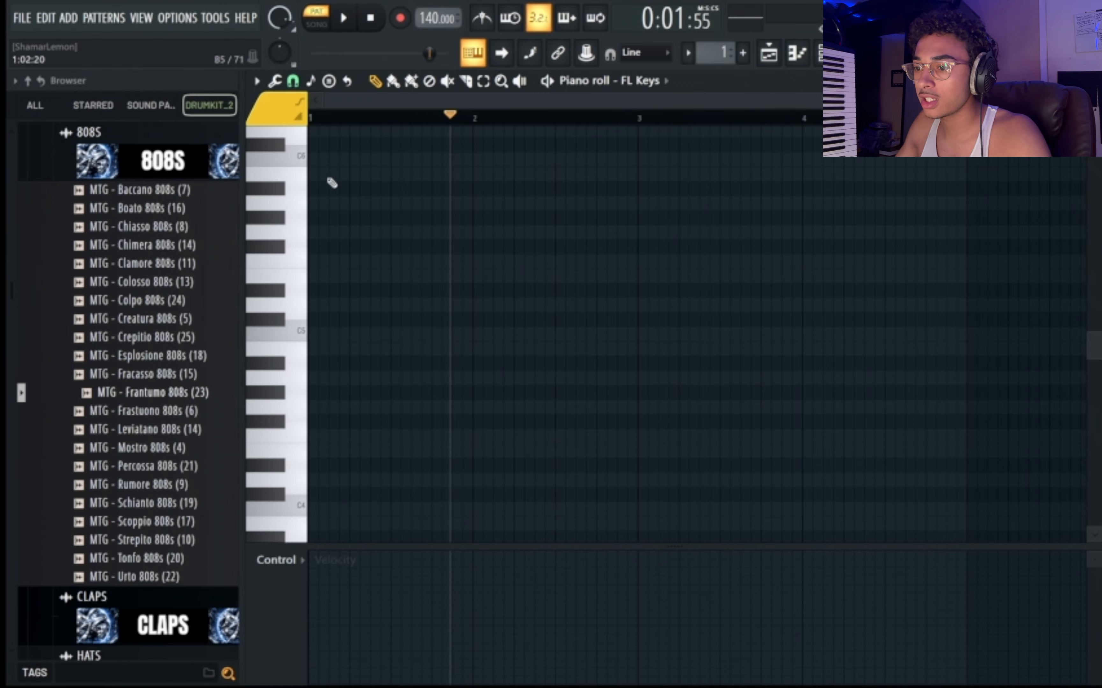
Draw a two-bar C minor chord from bar 1 with the notes C5, D#5 and G5.
{"action": "scroll", "coordinate": [355, 210], "scroll_direction": "down", "scroll_amount": 3}
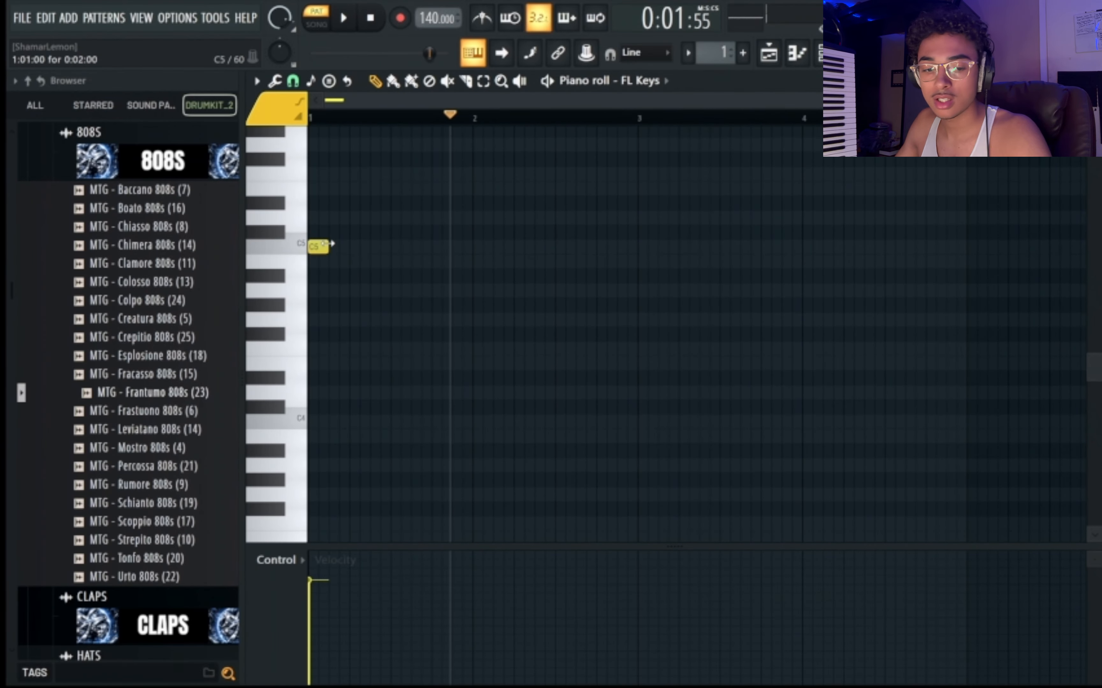
{"action": "left_click_drag", "start_coordinate": [332, 244], "coordinate": [618, 242]}
{"action": "scroll", "coordinate": [475, 275], "scroll_direction": "up", "scroll_amount": 2}
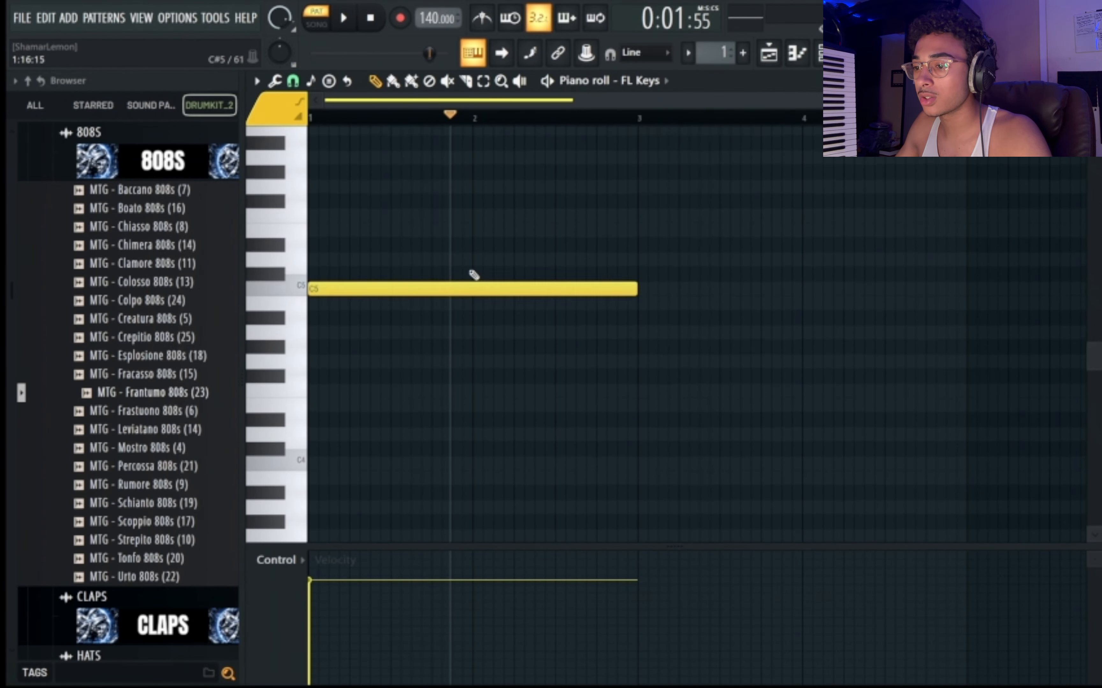
{"action": "left_click", "coordinate": [311, 246]}
{"action": "left_click", "coordinate": [312, 188]}
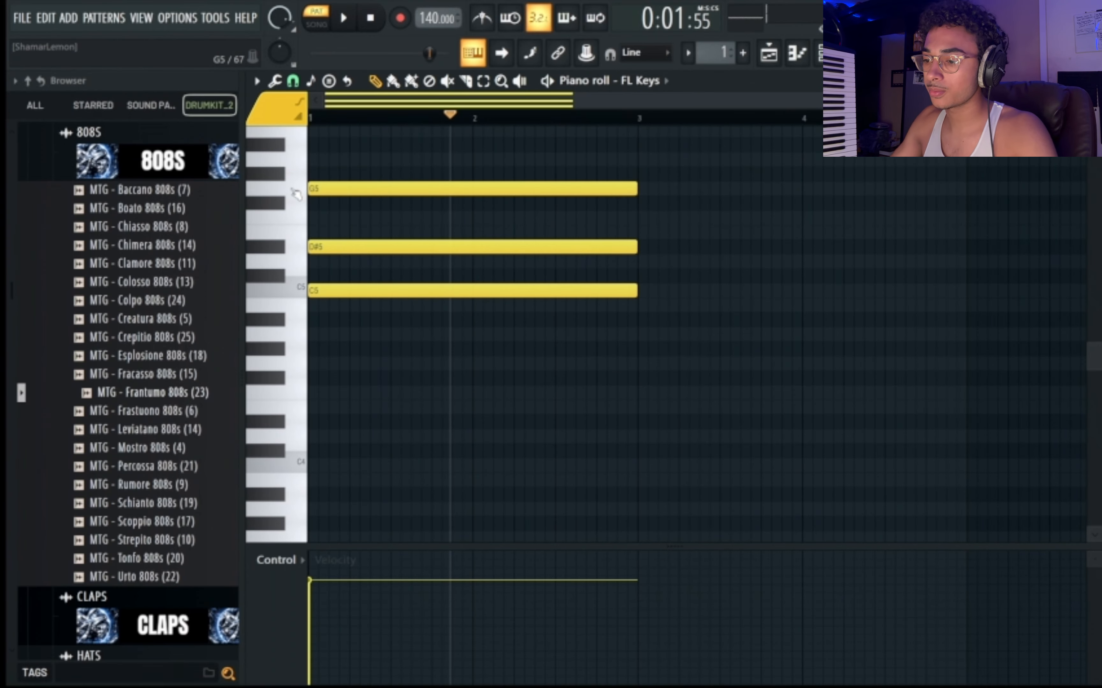
Transpose the chord down one octave and audition it.
{"action": "key", "text": "ctrl+Down"}
{"action": "key", "text": "space"}
{"action": "key", "text": "space"}
Add a two-bar C5 note on top of the chord and play it back.
{"action": "key", "text": "space"}
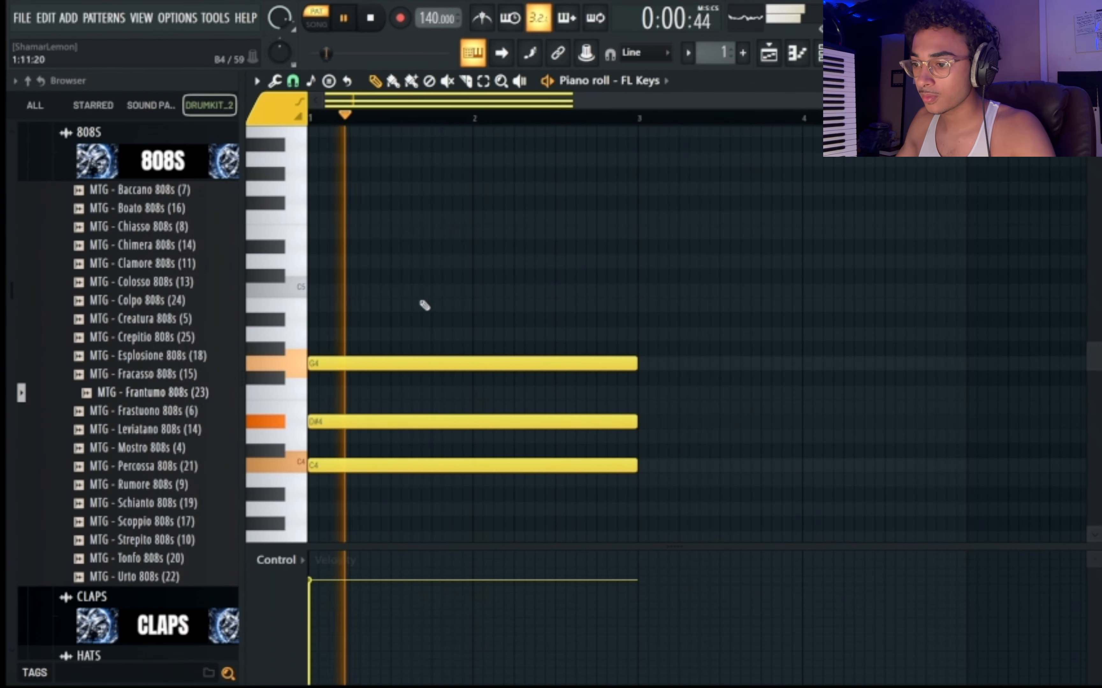
{"action": "key", "text": "space"}
{"action": "left_click", "coordinate": [348, 335]}
{"action": "left_click_drag", "start_coordinate": [314, 321], "coordinate": [309, 285]}
Rework the middle of the chord to D#4 and F4, without the G4, and audition it.
{"action": "key", "text": "space"}
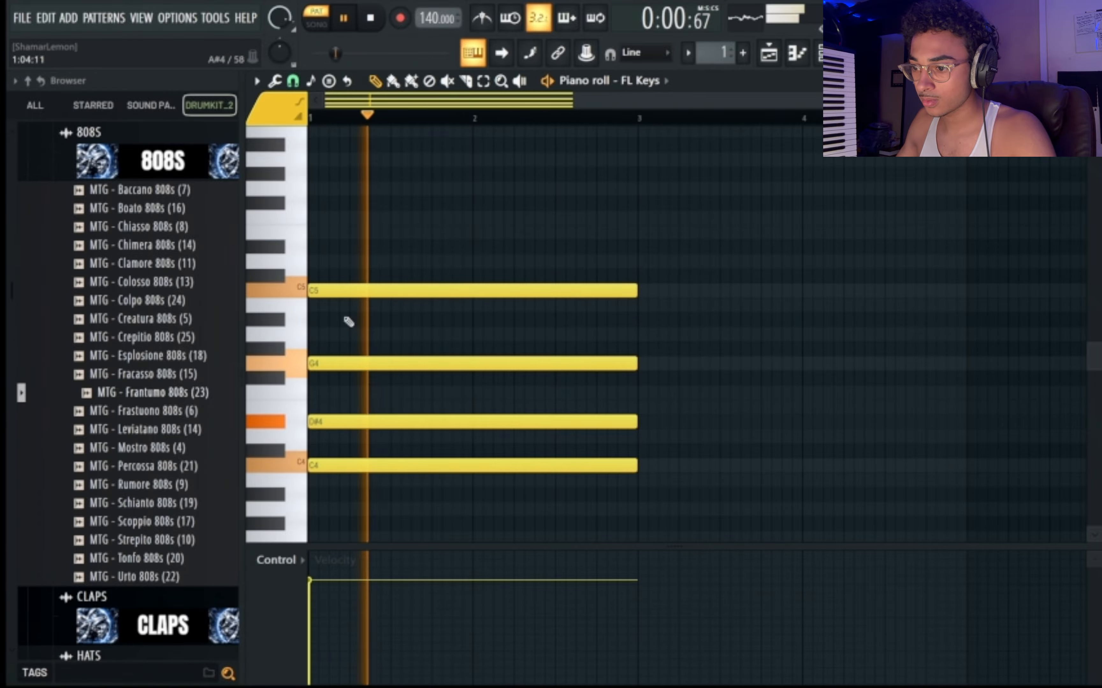
{"action": "key", "text": "space"}
{"action": "right_click", "coordinate": [364, 422]}
{"action": "left_click_drag", "start_coordinate": [364, 368], "coordinate": [360, 424]}
{"action": "left_click", "coordinate": [326, 392]}
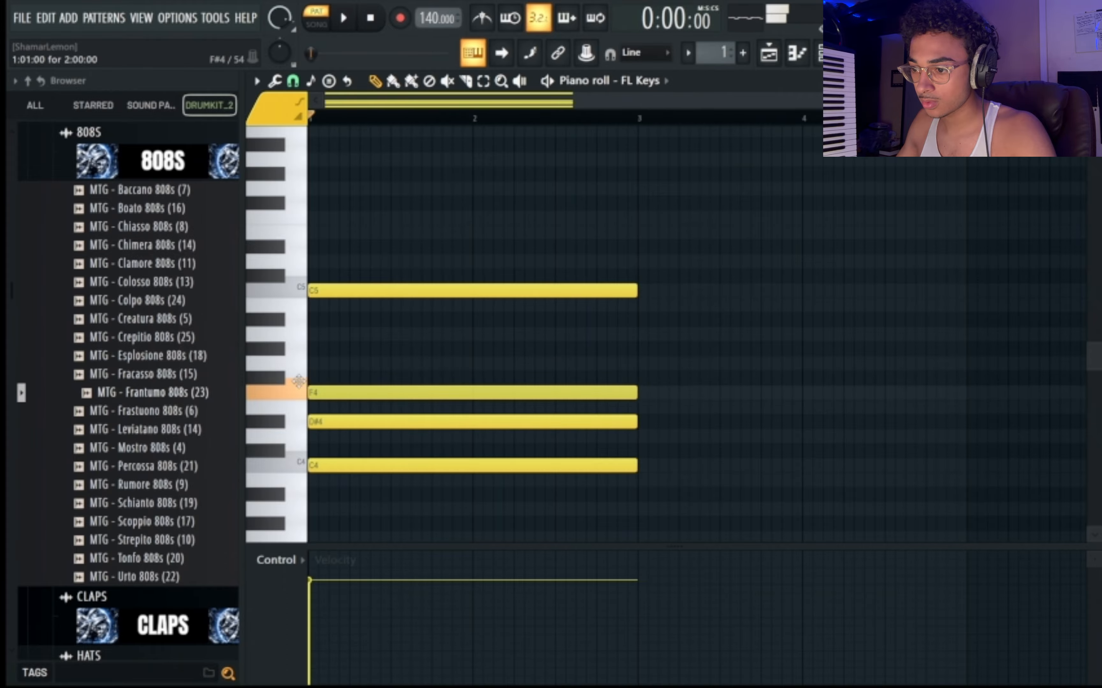
{"action": "key", "text": "space"}
Remove the F4 note from the chord and audition the remaining notes.
{"action": "key", "text": "space"}
{"action": "left_click_drag", "start_coordinate": [323, 389], "coordinate": [323, 350]}
{"action": "right_click", "coordinate": [325, 352]}
{"action": "key", "text": "space"}
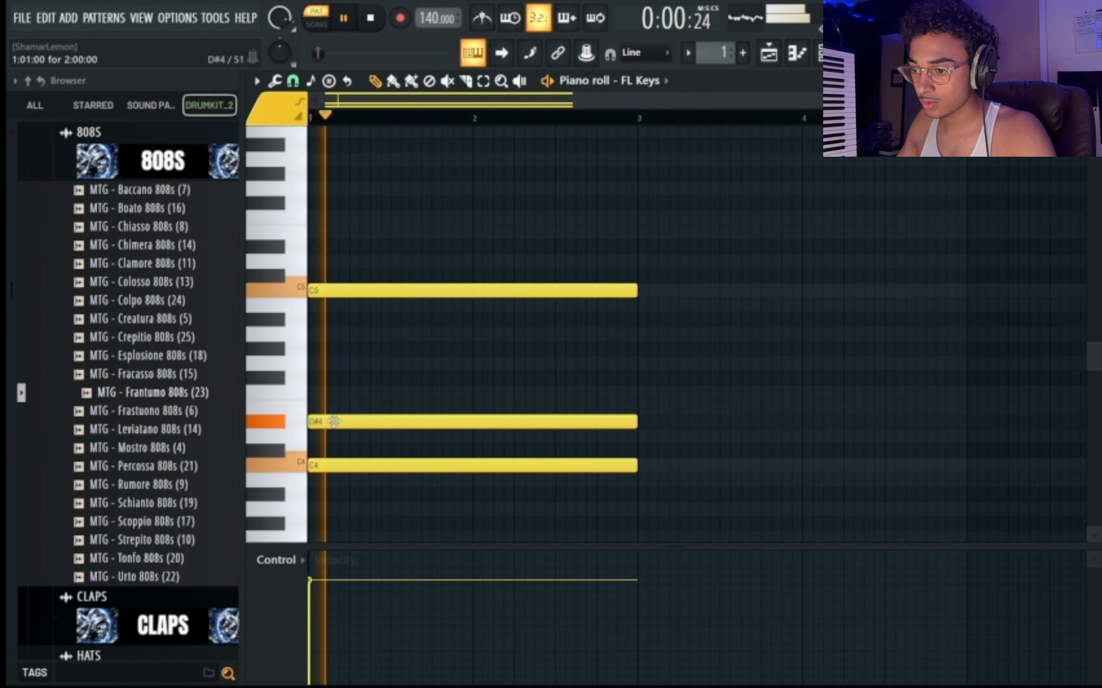
Move the D#4 note up to F4, delete the C5 note and audition the result.
{"action": "key", "text": "space"}
{"action": "left_click_drag", "start_coordinate": [334, 422], "coordinate": [349, 394]}
{"action": "right_click", "coordinate": [364, 290]}
{"action": "key", "text": "space"}
{"action": "key", "text": "space"}
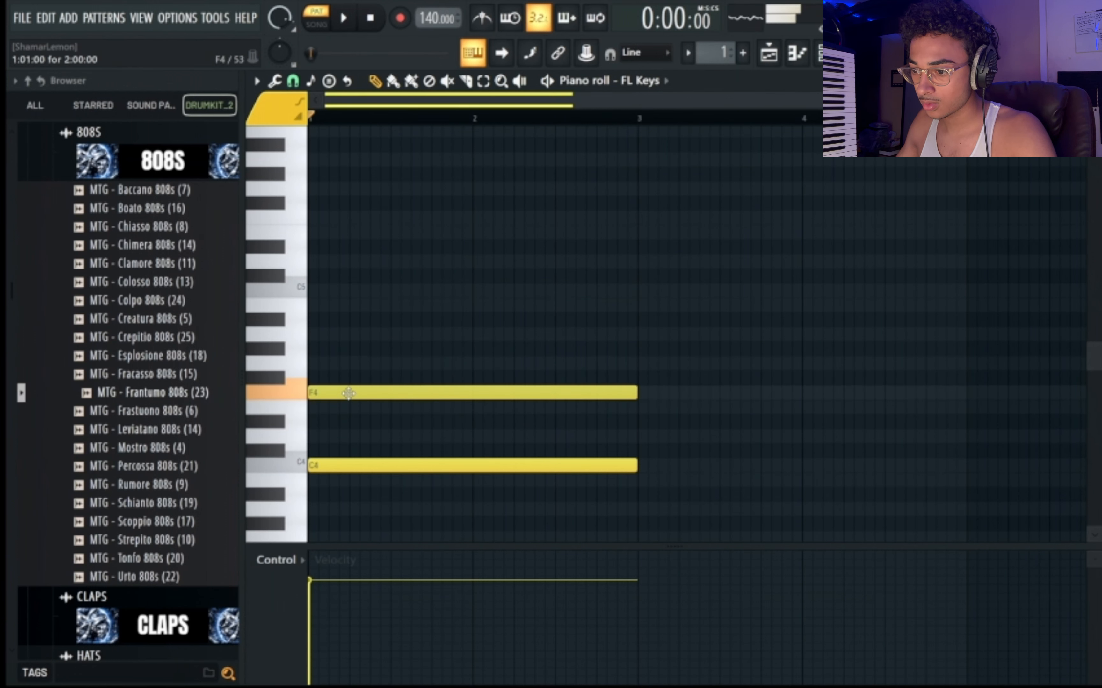
Add a two-bar C5 note on top, then transpose the whole chord up one semitone during playback.
{"action": "key", "text": "space"}
{"action": "left_click", "coordinate": [324, 348]}
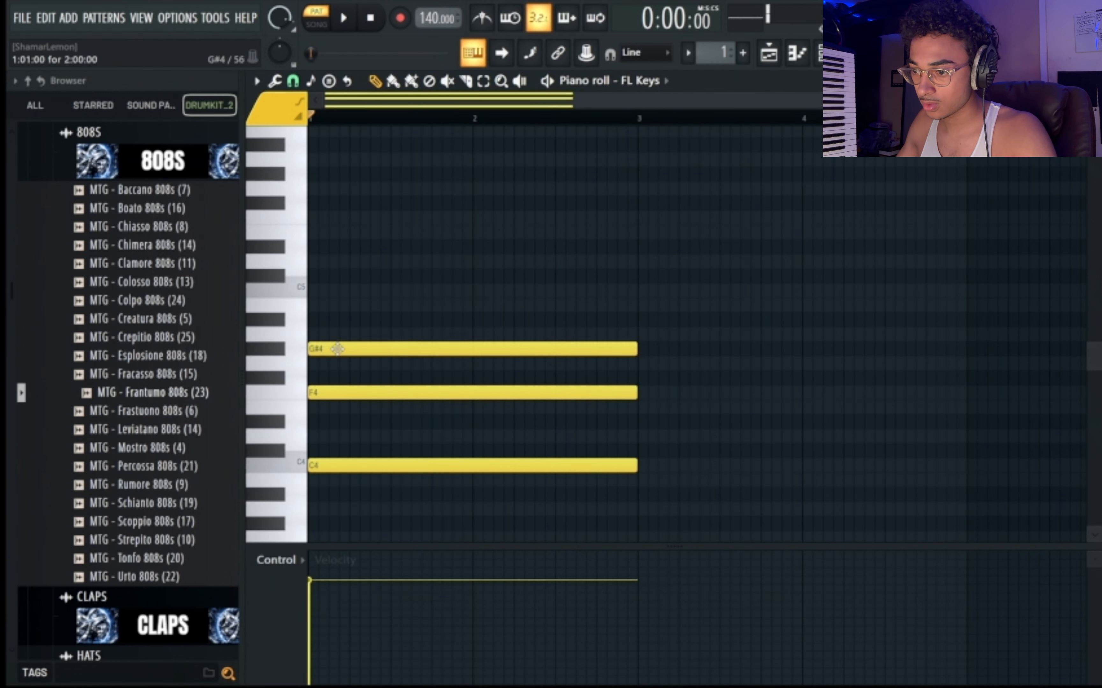
{"action": "left_click_drag", "start_coordinate": [337, 349], "coordinate": [330, 291]}
{"action": "key", "text": "space"}
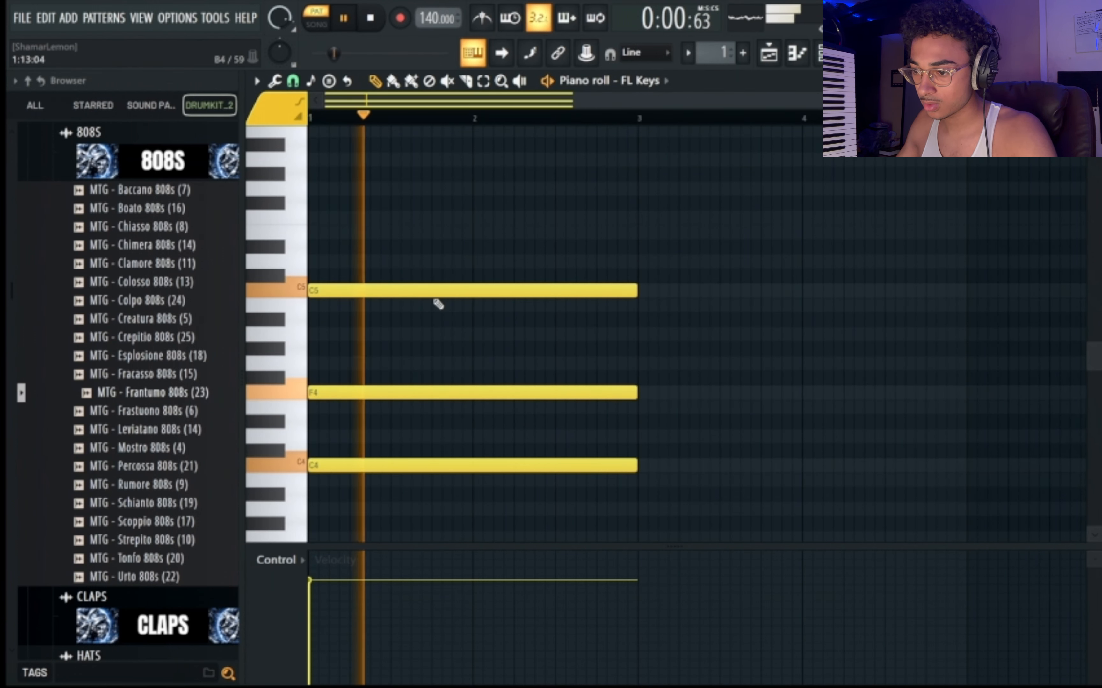
{"action": "key", "text": "shift+Up"}
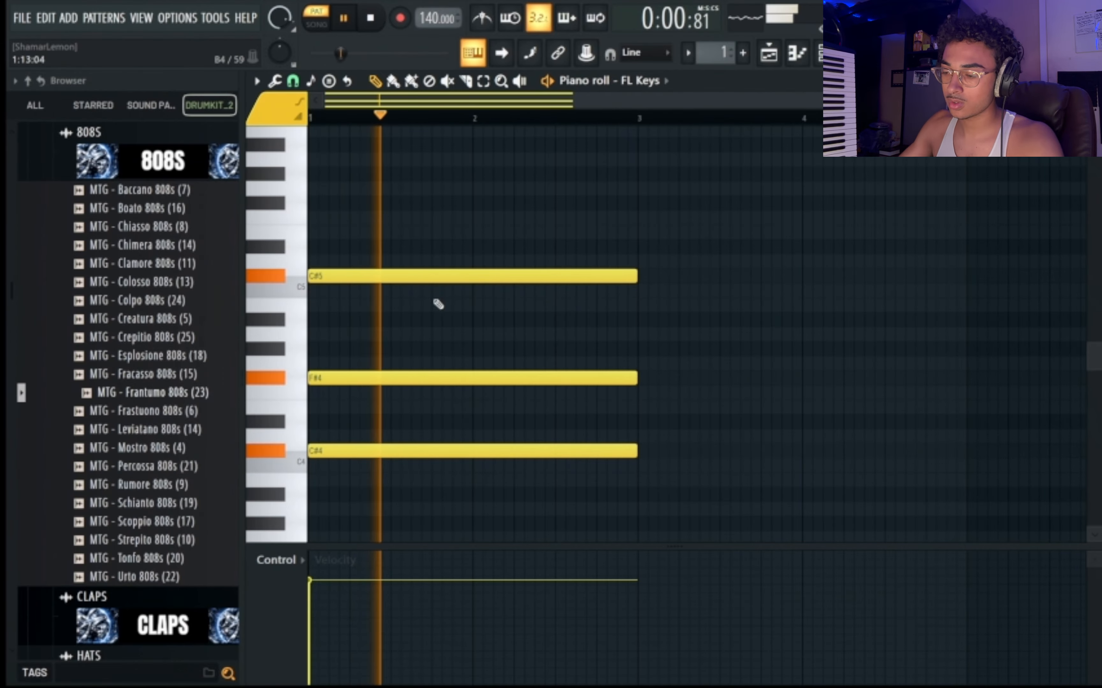
{"action": "key", "text": "space"}
{"action": "key", "text": "ctrl+a"}
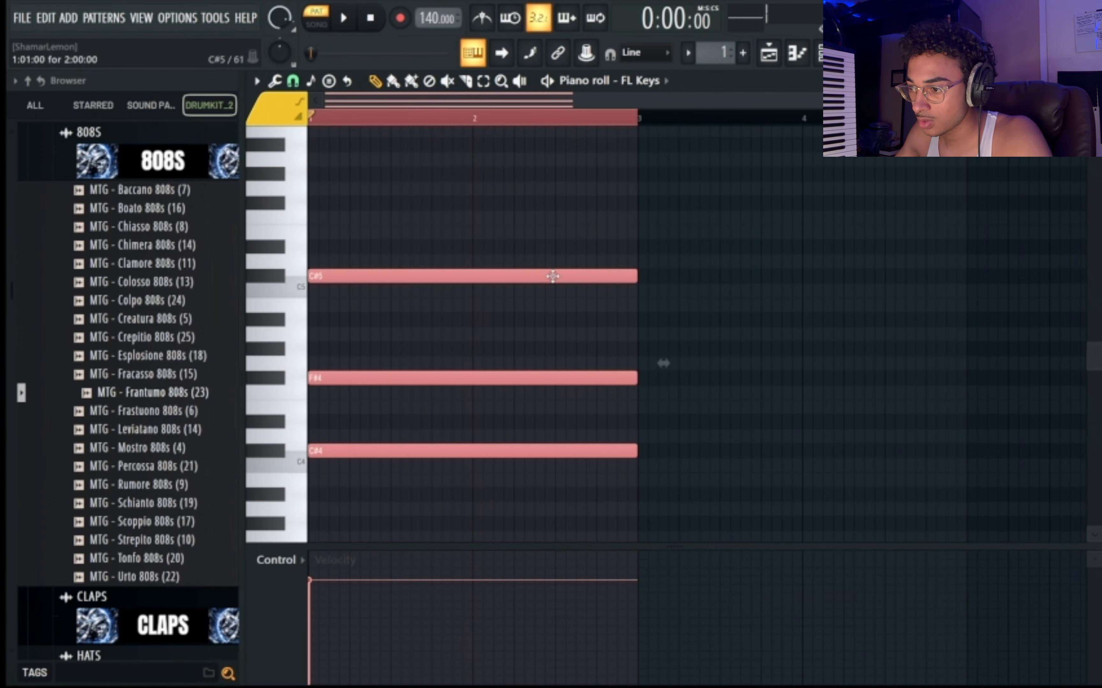
{"action": "left_click_drag", "start_coordinate": [553, 276], "coordinate": [881, 282]}
{"action": "key", "text": "Delete"}
Shorten the chord to one bar and duplicate it into bar 2.
{"action": "key", "text": "ctrl+a"}
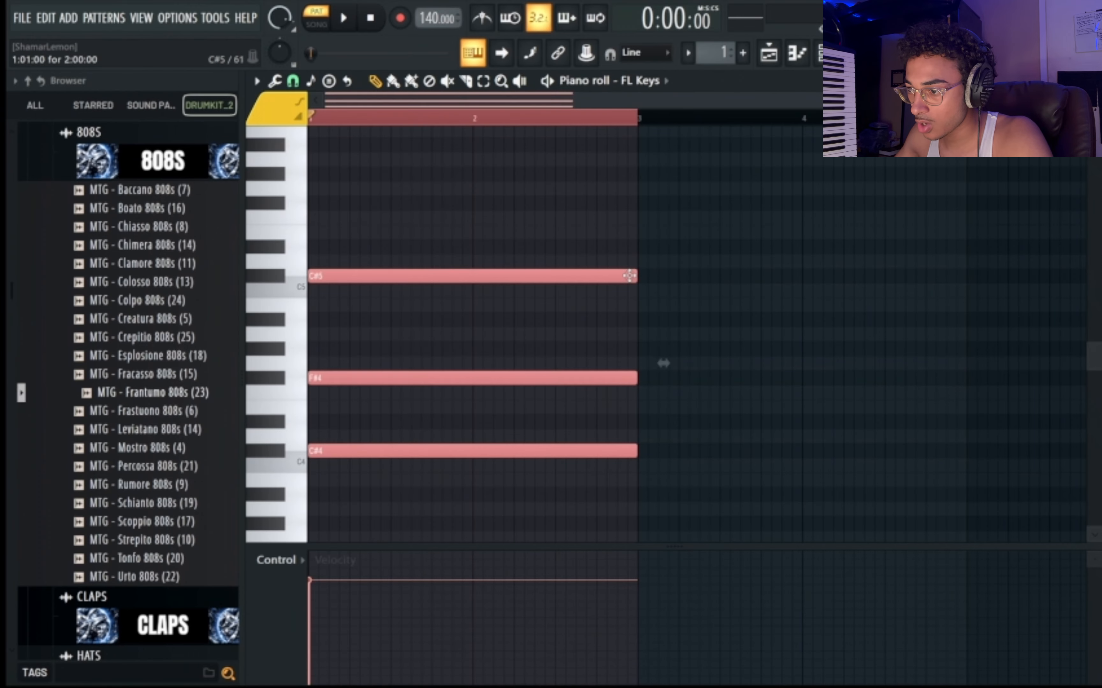
{"action": "mouse_move", "coordinate": [639, 275]}
{"action": "left_mouse_down"}
{"action": "mouse_move", "coordinate": [486, 272]}
{"action": "mouse_move", "coordinate": [619, 274]}
{"action": "left_mouse_up"}
{"action": "left_click", "coordinate": [507, 281], "text": "ctrl"}
{"action": "key", "text": "ctrl+a"}
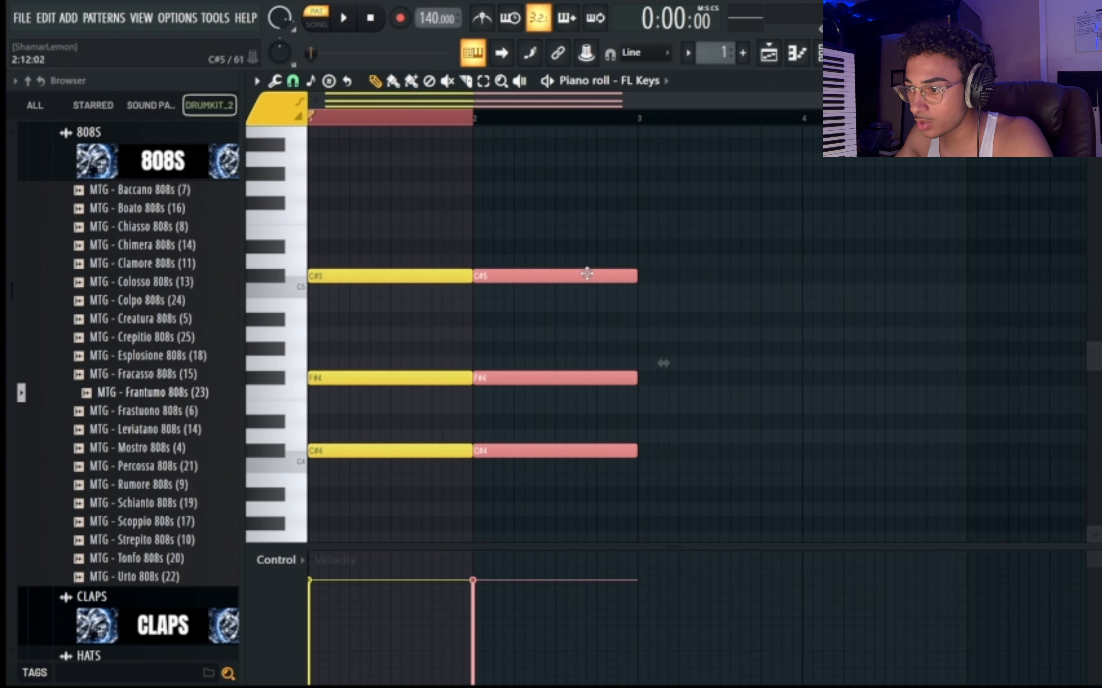
Build a descending progression: F4-A#4-F5 for bar 1, then D#4-G#4-D#5 and C#4-F#4-C#5 for half a bar each, and play it.
{"action": "key", "text": "ctrl+a"}
{"action": "left_click", "coordinate": [643, 224], "text": "ctrl"}
{"action": "left_click", "coordinate": [483, 81]}
{"action": "left_click_drag", "start_coordinate": [546, 208], "coordinate": [586, 512]}
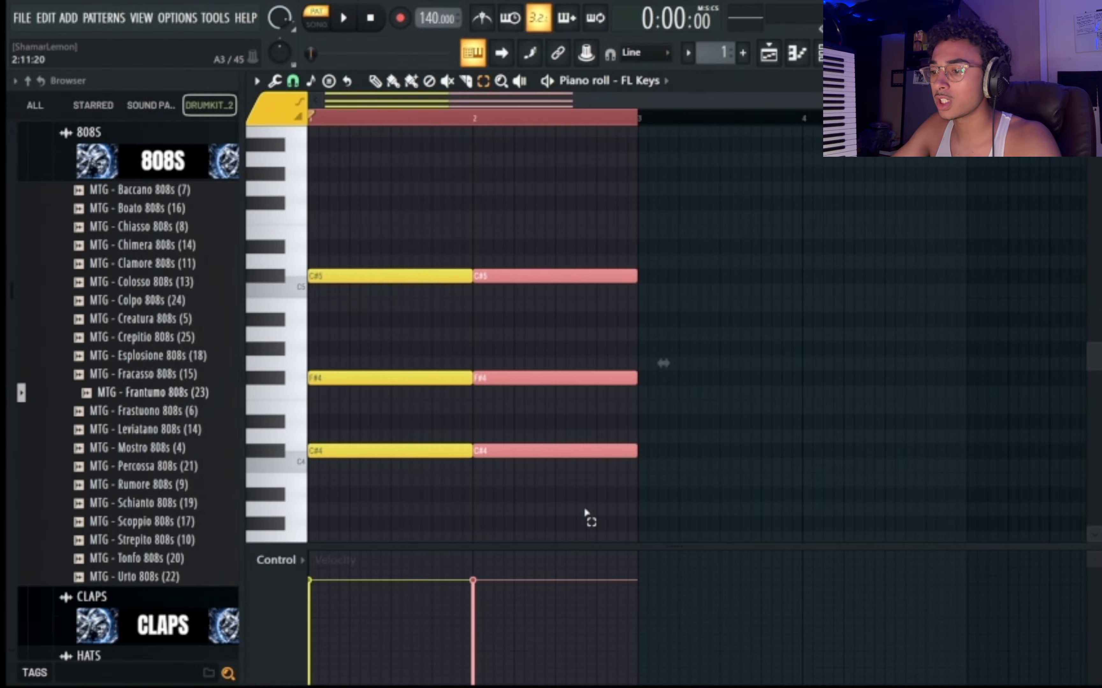
{"action": "key", "text": "Down"}
{"action": "key", "text": "Down"}
{"action": "key", "text": "space"}
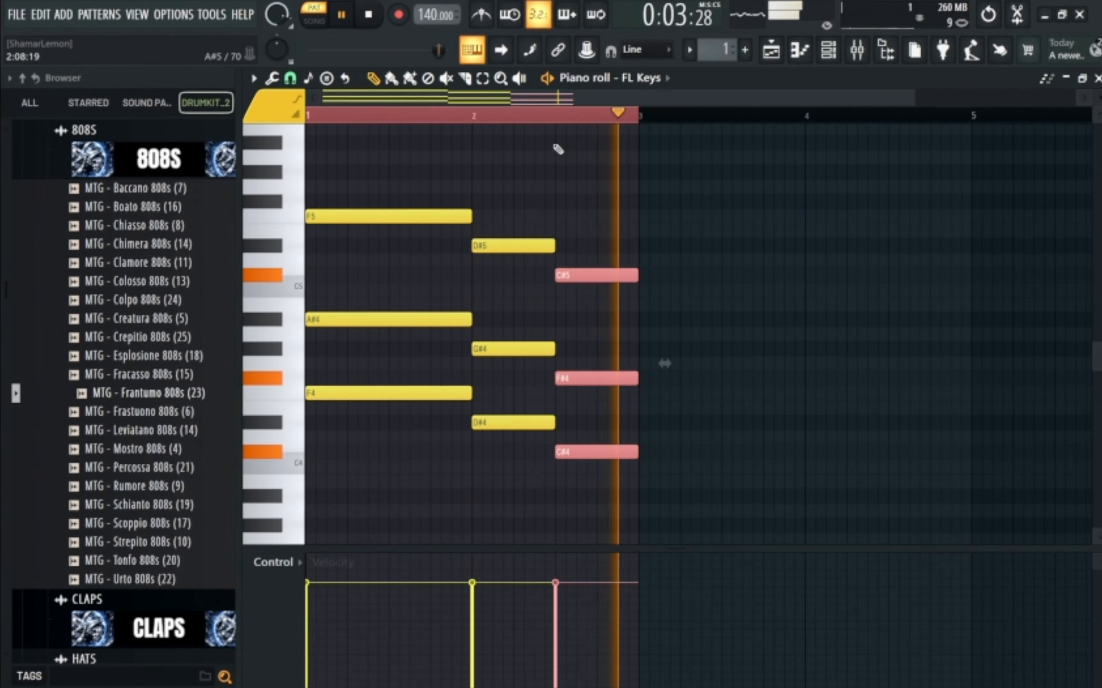
Try the last chord of bar 2 one semitone lower during playback, then restore its pitch.
{"action": "key", "text": "Down"}
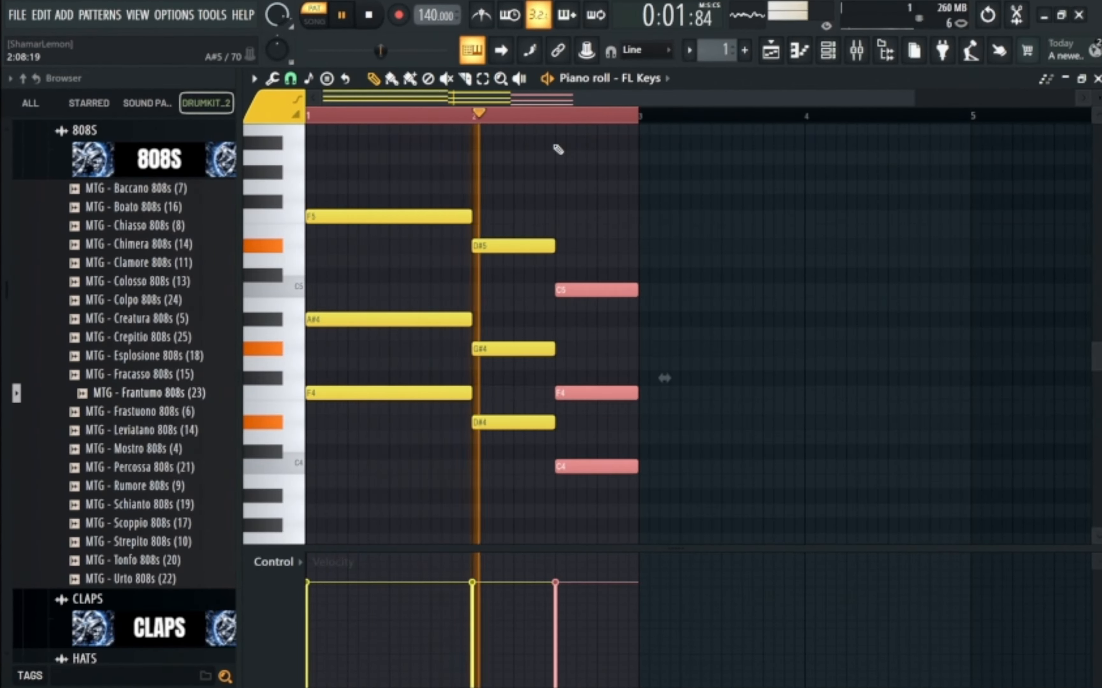
{"action": "key", "text": "Up"}
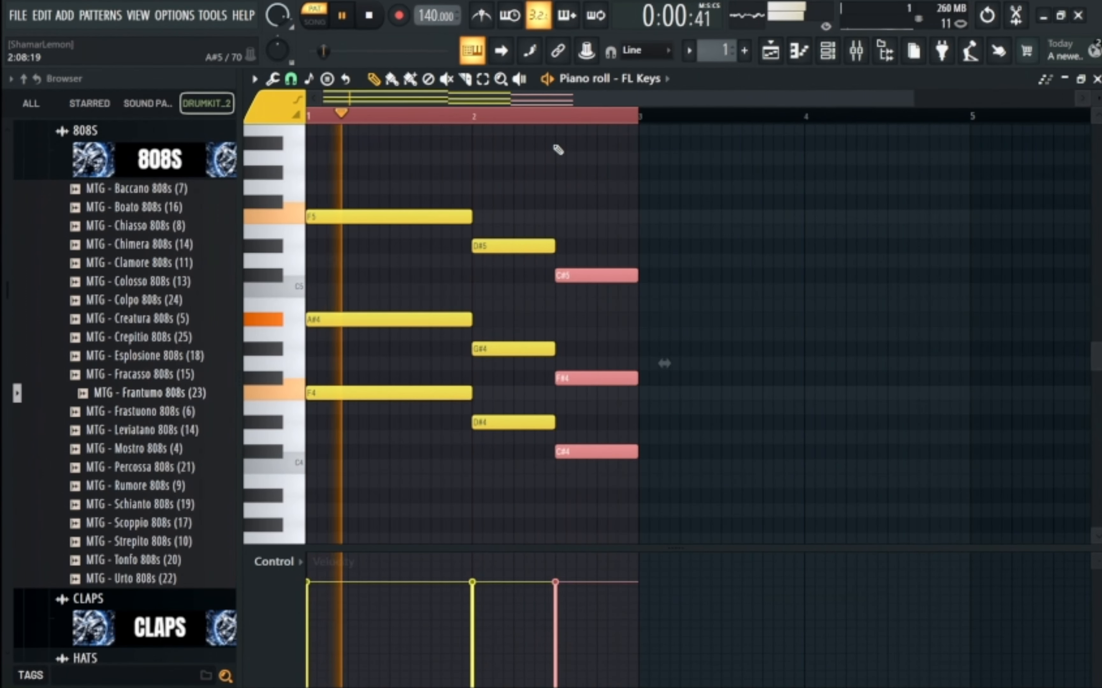
{"action": "key", "text": "ctrl+d"}
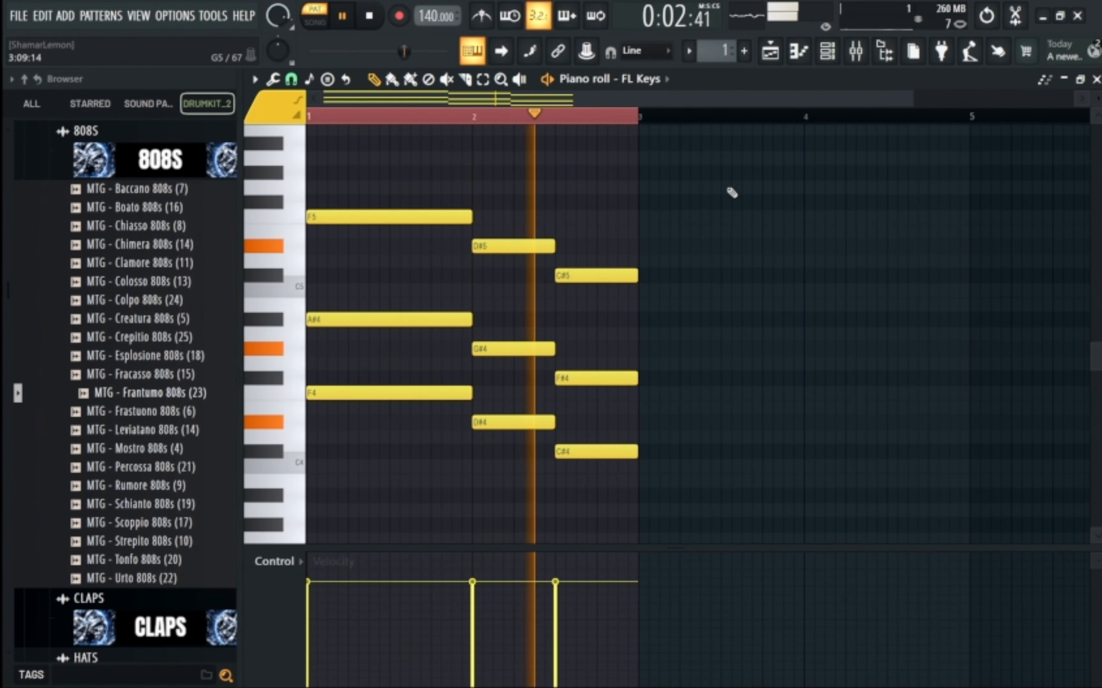
{"action": "key", "text": "space"}
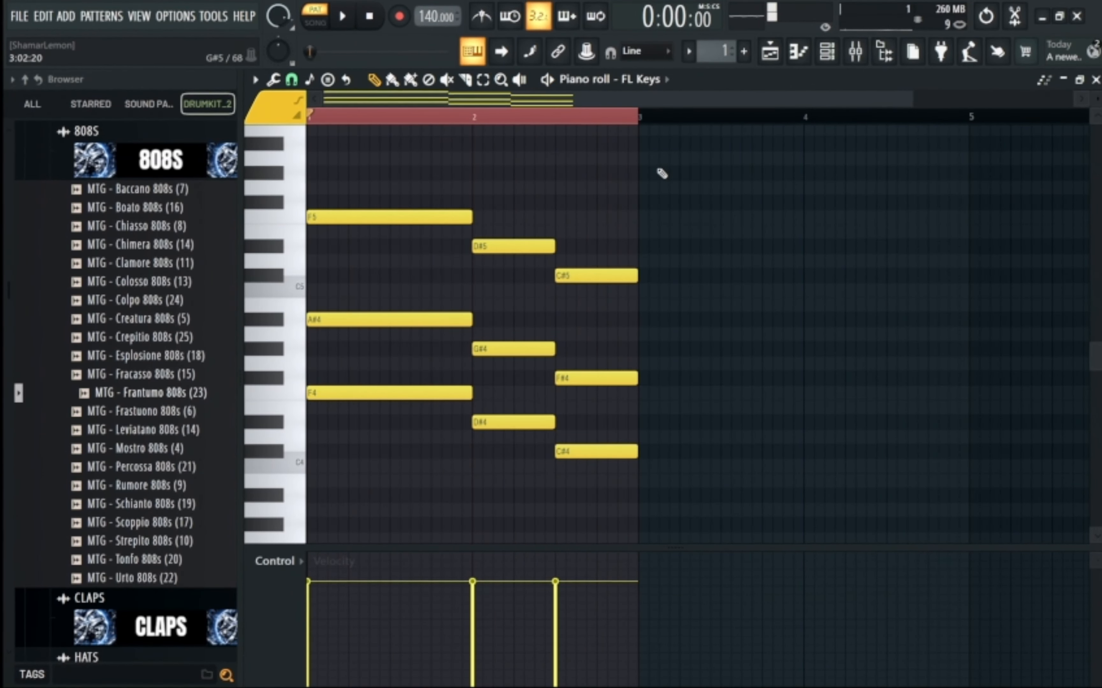
Transpose the entire progression down three semitones and play it back.
{"action": "key", "text": "ctrl+a"}
{"action": "key", "text": "Down"}
{"action": "key", "text": "Down"}
{"action": "key", "text": "Down"}
{"action": "key", "text": "space"}
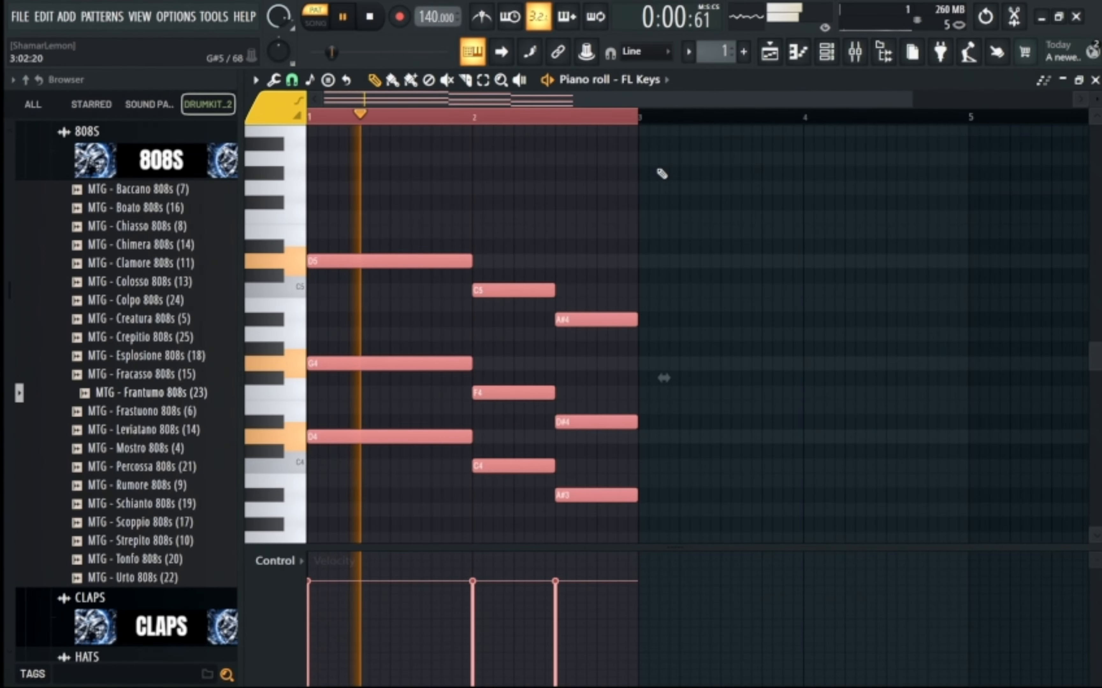
{"action": "key", "text": "ctrl+d"}
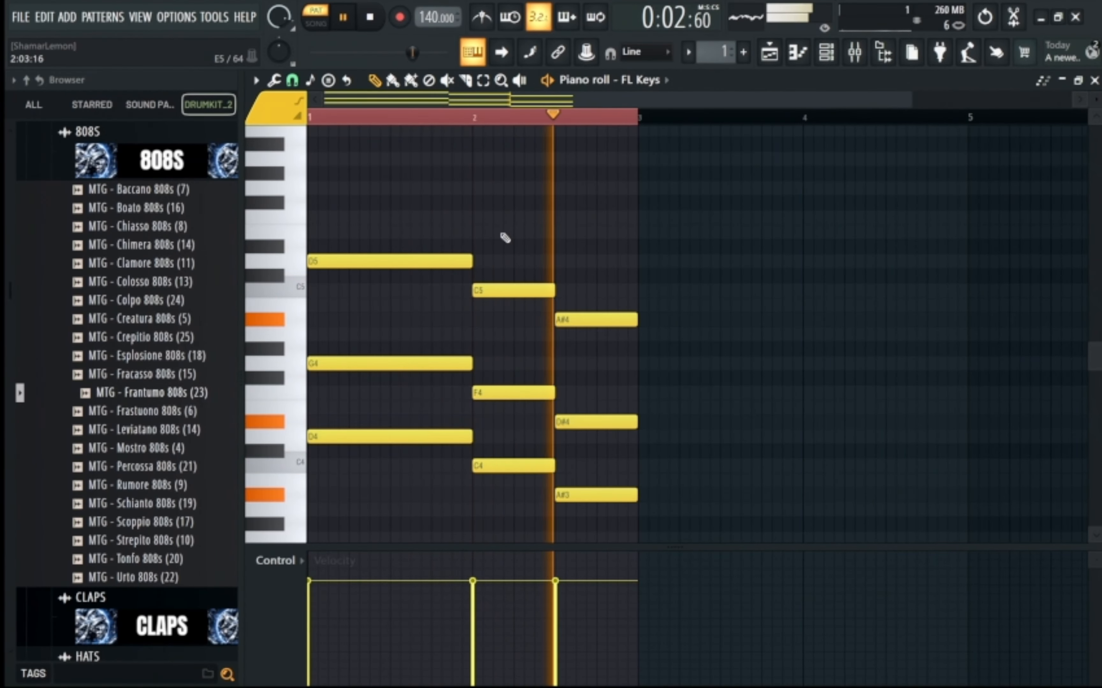
Duplicate the two-bar progression into bars 3 and 4.
{"action": "key", "text": "ctrl+a"}
{"action": "left_click_drag", "start_coordinate": [428, 269], "coordinate": [753, 271]}
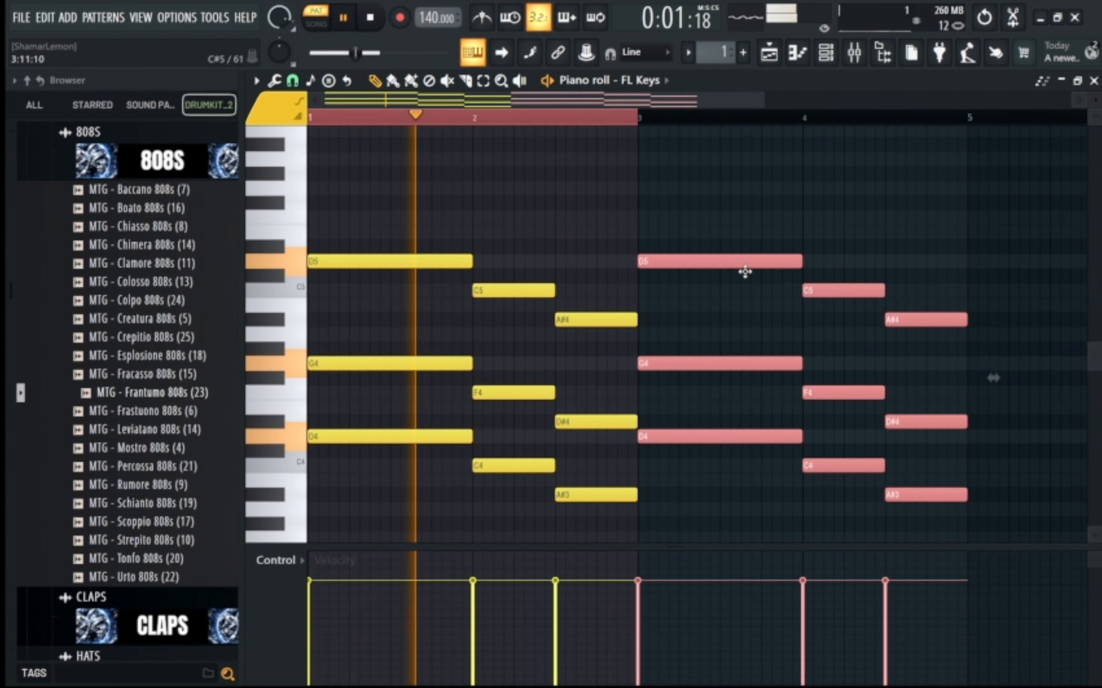
{"action": "key", "text": "ctrl+d"}
Replace the FL Keys instrument with Toxic Biohazard and open its presets library in full view.
{"action": "left_click", "coordinate": [825, 51]}
{"action": "right_click", "coordinate": [528, 113]}
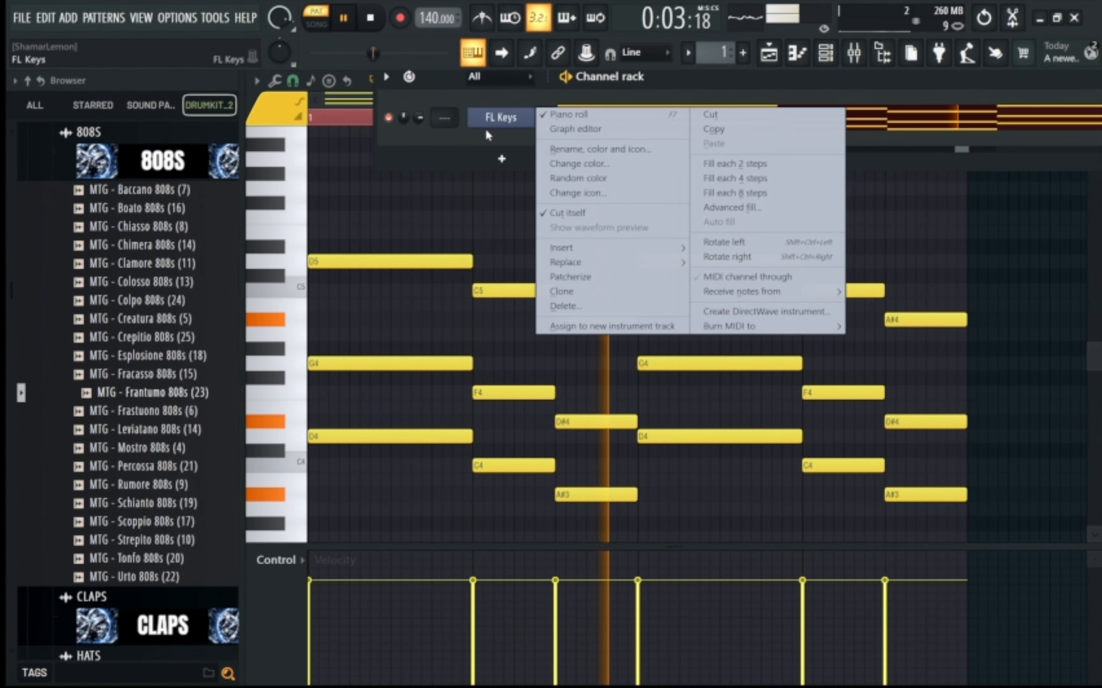
{"action": "mouse_move", "coordinate": [637, 259]}
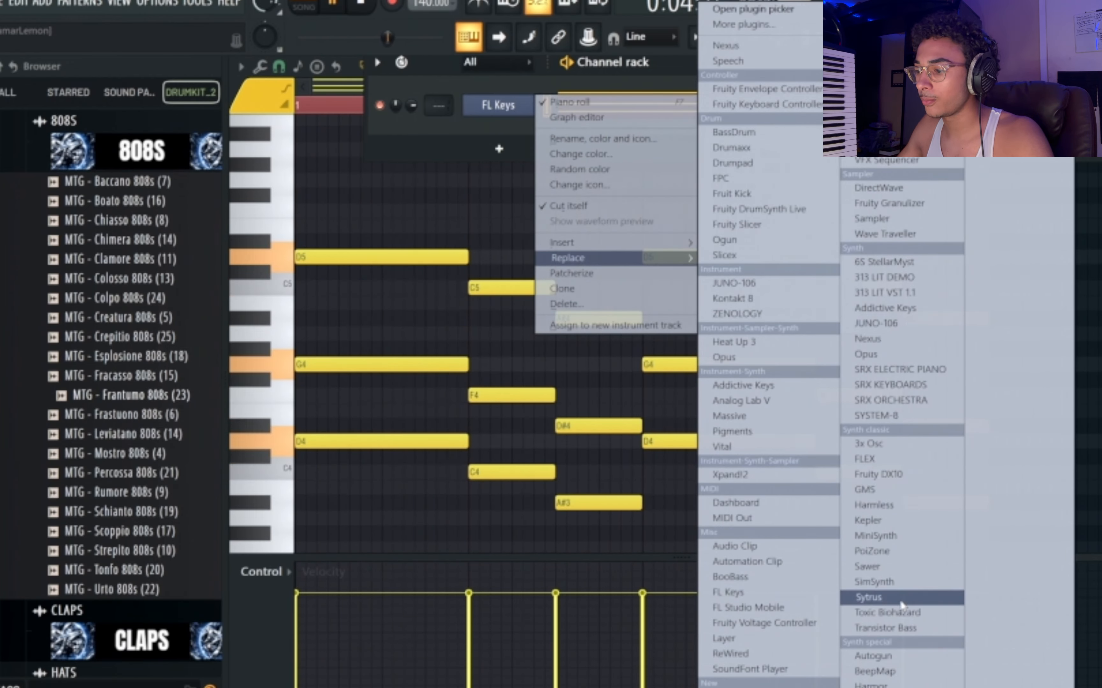
{"action": "left_click", "coordinate": [923, 613]}
{"action": "left_click", "coordinate": [811, 366]}
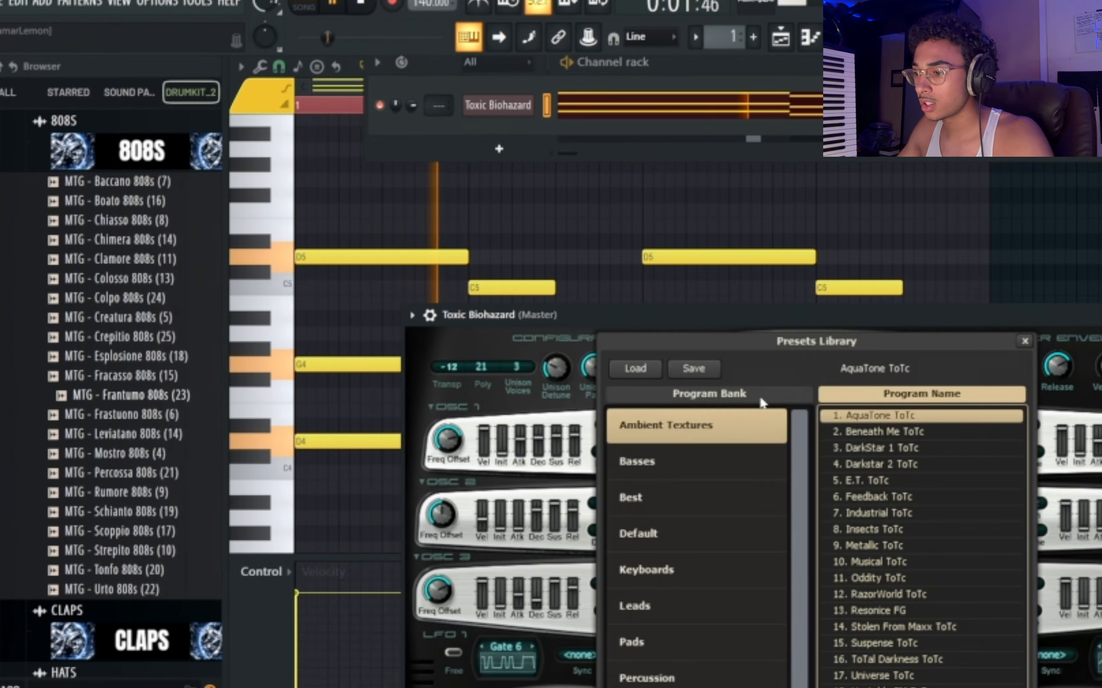
{"action": "double_click", "coordinate": [587, 317]}
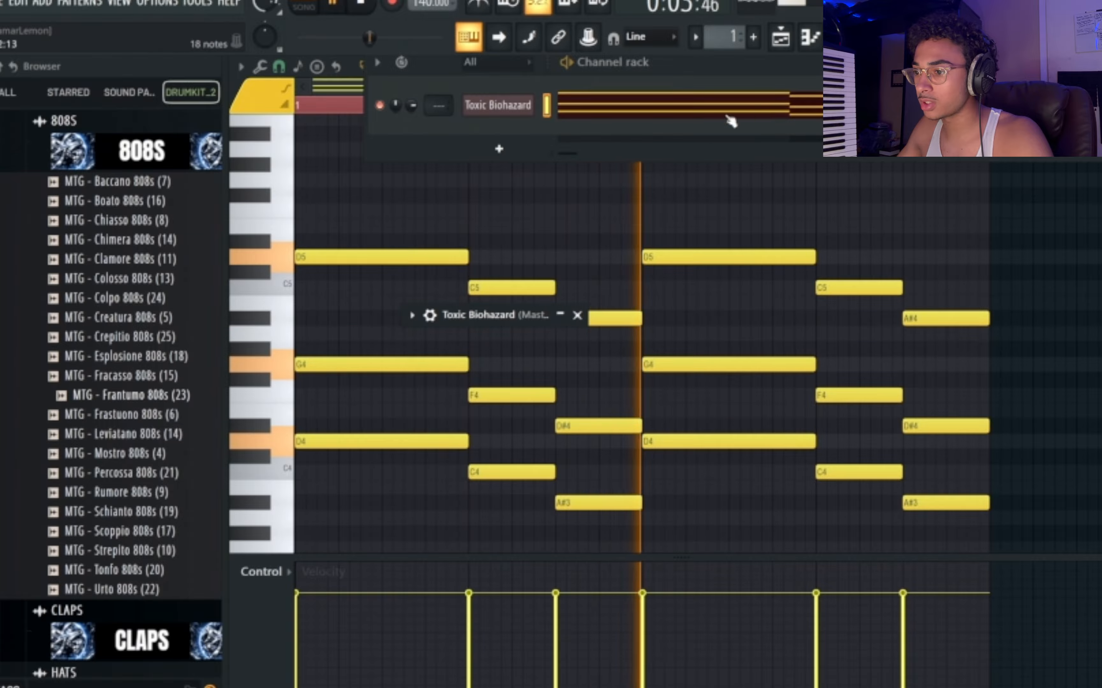
{"action": "left_click", "coordinate": [560, 316]}
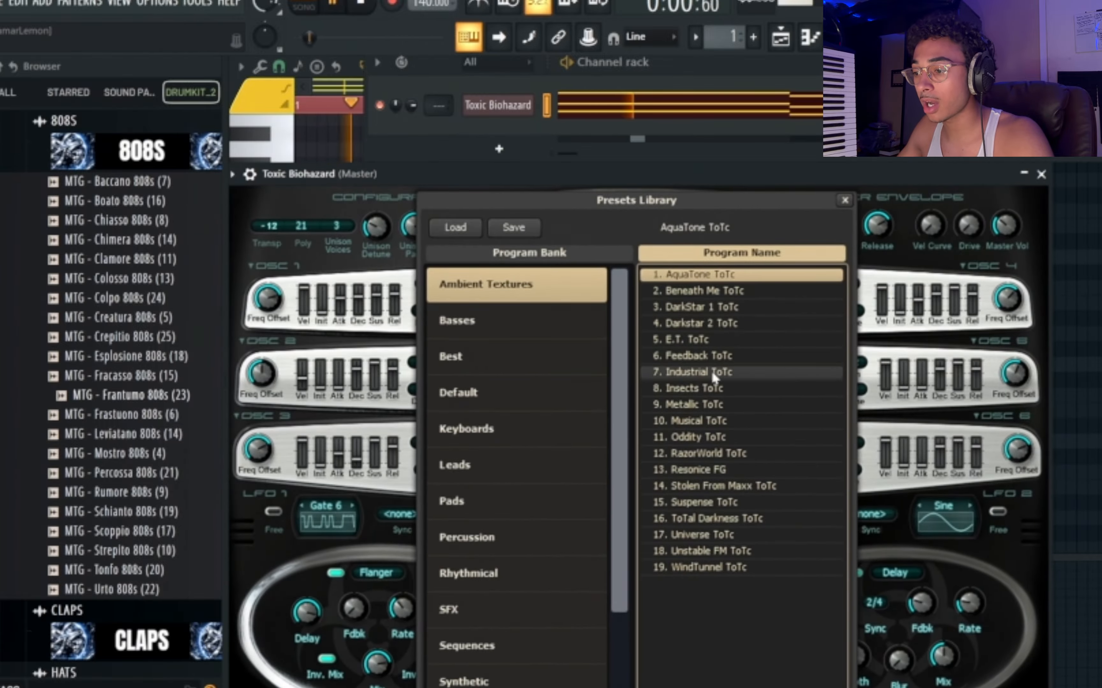
Audition the FM piano presets in the Keyboards bank and load FmPianoF.
{"action": "left_click", "coordinate": [468, 429]}
{"action": "left_click", "coordinate": [724, 424]}
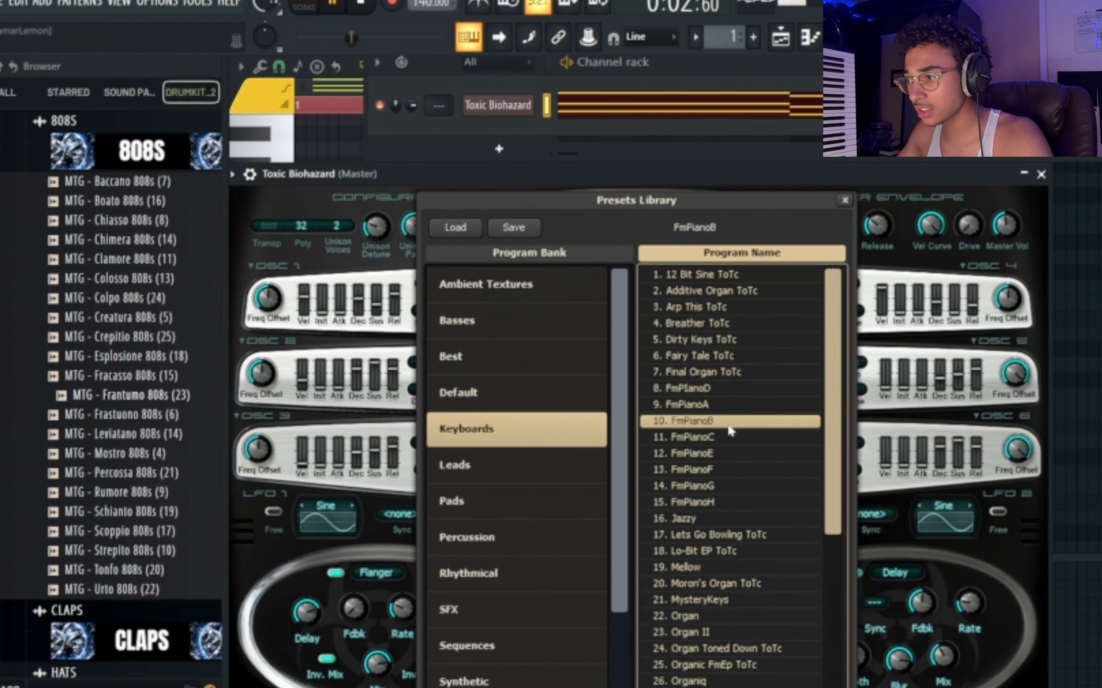
{"action": "left_click", "coordinate": [731, 455]}
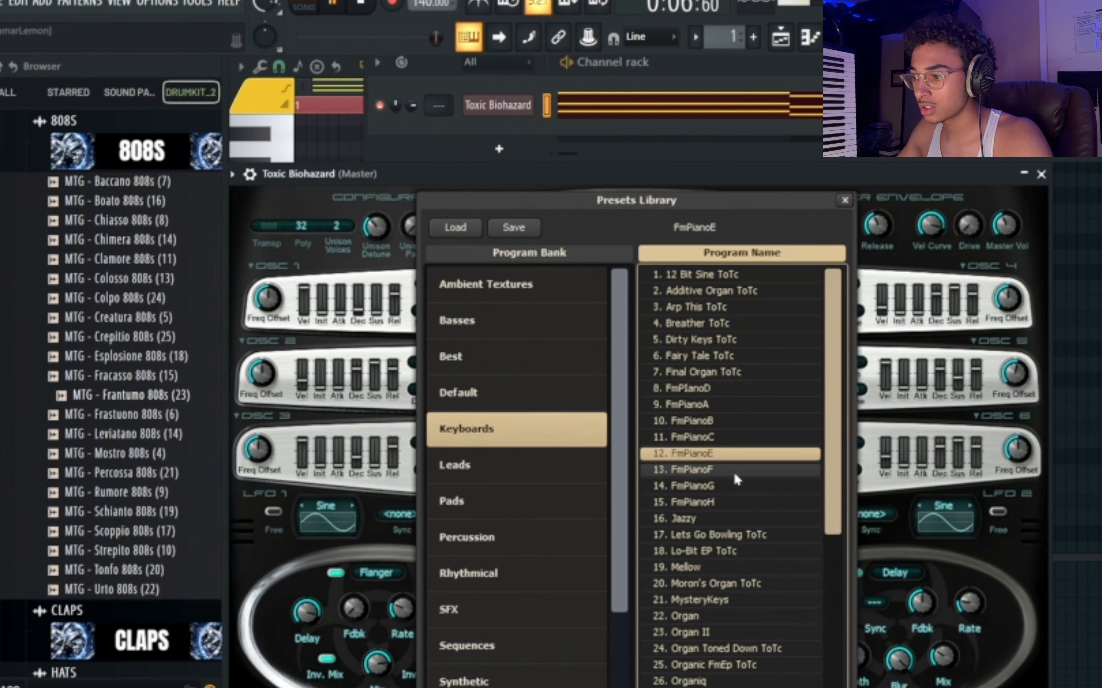
{"action": "left_click", "coordinate": [734, 474]}
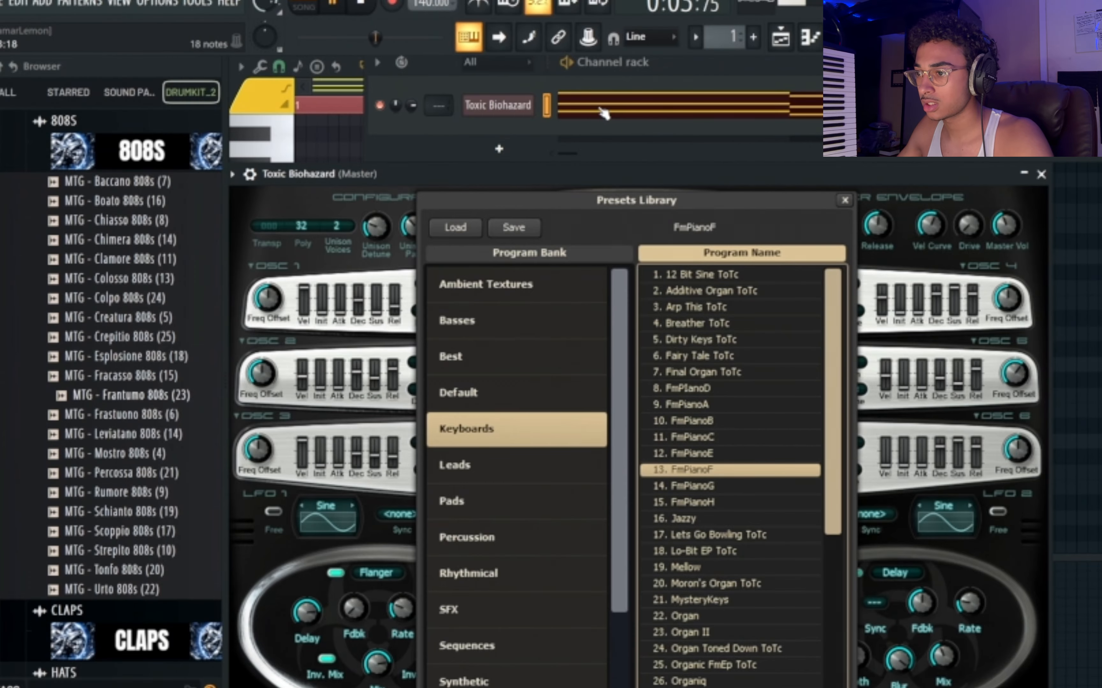
Clone the Toxic Biohazard channel, enlarge the channel rack and open the clone's plugin window.
{"action": "right_click", "coordinate": [517, 113]}
{"action": "left_click", "coordinate": [591, 290]}
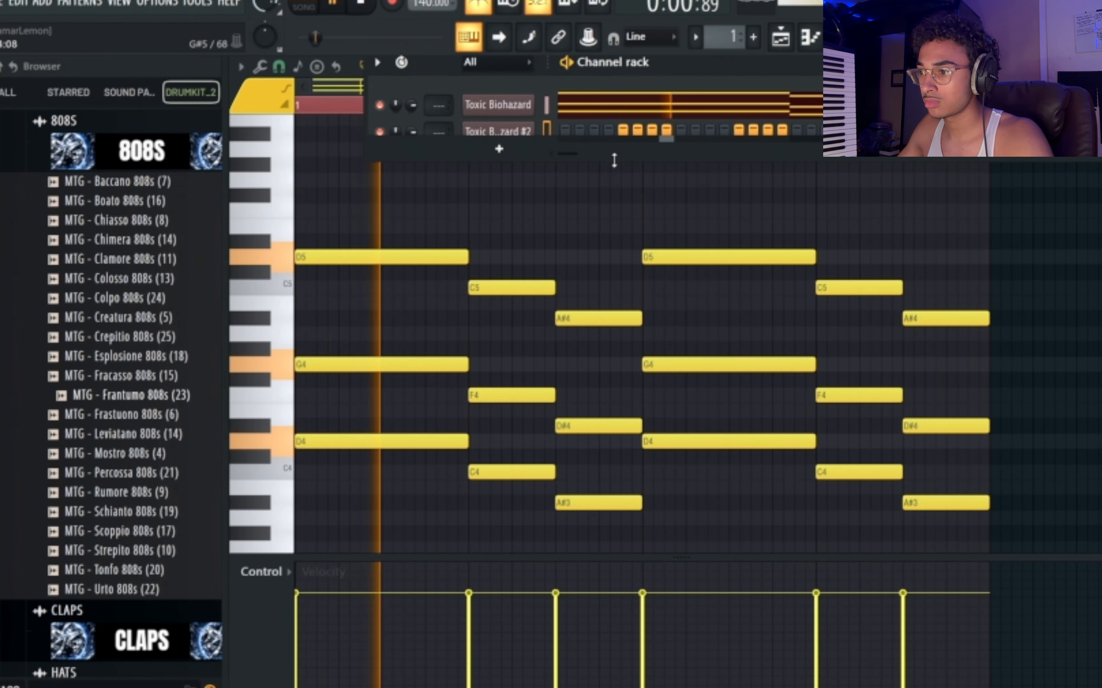
{"action": "left_click_drag", "start_coordinate": [612, 159], "coordinate": [610, 274]}
{"action": "left_click", "coordinate": [519, 145]}
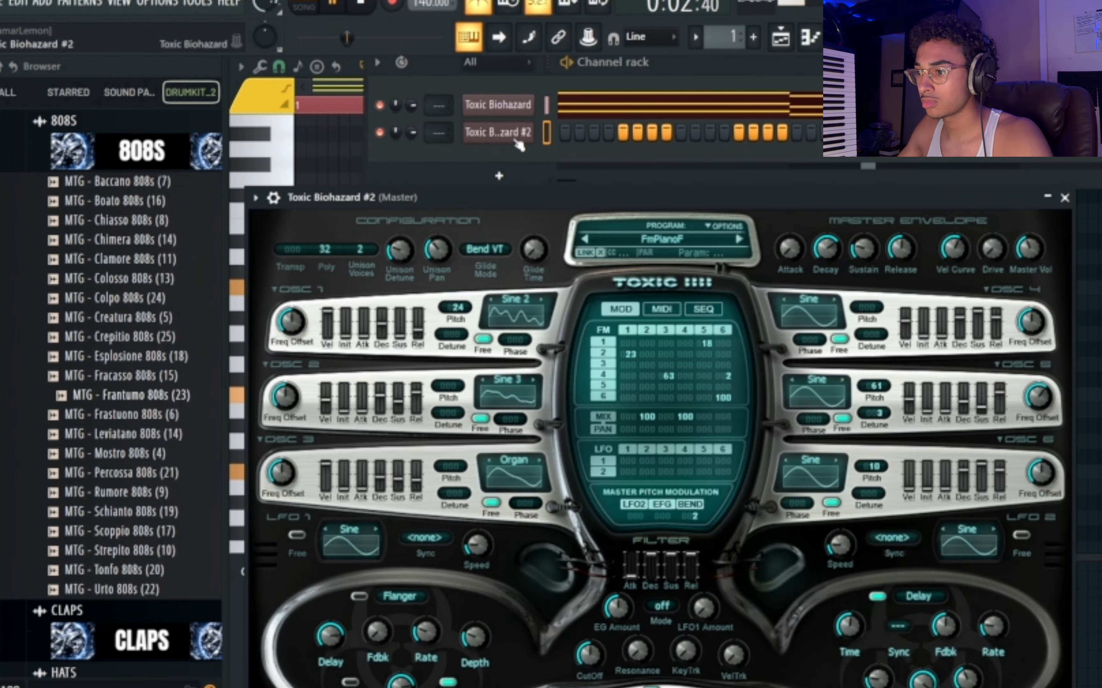
Load the BassBrass preset from the Leads bank on the cloned Toxic Biohazard.
{"action": "left_click", "coordinate": [642, 242]}
{"action": "left_click", "coordinate": [522, 489]}
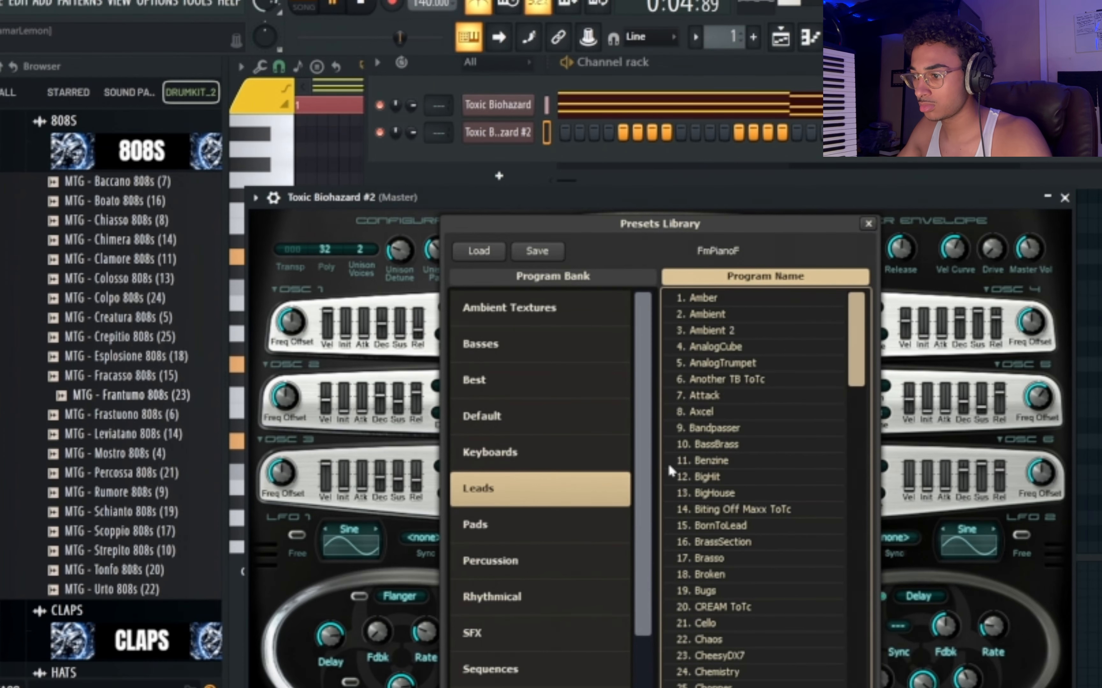
{"action": "left_click", "coordinate": [741, 445]}
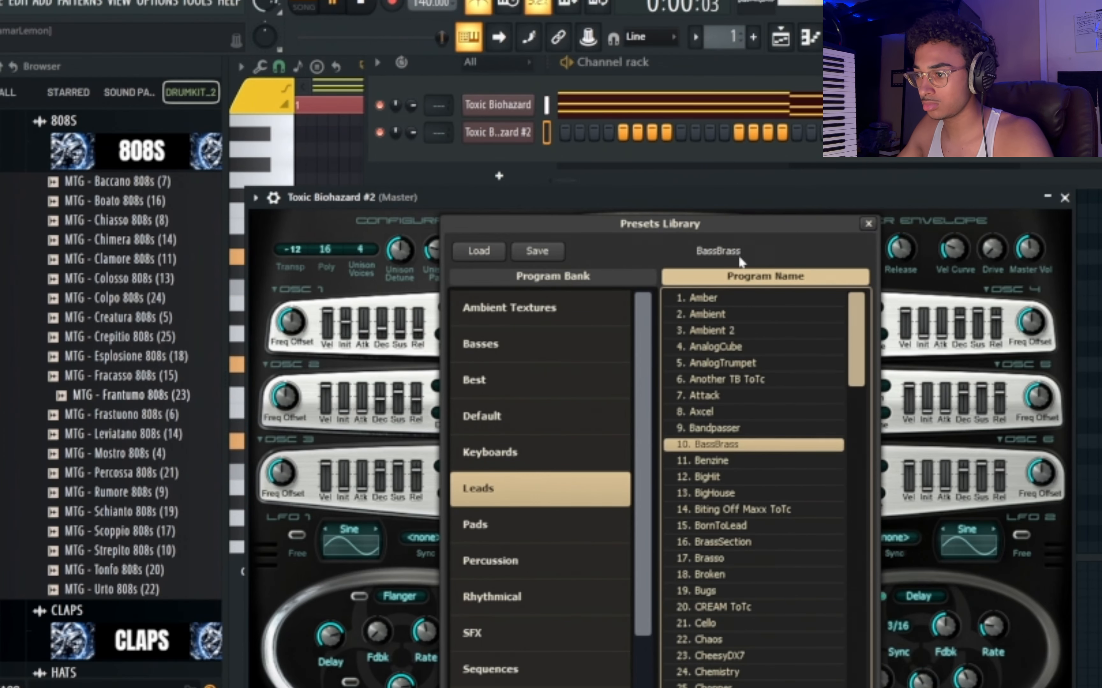
Open the Toxic Biohazard #2 piano roll and place a G4 note at the start of bar 1, three beats long.
{"action": "key", "text": "F7"}
{"action": "key", "text": "space"}
{"action": "left_click_drag", "start_coordinate": [318, 258], "coordinate": [283, 369]}
{"action": "key", "text": "space"}
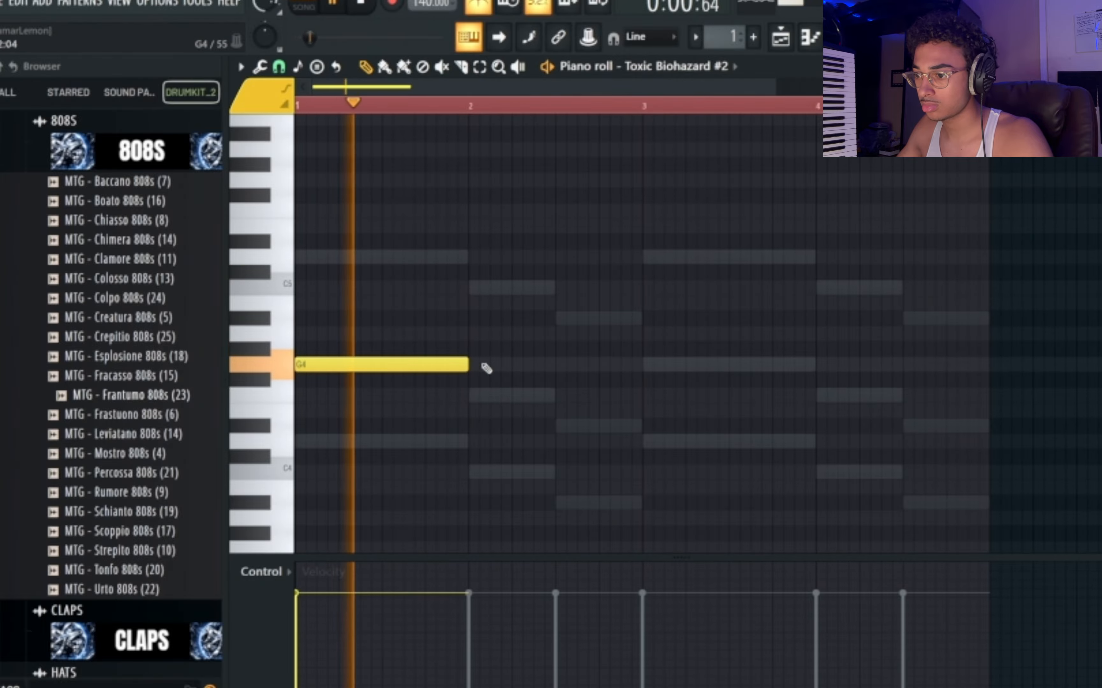
{"action": "key", "text": "space"}
{"action": "key", "text": "space"}
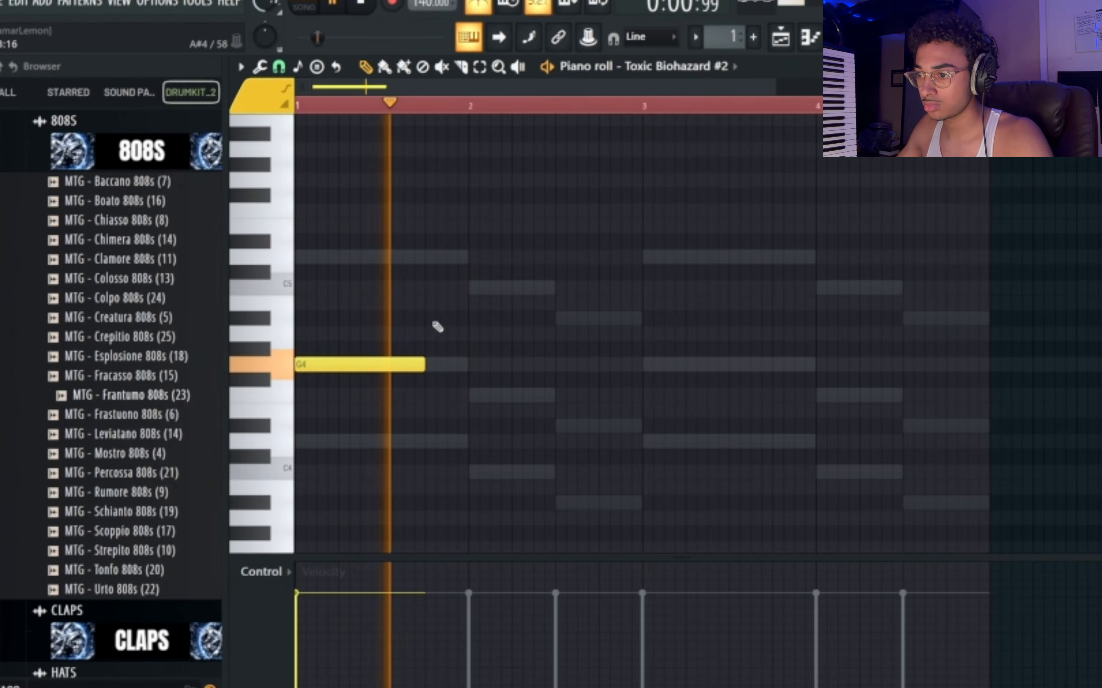
Add a one-beat D5 note after the G4 to fill the rest of bar 1 and play it back.
{"action": "left_click", "coordinate": [428, 256]}
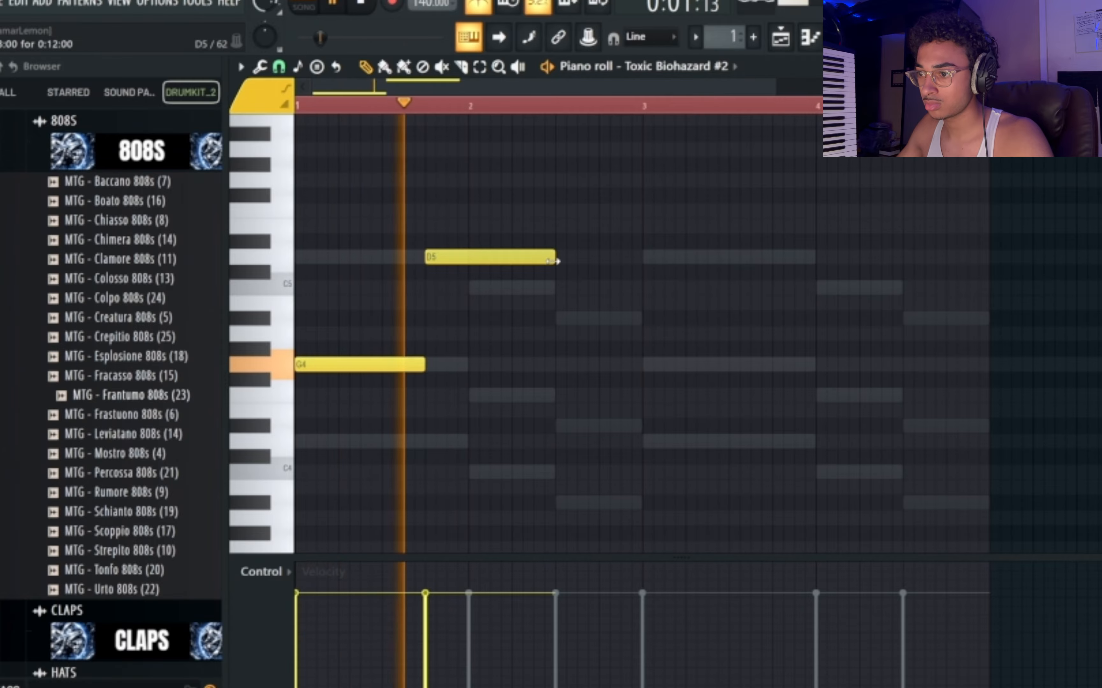
{"action": "left_click_drag", "start_coordinate": [556, 258], "coordinate": [469, 258]}
{"action": "key", "text": "space"}
{"action": "key", "text": "space"}
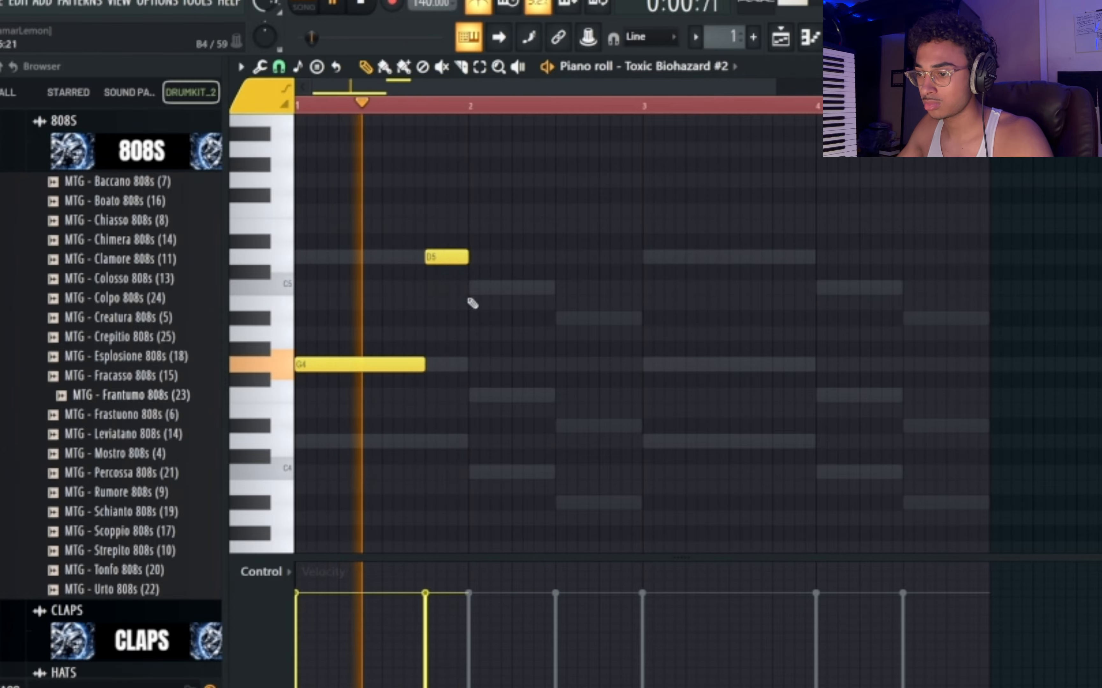
Duplicate the G4 and D5 notes from bar 1 into bar 3.
{"action": "key", "text": "ctrl+a"}
{"action": "left_click_drag", "start_coordinate": [406, 370], "coordinate": [739, 370]}
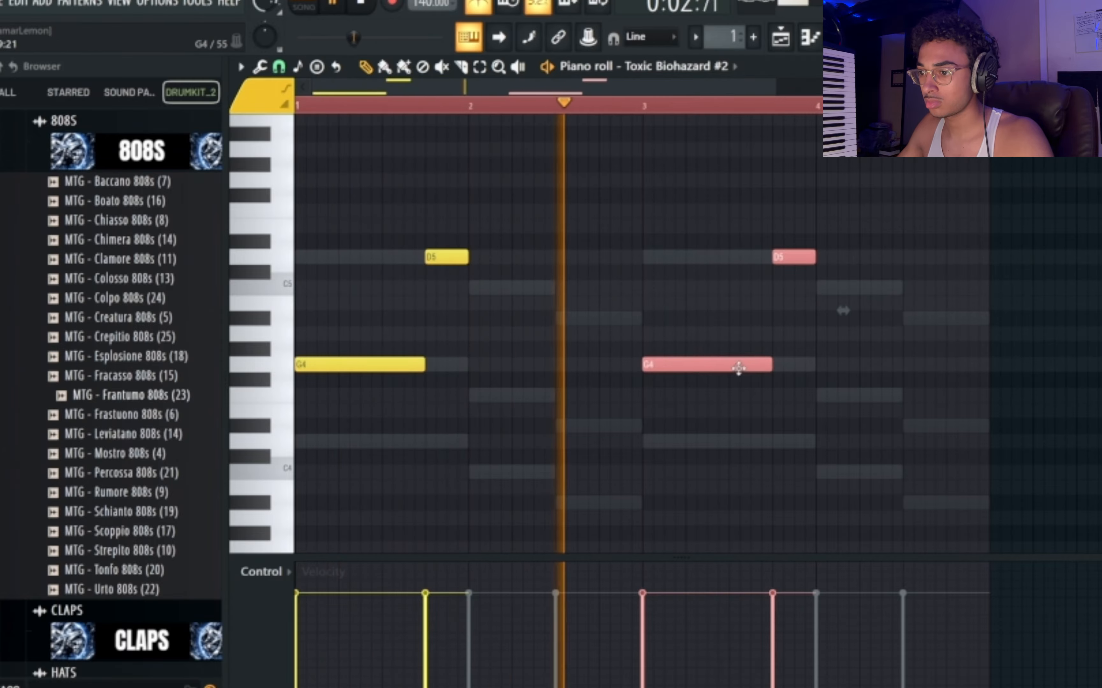
{"action": "left_click", "coordinate": [750, 394]}
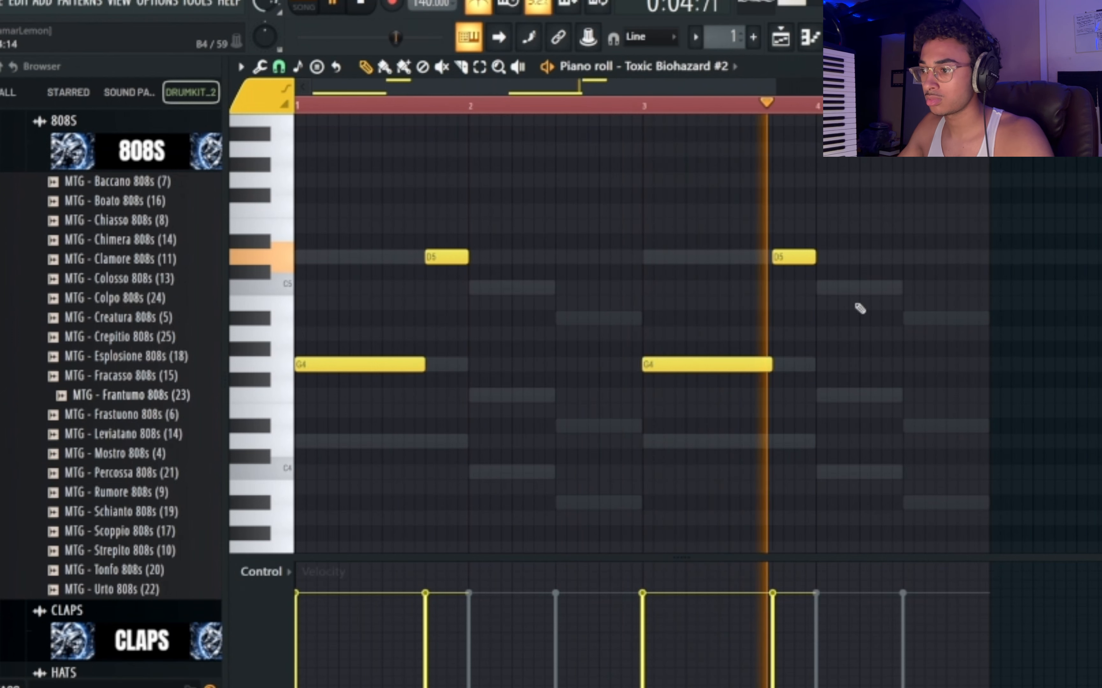
Add one-beat C5 and A#4 notes on beats 2 and 4 of bar 4 and raise the whole melody one octave.
{"action": "left_click", "coordinate": [819, 287]}
{"action": "left_click_drag", "start_coordinate": [819, 288], "coordinate": [864, 290]}
{"action": "left_click", "coordinate": [948, 319]}
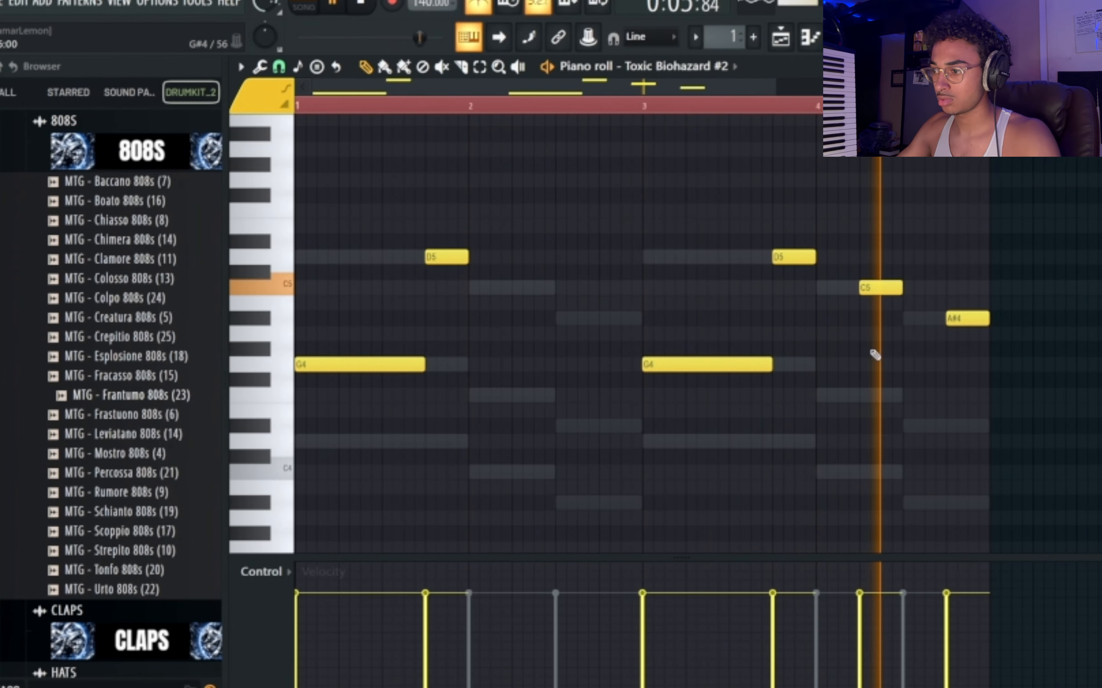
{"action": "key", "text": "ctrl+Up"}
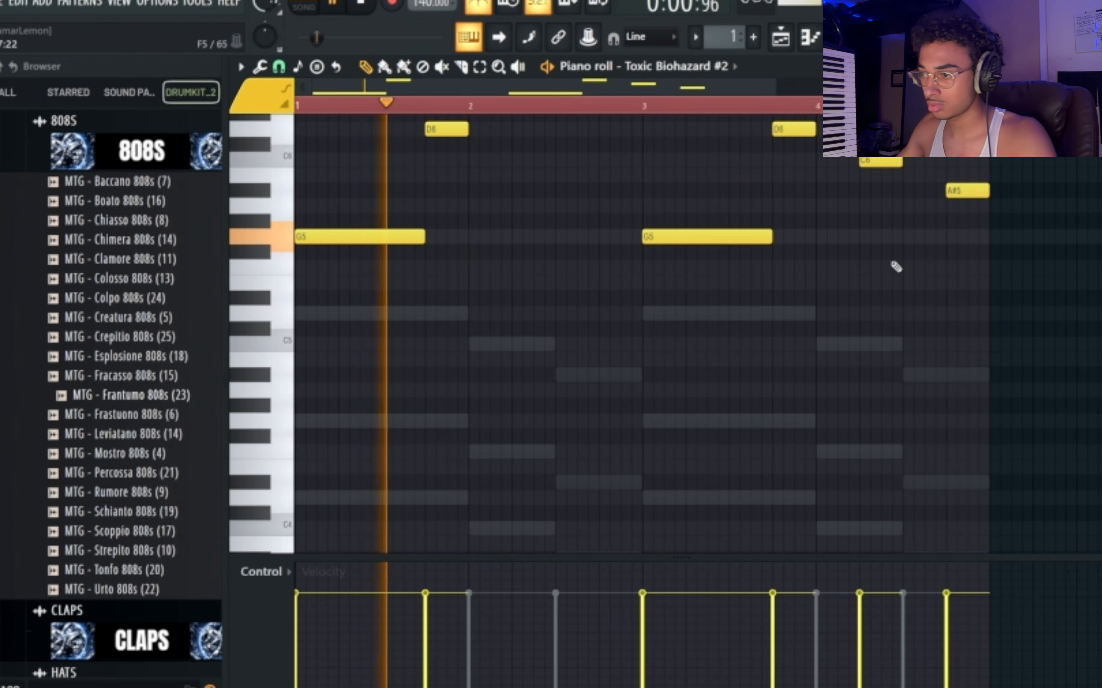
Load the BigHouse preset from the Leads bank on Toxic Biohazard #2 and close the presets library.
{"action": "key", "text": "F6"}
{"action": "left_click", "coordinate": [498, 132]}
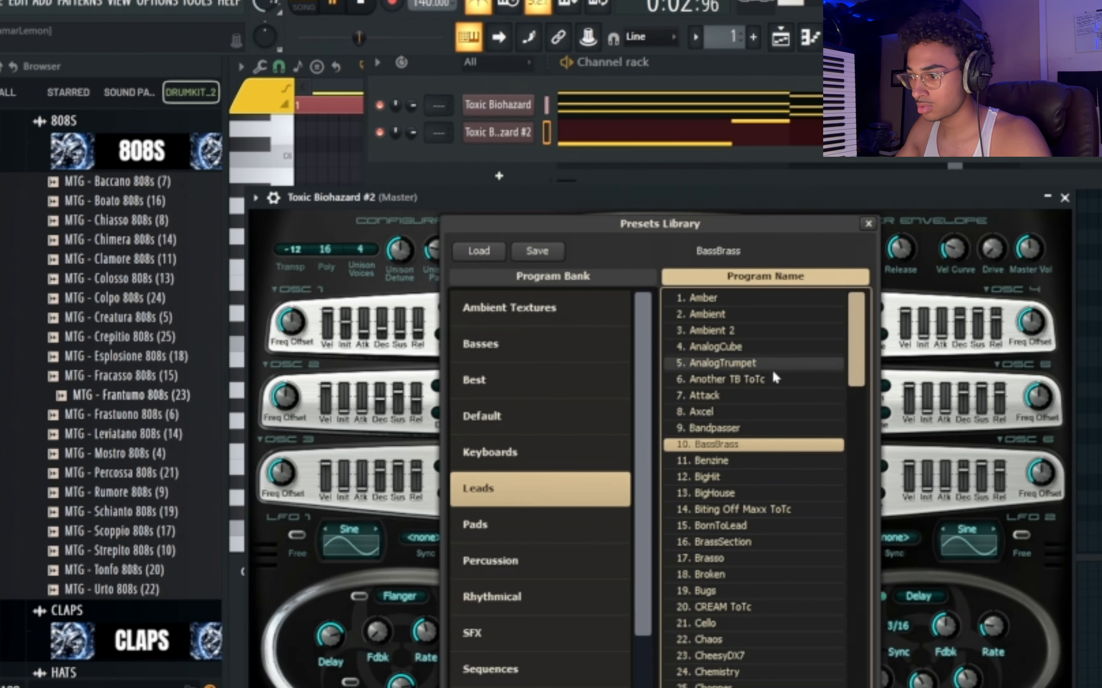
{"action": "left_click", "coordinate": [759, 495]}
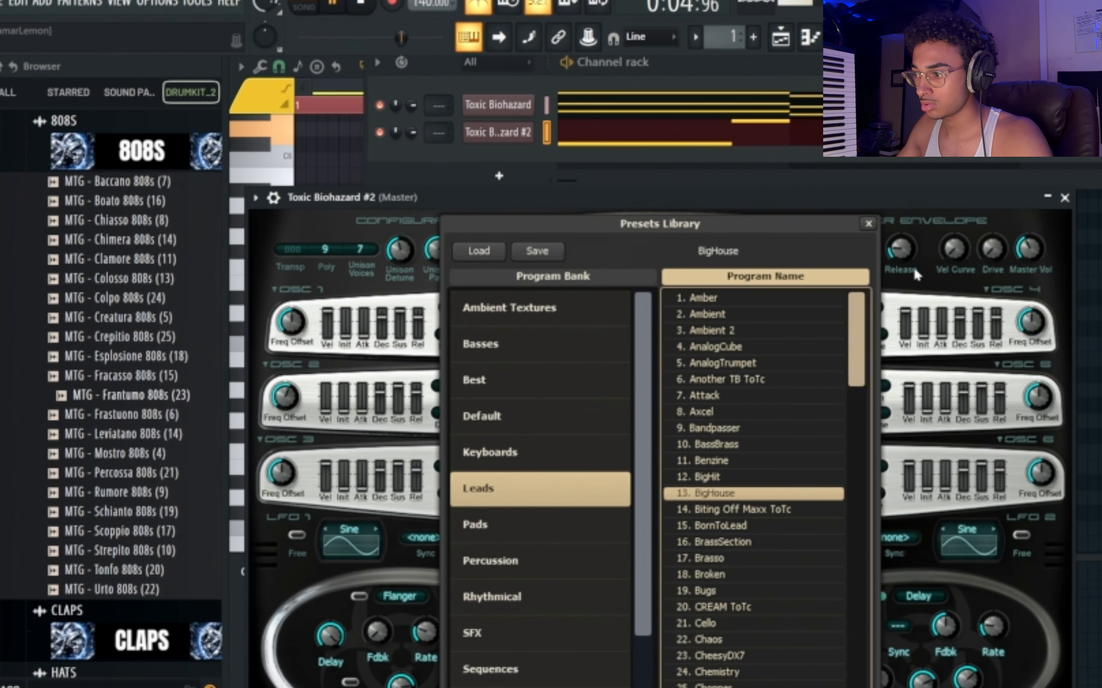
{"action": "left_click", "coordinate": [931, 290]}
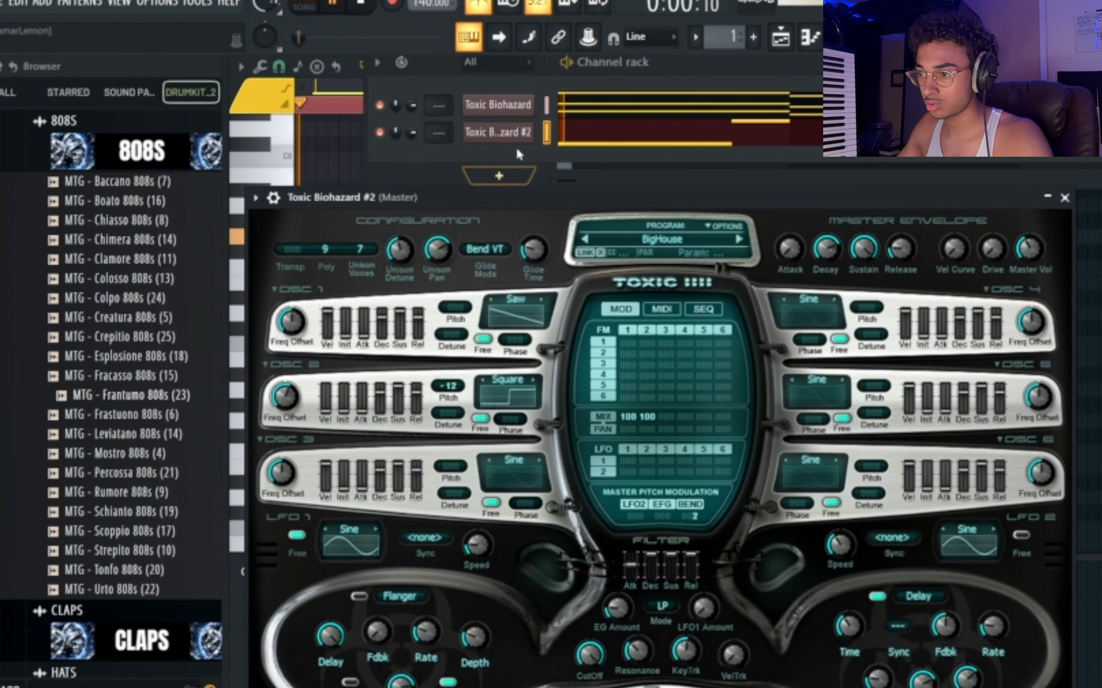
Transpose both Toxic Biohazard channels up 3 semitones and play the result.
{"action": "right_click", "coordinate": [433, 97]}
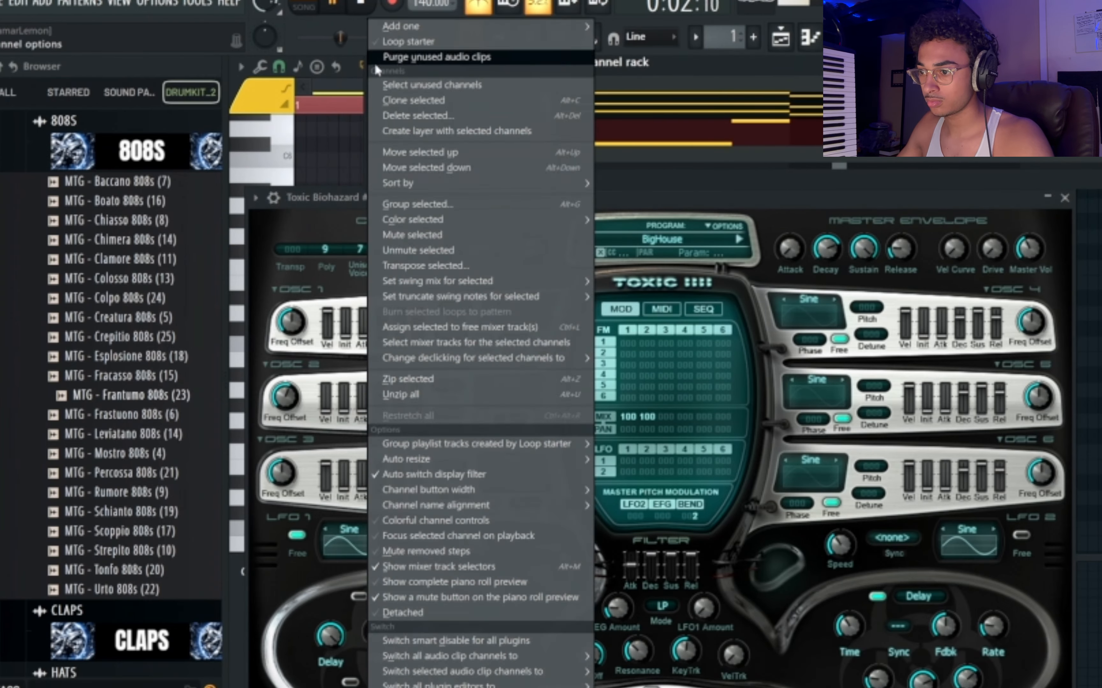
{"action": "left_click", "coordinate": [472, 270]}
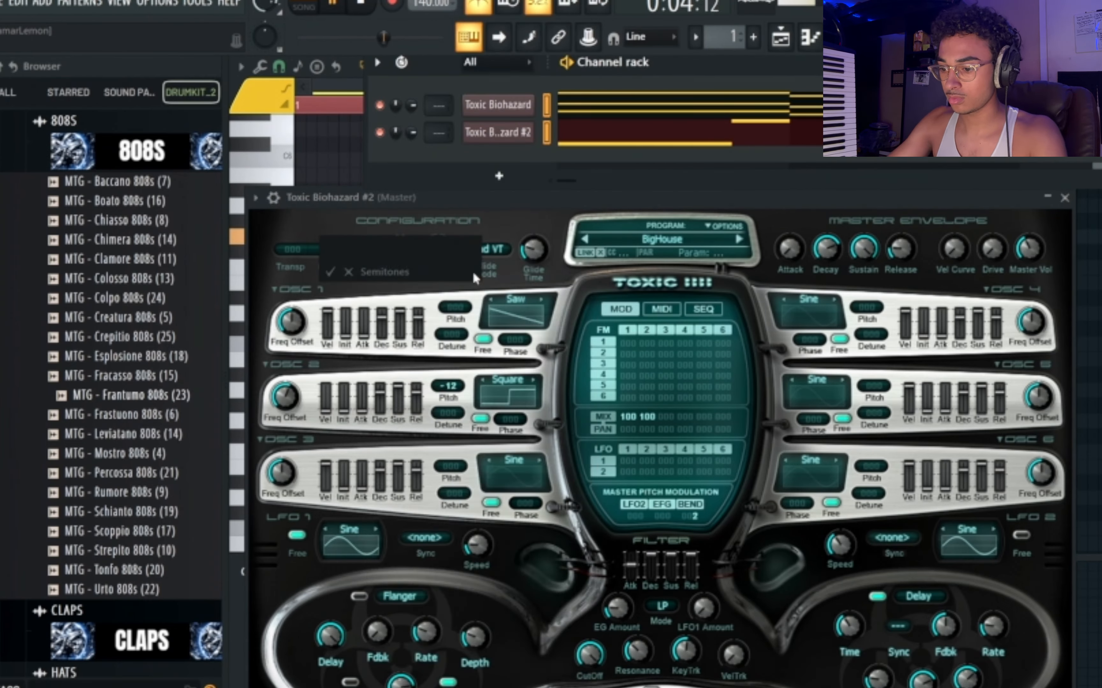
{"action": "type", "text": "3"}
{"action": "key", "text": "Return"}
{"action": "key", "text": "space"}
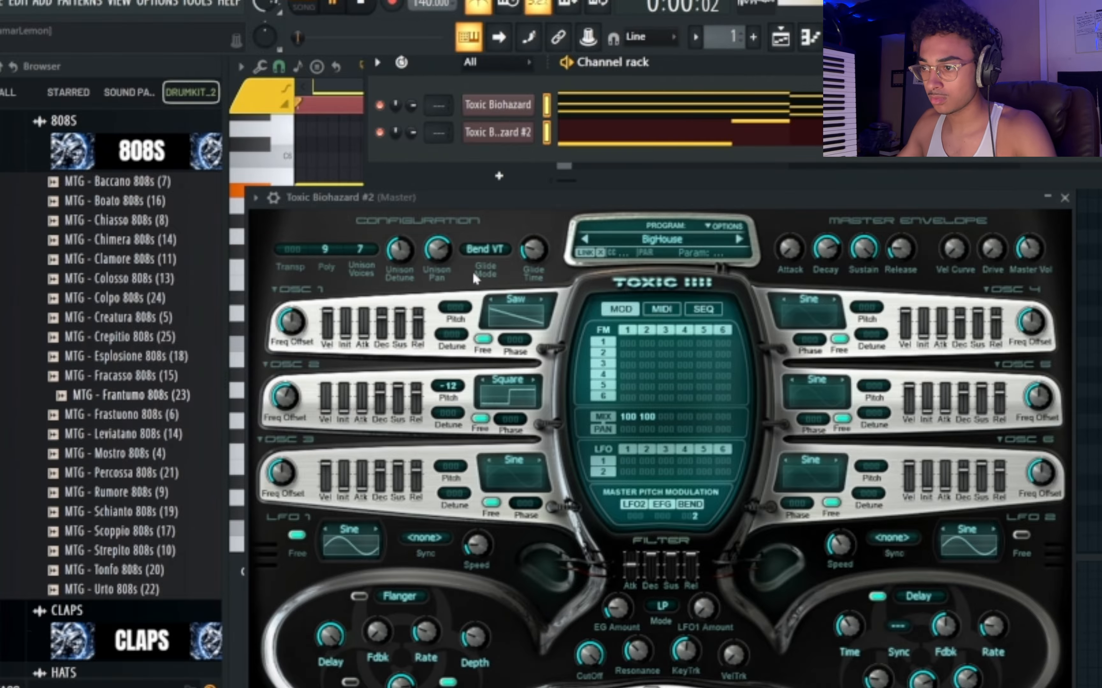
Route the first Toxic Biohazard channel to mixer track 1 and open its chord notes in the piano roll.
{"action": "left_click", "coordinate": [508, 175]}
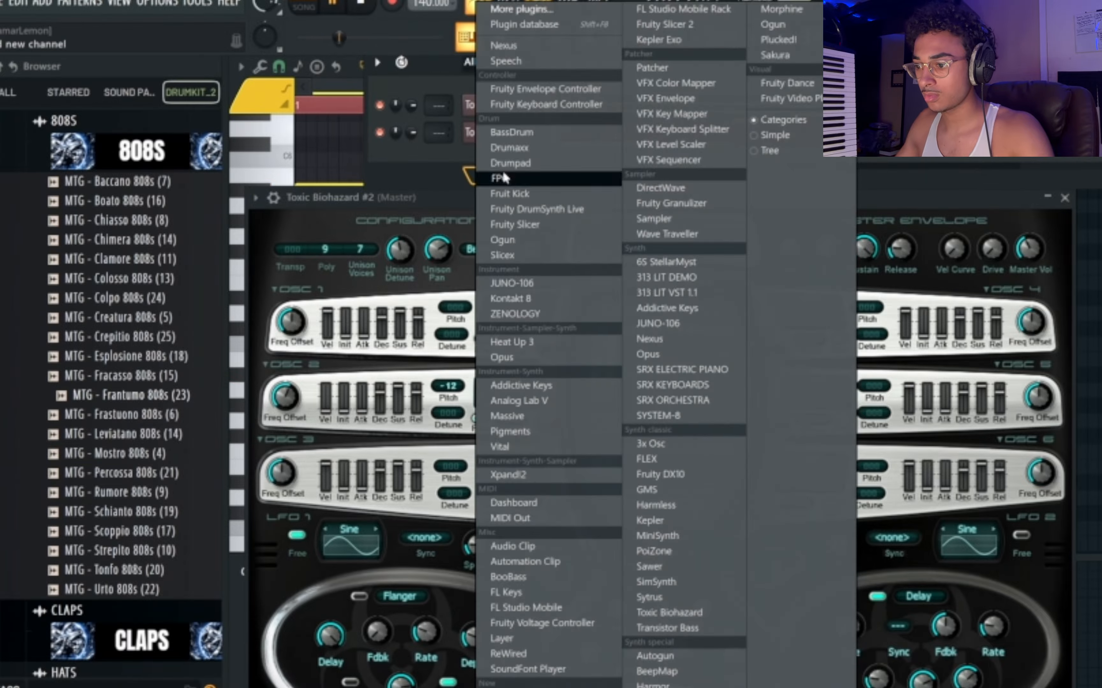
{"action": "left_click", "coordinate": [436, 160]}
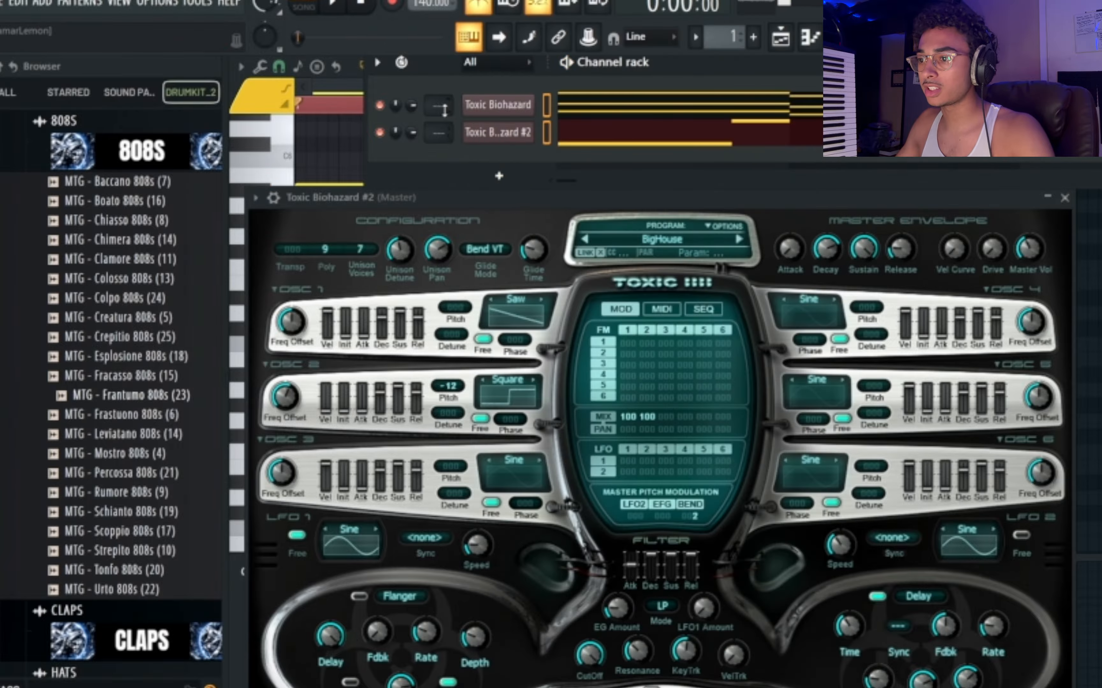
{"action": "left_click", "coordinate": [613, 108]}
{"action": "scroll", "coordinate": [514, 192], "scroll_direction": "down", "scroll_amount": 5}
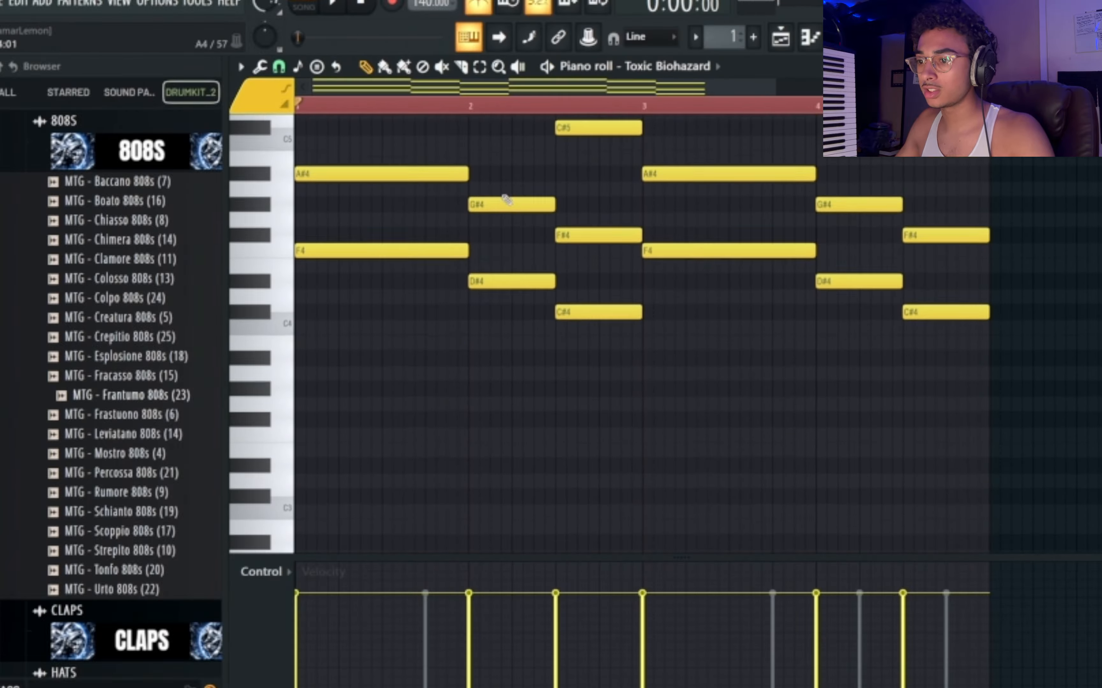
Add a Massive instrument channel, reposition its window and switch it to the preset browser view.
{"action": "left_click", "coordinate": [468, 37]}
{"action": "left_click", "coordinate": [519, 176]}
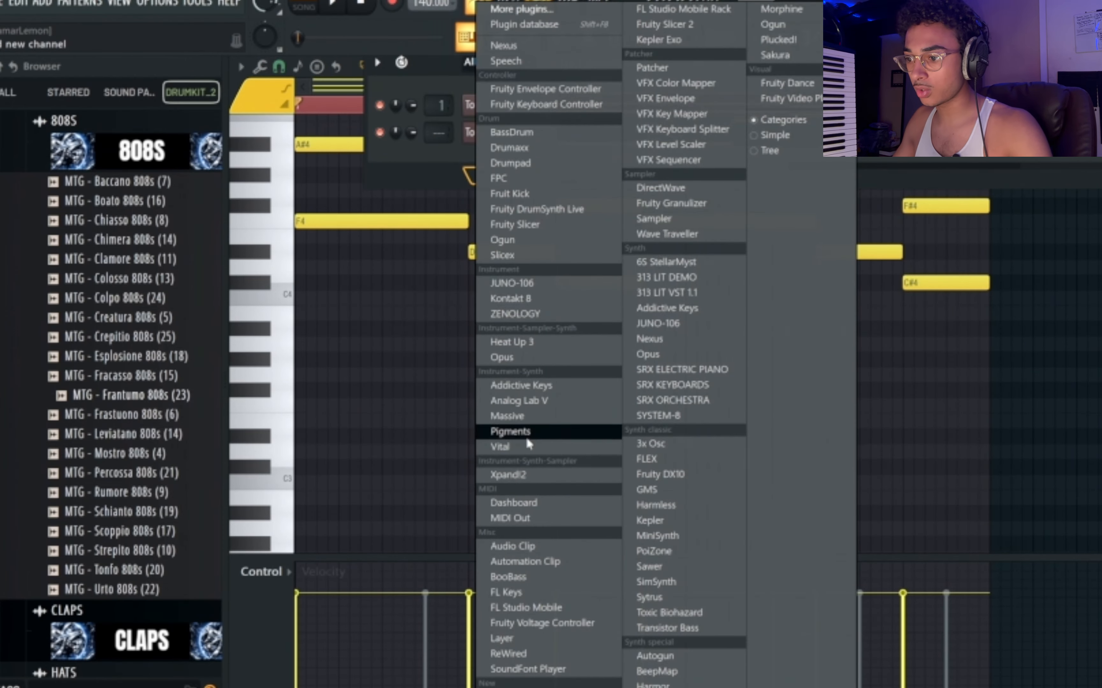
{"action": "left_click", "coordinate": [534, 422]}
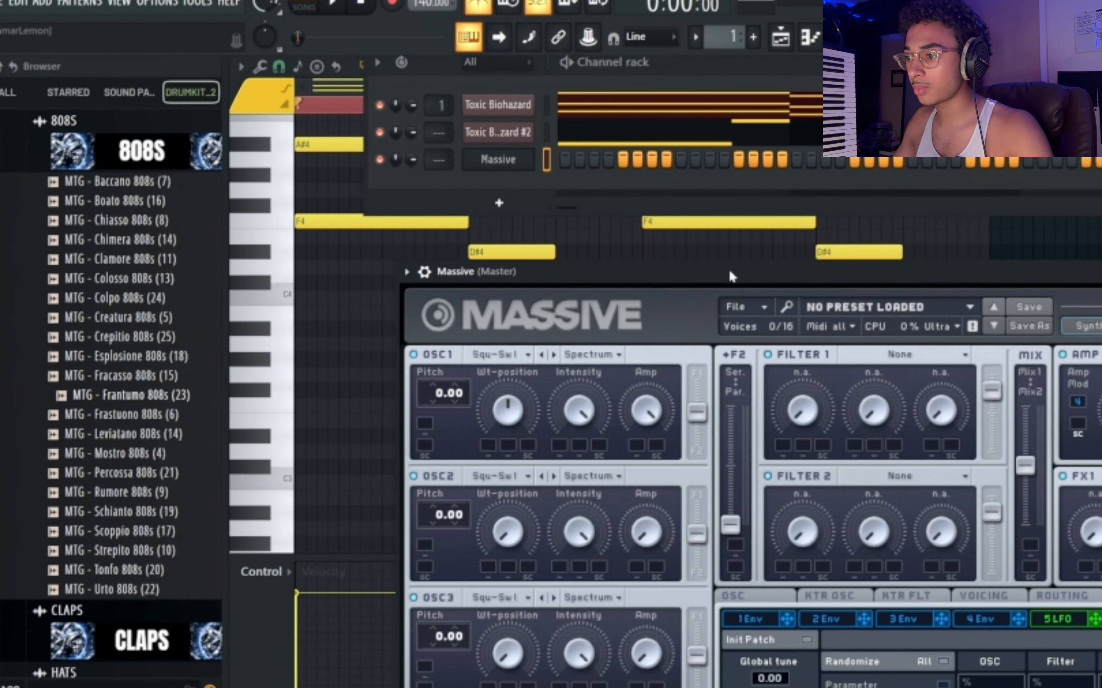
{"action": "left_click_drag", "start_coordinate": [730, 272], "coordinate": [524, 124]}
{"action": "left_click", "coordinate": [1008, 178]}
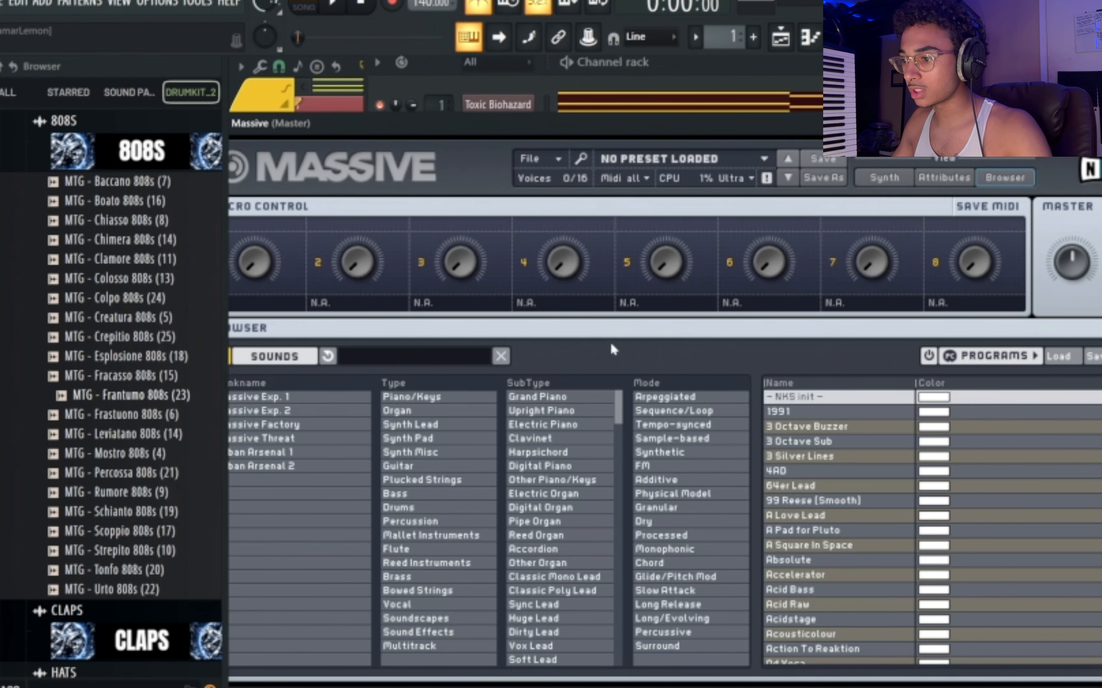
Filter Massive's presets by type Bass and mode Processed, and load the Carpet preset.
{"action": "left_click", "coordinate": [459, 495]}
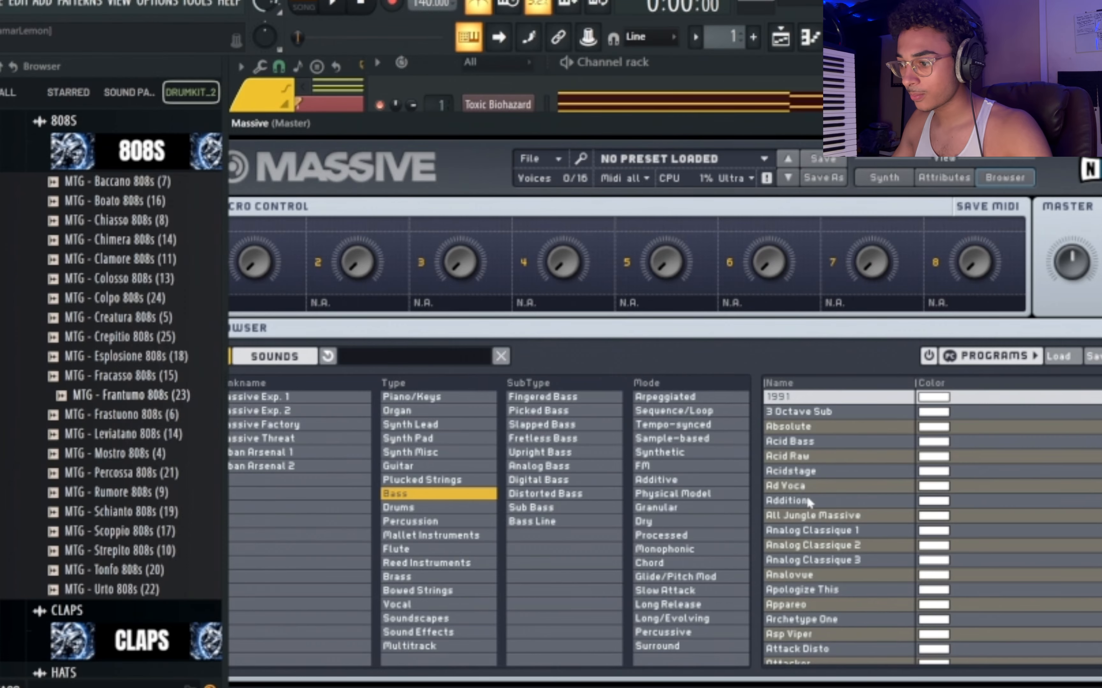
{"action": "left_click", "coordinate": [808, 498]}
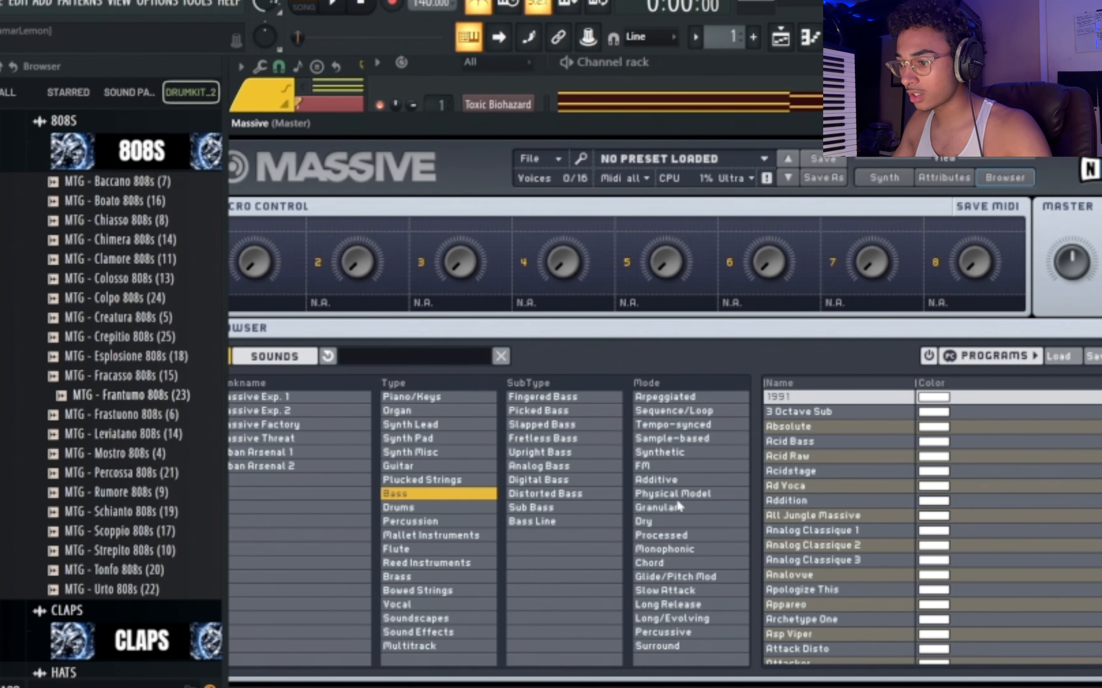
{"action": "left_click", "coordinate": [681, 532]}
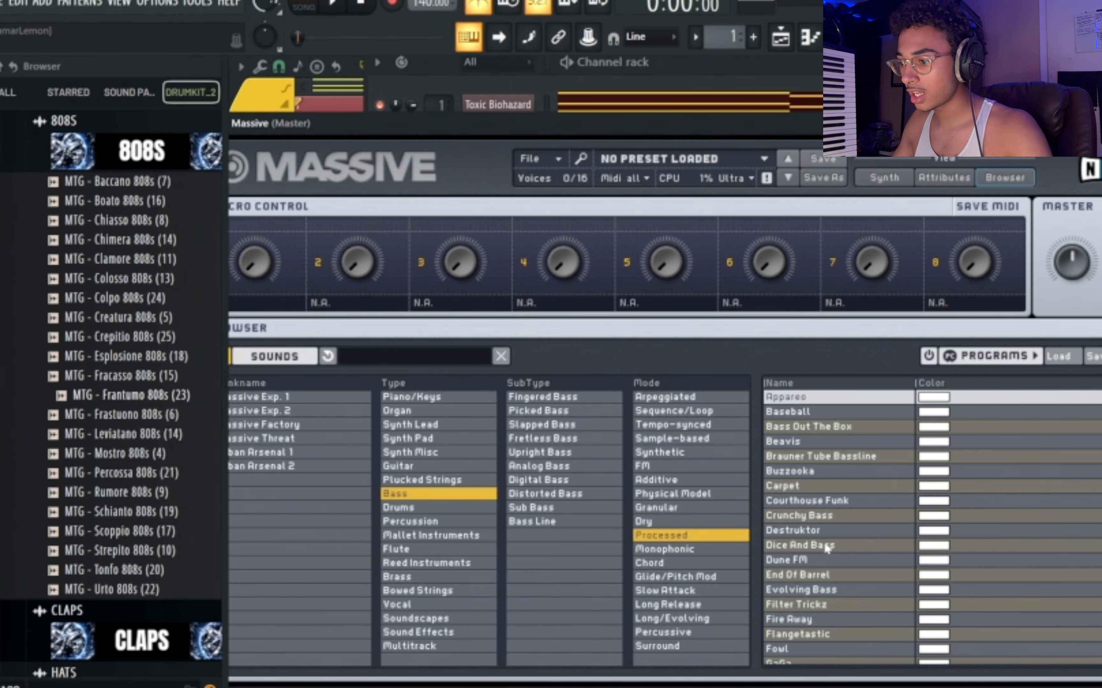
{"action": "left_click", "coordinate": [815, 490]}
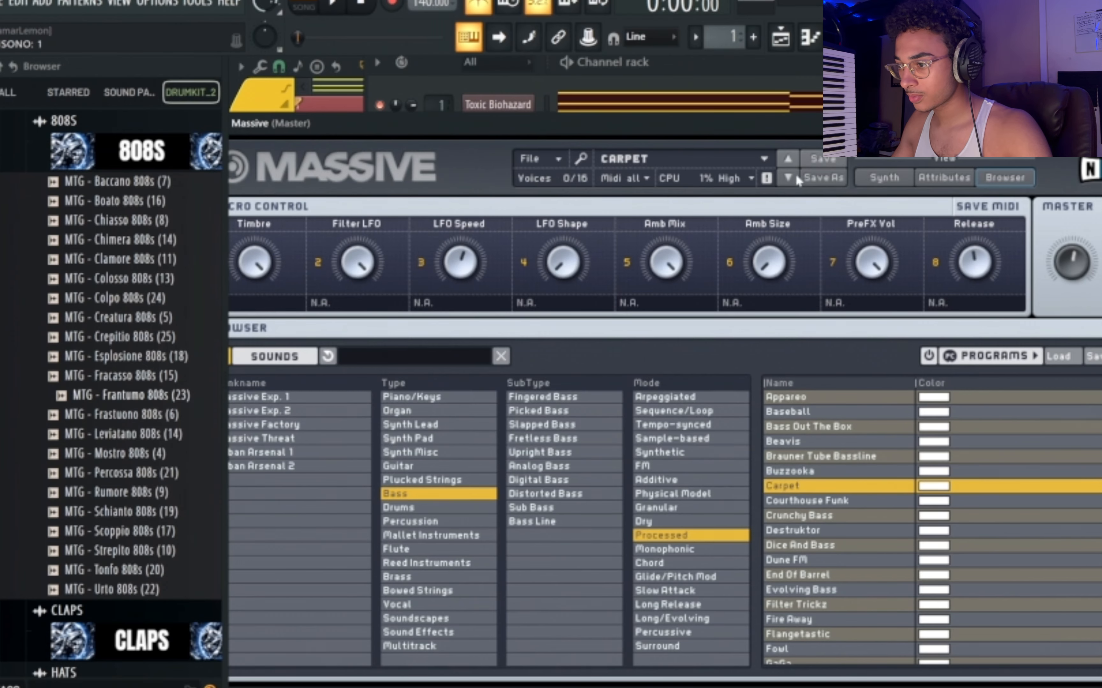
Place an F4 note spanning all of bar 1 in Massive's piano roll and preview it.
{"action": "left_click", "coordinate": [808, 40]}
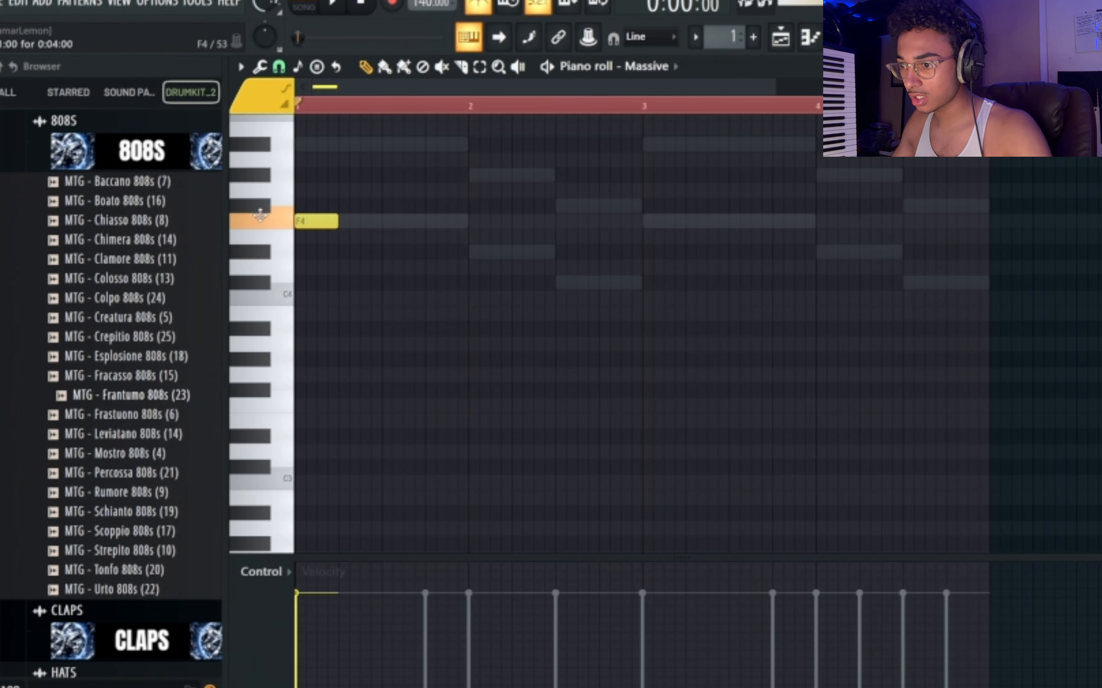
{"action": "key", "text": "space"}
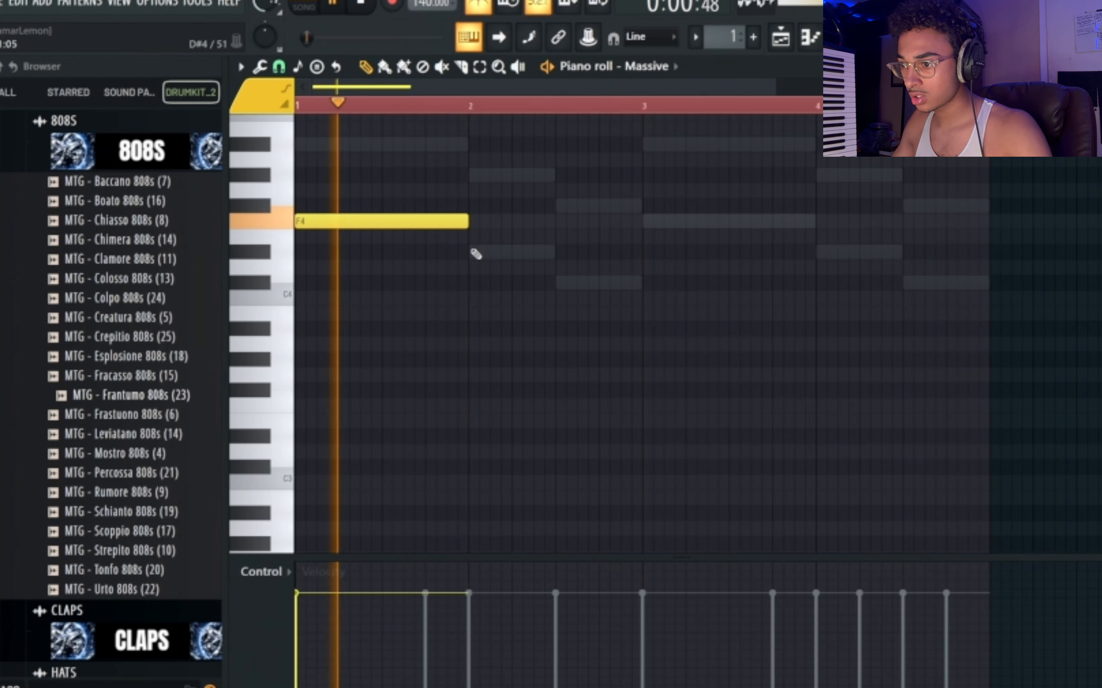
{"action": "key", "text": "space"}
{"action": "left_click", "coordinate": [473, 249]}
{"action": "right_click", "coordinate": [473, 248]}
{"action": "key", "text": "space"}
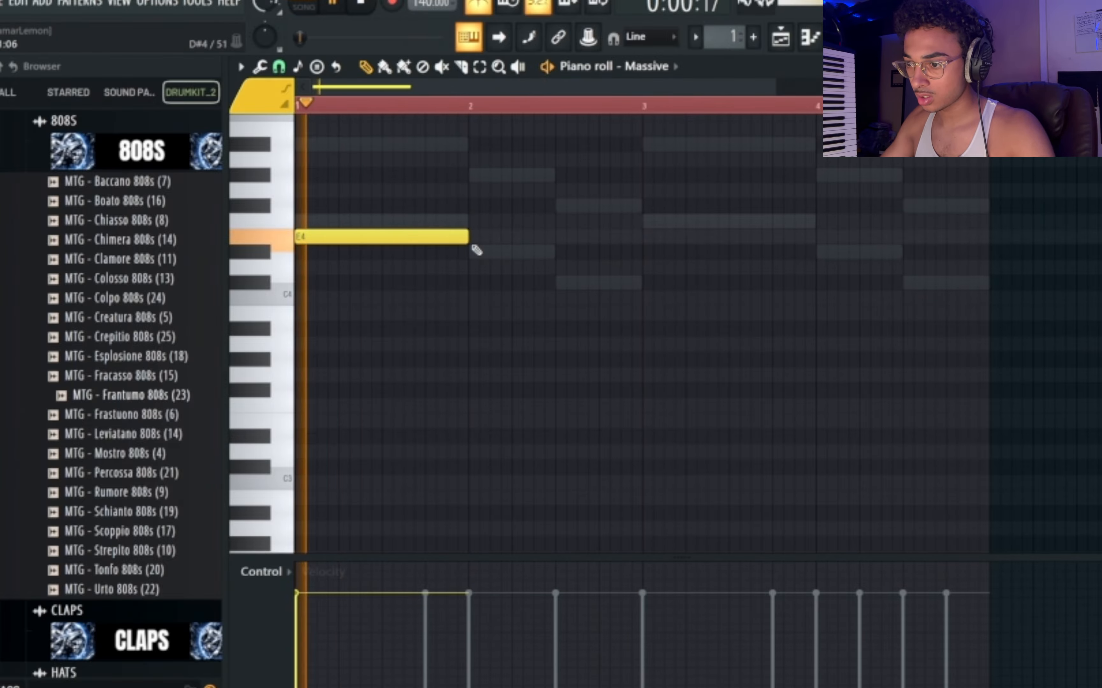
{"action": "key", "text": "space"}
Reopen Massive, audition the 99 Reese (Smooth) preset and load 64er Lead.
{"action": "key", "text": "F6"}
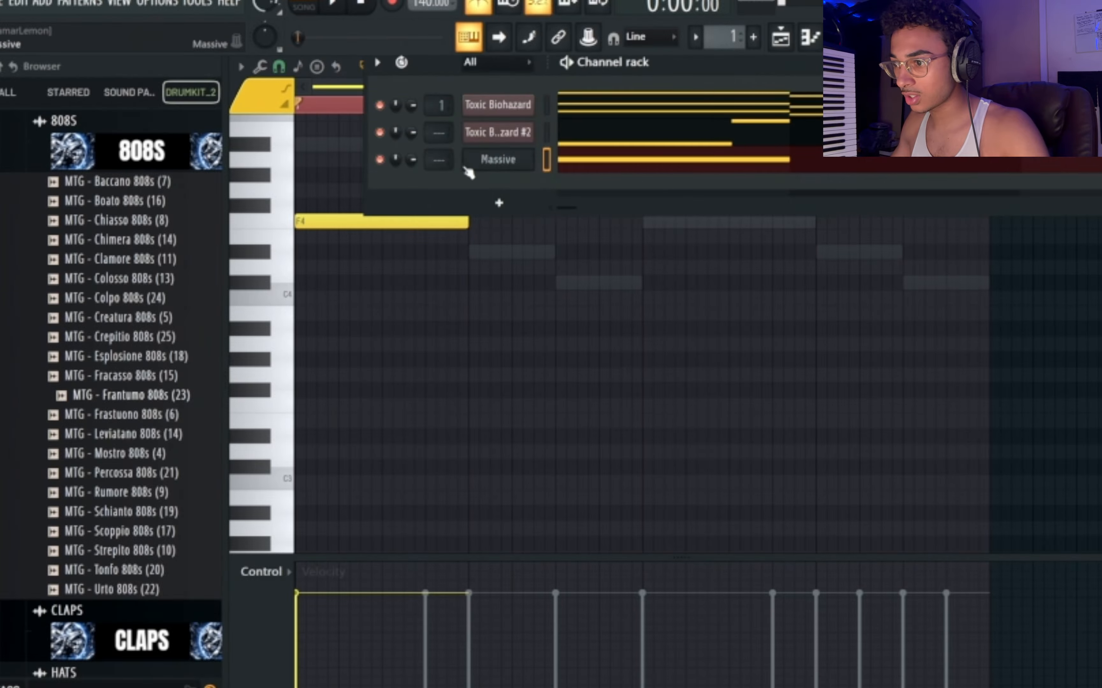
{"action": "left_click", "coordinate": [468, 160]}
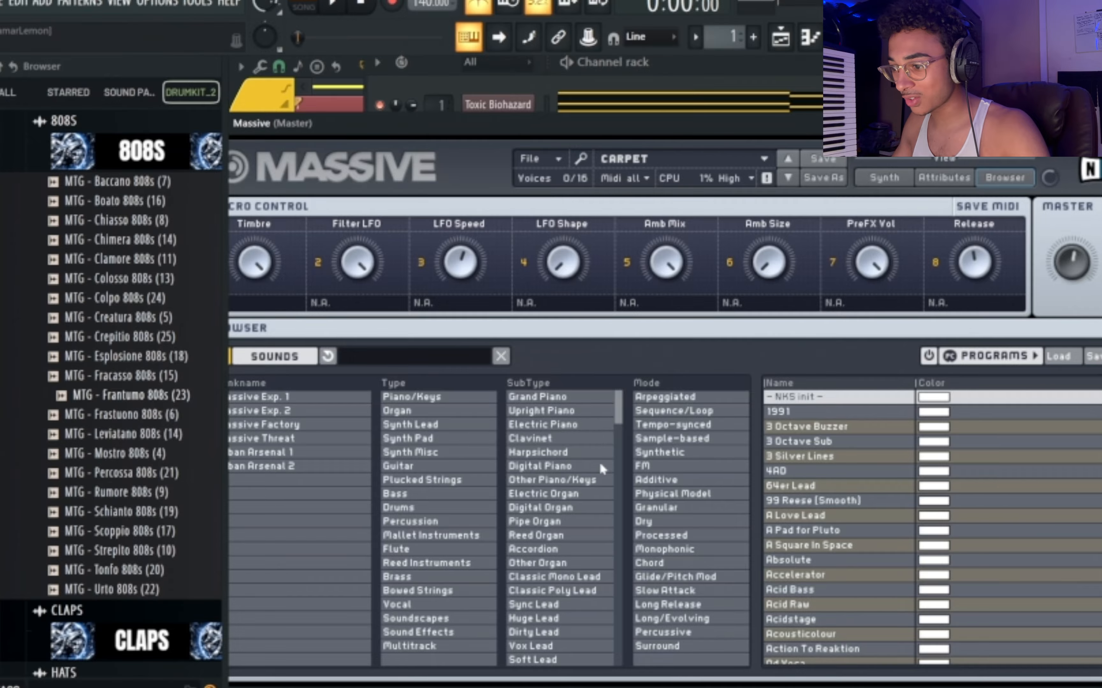
{"action": "left_click", "coordinate": [835, 500]}
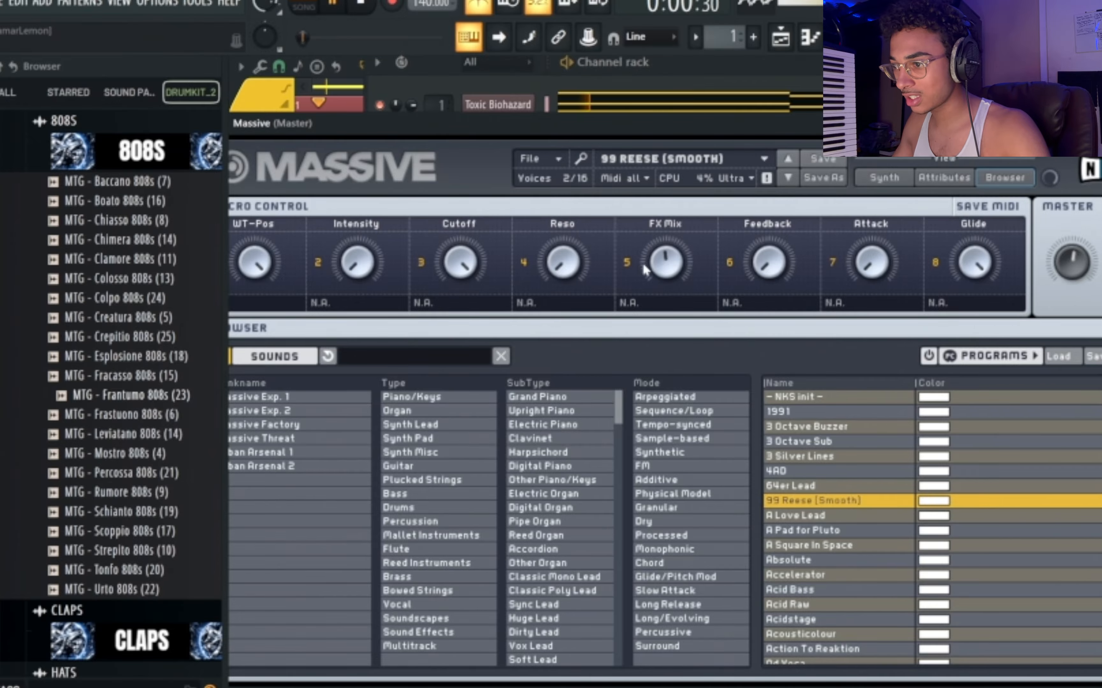
{"action": "left_click", "coordinate": [813, 487]}
{"action": "key", "text": "space"}
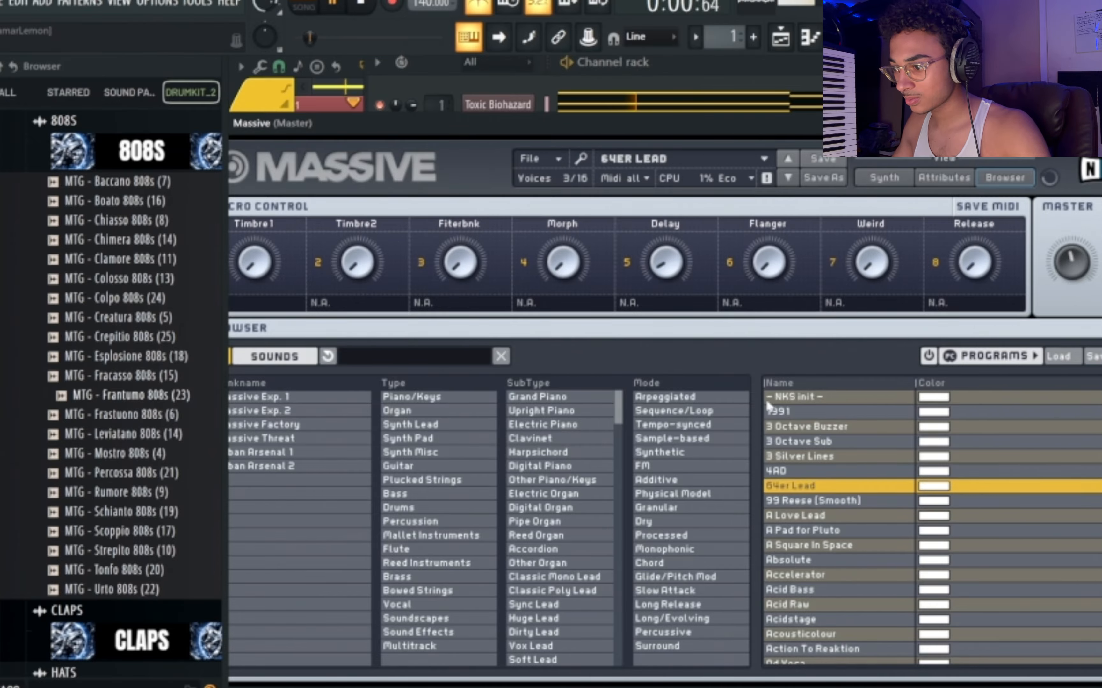
Audition Massive's bar 1 note at several pitches, including F3 and A#3, and move it down to C3.
{"action": "key", "text": "F7"}
{"action": "key", "text": "ctrl+Down"}
{"action": "key", "text": "space"}
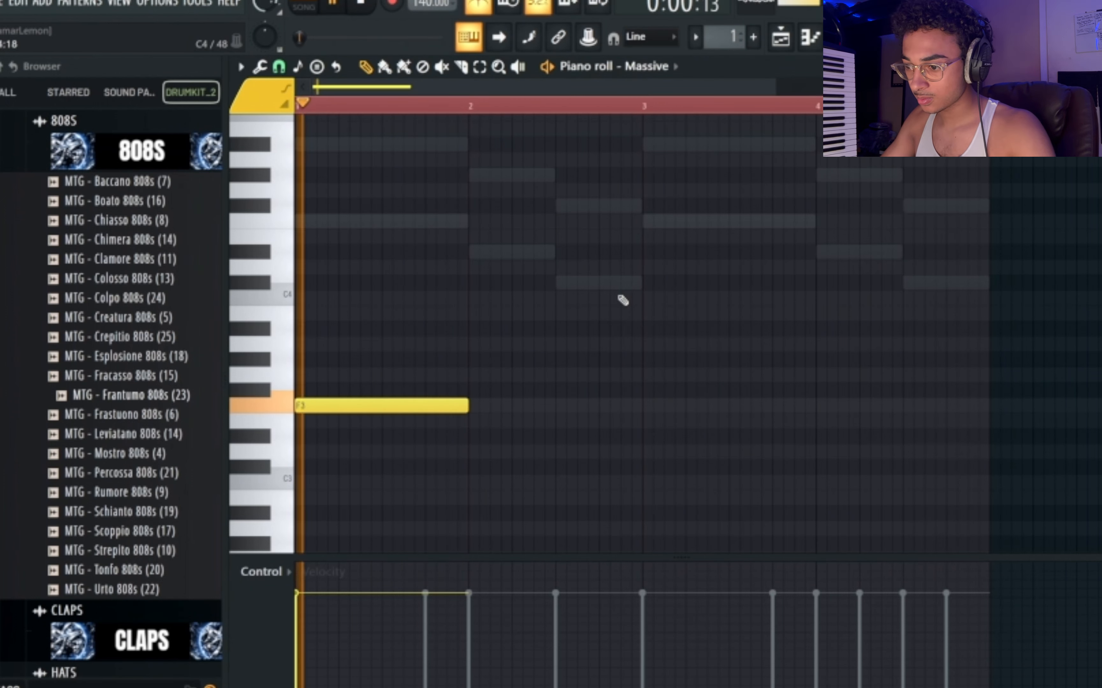
{"action": "key", "text": "space"}
{"action": "key", "text": "ctrl+Up"}
{"action": "key", "text": "space"}
{"action": "key", "text": "space"}
{"action": "key", "text": "shift+Up"}
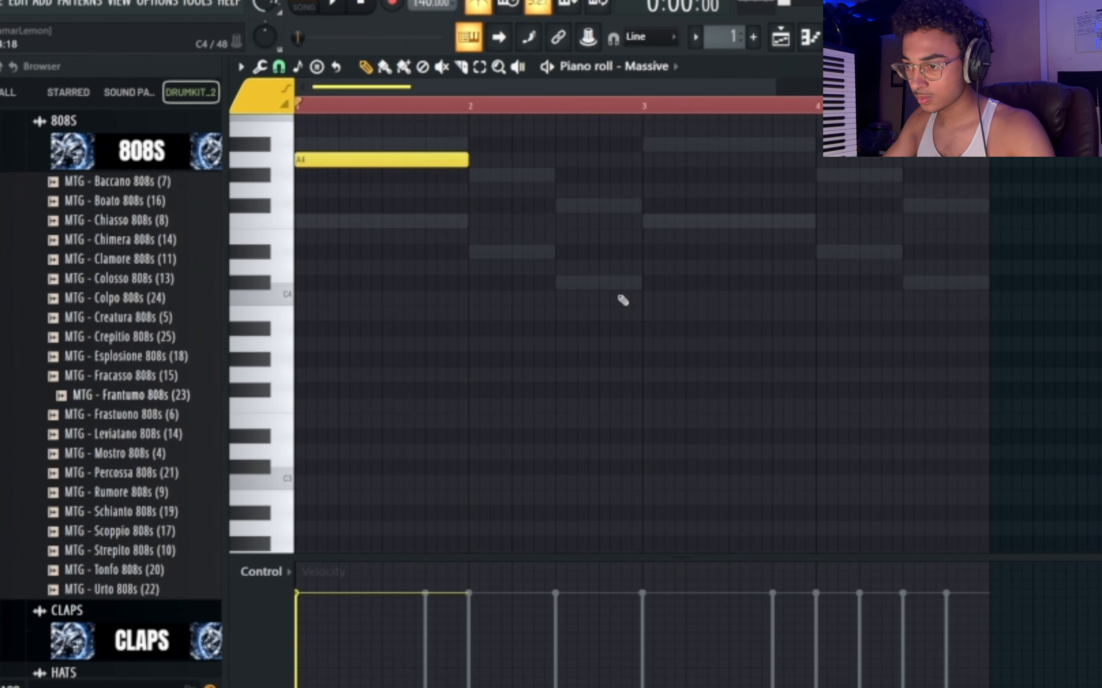
{"action": "key", "text": "shift+Up"}
{"action": "key", "text": "ctrl+Down"}
{"action": "key", "text": "space"}
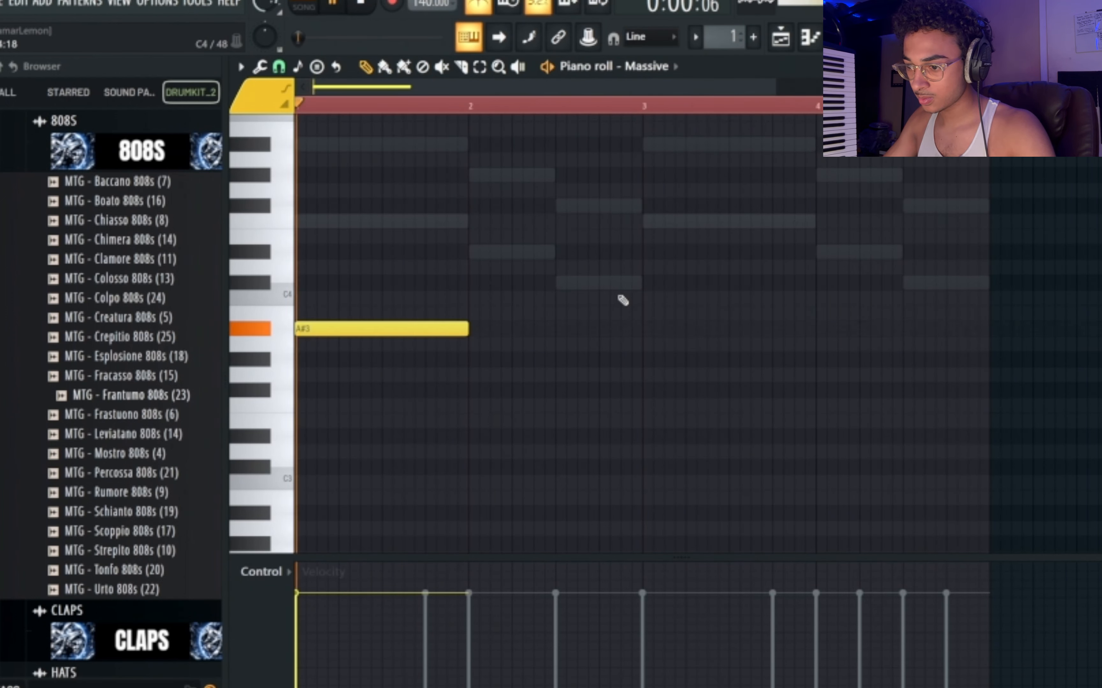
{"action": "key", "text": "space"}
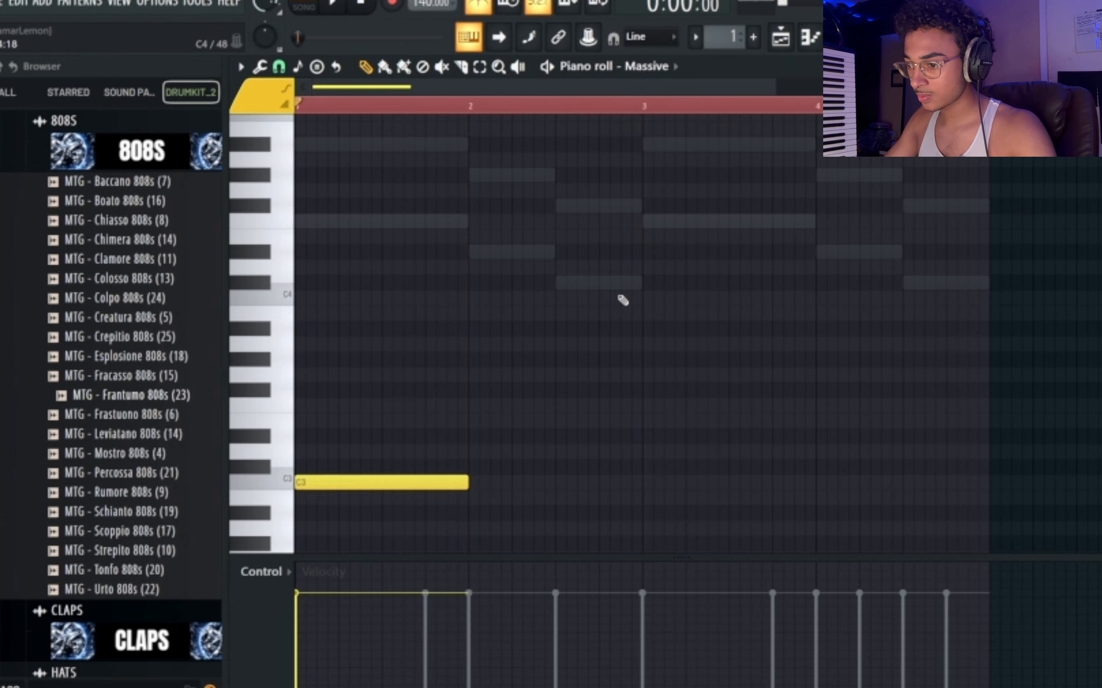
Raise Massive's bar 1 note through D3 up to A#4 and preview it with the chords.
{"action": "key", "text": "shift+Up"}
{"action": "key", "text": "F6"}
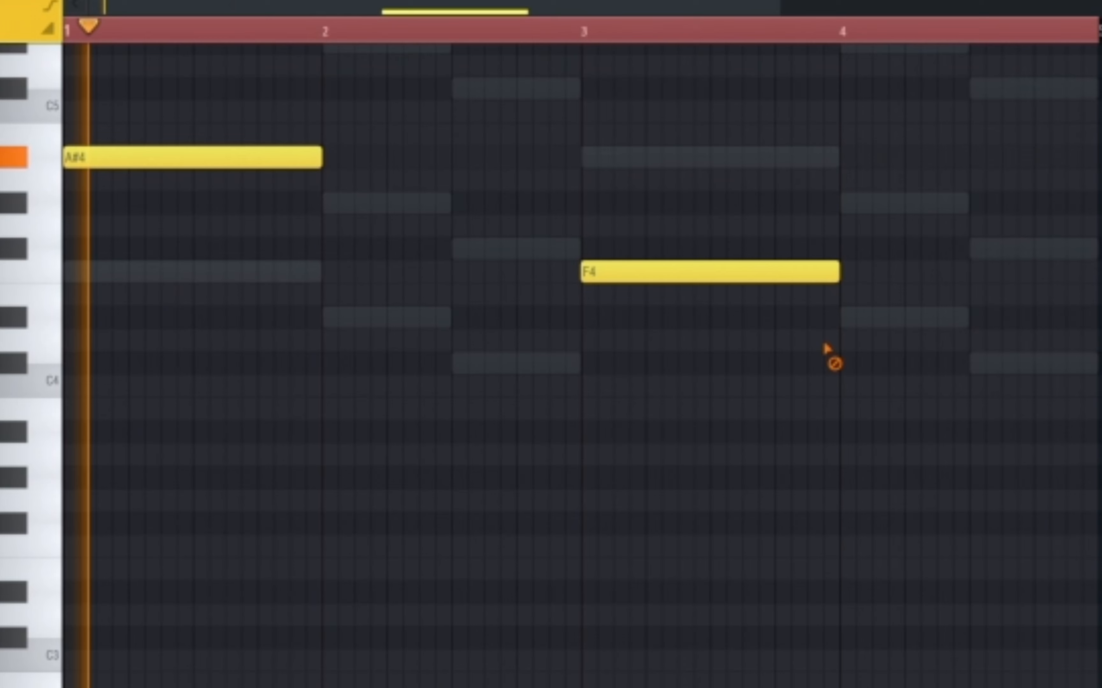
{"action": "right_click", "coordinate": [712, 271]}
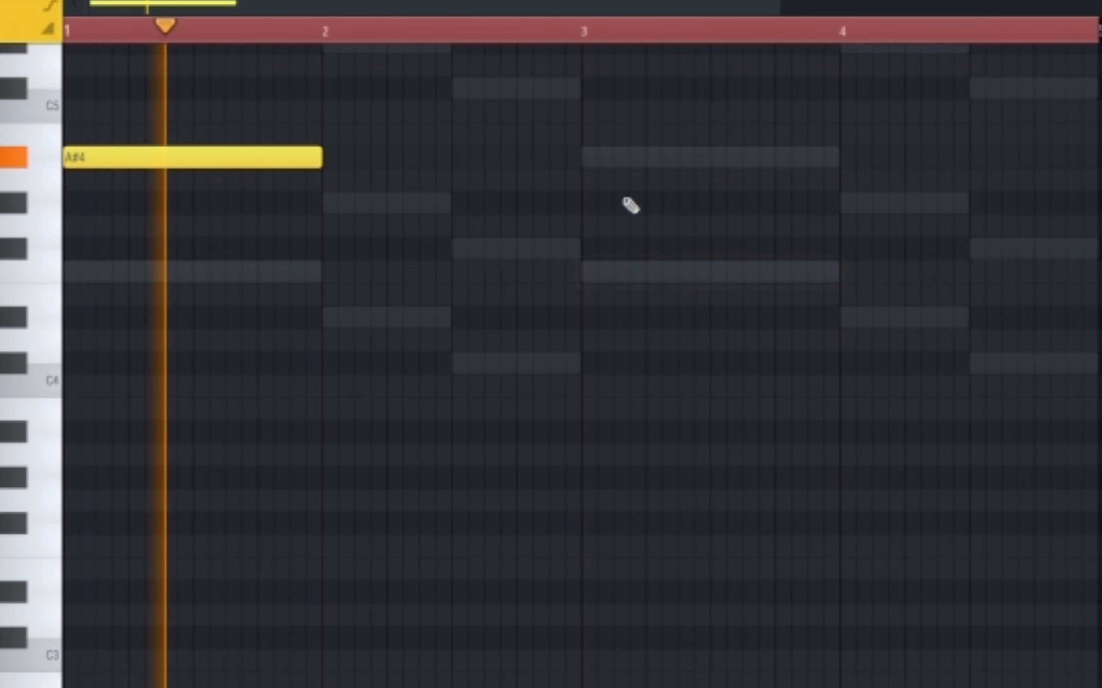
Add full-bar Massive notes: G#4 in bar 2, A#4 in bar 3 and F#4 in bar 4.
{"action": "left_click", "coordinate": [591, 158]}
{"action": "left_click", "coordinate": [324, 202]}
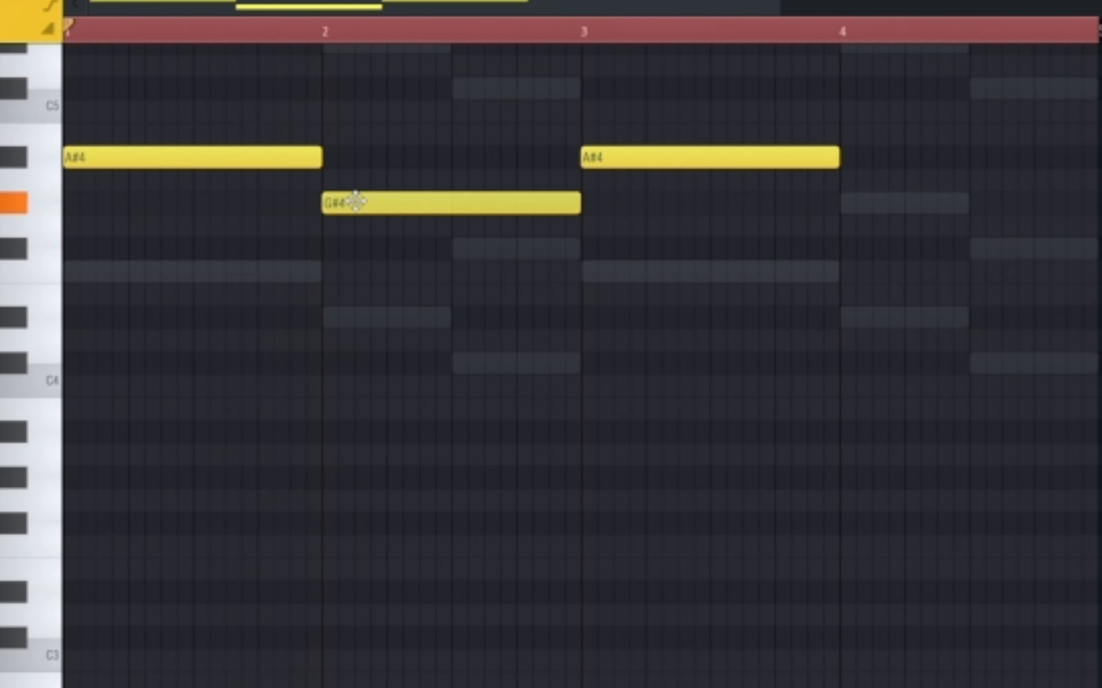
{"action": "double_click", "coordinate": [355, 202]}
{"action": "left_click", "coordinate": [630, 208]}
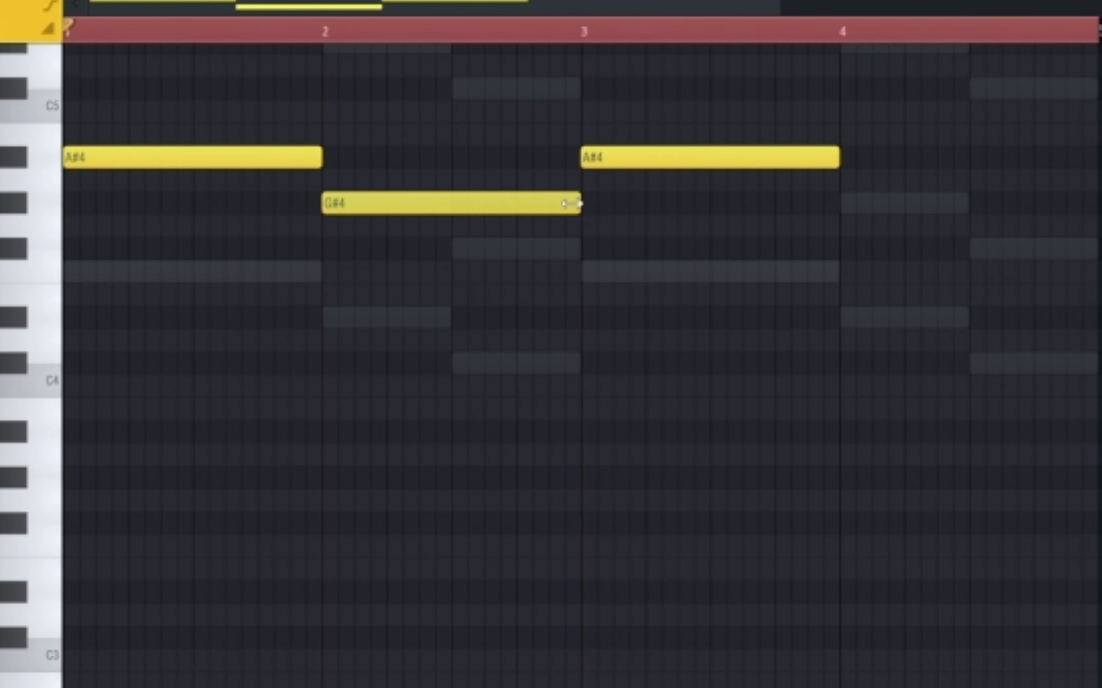
{"action": "left_click", "coordinate": [854, 249]}
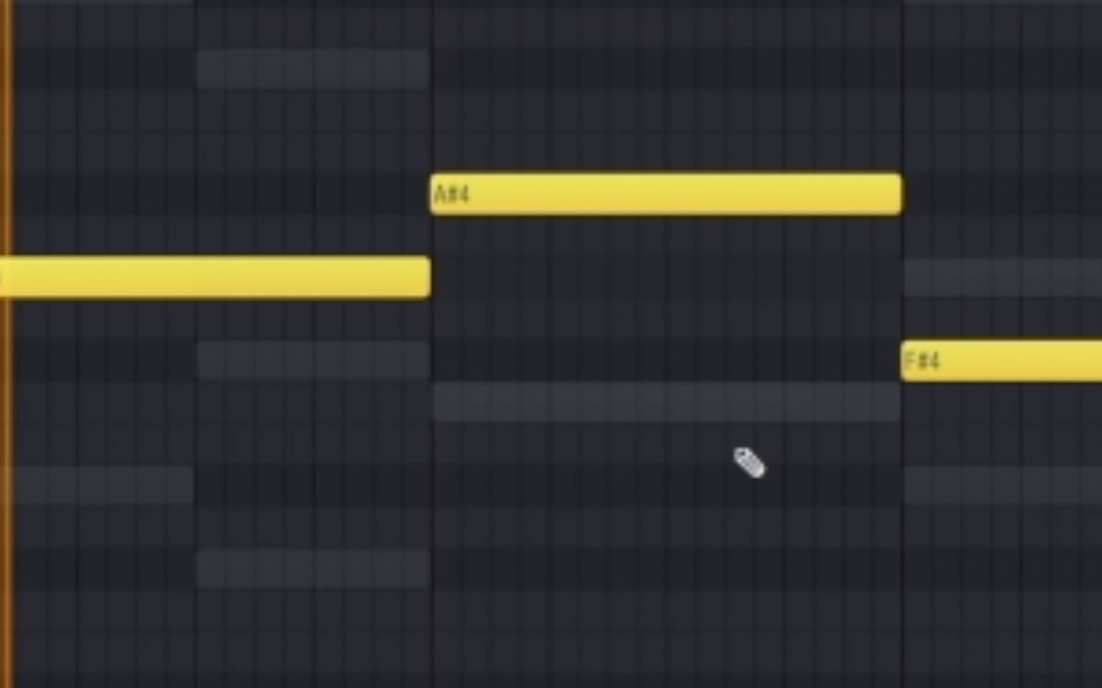
Split Massive's bar 4 into half-bar notes G#4 and F#4, and lower the whole line by one octave.
{"action": "scroll", "coordinate": [677, 471], "scroll_direction": "up", "scroll_amount": 3}
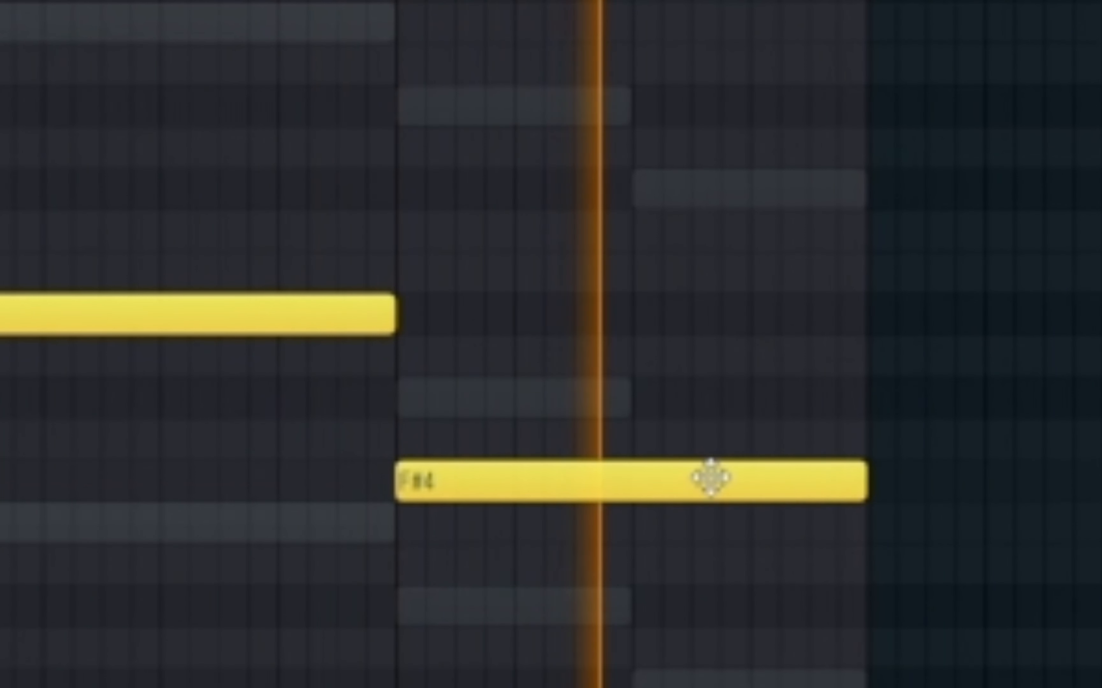
{"action": "left_click_drag", "start_coordinate": [809, 414], "coordinate": [808, 369]}
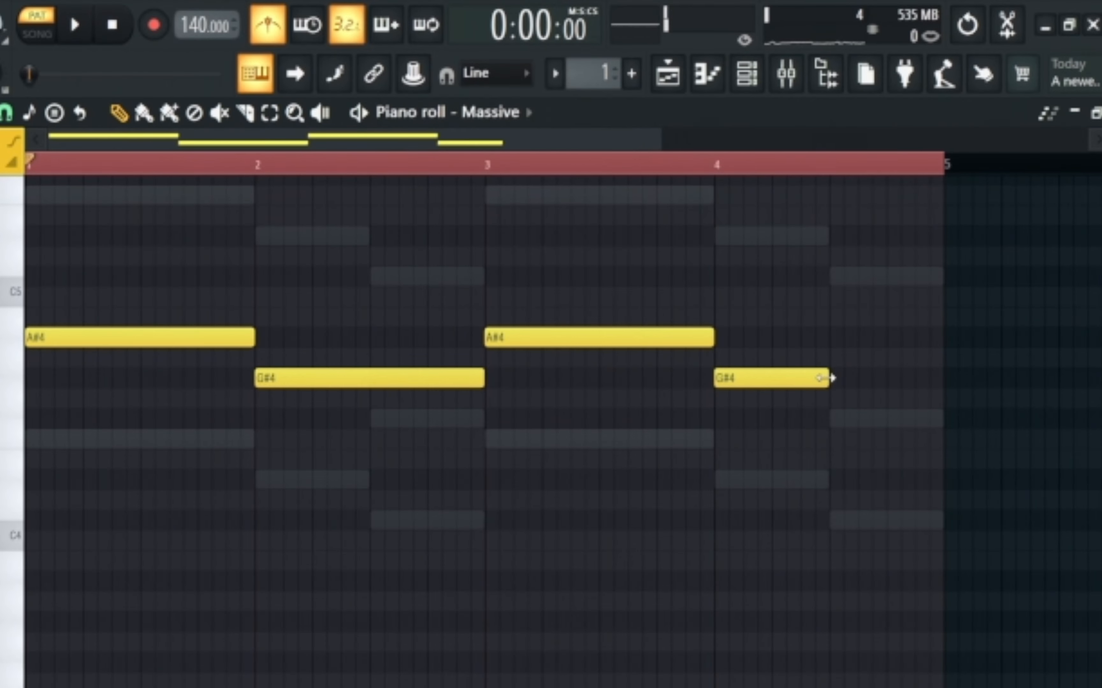
{"action": "left_click", "coordinate": [828, 418]}
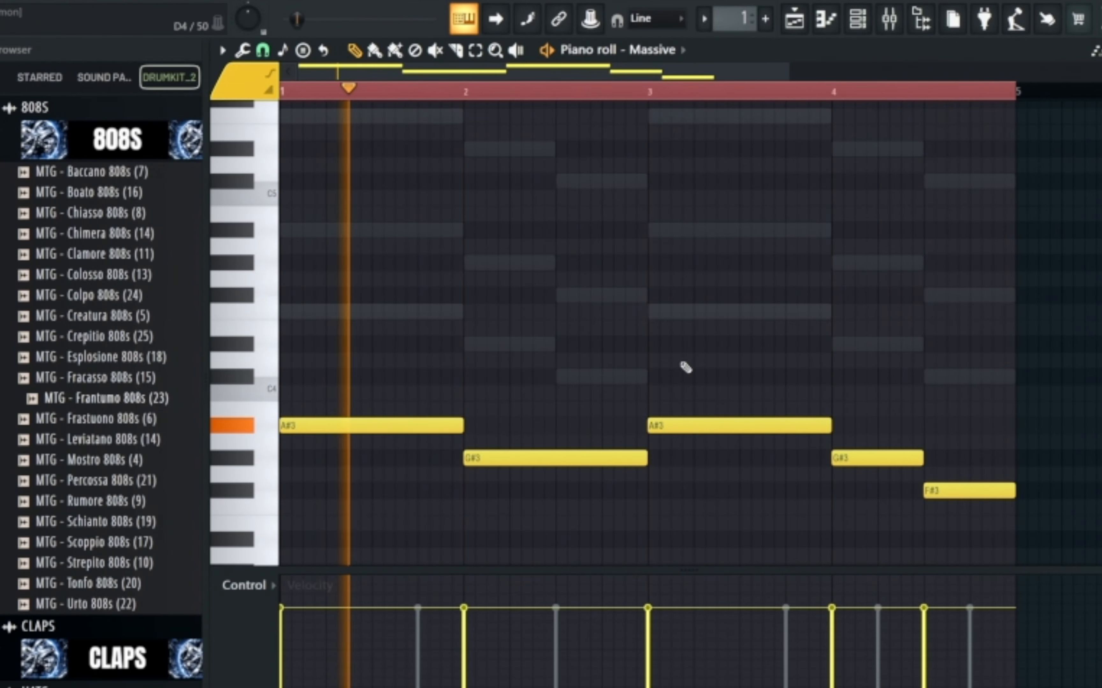
Transpose the two Toxic Biohazard channels and the Massive channel up 5 semitones.
{"action": "key", "text": "F6"}
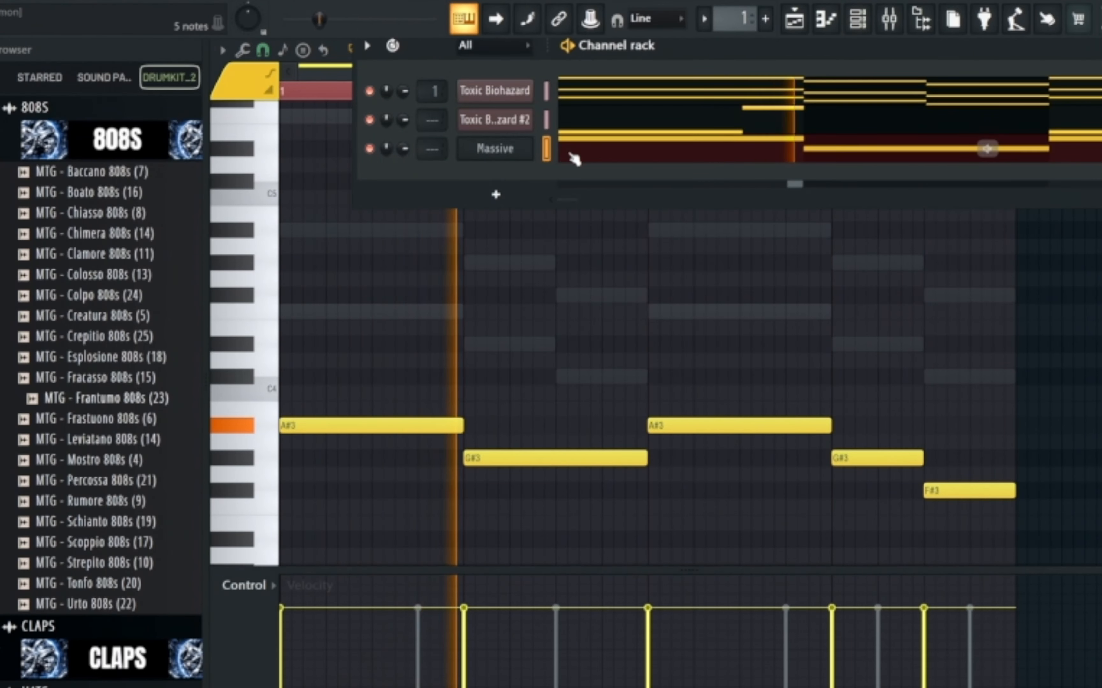
{"action": "left_click", "coordinate": [367, 45]}
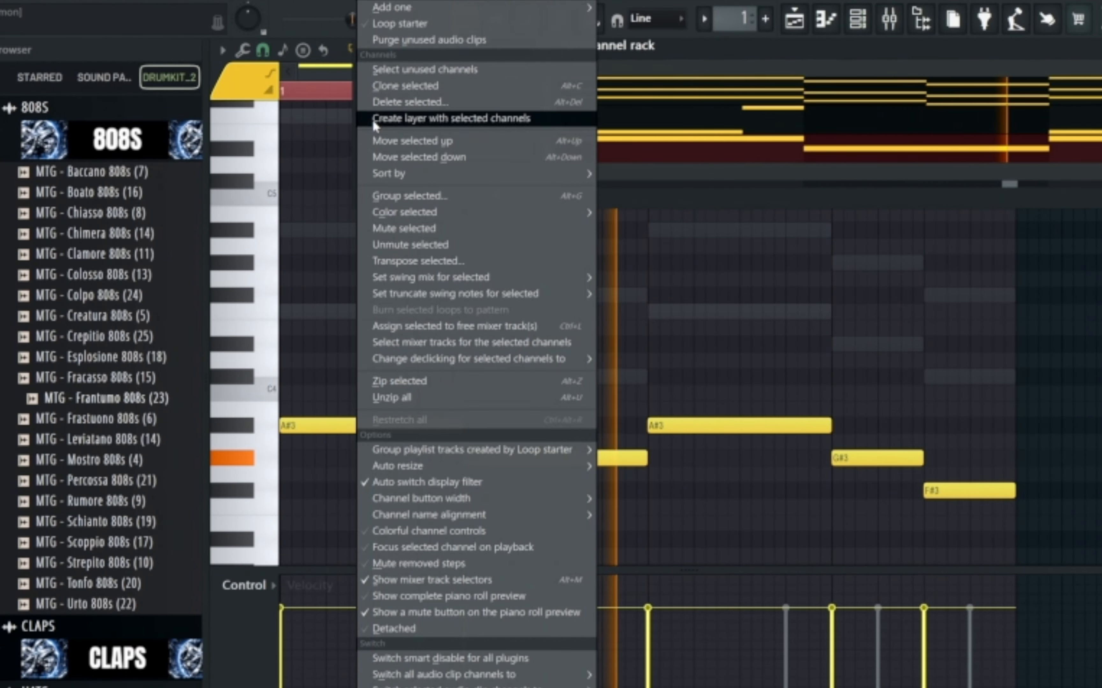
{"action": "left_click", "coordinate": [422, 265]}
{"action": "type", "text": "+"}
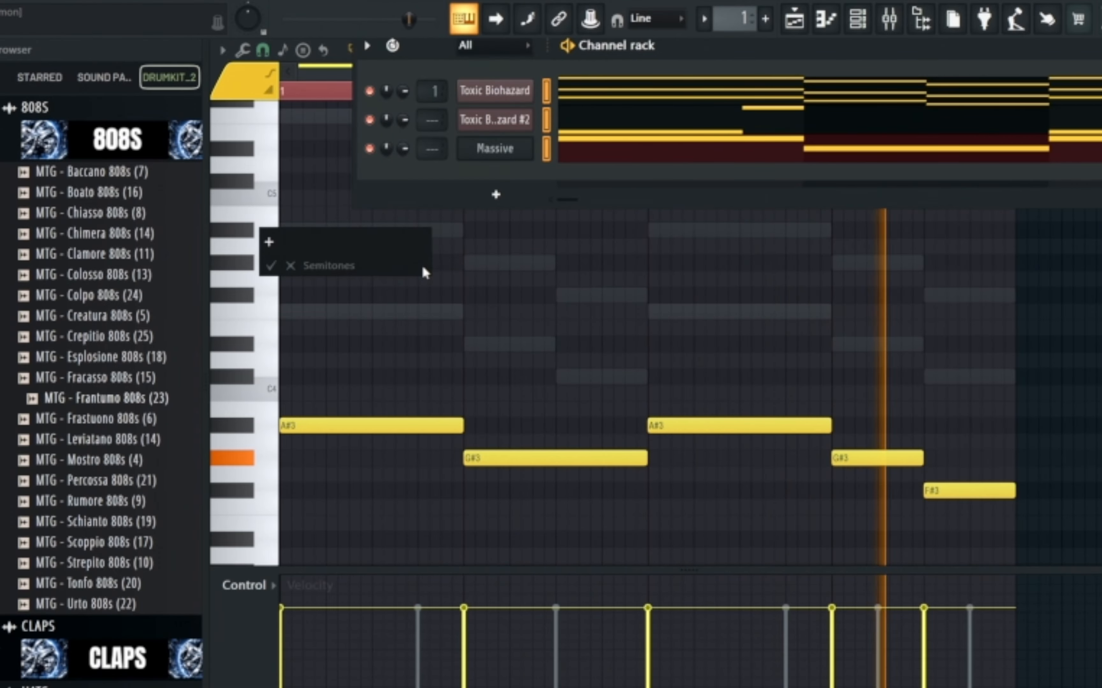
{"action": "type", "text": "5"}
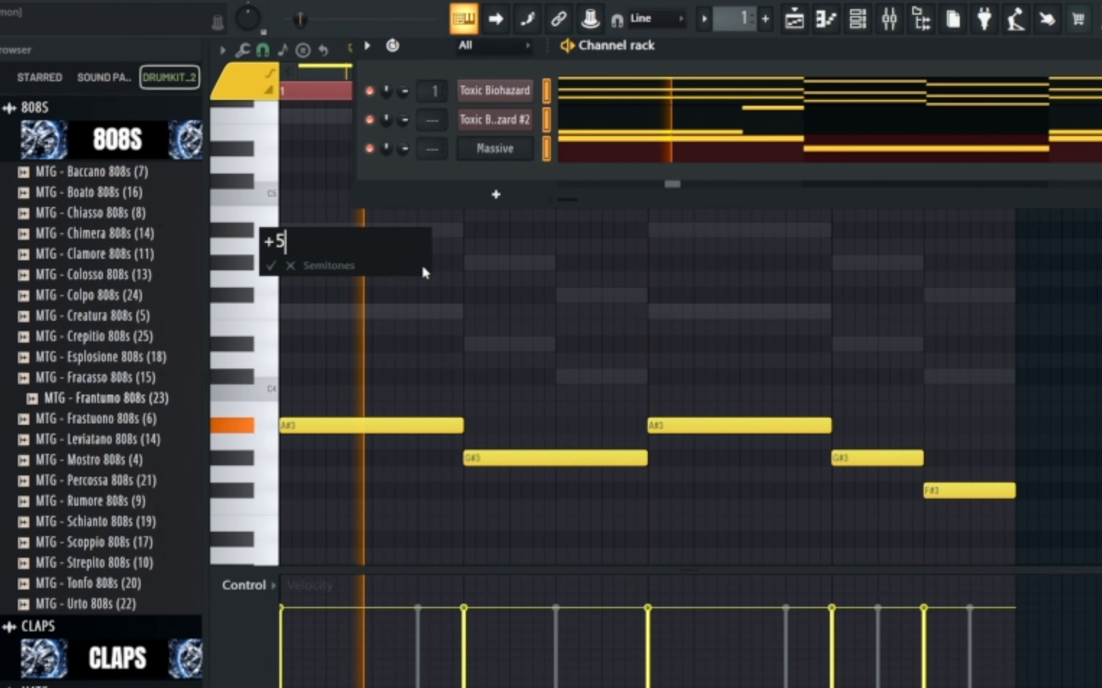
{"action": "key", "text": "Return"}
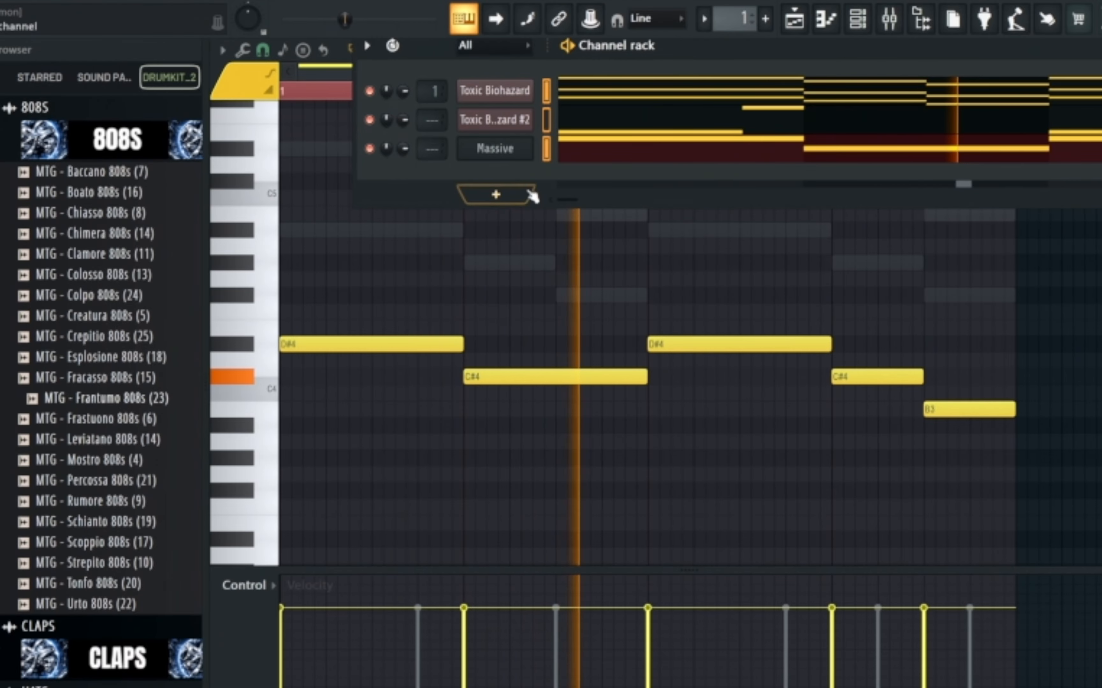
Route the second Toxic Biohazard channel to mixer track 2 and Massive to mixer track 3.
{"action": "left_click", "coordinate": [495, 149]}
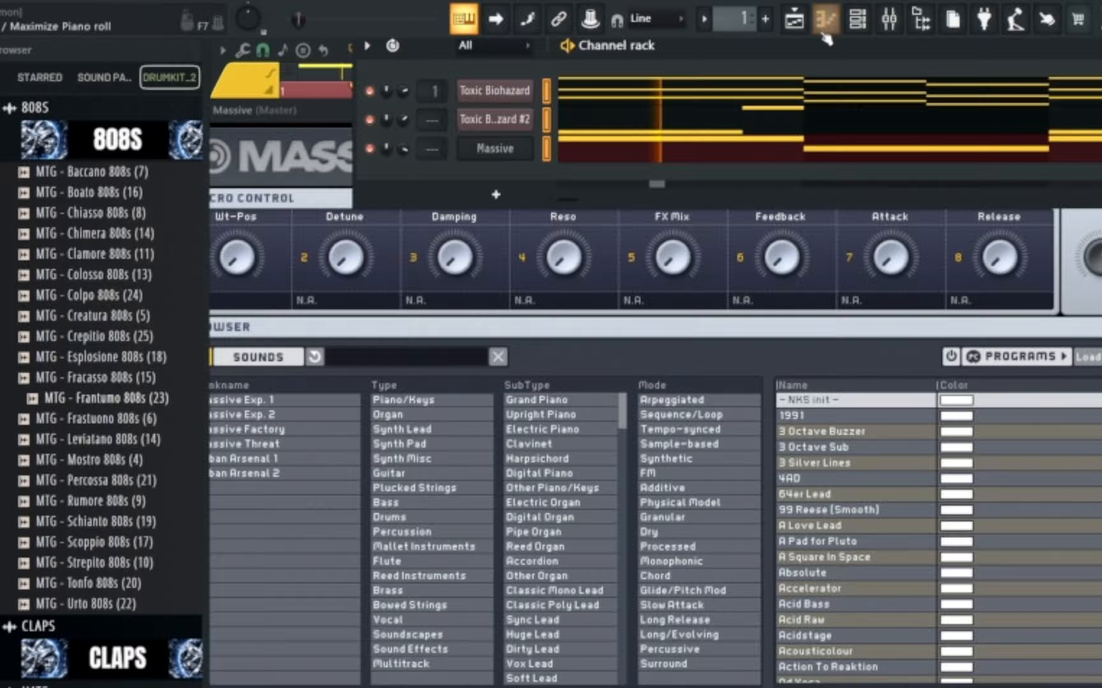
{"action": "left_click", "coordinate": [890, 19]}
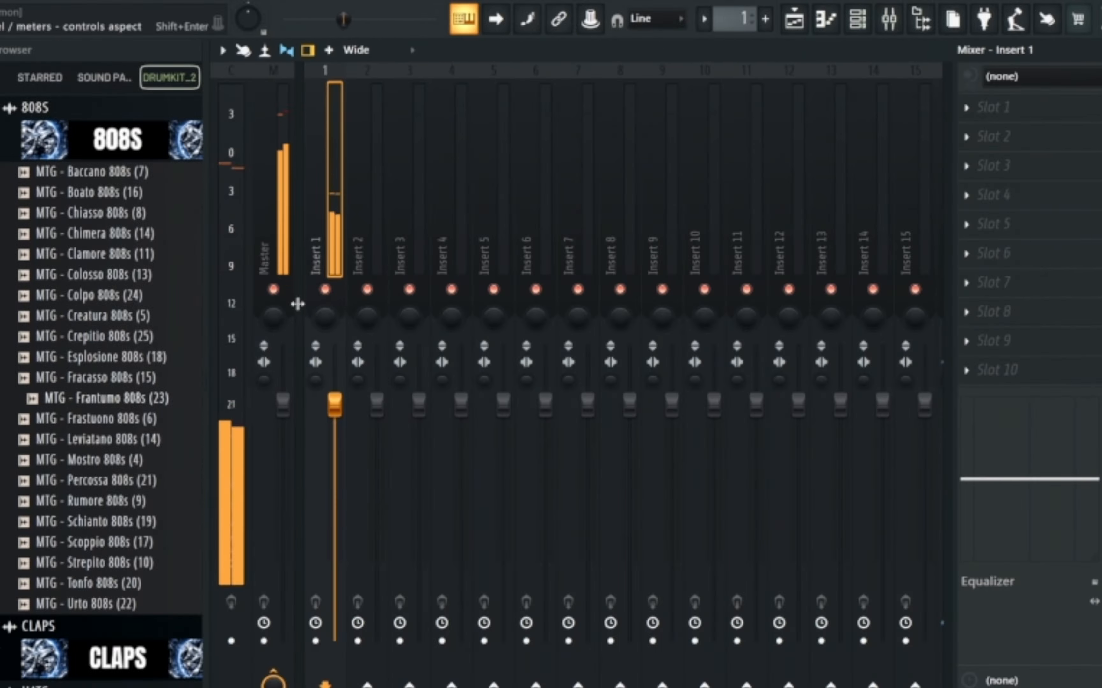
{"action": "left_click", "coordinate": [857, 19]}
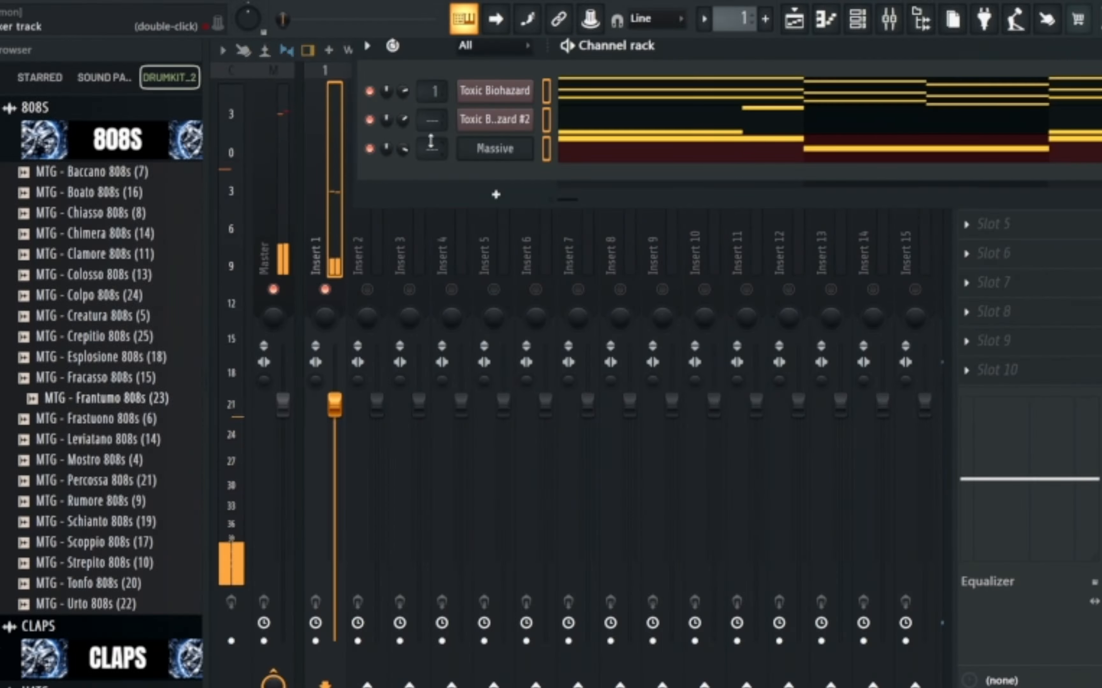
{"action": "scroll", "coordinate": [429, 123], "scroll_direction": "up", "scroll_amount": 1}
{"action": "scroll", "coordinate": [432, 147], "scroll_direction": "up", "scroll_amount": 3}
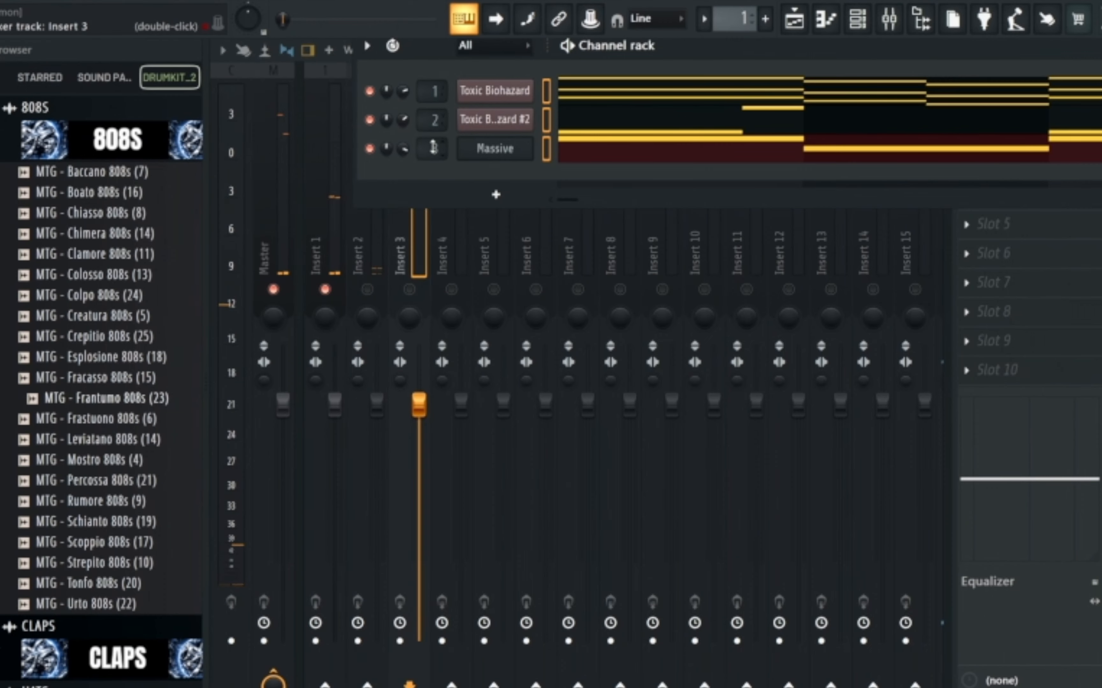
Load Fruity Parametric EQ 2 in slot 1 of Insert 1 and pull bands 1 and 2 down to cut the lows.
{"action": "left_click", "coordinate": [327, 236]}
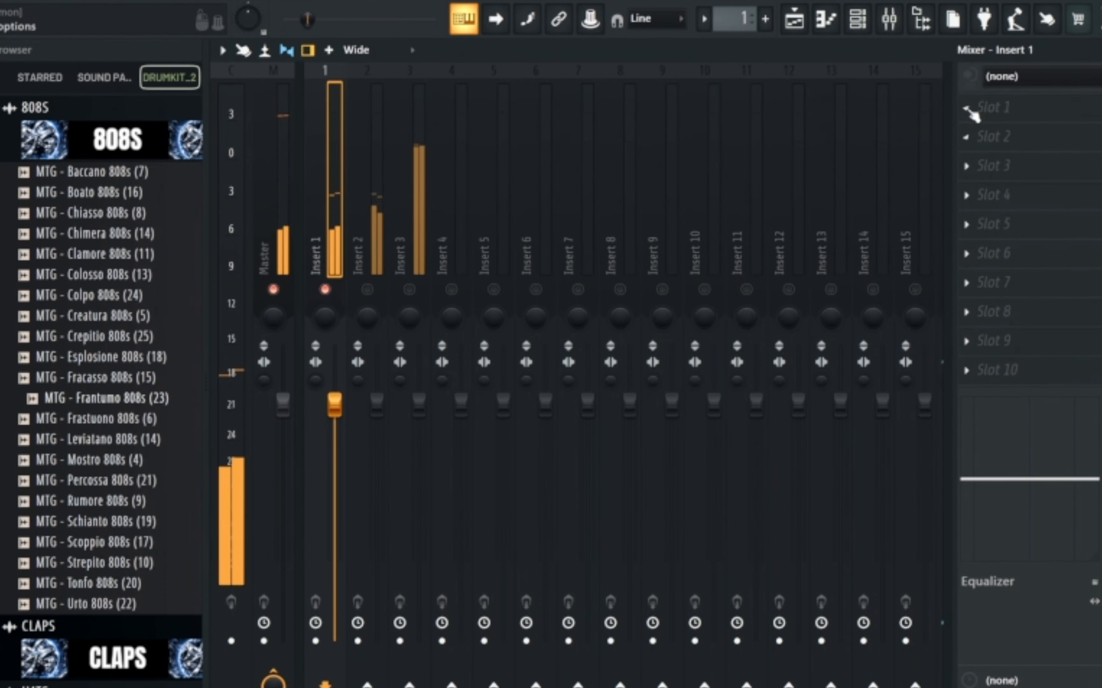
{"action": "left_click", "coordinate": [1028, 113]}
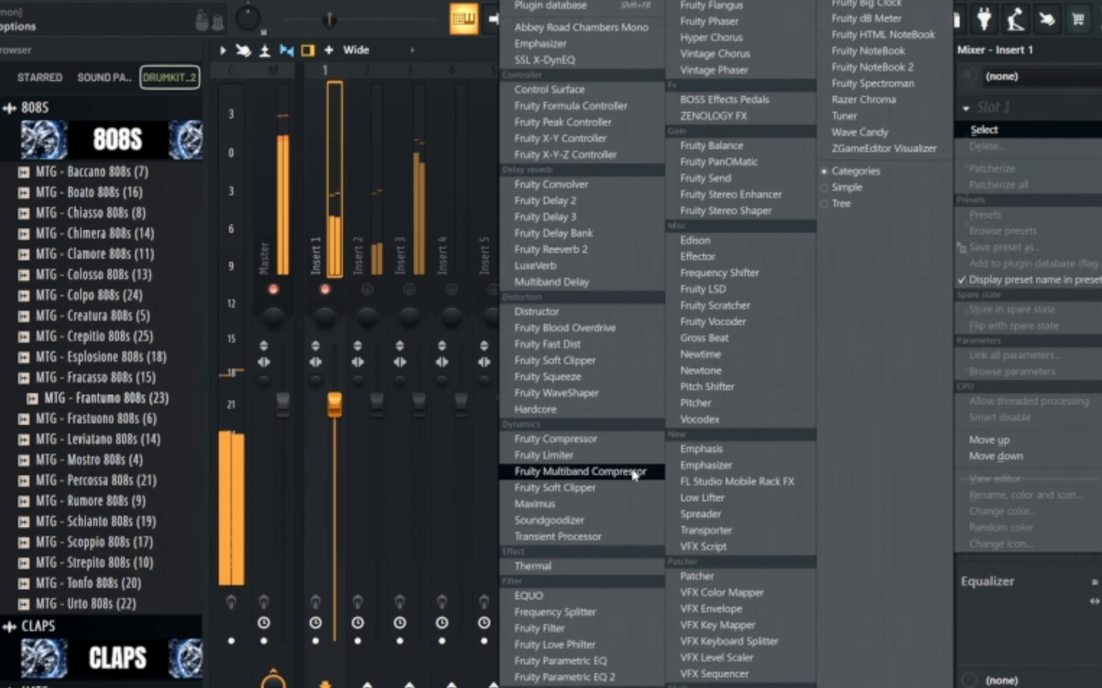
{"action": "left_click", "coordinate": [601, 679]}
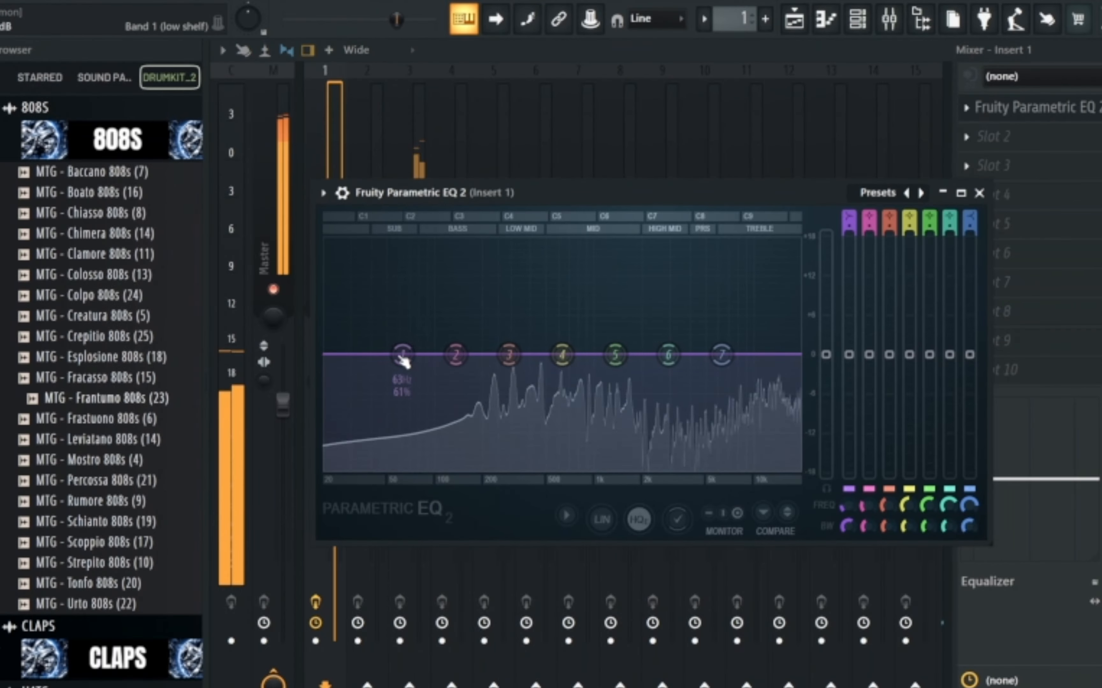
{"action": "left_click_drag", "start_coordinate": [402, 356], "coordinate": [469, 469]}
{"action": "left_click_drag", "start_coordinate": [456, 355], "coordinate": [454, 461]}
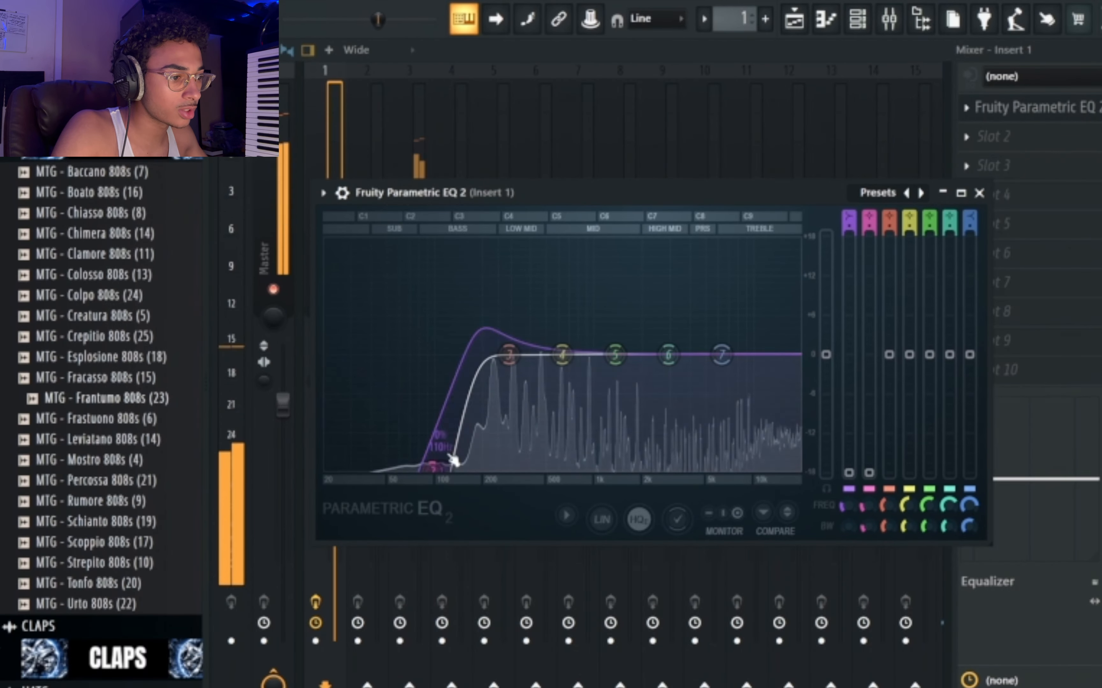
Load a second Fruity Parametric EQ 2 in slot 2, notch band 4 near 600 Hz and boost the highs with band 7.
{"action": "left_click", "coordinate": [1059, 139]}
{"action": "left_click", "coordinate": [559, 663]}
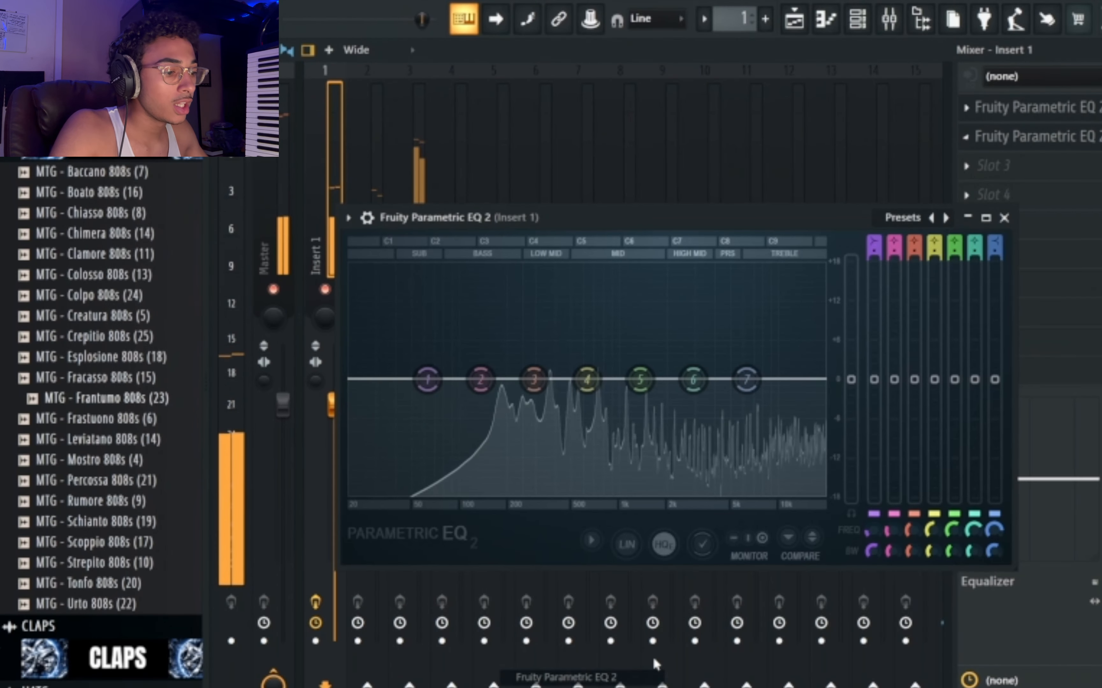
{"action": "left_click_drag", "start_coordinate": [527, 377], "coordinate": [516, 314]}
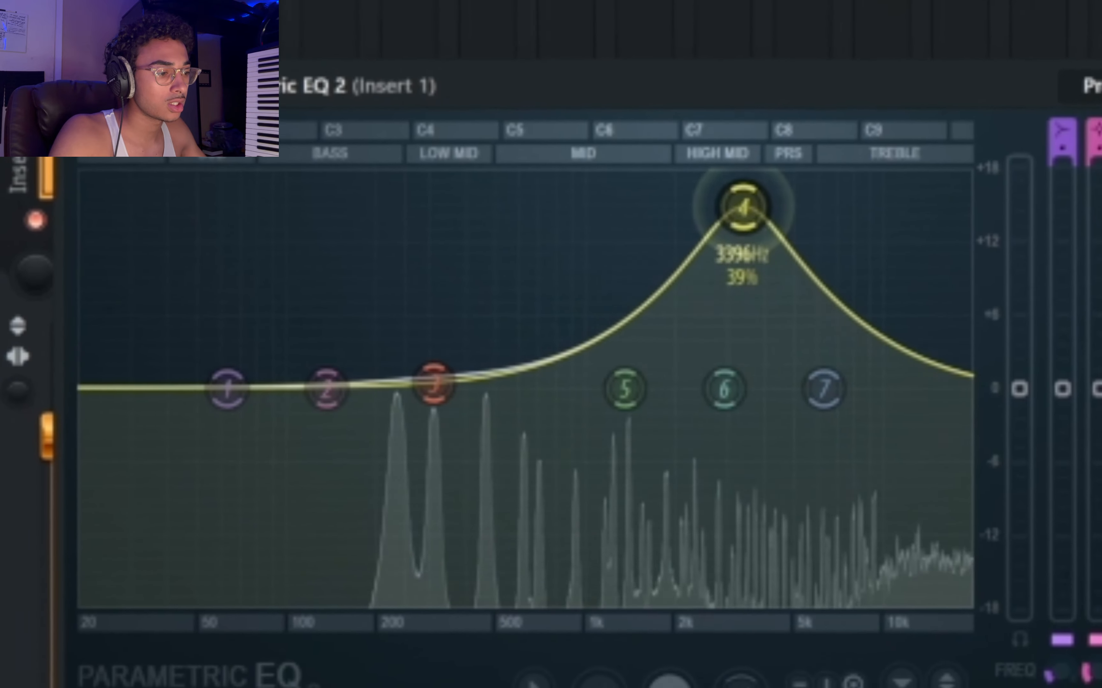
{"action": "left_click_drag", "start_coordinate": [749, 209], "coordinate": [556, 547]}
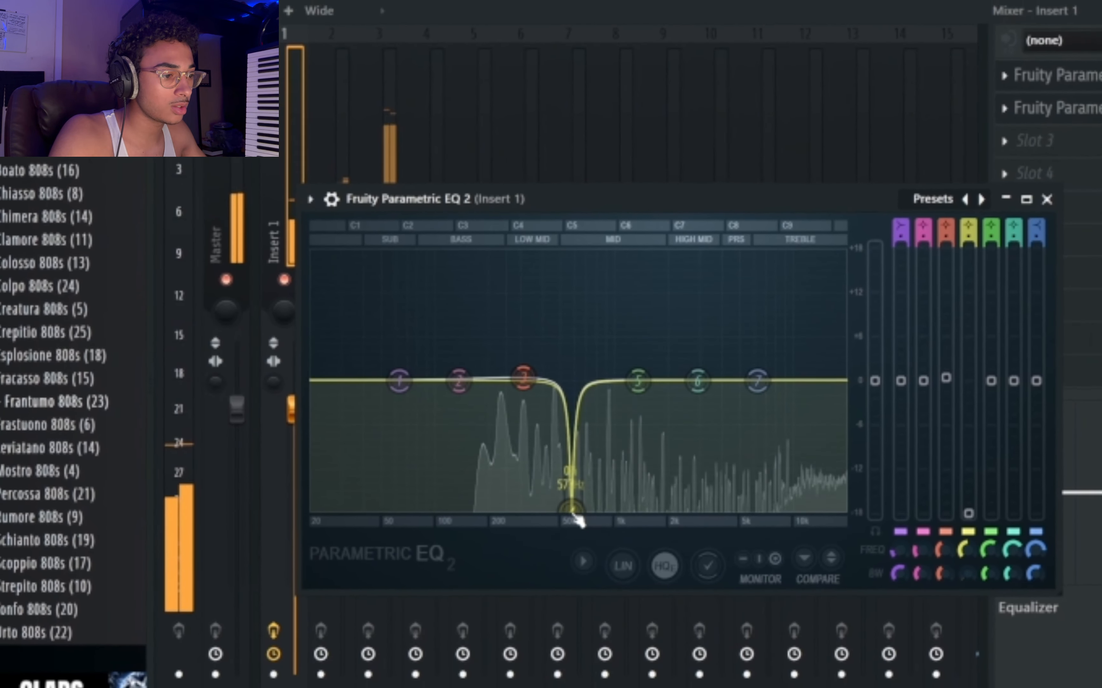
{"action": "left_click_drag", "start_coordinate": [758, 381], "coordinate": [731, 332]}
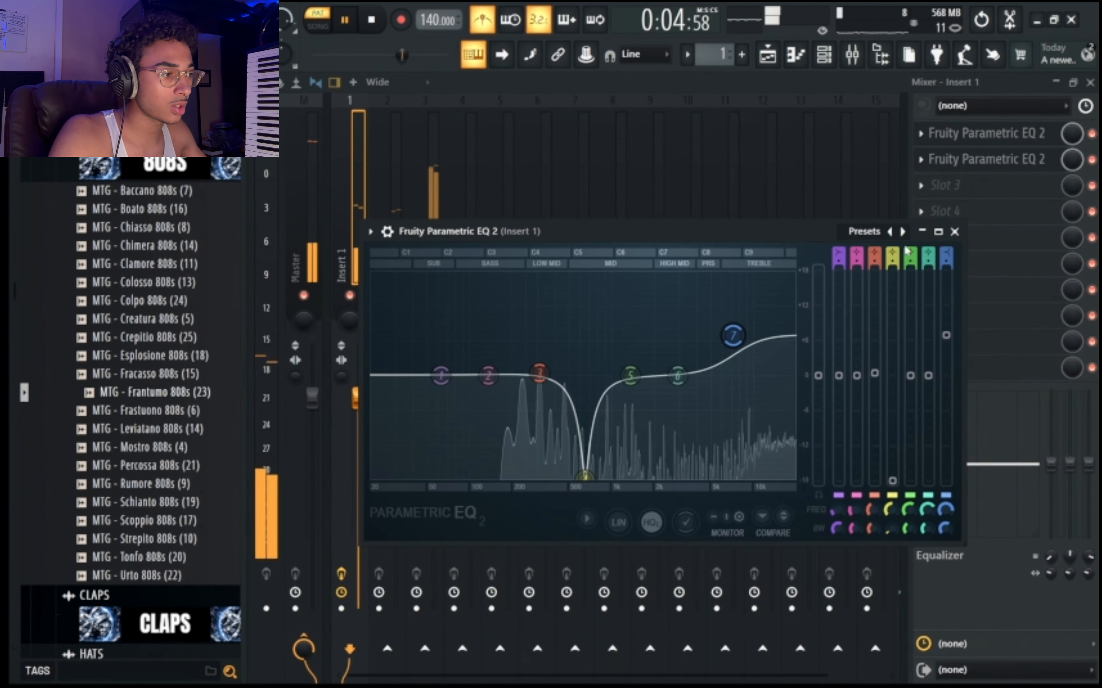
{"action": "left_click", "coordinate": [980, 188]}
{"action": "left_click", "coordinate": [991, 187]}
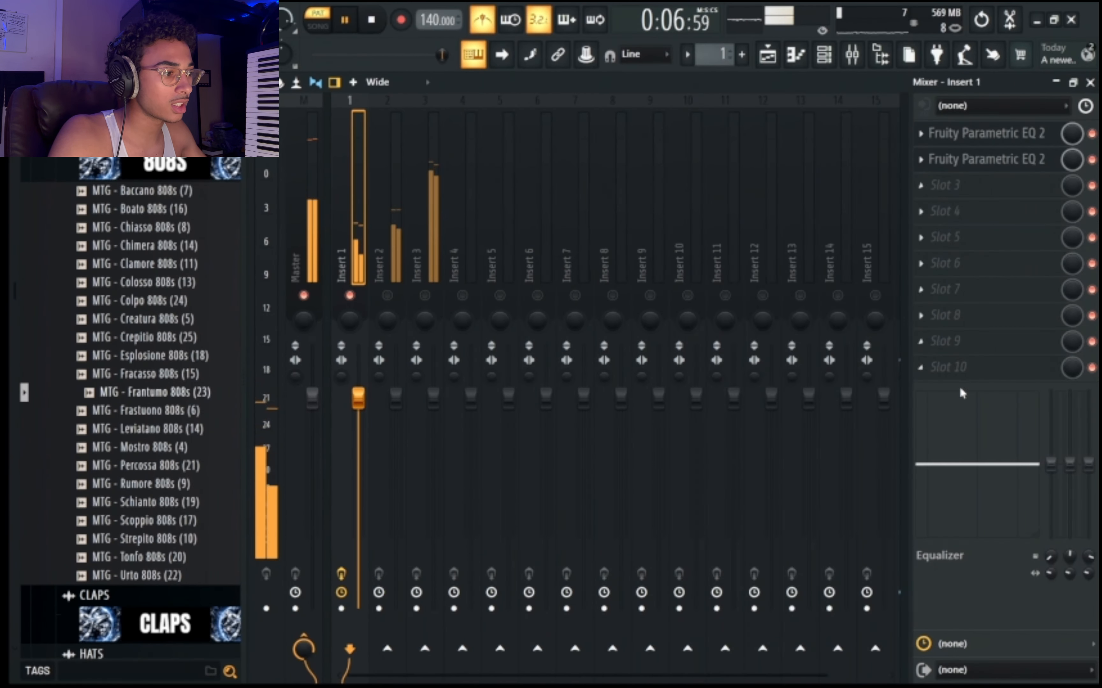
{"action": "left_click", "coordinate": [965, 376]}
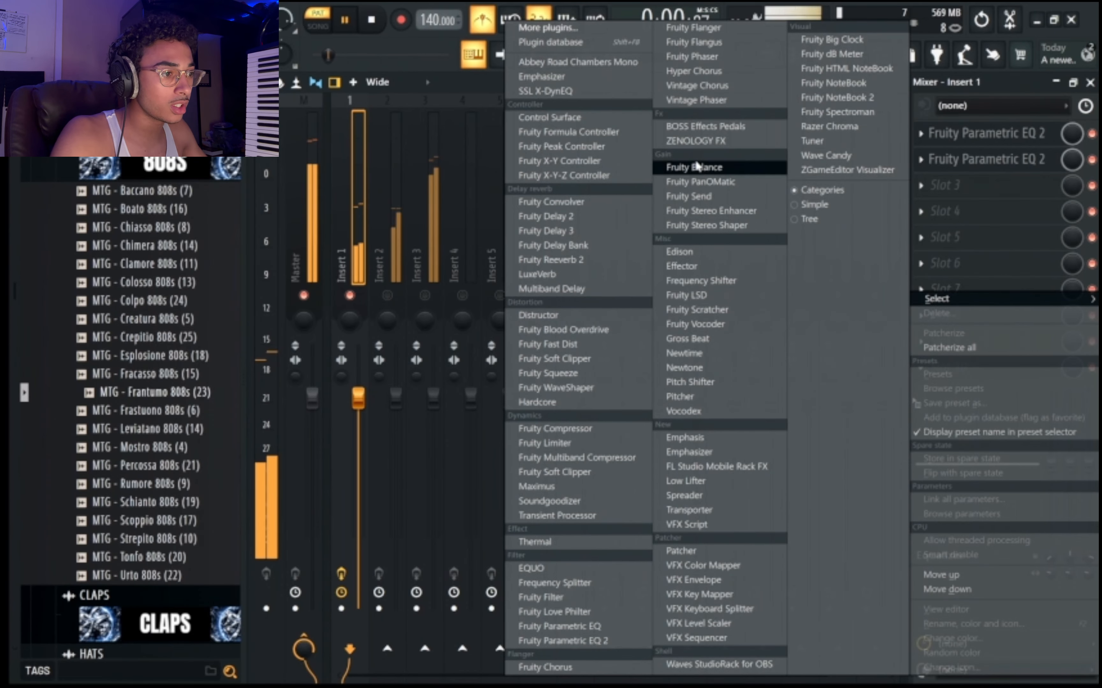
{"action": "left_click", "coordinate": [569, 29]}
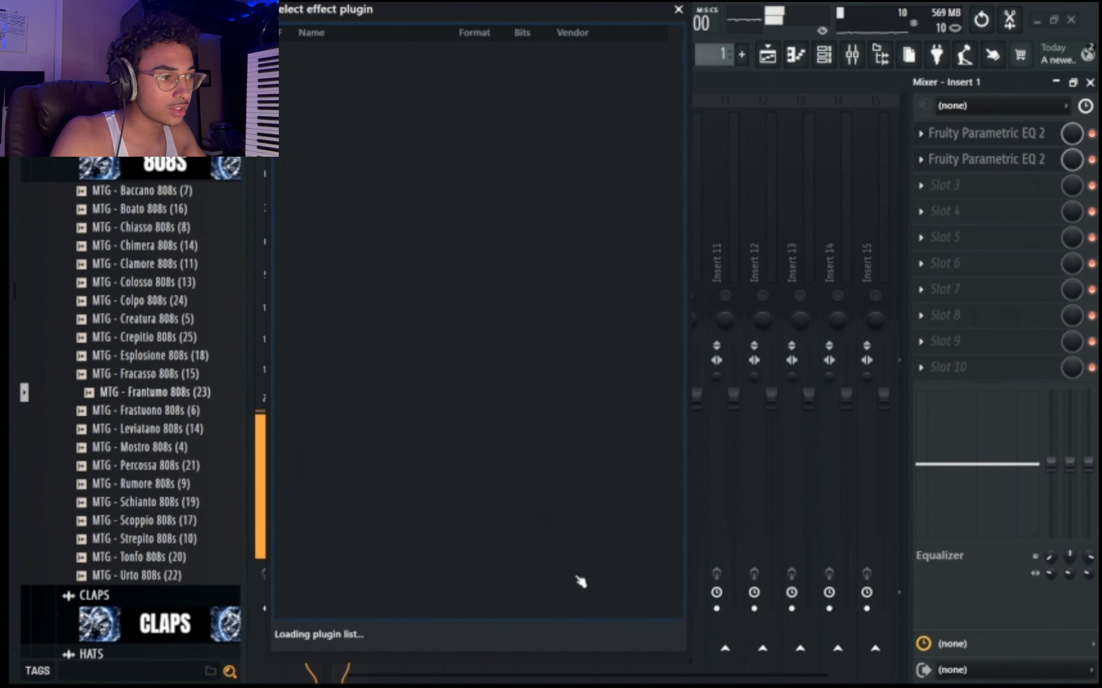
{"action": "left_click", "coordinate": [678, 9]}
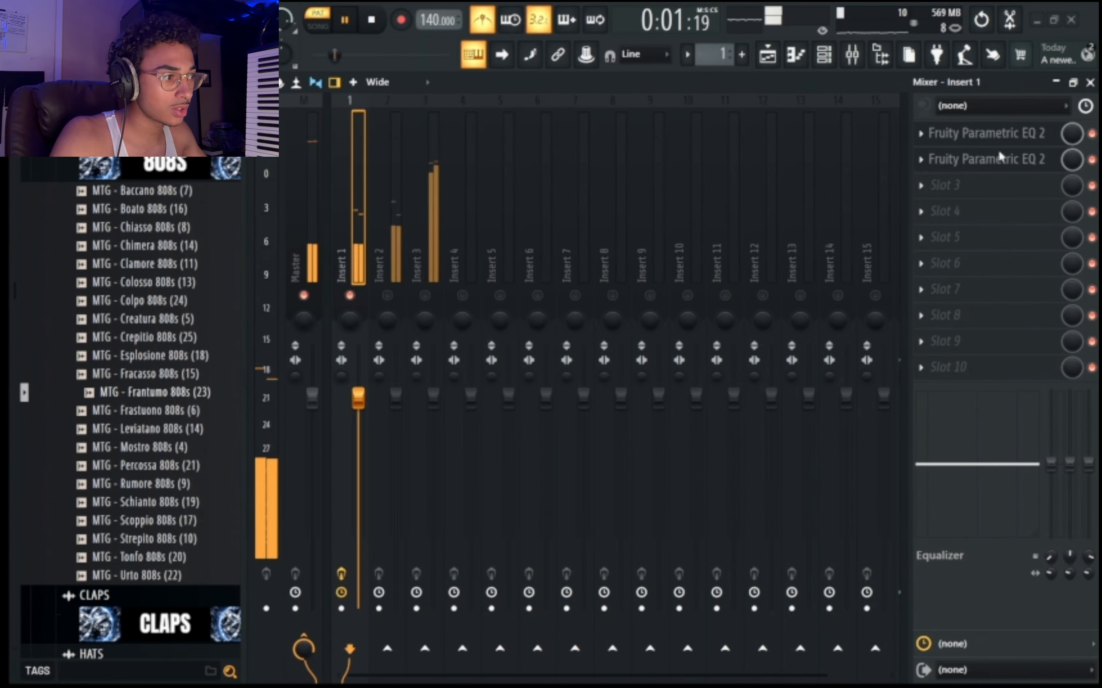
Load Patcher in slot 3 of Insert 1, stop playback and add the Thermal effect to the Patcher map.
{"action": "left_click", "coordinate": [993, 190]}
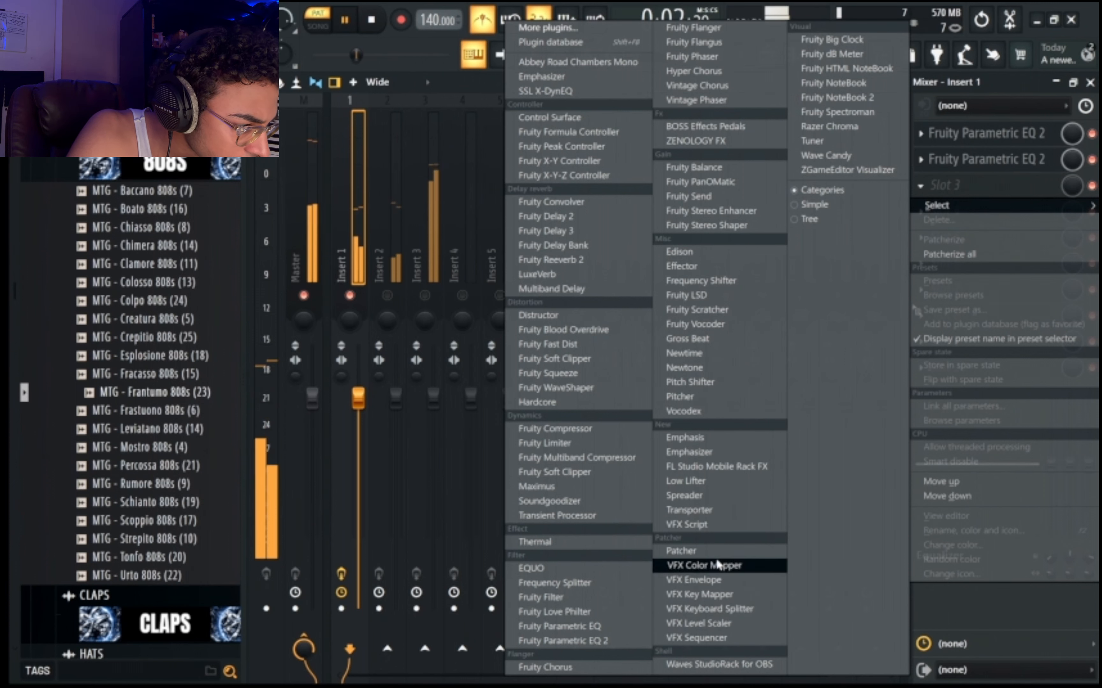
{"action": "left_click", "coordinate": [725, 551]}
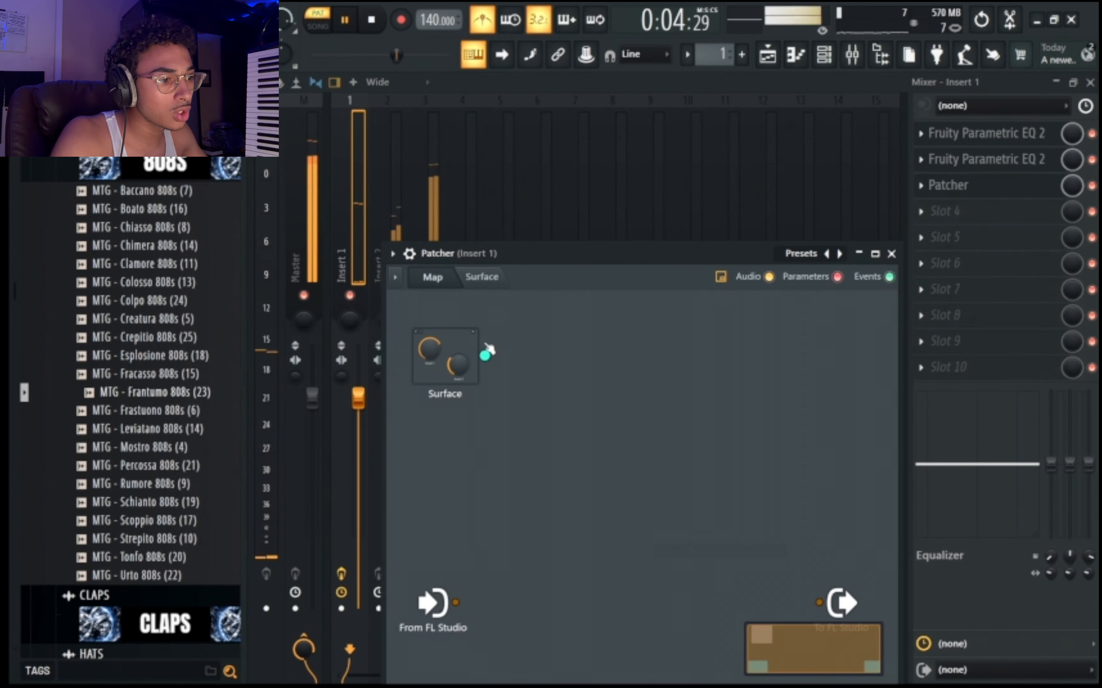
{"action": "right_click", "coordinate": [544, 479]}
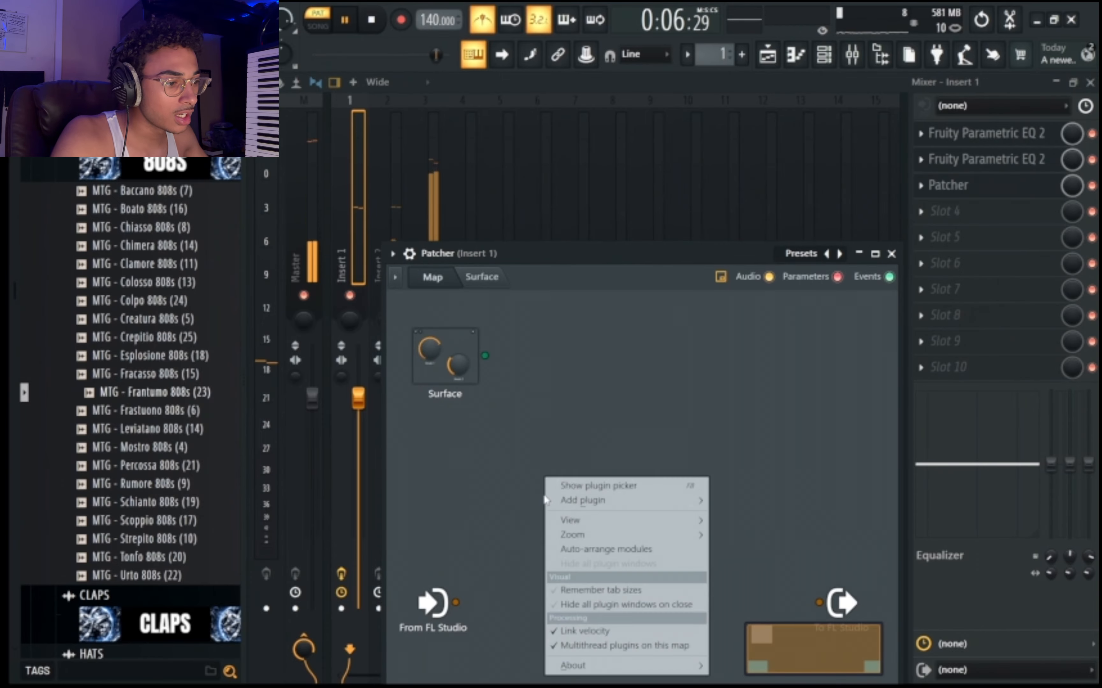
{"action": "left_click", "coordinate": [500, 446]}
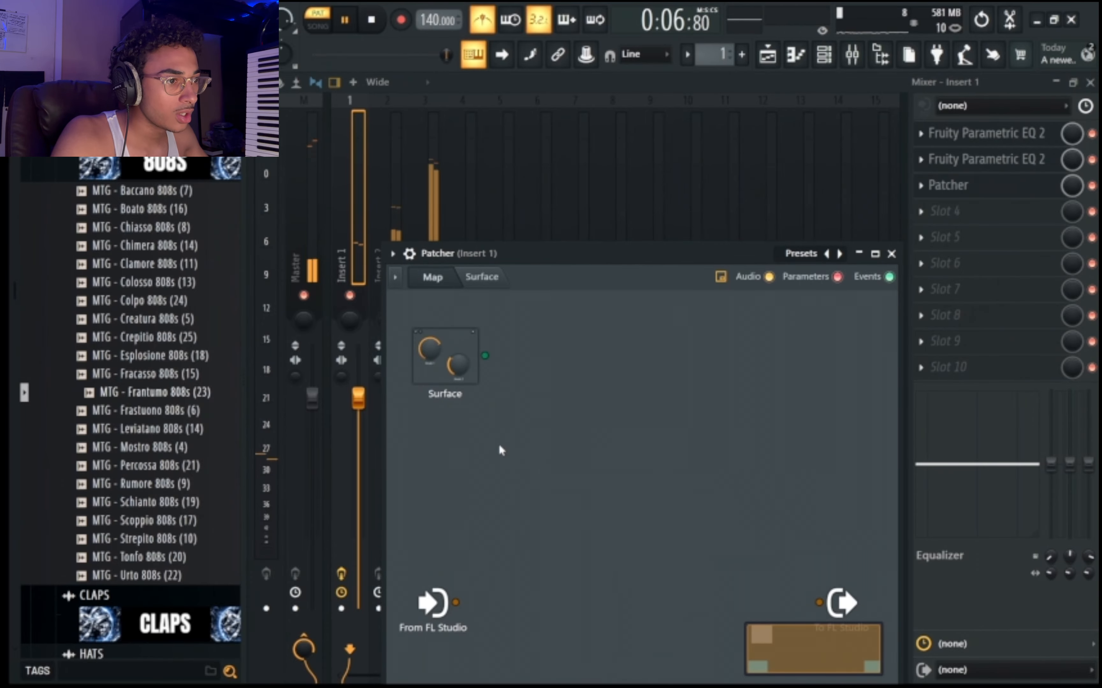
{"action": "right_click", "coordinate": [548, 530]}
{"action": "right_click", "coordinate": [536, 433]}
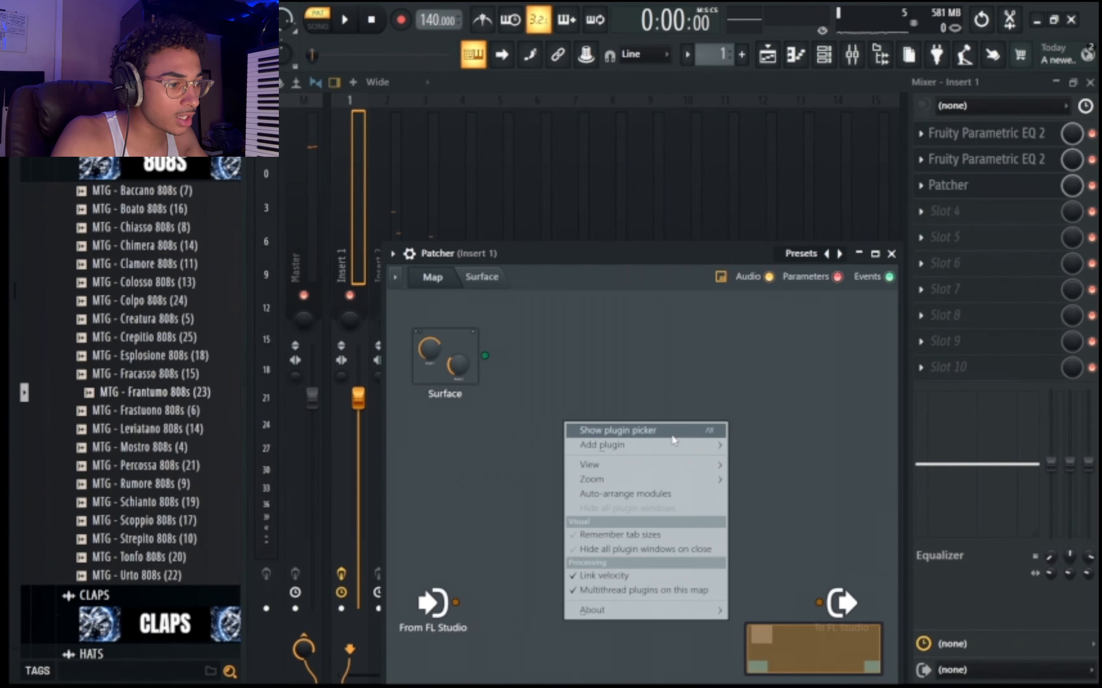
{"action": "mouse_move", "coordinate": [664, 449]}
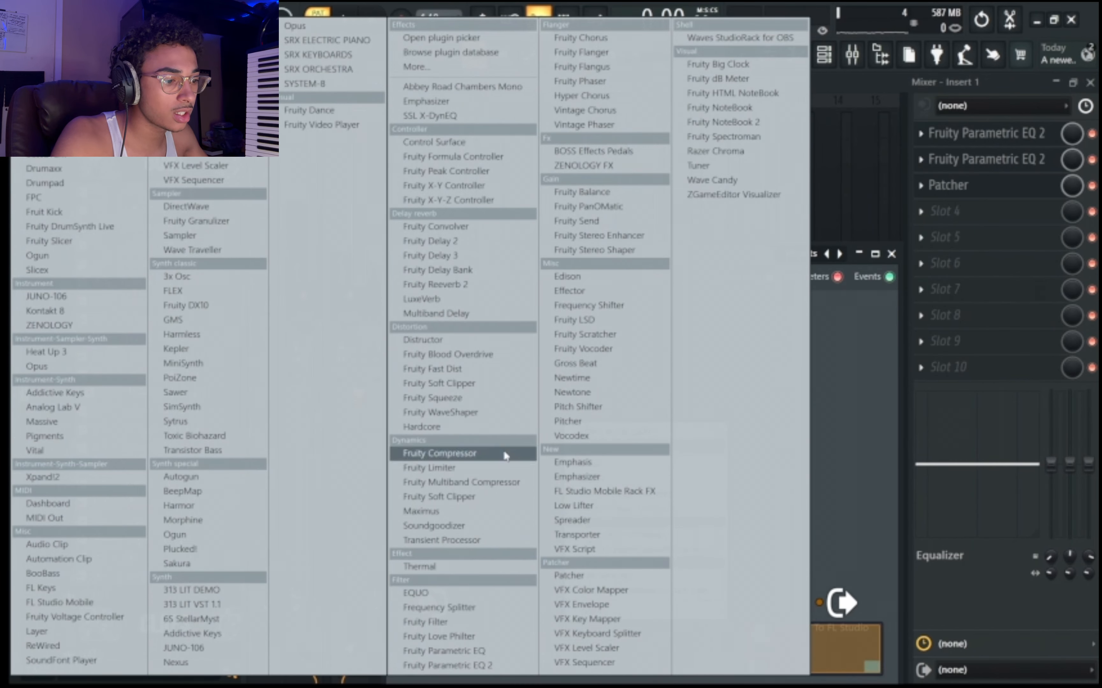
{"action": "left_click", "coordinate": [478, 570]}
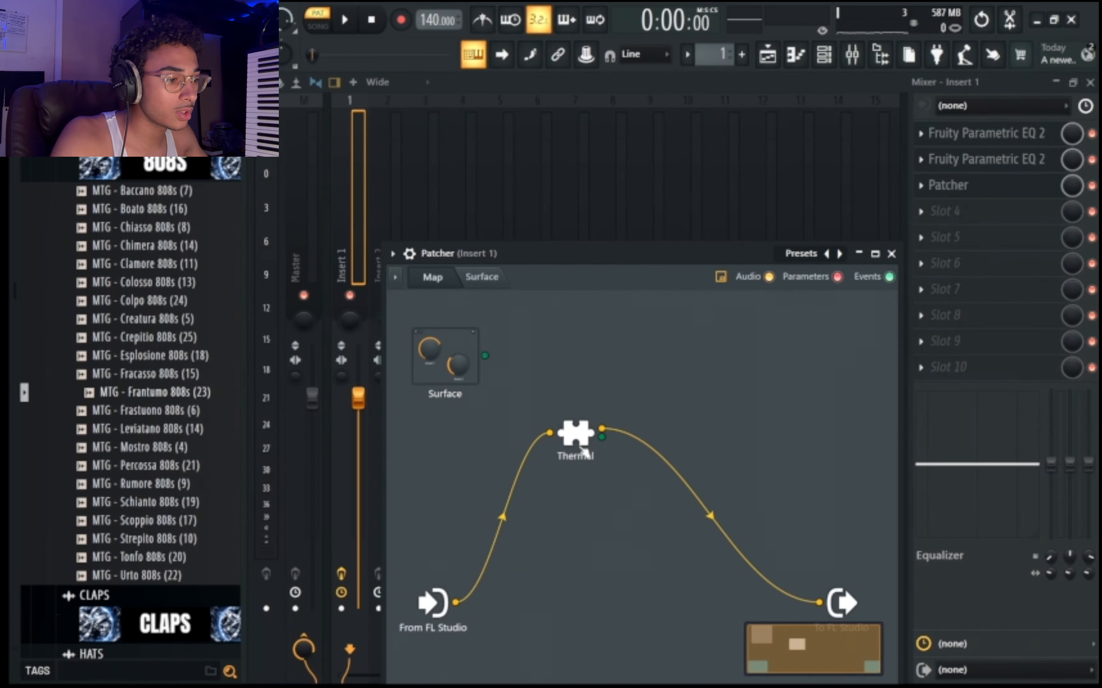
Rewire Patcher so the dry input also feeds the output directly, and load the Vocals preset Pump Space in Thermal.
{"action": "double_click", "coordinate": [575, 453]}
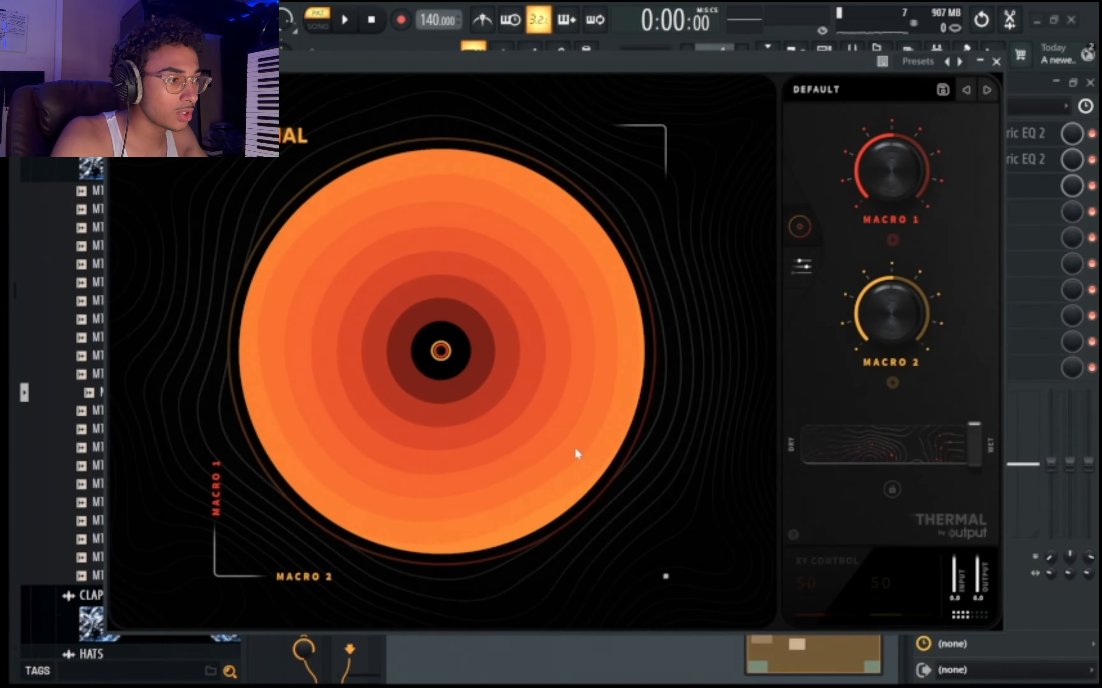
{"action": "left_click", "coordinate": [996, 61]}
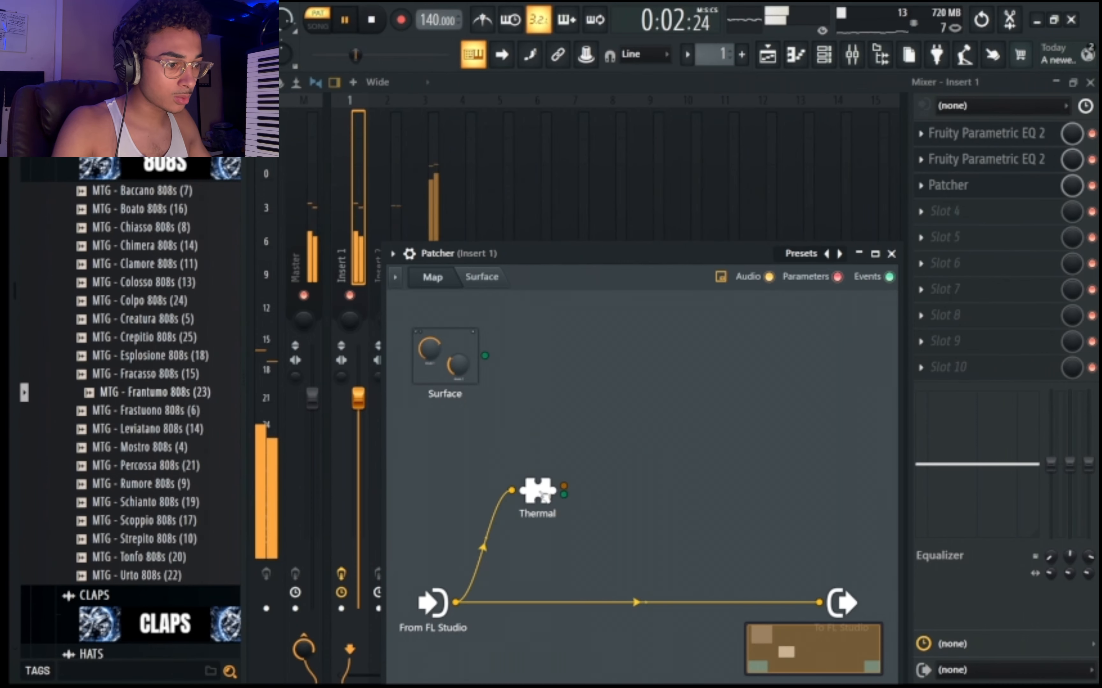
{"action": "double_click", "coordinate": [539, 491]}
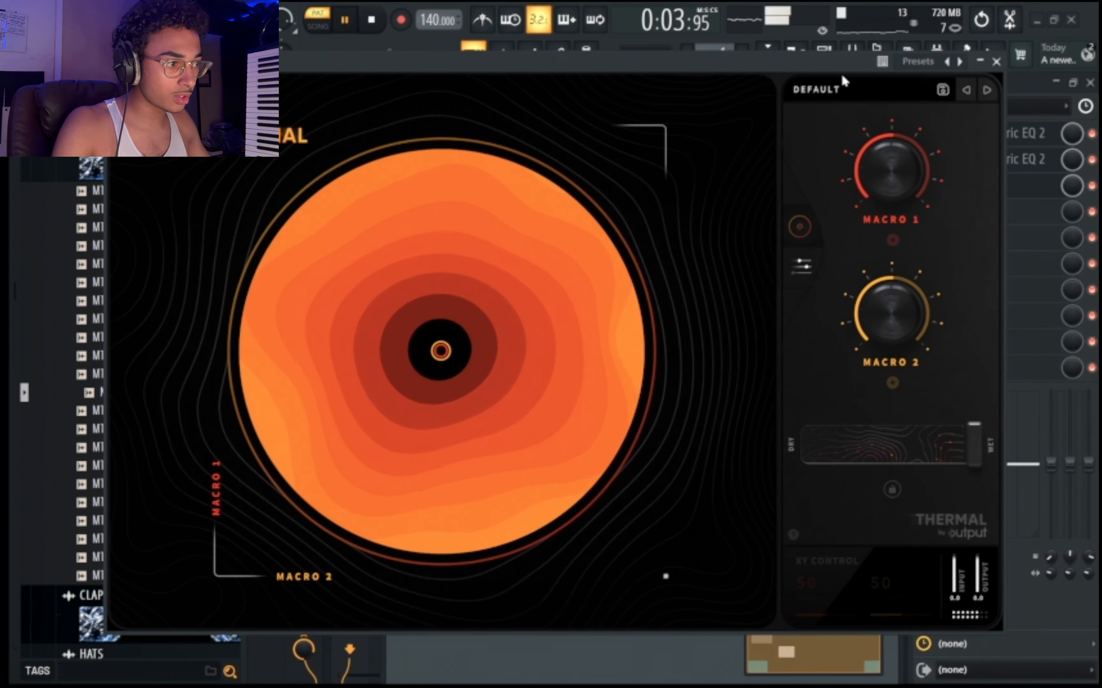
{"action": "left_click", "coordinate": [815, 89]}
{"action": "left_click", "coordinate": [251, 309]}
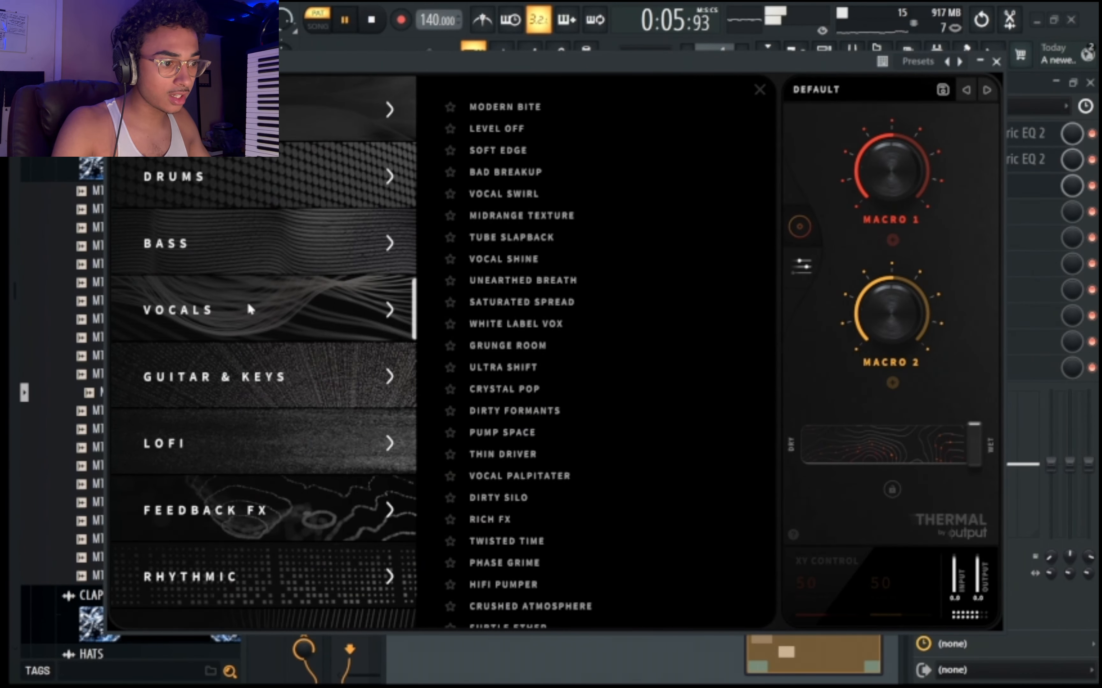
{"action": "left_click", "coordinate": [552, 433]}
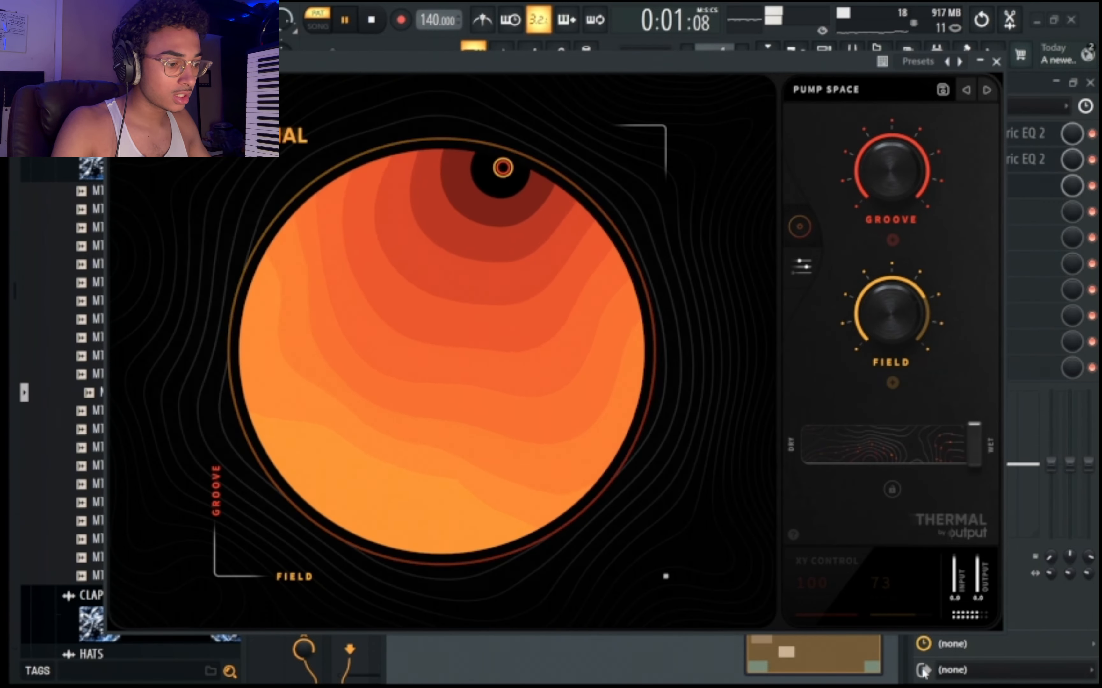
{"action": "left_click", "coordinate": [996, 61]}
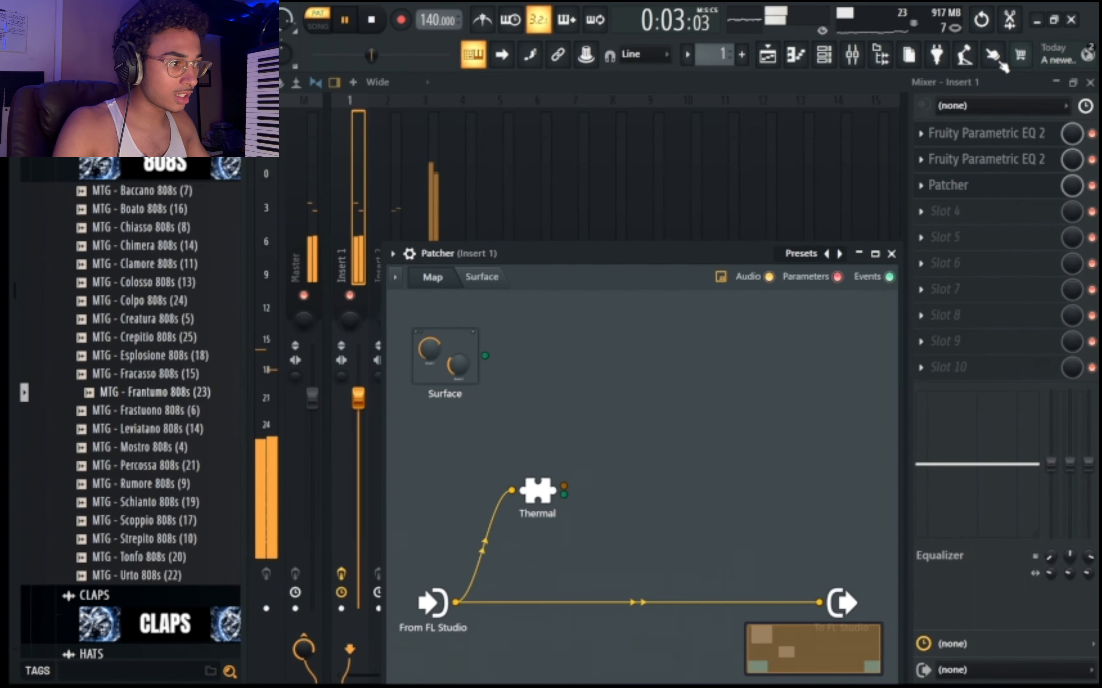
Add a second Thermal to the Patcher map and feed it from the first Thermal's audio output.
{"action": "right_click", "coordinate": [637, 478]}
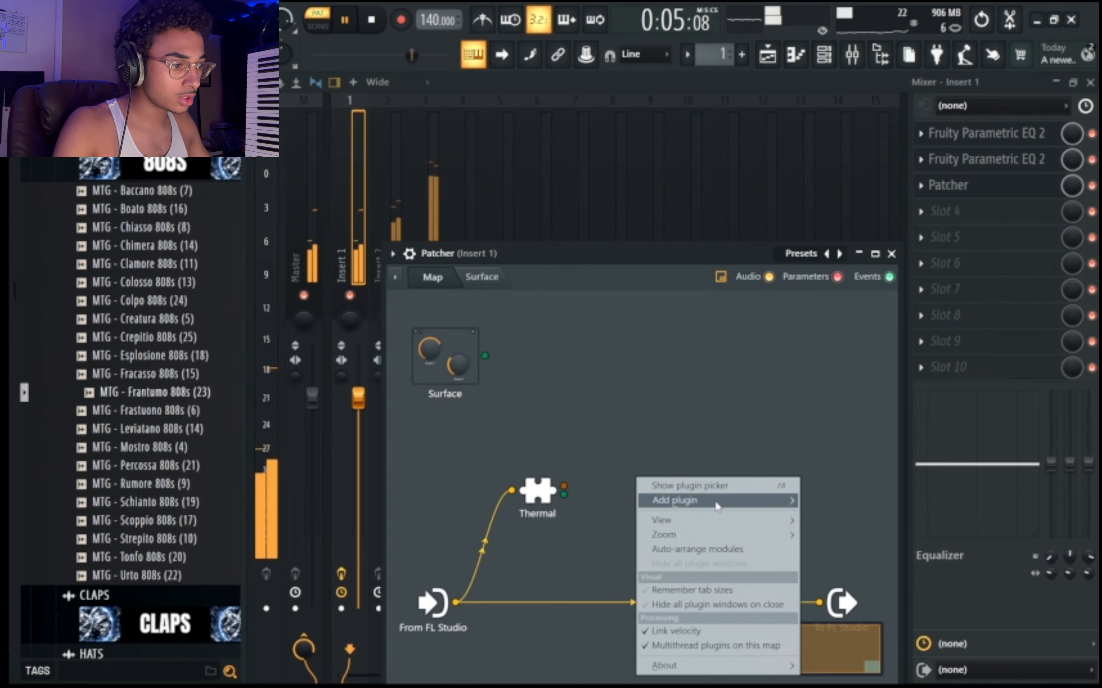
{"action": "mouse_move", "coordinate": [716, 506]}
{"action": "left_click", "coordinate": [437, 569]}
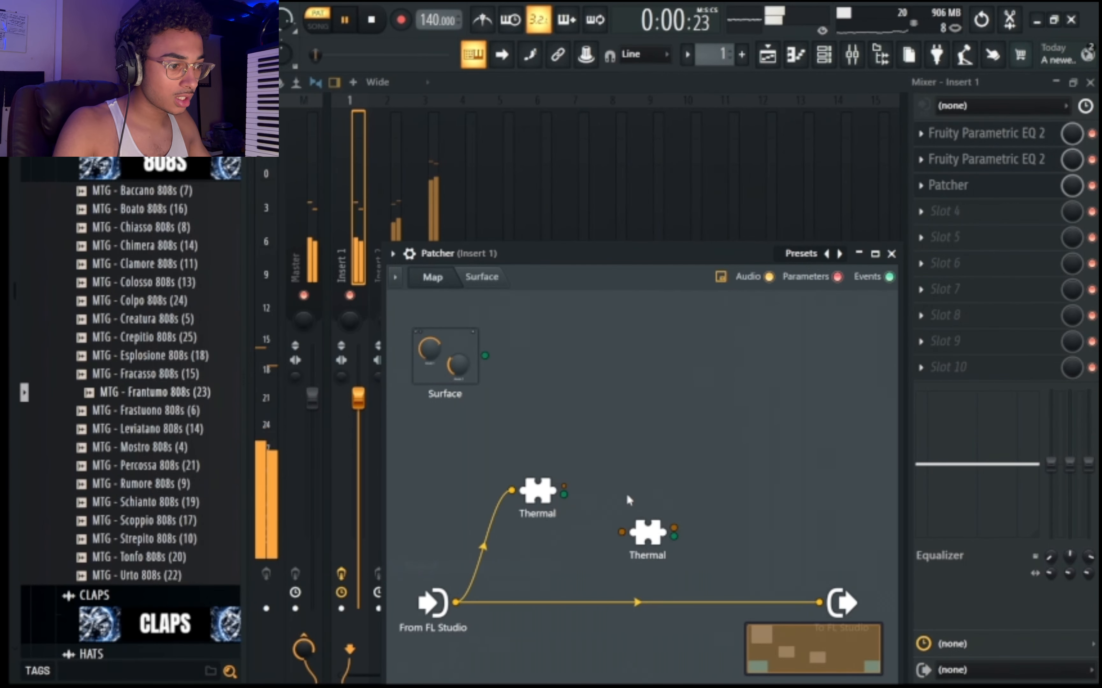
{"action": "left_click_drag", "start_coordinate": [648, 532], "coordinate": [646, 495]}
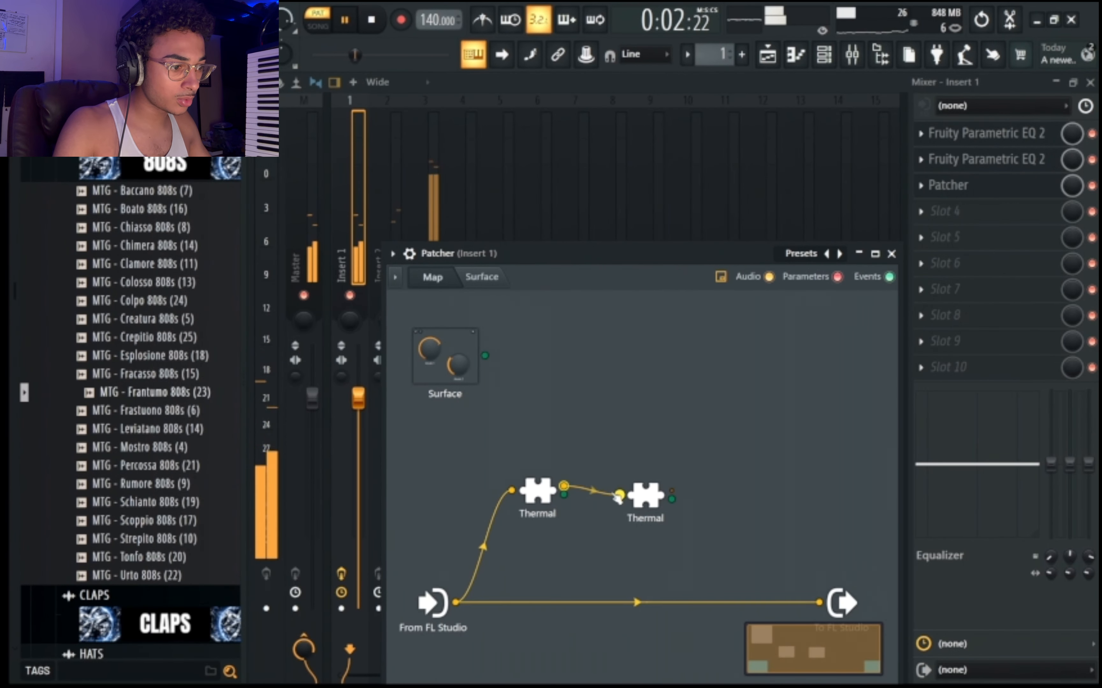
{"action": "right_click", "coordinate": [765, 480]}
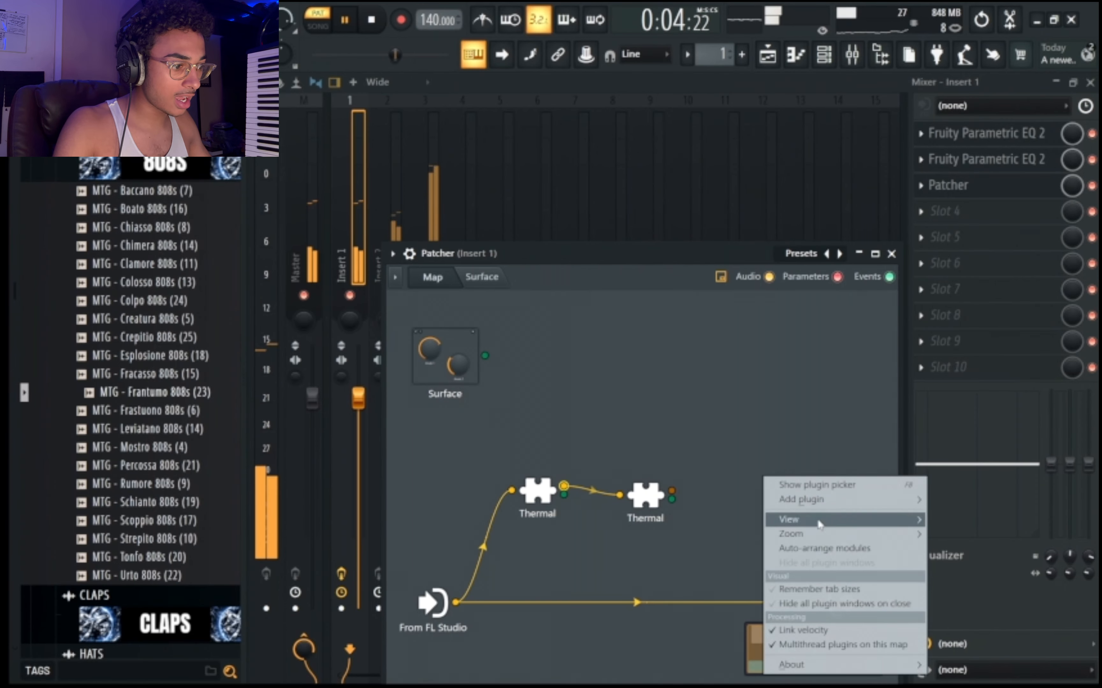
{"action": "mouse_move", "coordinate": [835, 507]}
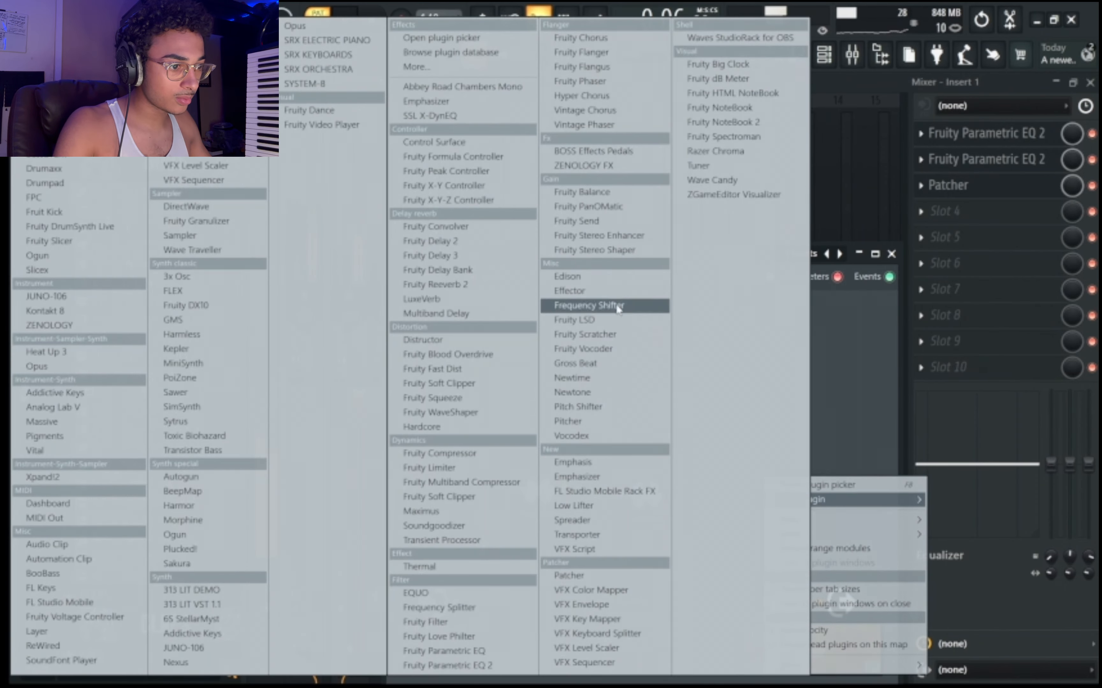
{"action": "left_click", "coordinate": [598, 408]}
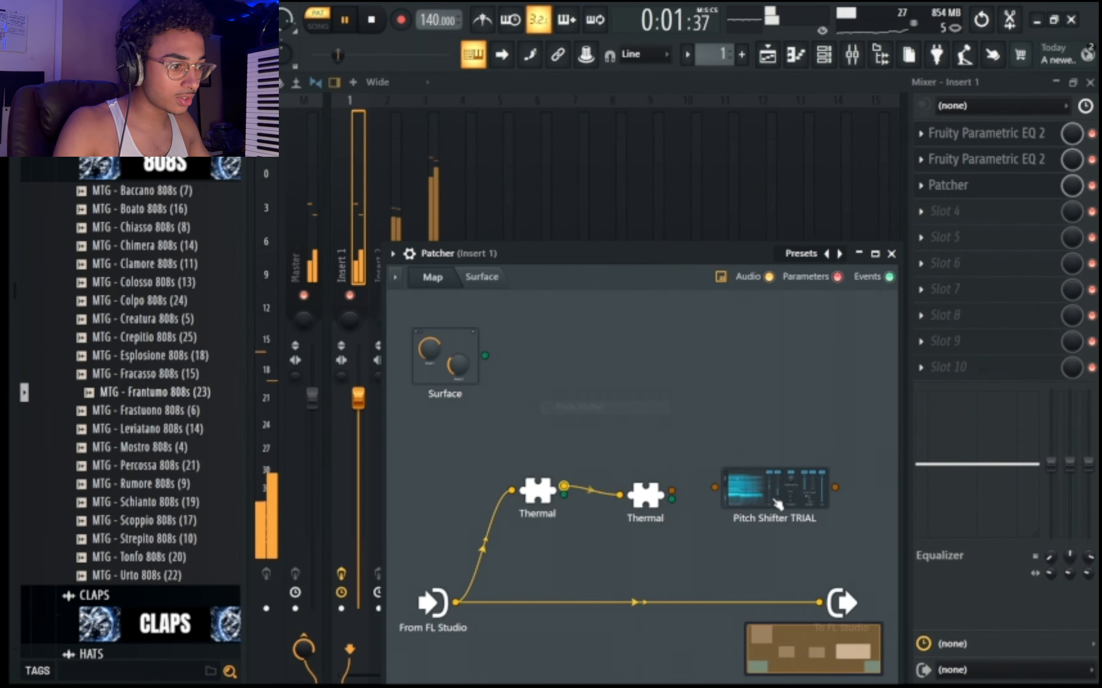
{"action": "left_click", "coordinate": [880, 231]}
{"action": "left_click", "coordinate": [867, 222]}
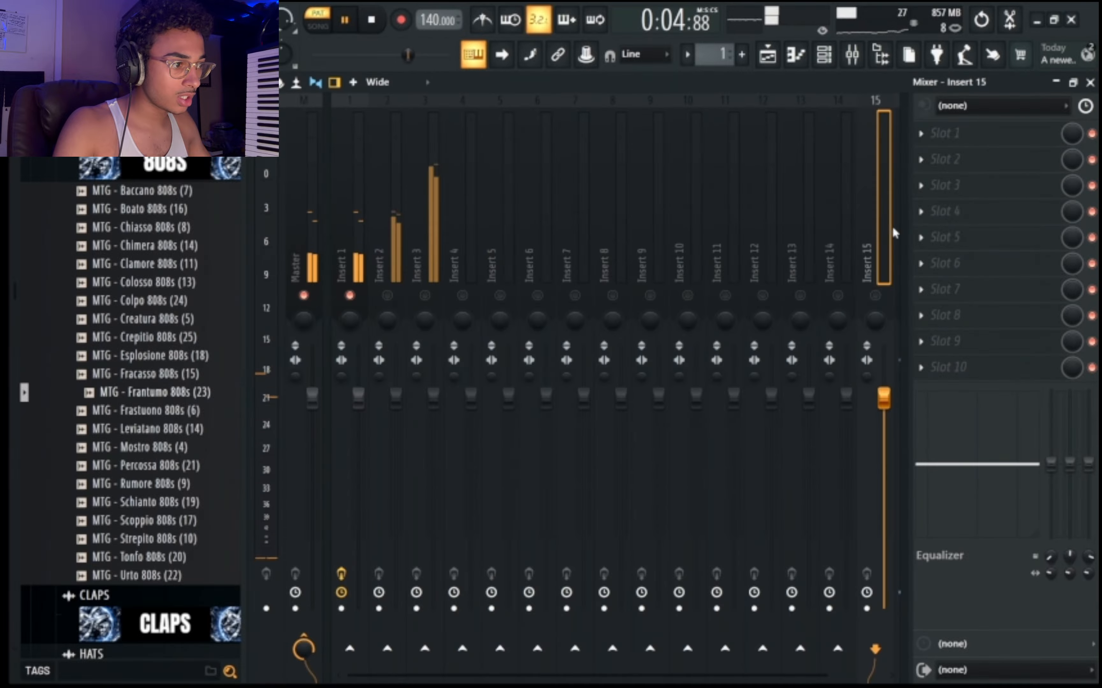
{"action": "left_click", "coordinate": [381, 269]}
{"action": "scroll", "coordinate": [381, 268], "scroll_direction": "up", "scroll_amount": 1}
{"action": "left_click", "coordinate": [1019, 184]}
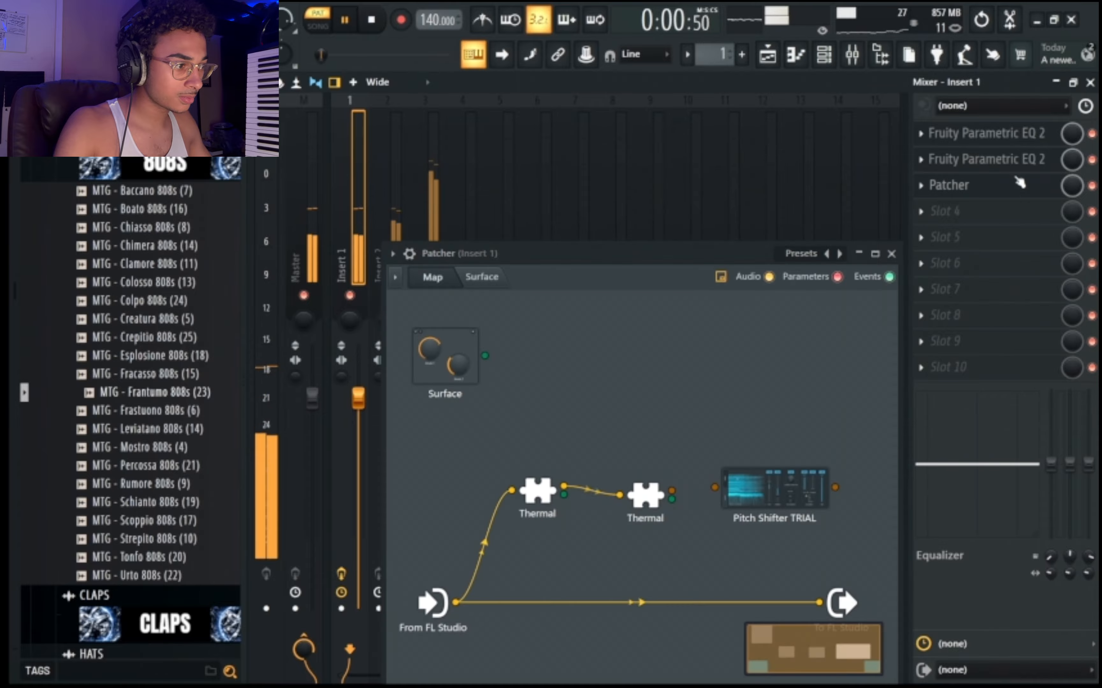
{"action": "right_click", "coordinate": [789, 489]}
{"action": "left_click", "coordinate": [824, 539]}
Add Hyper Chorus to the Patcher map, feed it from the second Thermal and connect its audio to the output.
{"action": "right_click", "coordinate": [710, 497]}
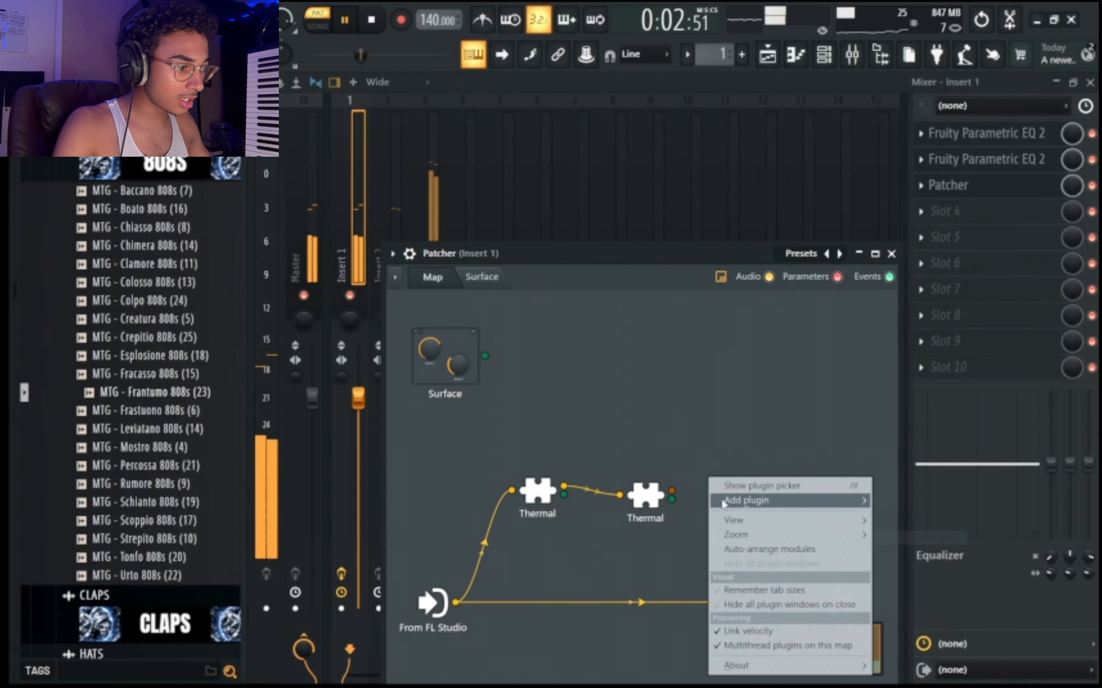
{"action": "mouse_move", "coordinate": [774, 523]}
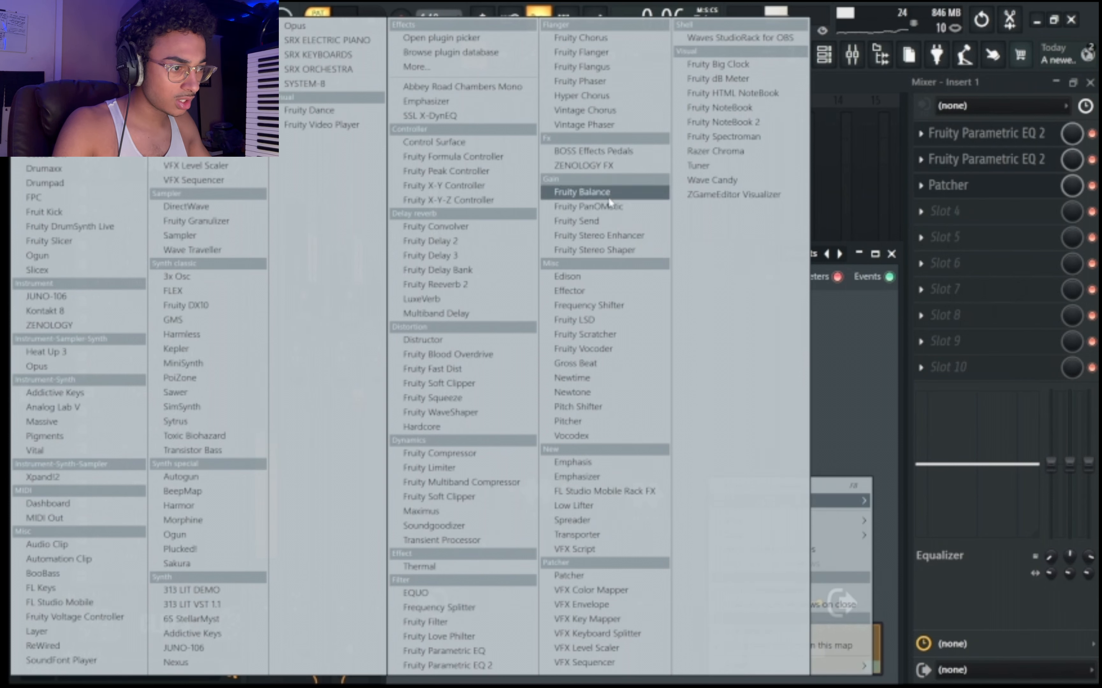
{"action": "left_click", "coordinate": [598, 99]}
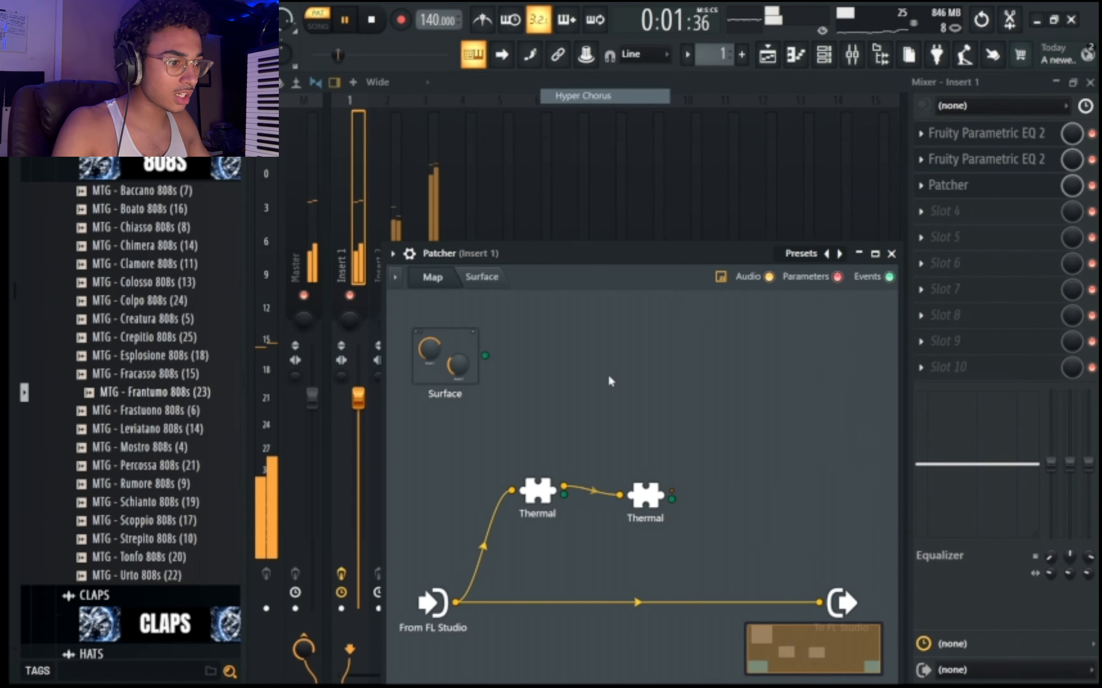
{"action": "double_click", "coordinate": [757, 499]}
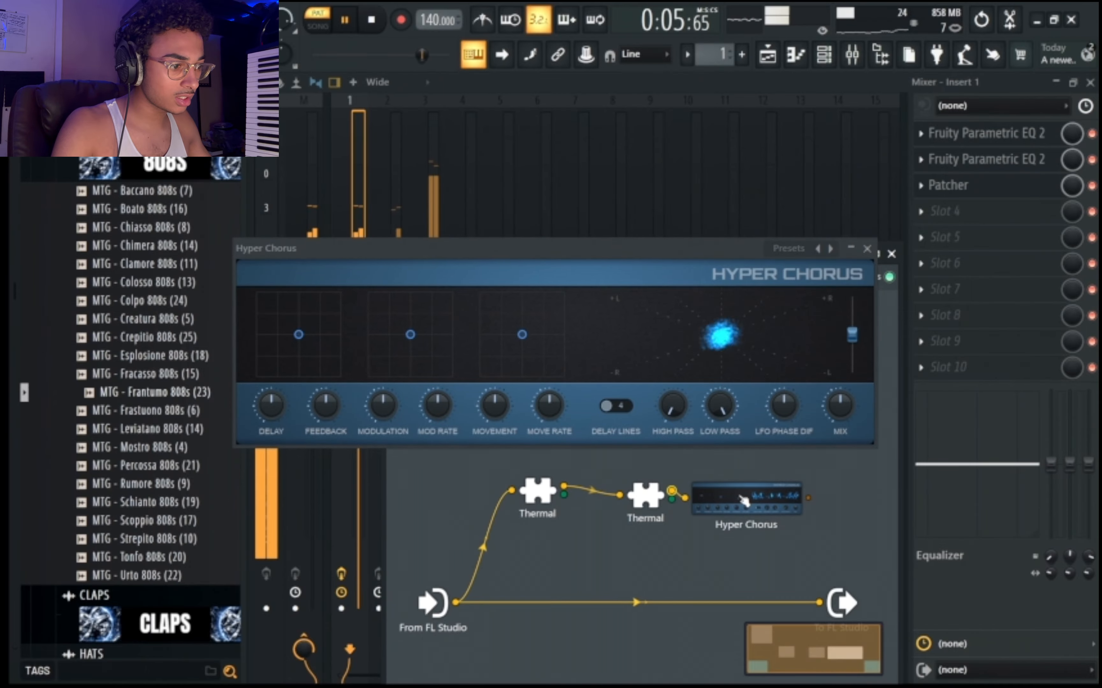
{"action": "left_click_drag", "start_coordinate": [809, 498], "coordinate": [815, 502]}
{"action": "left_click_drag", "start_coordinate": [819, 603], "coordinate": [820, 602]}
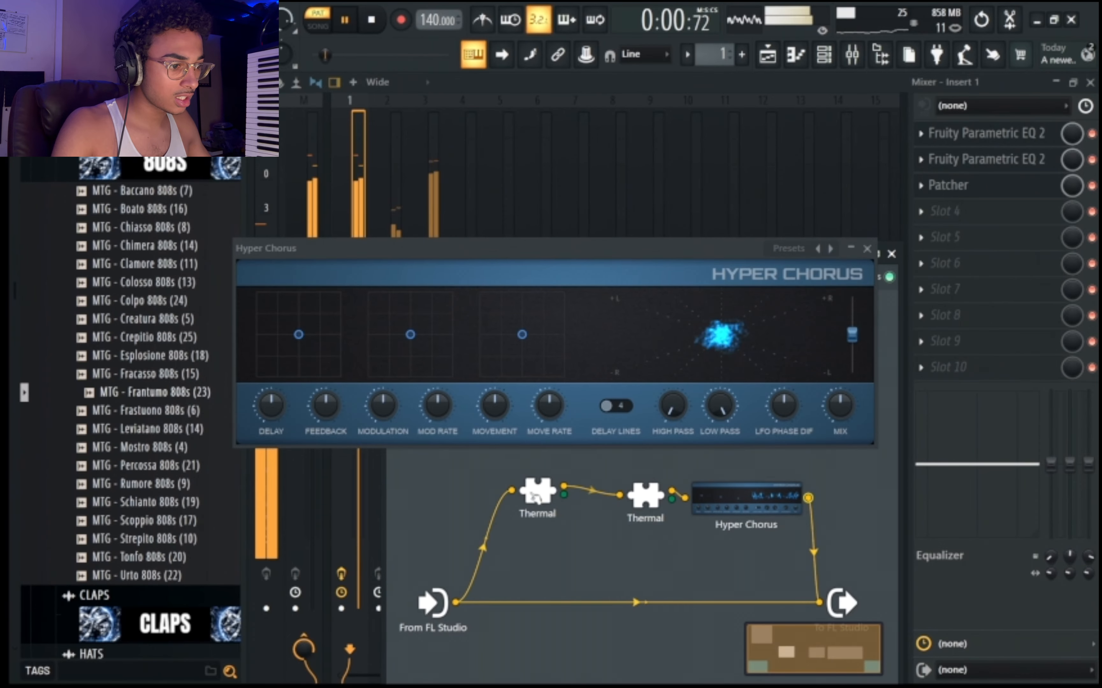
Set the Groove macro of the first Thermal's Pump Space preset to 62 percent and close the plugin.
{"action": "double_click", "coordinate": [536, 498]}
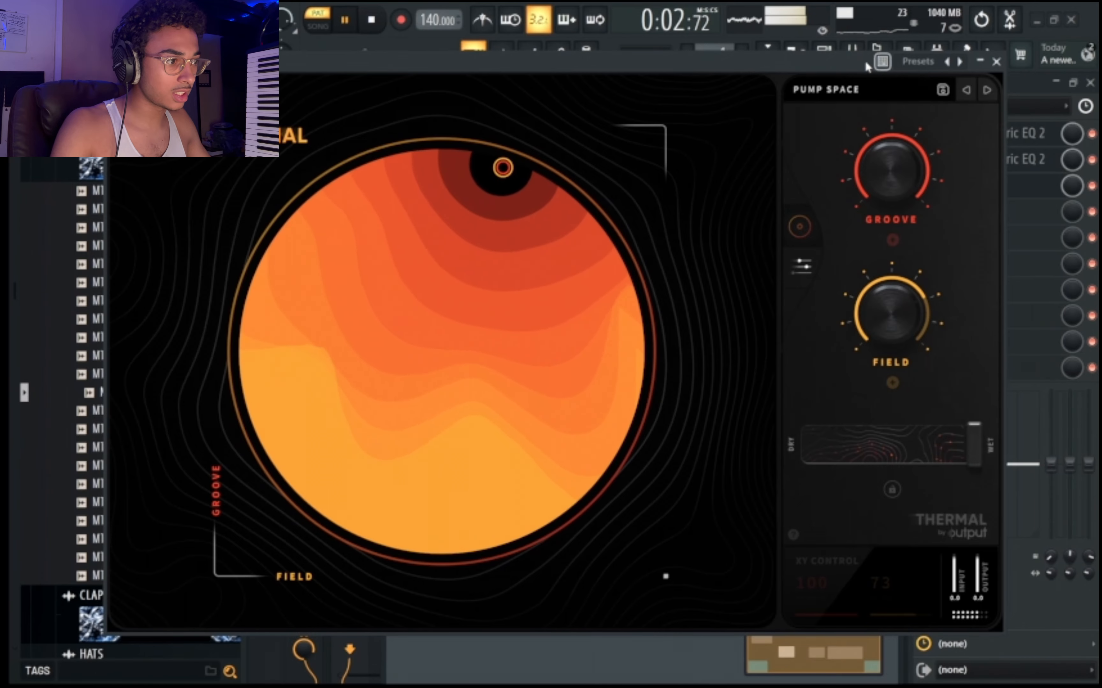
{"action": "left_click", "coordinate": [840, 89]}
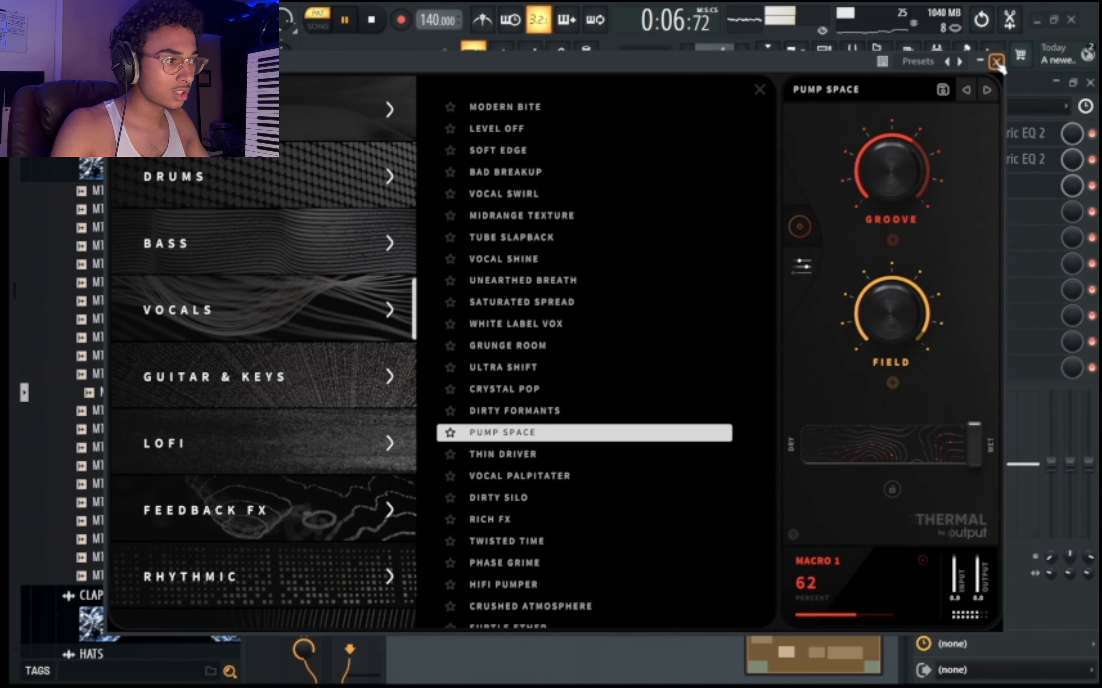
{"action": "left_click", "coordinate": [997, 62]}
Load the Aggro Waves preset in the second Thermal, with Rich Bass at 0 and Aggression at 14 percent.
{"action": "double_click", "coordinate": [648, 499]}
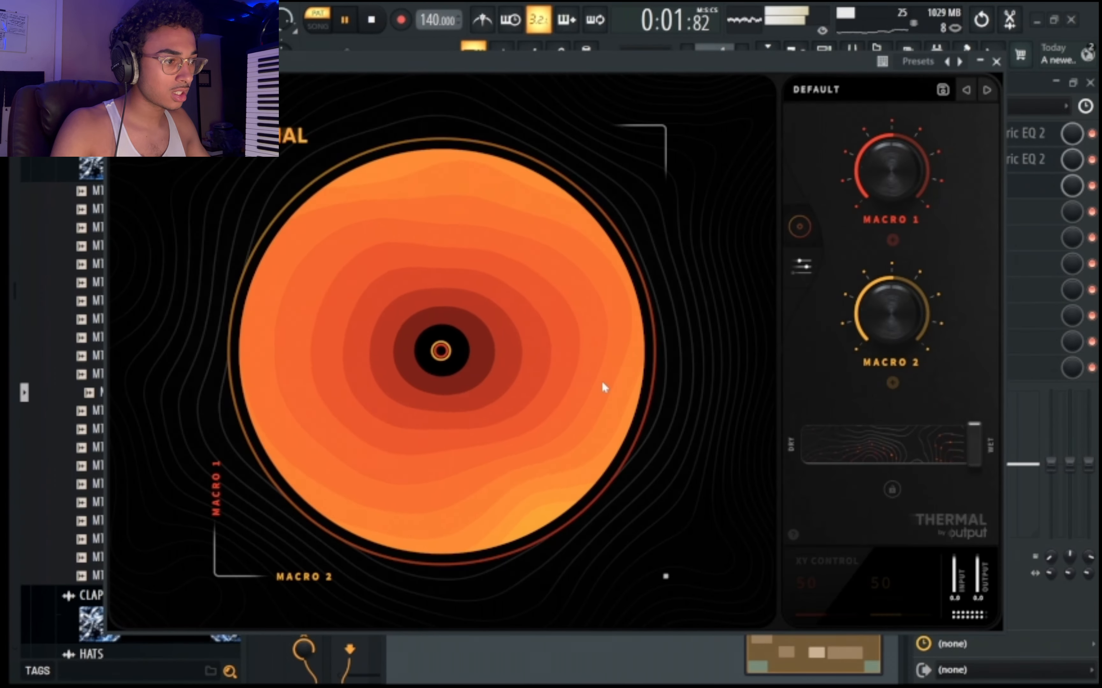
{"action": "left_click", "coordinate": [835, 93]}
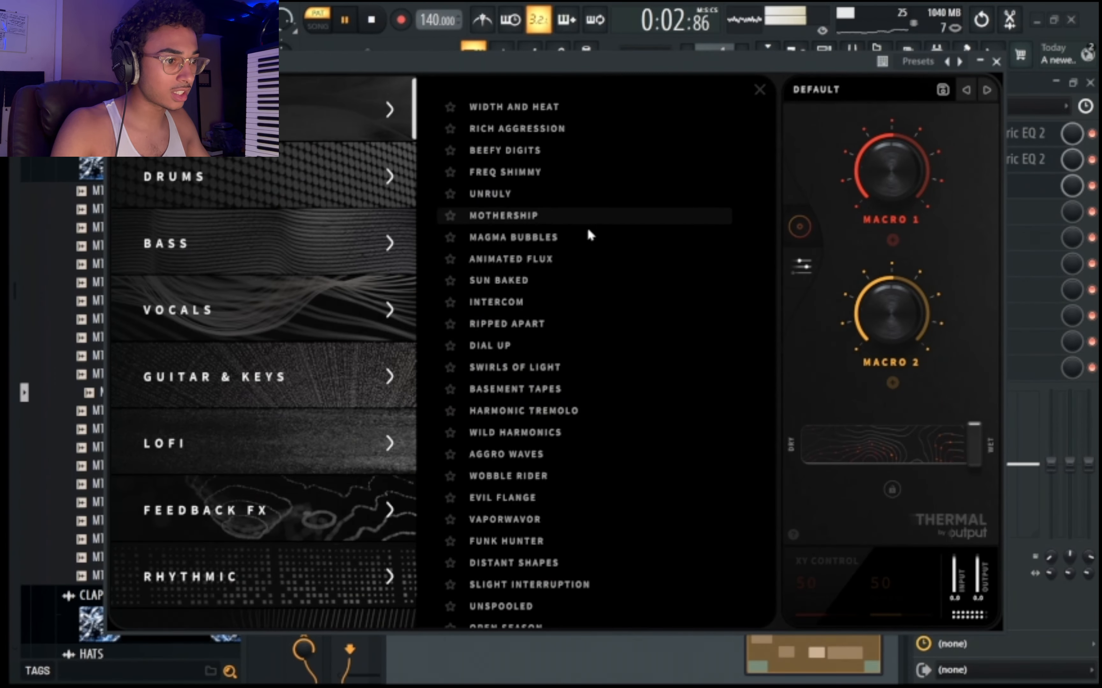
{"action": "left_click", "coordinate": [555, 458]}
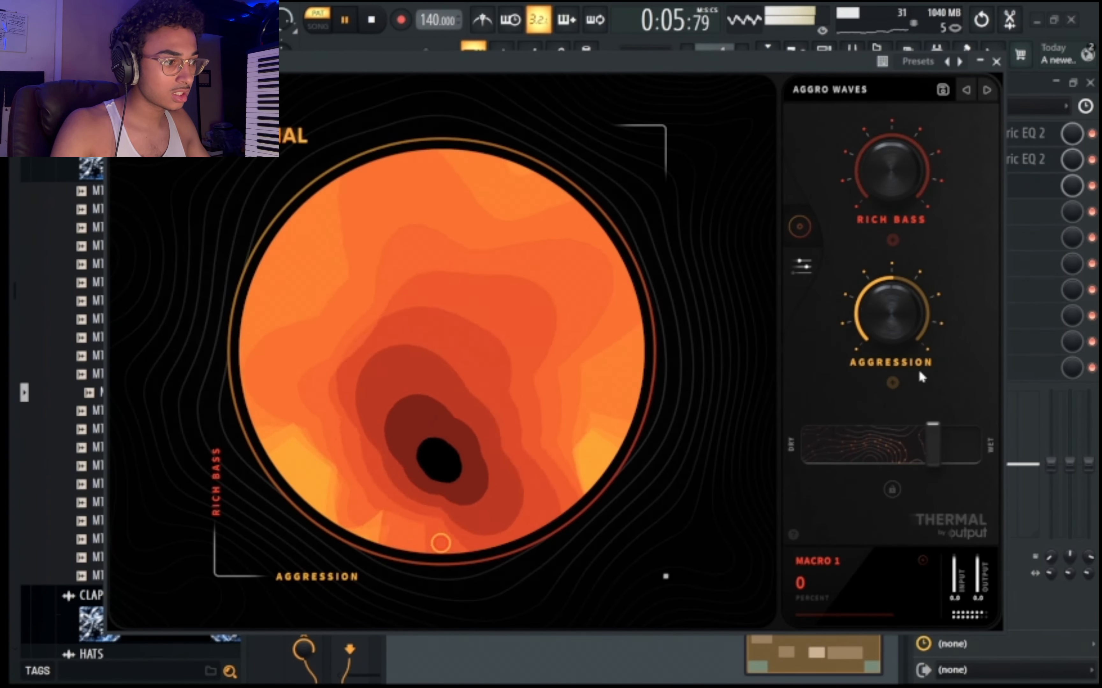
{"action": "left_click_drag", "start_coordinate": [898, 307], "coordinate": [905, 379]}
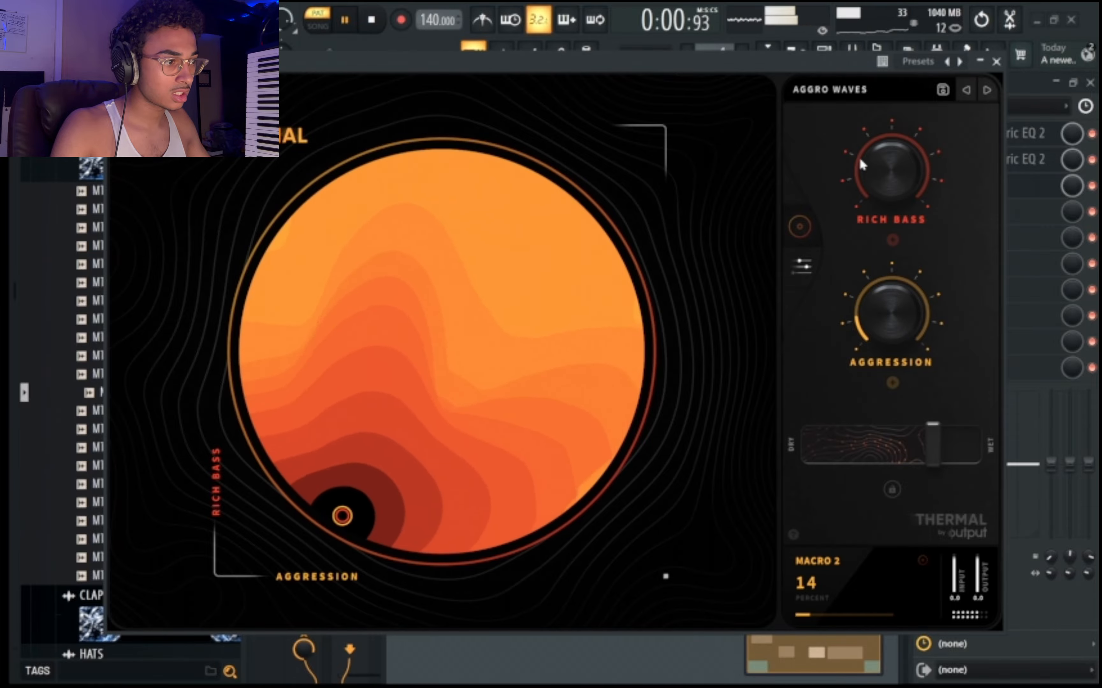
Browse the second Thermal's Mix Bus and Favorites preset categories and open WHAM Thermal Bank I.
{"action": "left_click", "coordinate": [834, 90]}
{"action": "scroll", "coordinate": [291, 410], "scroll_direction": "down", "scroll_amount": 6}
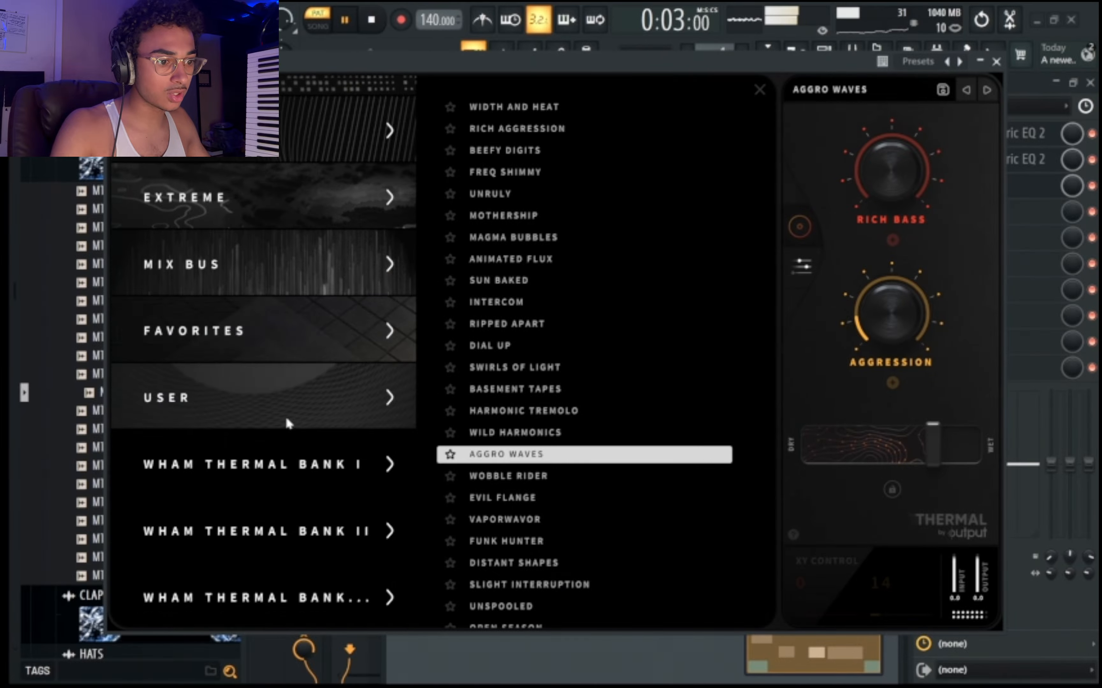
{"action": "scroll", "coordinate": [282, 387], "scroll_direction": "up", "scroll_amount": 3}
{"action": "left_click", "coordinate": [277, 486]}
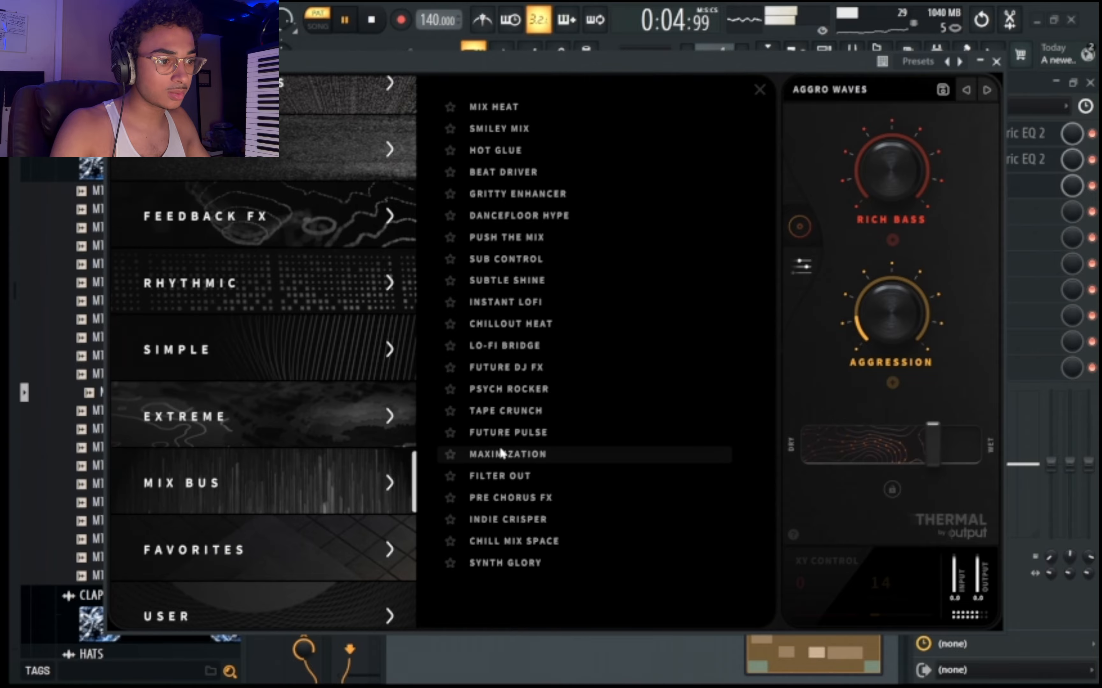
{"action": "left_click", "coordinate": [320, 548]}
{"action": "scroll", "coordinate": [337, 544], "scroll_direction": "down", "scroll_amount": 3}
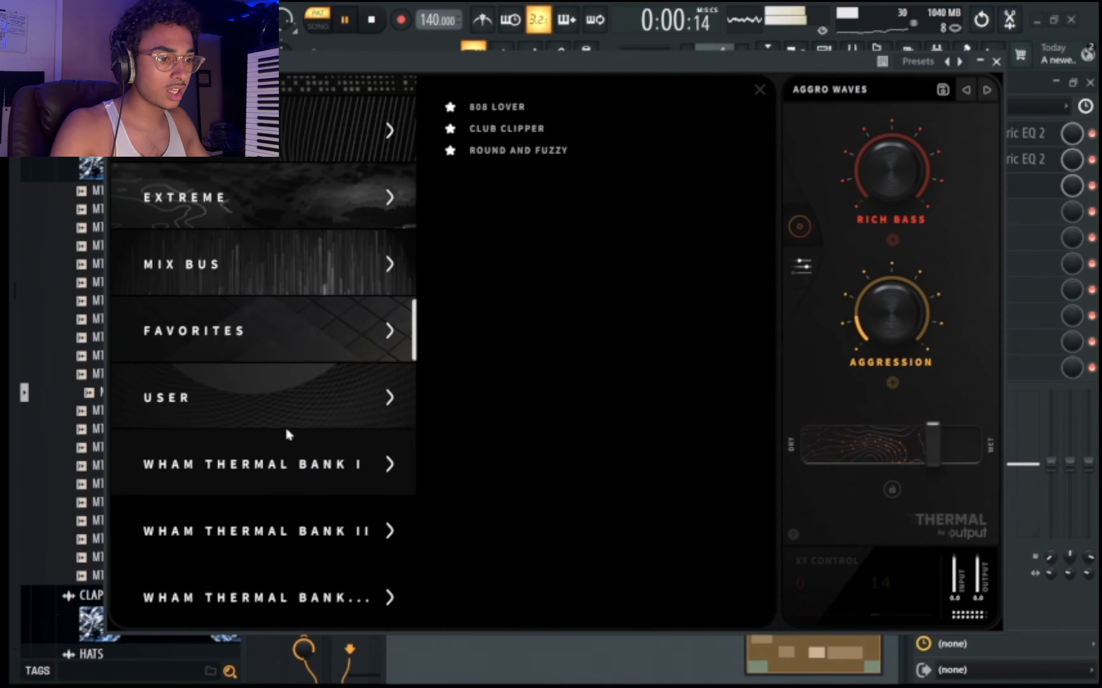
{"action": "left_click", "coordinate": [326, 434]}
Audition presets from WHAM 1 (27) down to WHAM 1 (1) in the second Thermal's WHAM Thermal Bank I.
{"action": "left_click", "coordinate": [534, 346]}
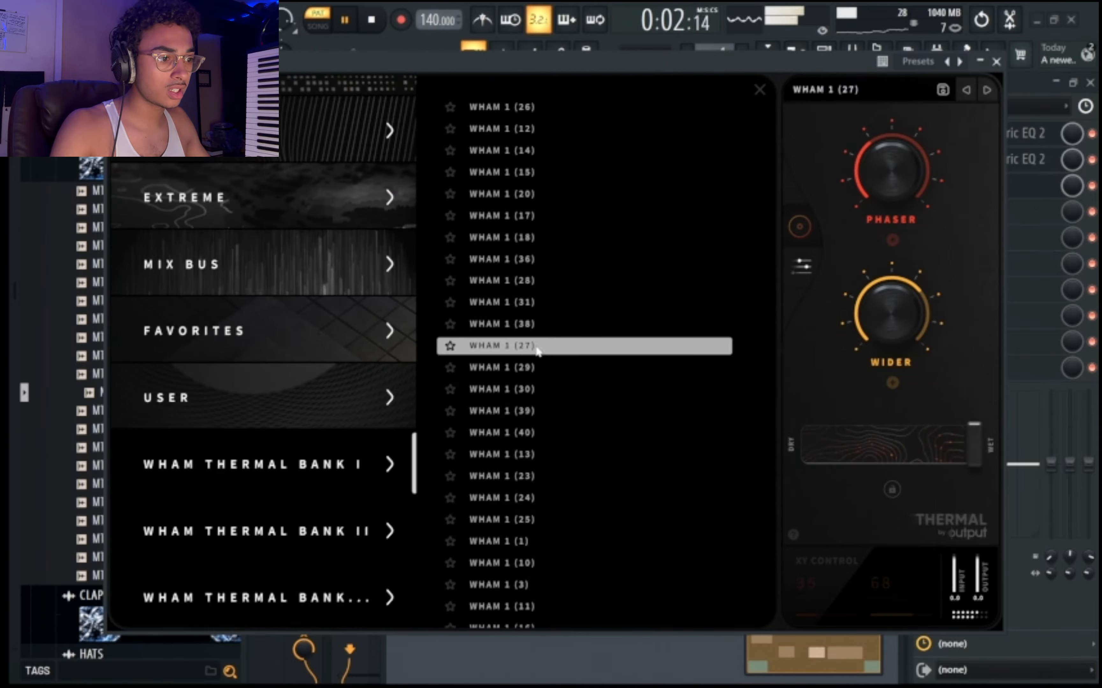
{"action": "left_click", "coordinate": [557, 370]}
{"action": "left_click", "coordinate": [545, 389]}
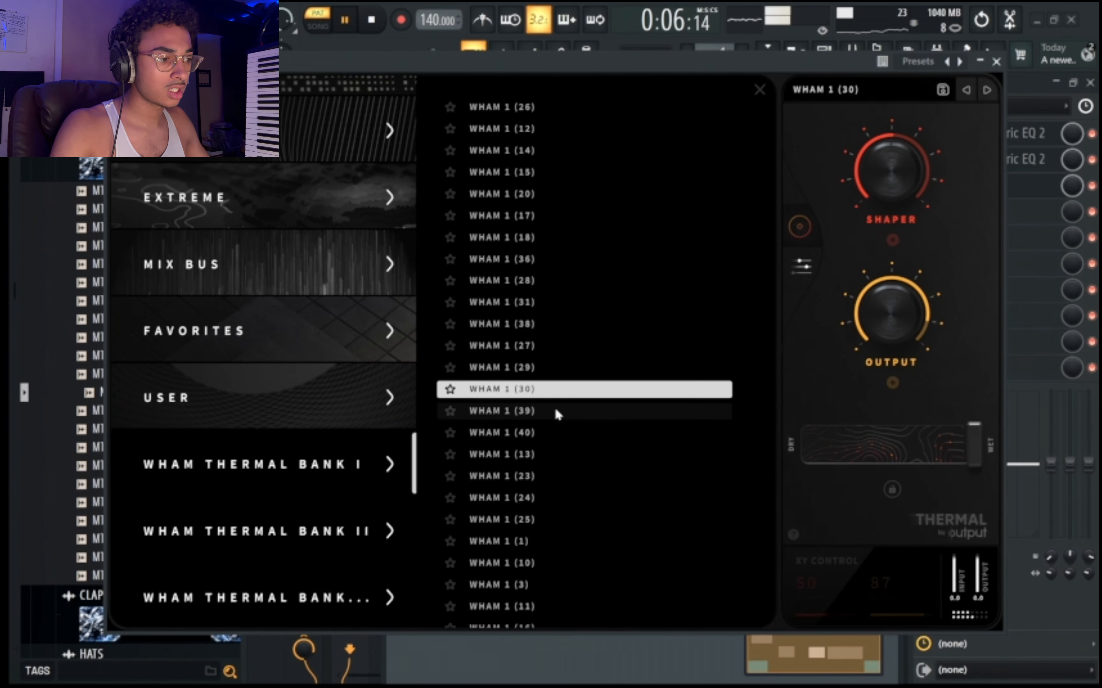
{"action": "left_click", "coordinate": [556, 410]}
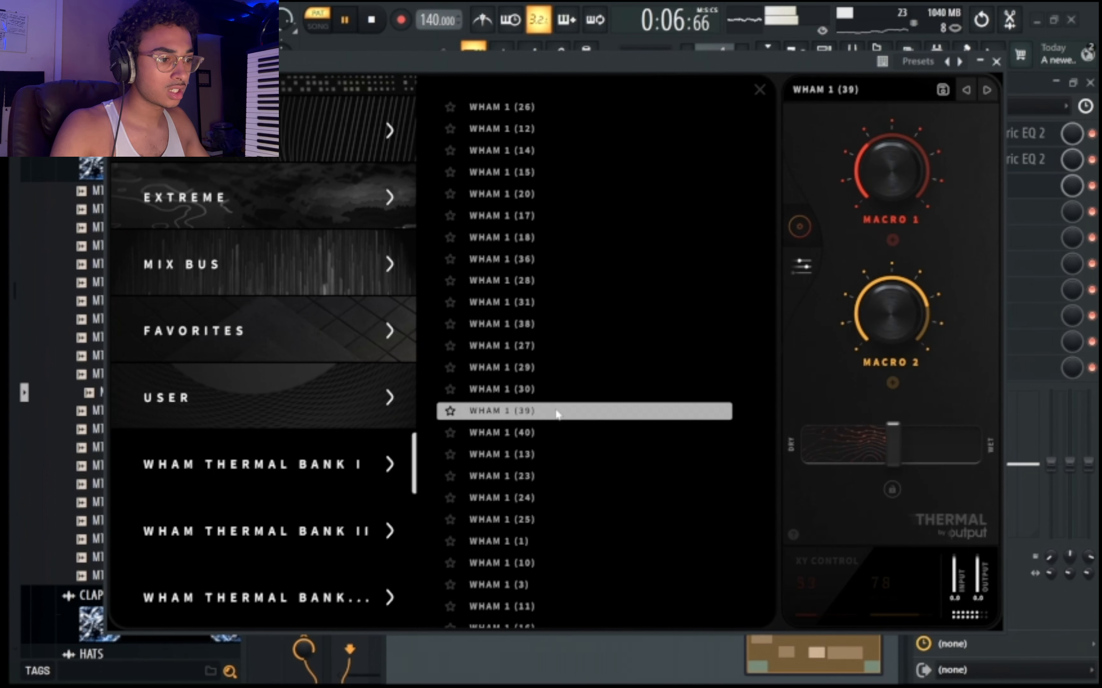
{"action": "left_click", "coordinate": [549, 434]}
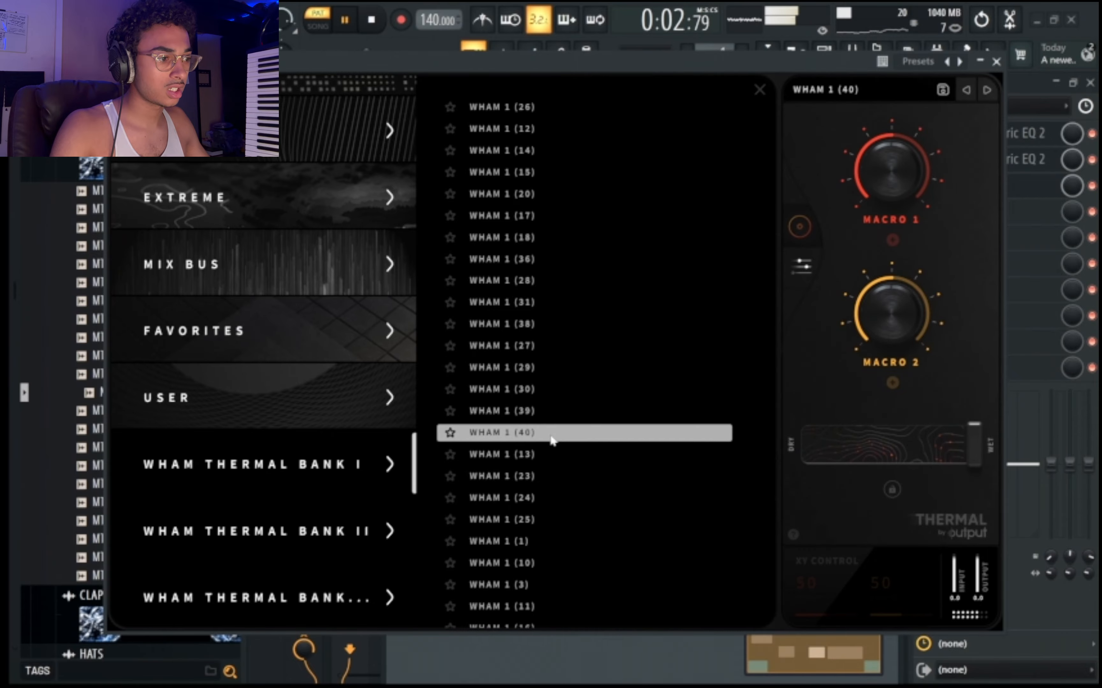
{"action": "left_click", "coordinate": [540, 459]}
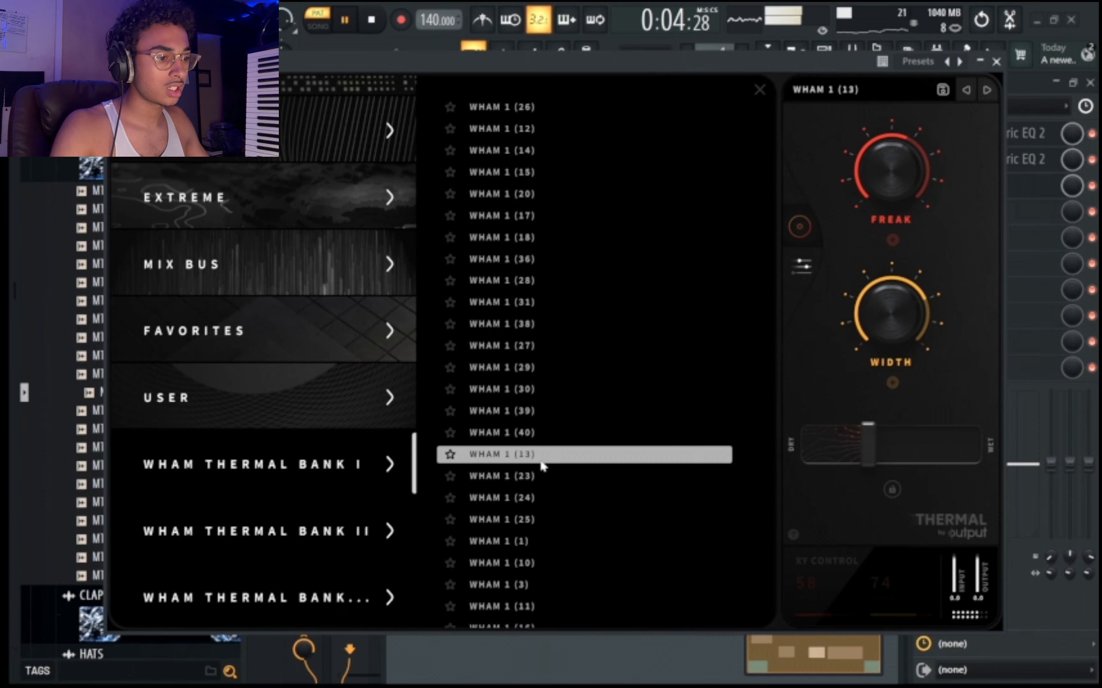
{"action": "left_click", "coordinate": [537, 484]}
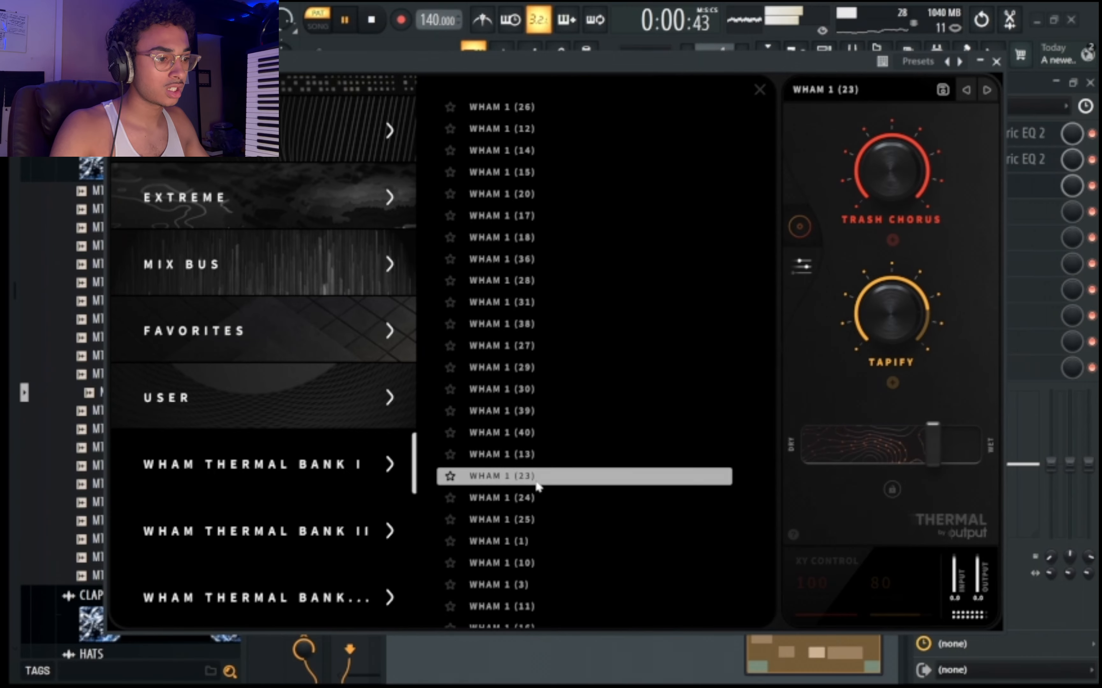
{"action": "left_click", "coordinate": [529, 500]}
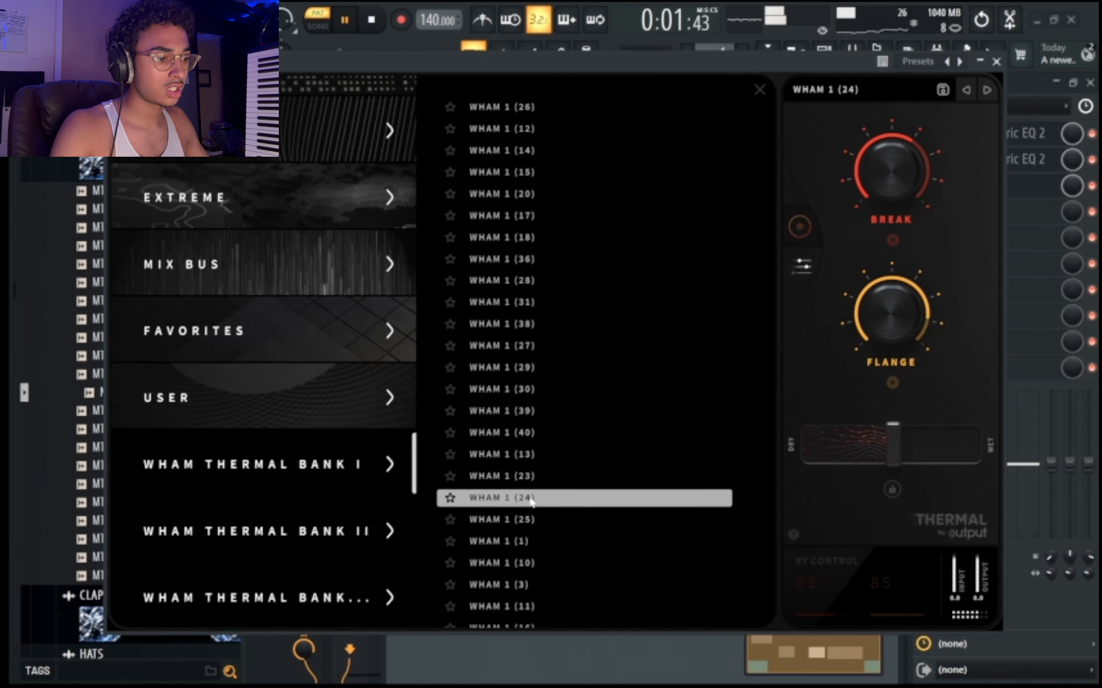
{"action": "left_click", "coordinate": [532, 520]}
{"action": "left_click", "coordinate": [535, 542]}
{"action": "scroll", "coordinate": [545, 499], "scroll_direction": "down", "scroll_amount": 3}
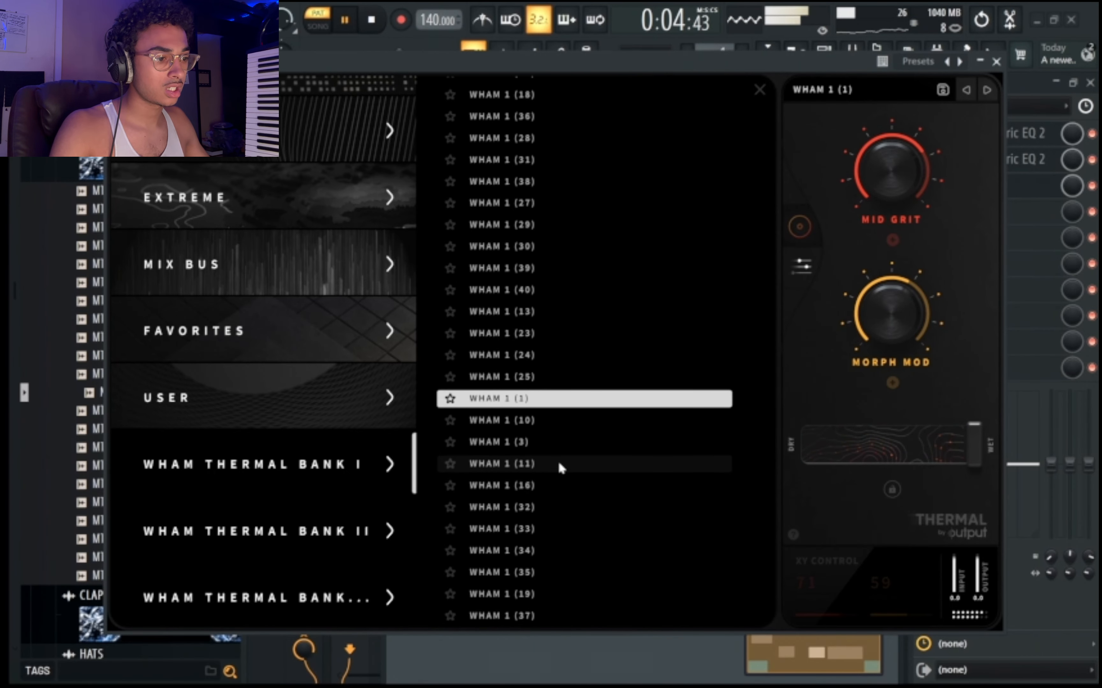
Load the WHAM 1 (10) preset in the second Thermal with Drive at 60 percent, close it and open Hyper Chorus.
{"action": "left_click", "coordinate": [530, 422]}
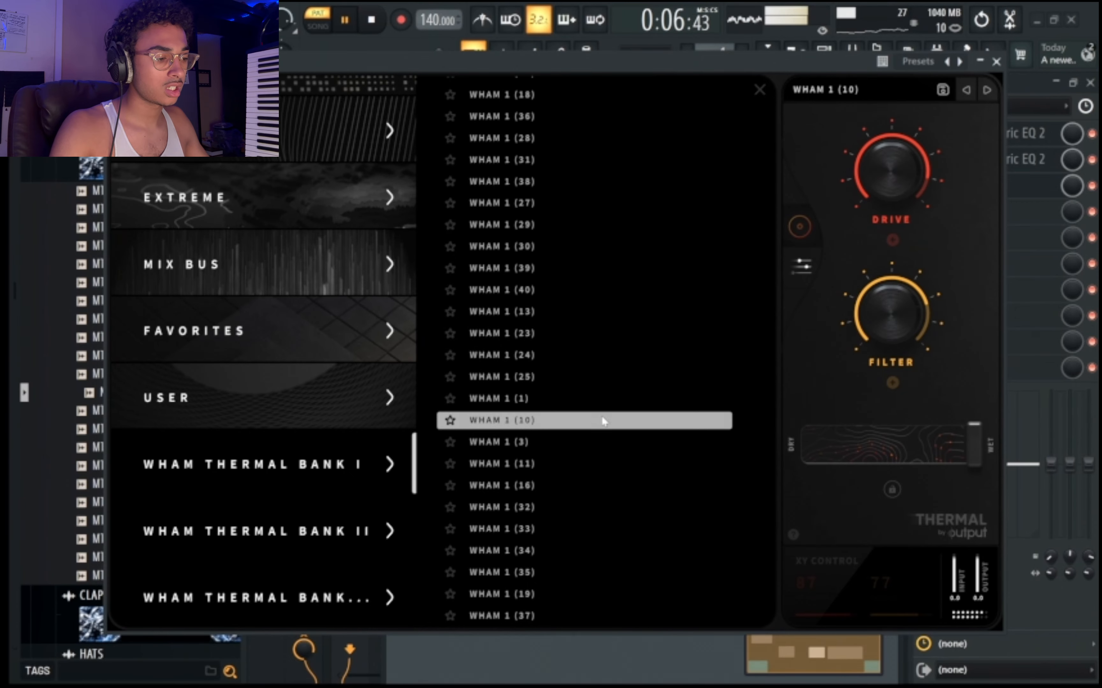
{"action": "left_click", "coordinate": [561, 457]}
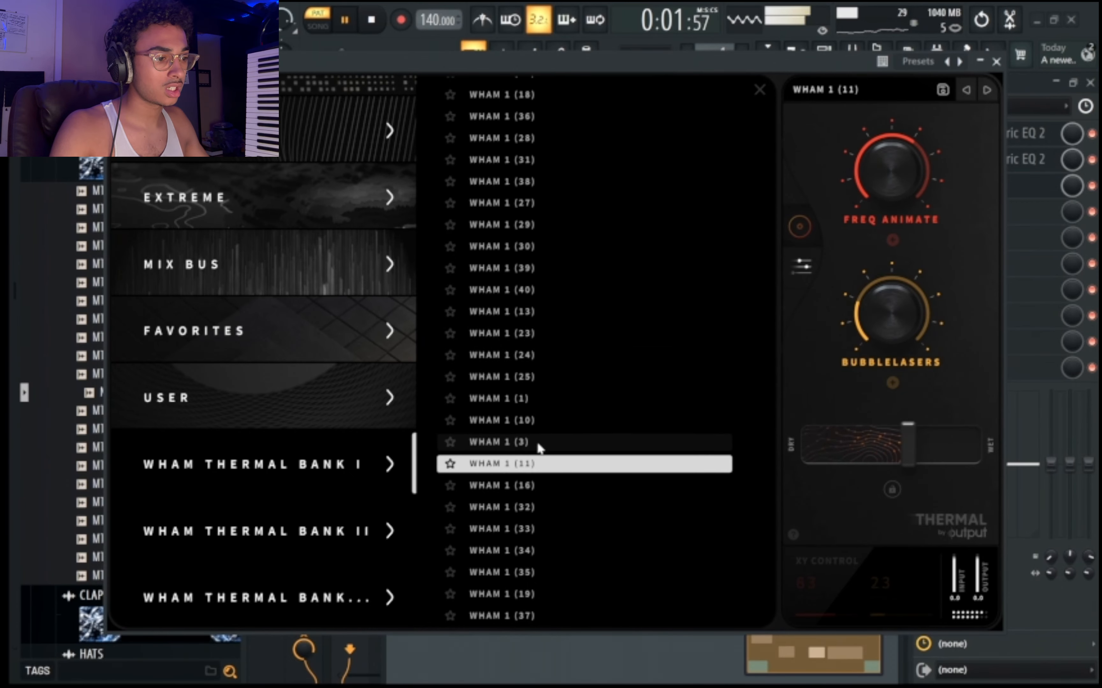
{"action": "left_click", "coordinate": [541, 444]}
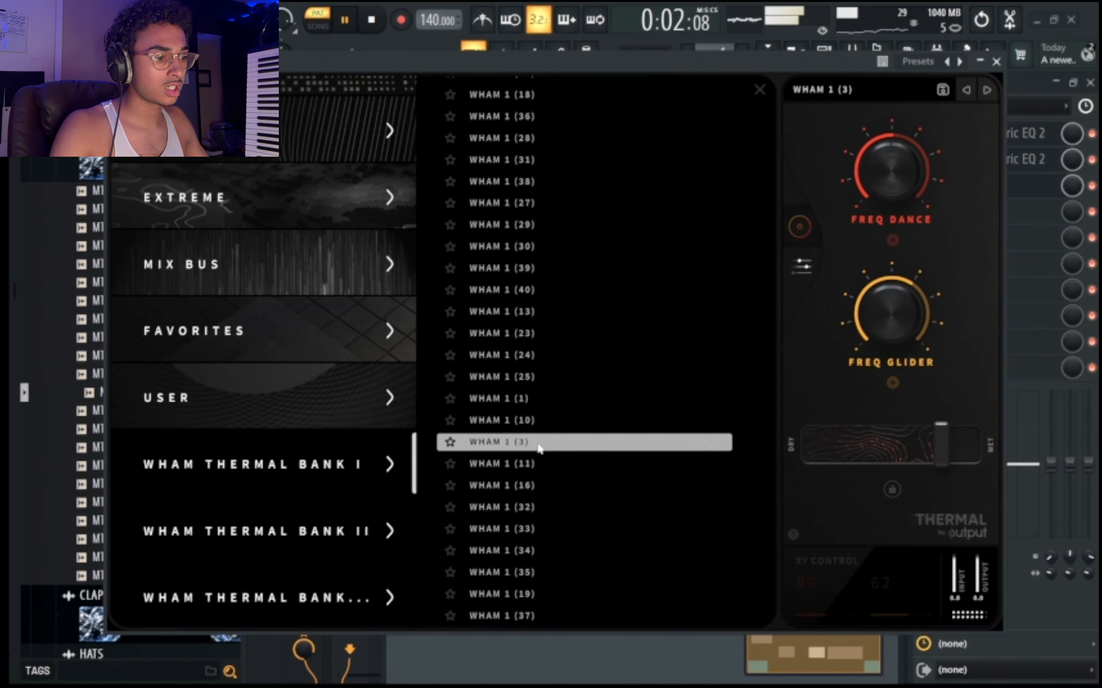
{"action": "left_click", "coordinate": [526, 421]}
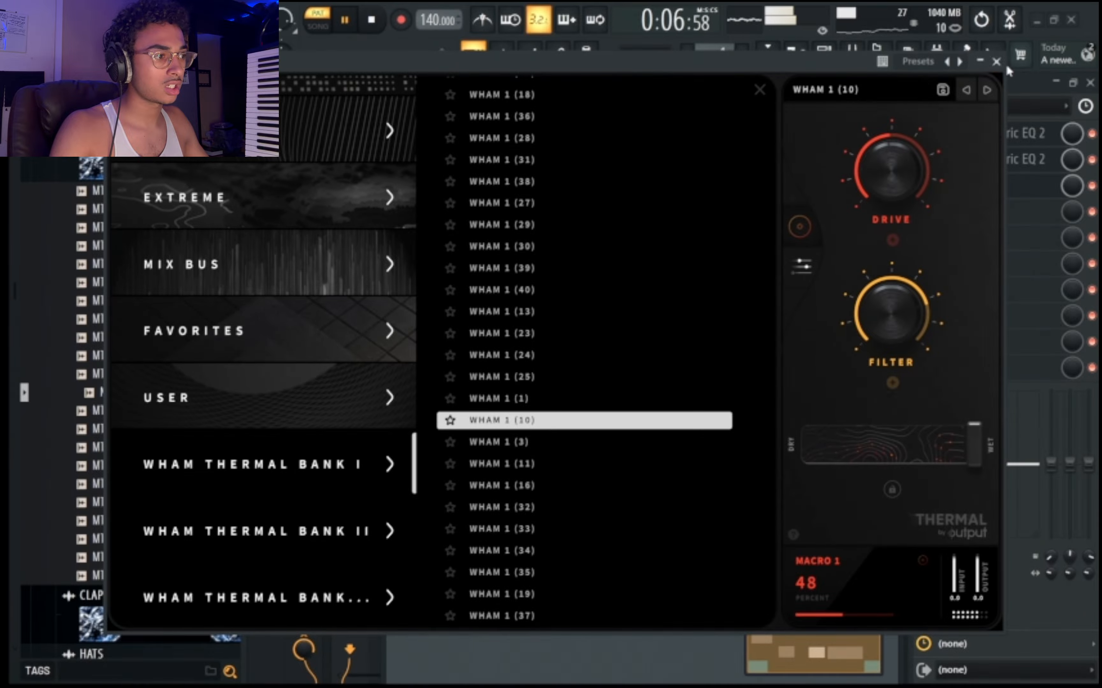
{"action": "left_click", "coordinate": [997, 61]}
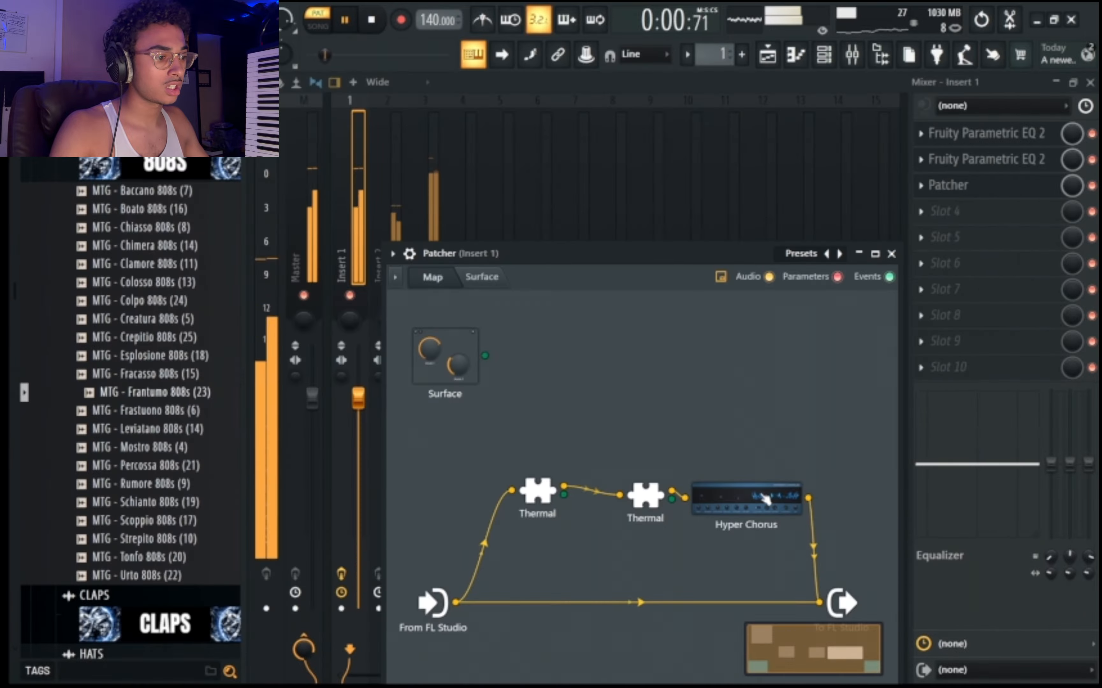
{"action": "double_click", "coordinate": [767, 500]}
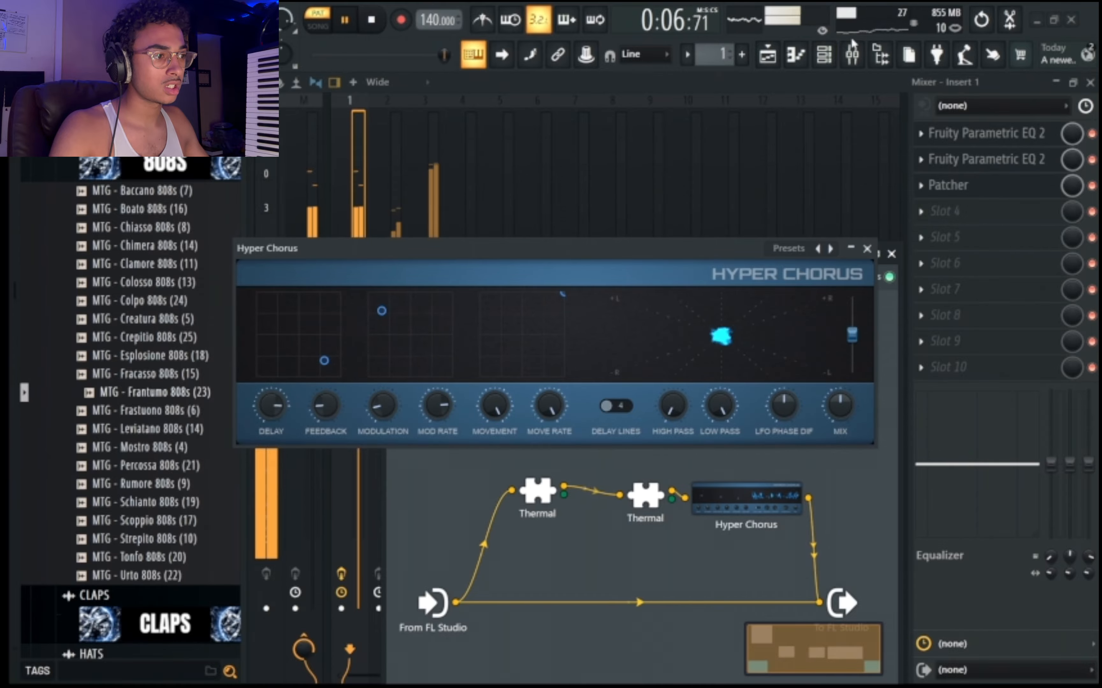
Transpose the selected channel rack channels by -2 semitones and restart playback.
{"action": "left_click", "coordinate": [823, 54]}
{"action": "right_click", "coordinate": [396, 100]}
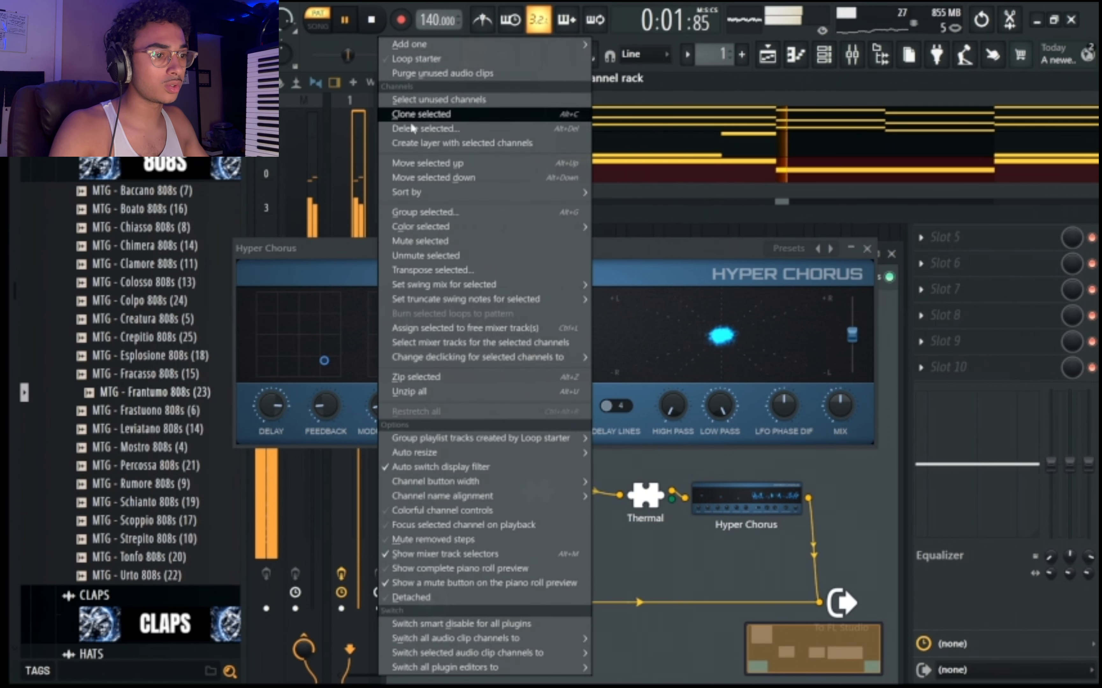
{"action": "left_click", "coordinate": [452, 269]}
{"action": "type", "text": "-2"}
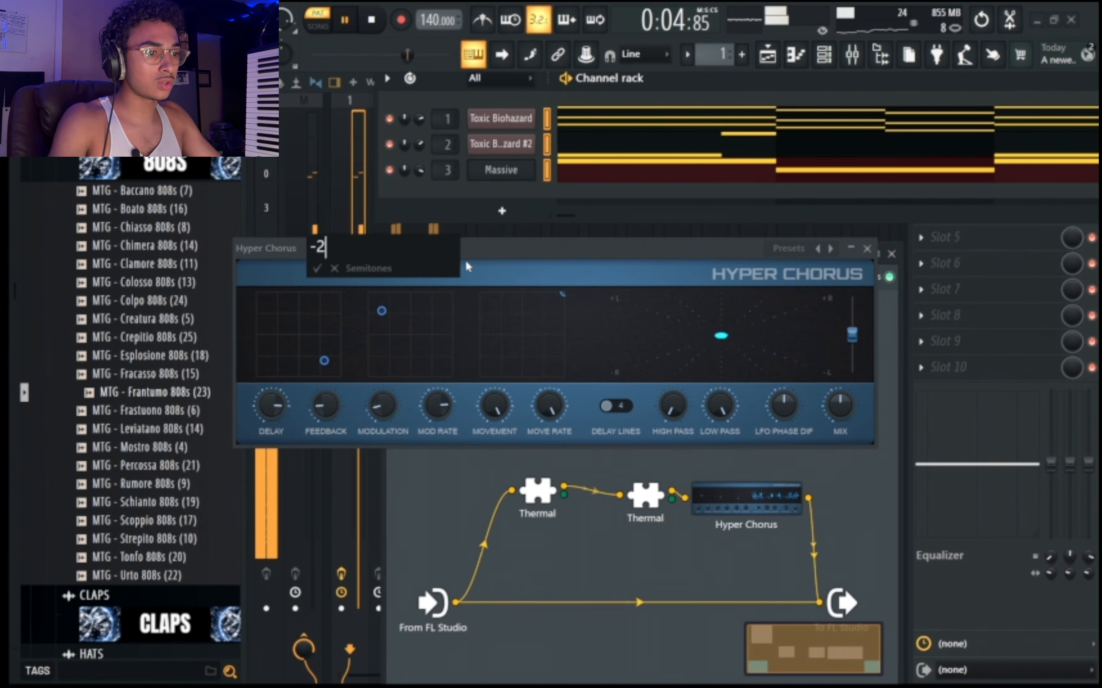
{"action": "key", "text": "Return"}
{"action": "key", "text": "space"}
{"action": "key", "text": "space"}
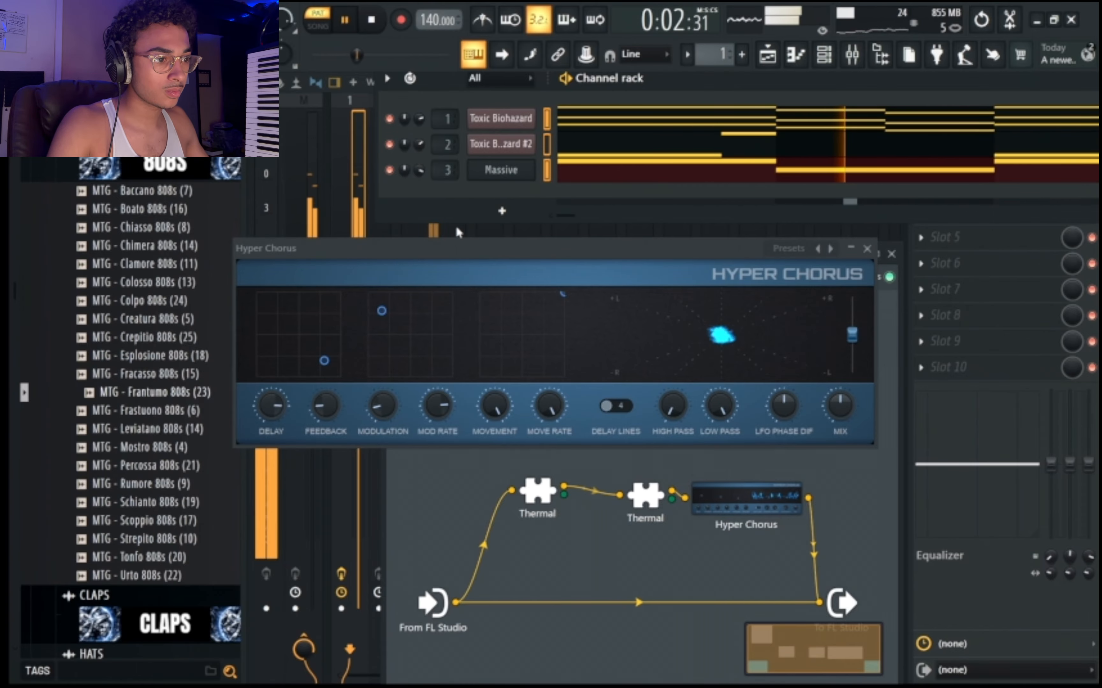
Close Hyper Chorus, unmute Inserts 2 and 3 and select Insert 2 in the mixer.
{"action": "left_click", "coordinate": [435, 234]}
{"action": "left_click", "coordinate": [867, 249]}
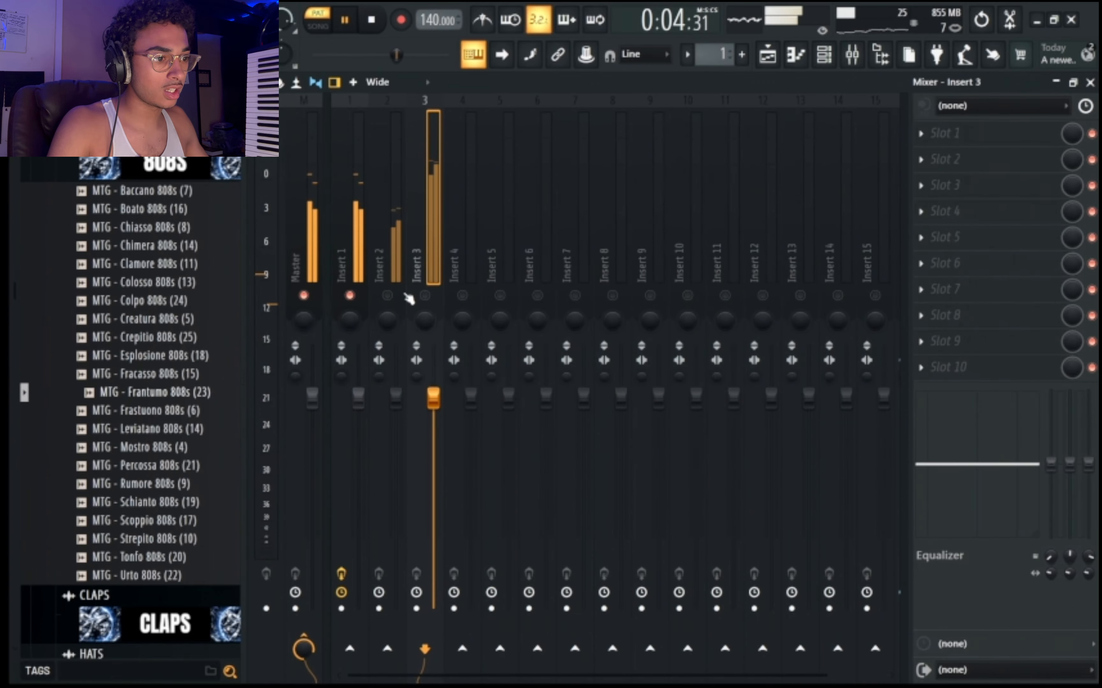
{"action": "left_click", "coordinate": [404, 249]}
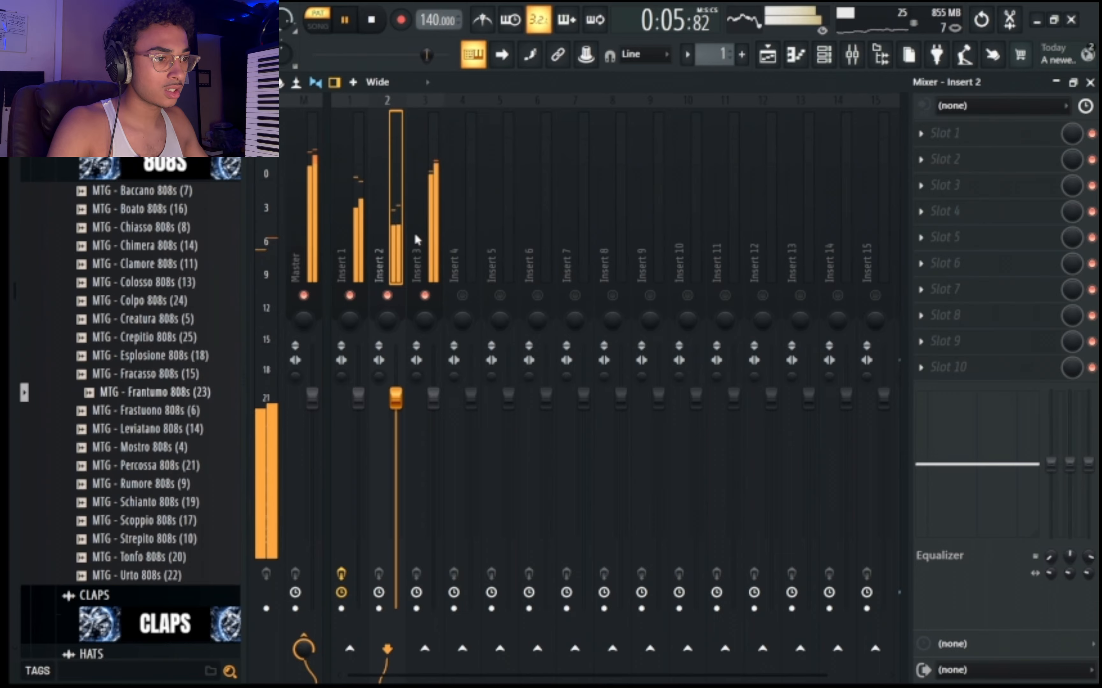
Add Fruity Parametric EQ 2 to Insert 2's first slot and cut the lows with bands 1 and 2, band 1 at about 216 Hz.
{"action": "left_click", "coordinate": [1006, 135]}
{"action": "left_click", "coordinate": [560, 640]}
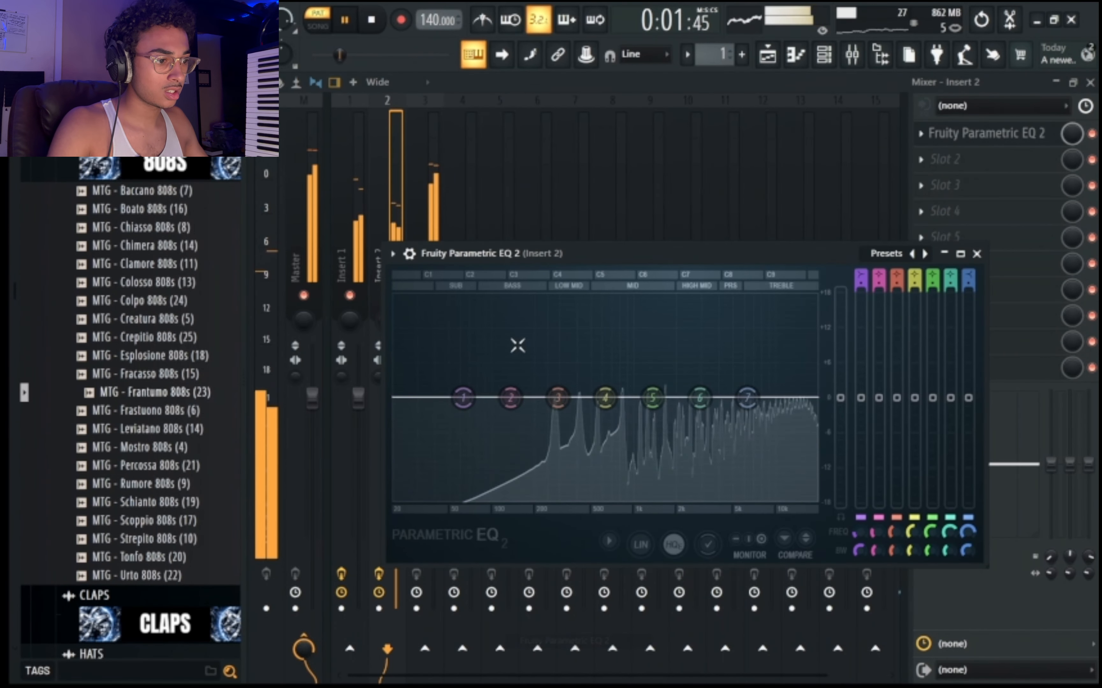
{"action": "left_click_drag", "start_coordinate": [463, 397], "coordinate": [538, 497]}
{"action": "left_click_drag", "start_coordinate": [511, 398], "coordinate": [506, 497]}
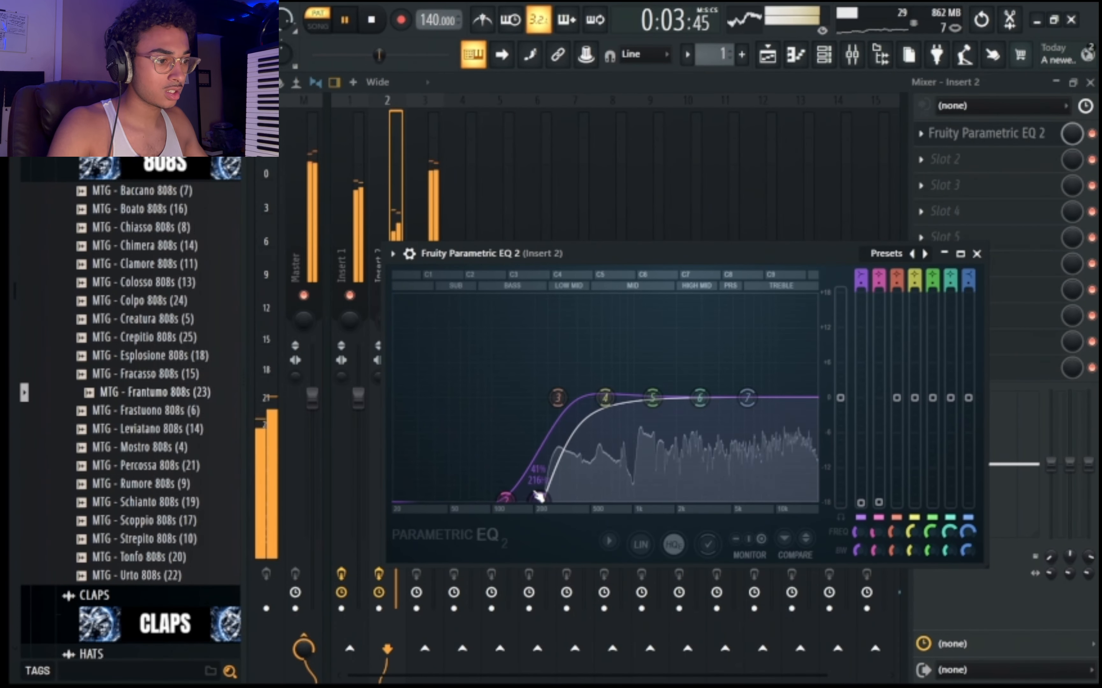
Add a second Fruity Parametric EQ 2 to Insert 2, boosting band 4 about 6 dB near 3 kHz and notching the mids with band 5.
{"action": "left_click", "coordinate": [945, 160]}
{"action": "mouse_move", "coordinate": [937, 179]}
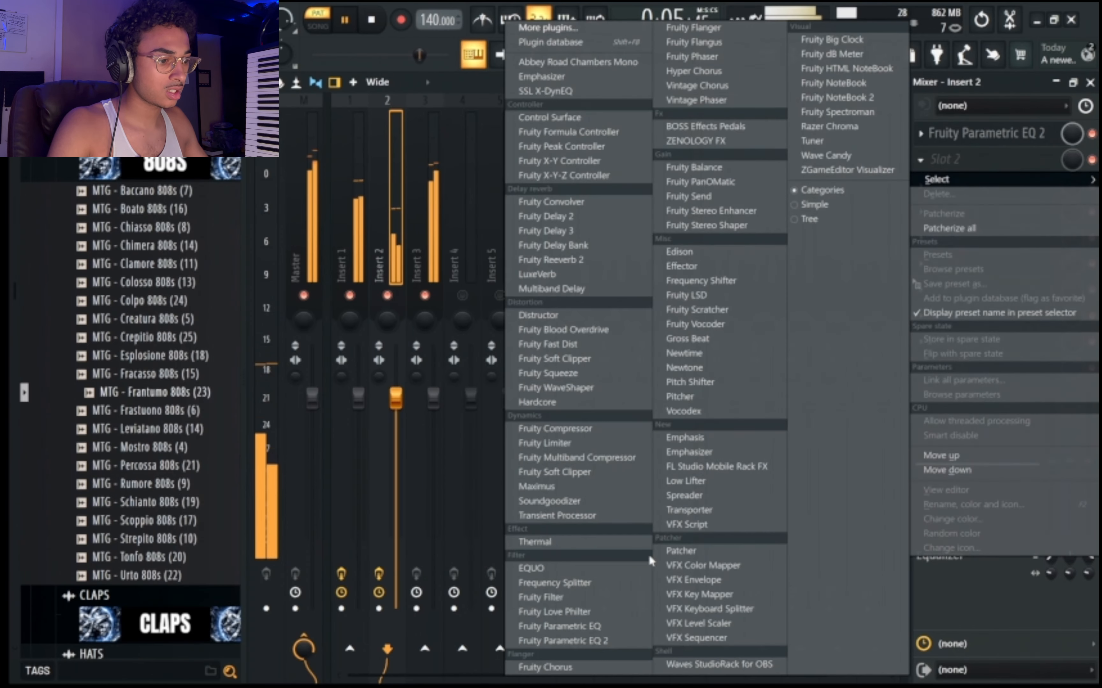
{"action": "left_click", "coordinate": [599, 640]}
{"action": "left_click_drag", "start_coordinate": [628, 419], "coordinate": [633, 405]}
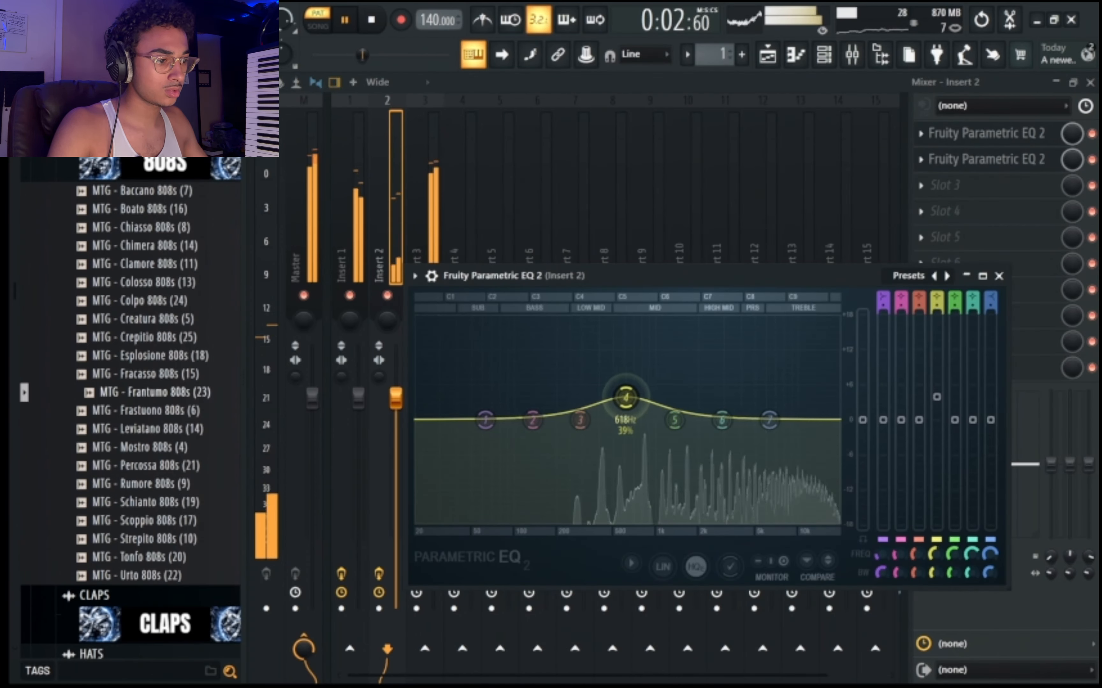
{"action": "left_click_drag", "start_coordinate": [668, 376], "coordinate": [727, 370]}
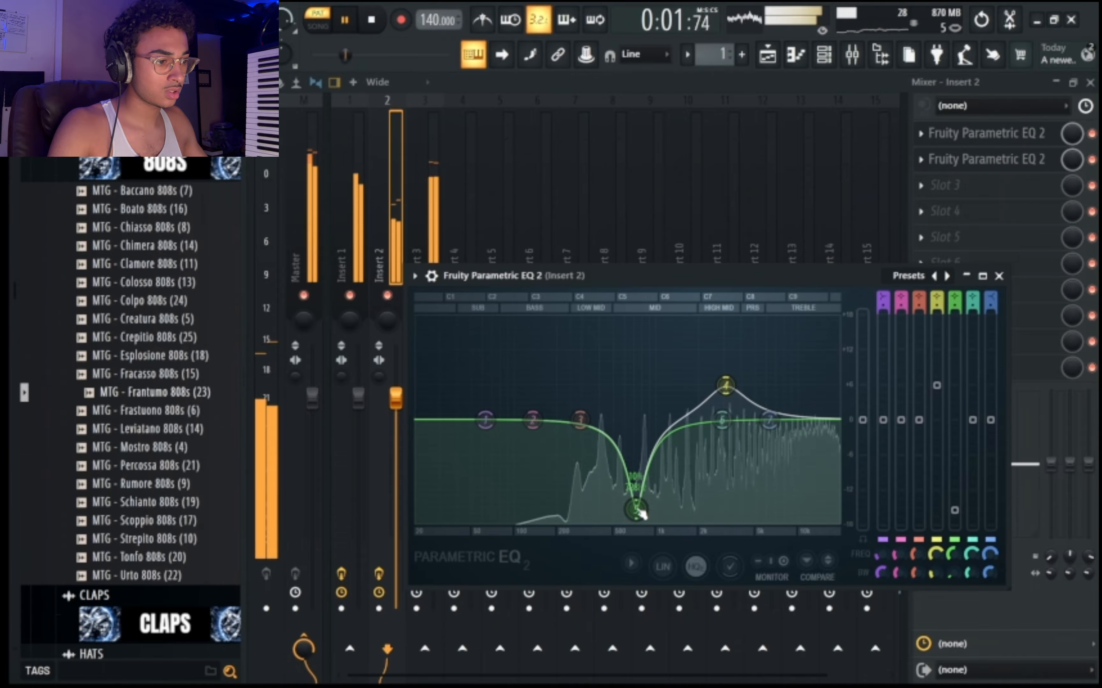
Add Fruity WaveShaper to Insert 3's first slot and bend its curve upward.
{"action": "left_click", "coordinate": [824, 55]}
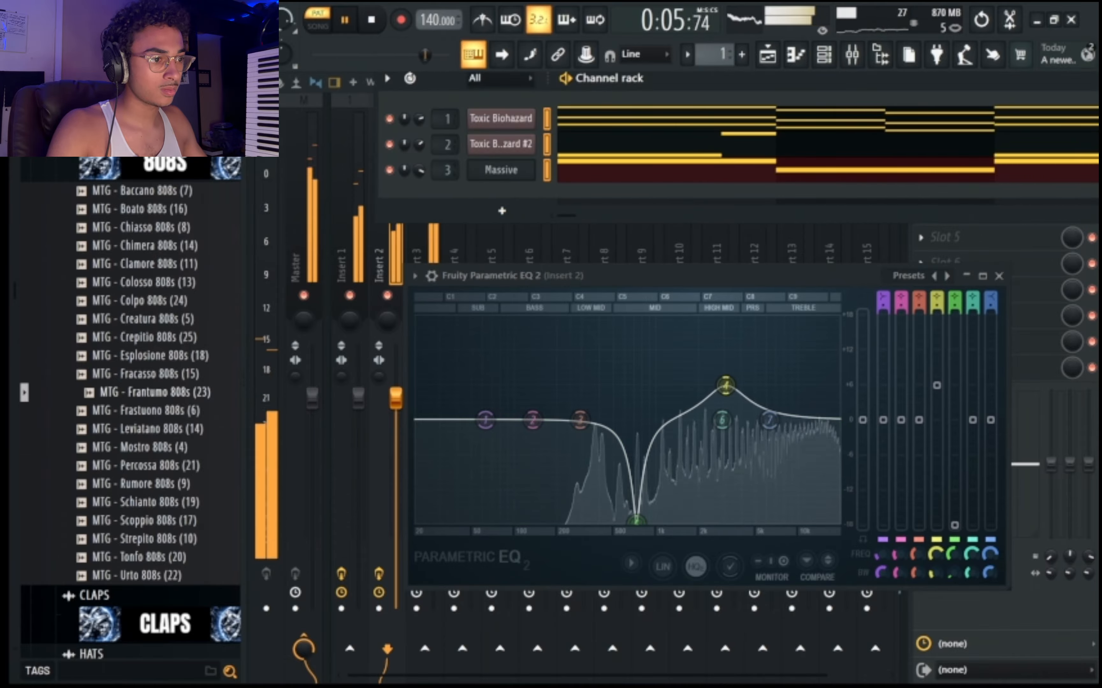
{"action": "left_click", "coordinate": [440, 248]}
{"action": "left_click", "coordinate": [966, 136]}
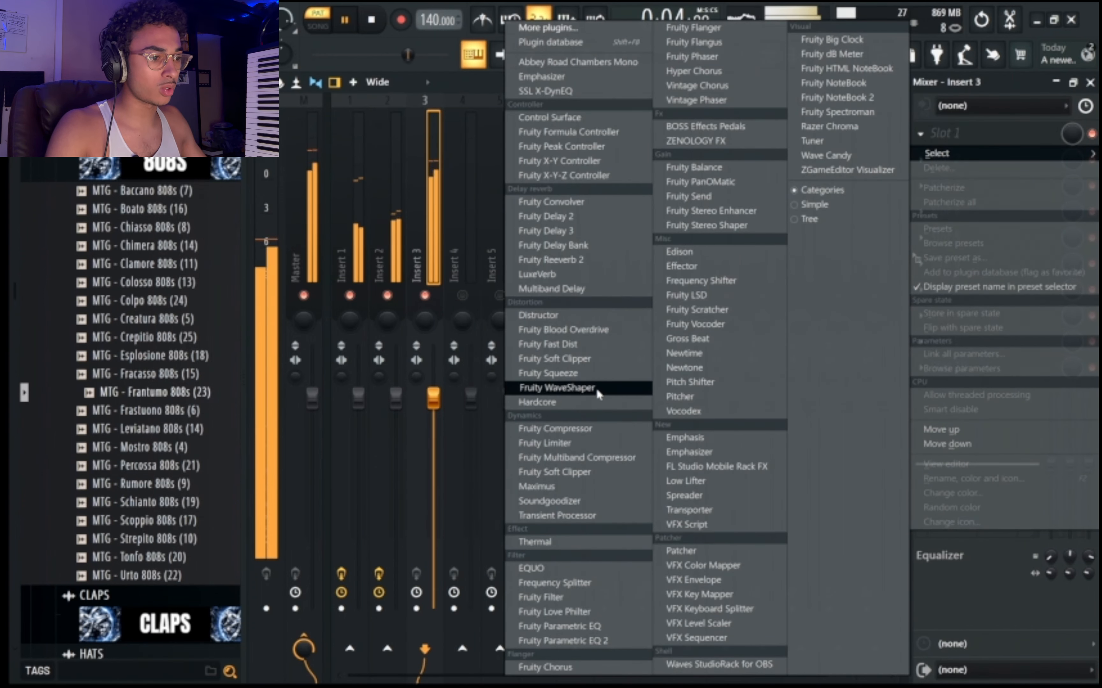
{"action": "left_click", "coordinate": [557, 387]}
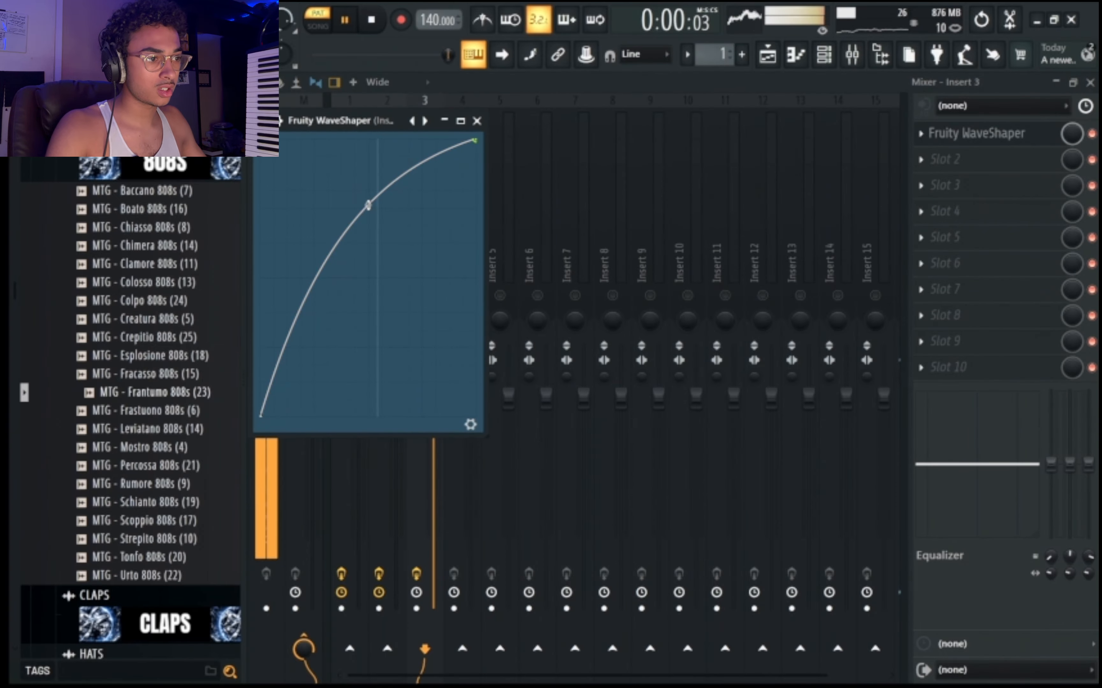
Add Fruity Parametric EQ 2 to Insert 3, cut the highs with bands 6 and 7, boost band 2 about 6 dB and lower the main level about 6 dB.
{"action": "left_click", "coordinate": [964, 169]}
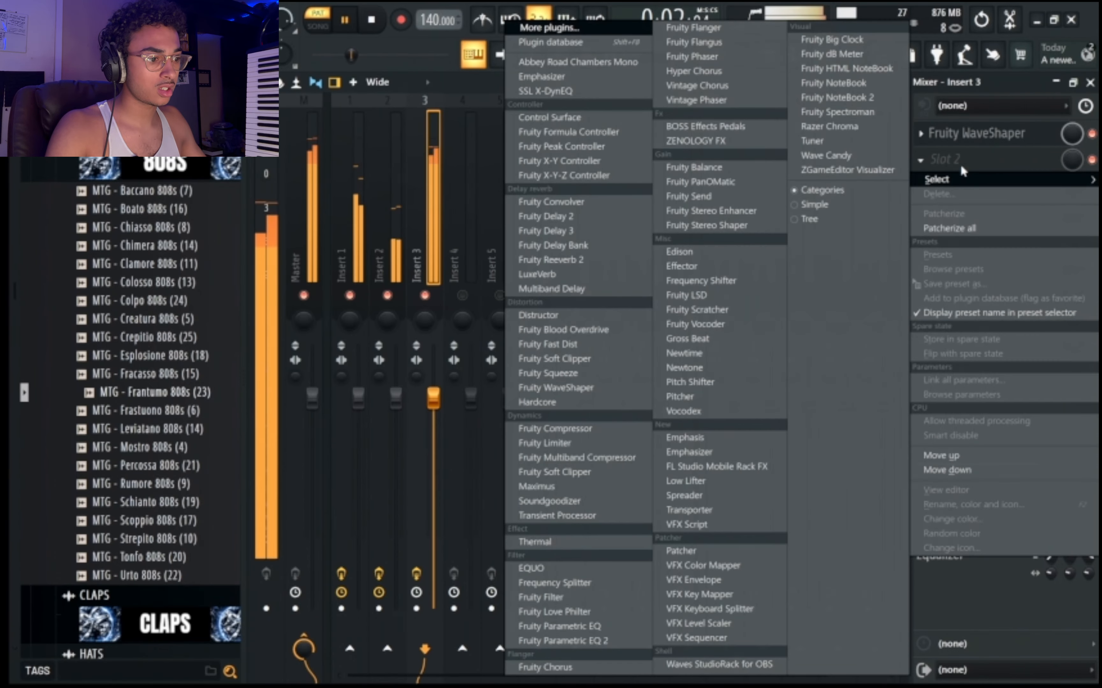
{"action": "left_click", "coordinate": [568, 635]}
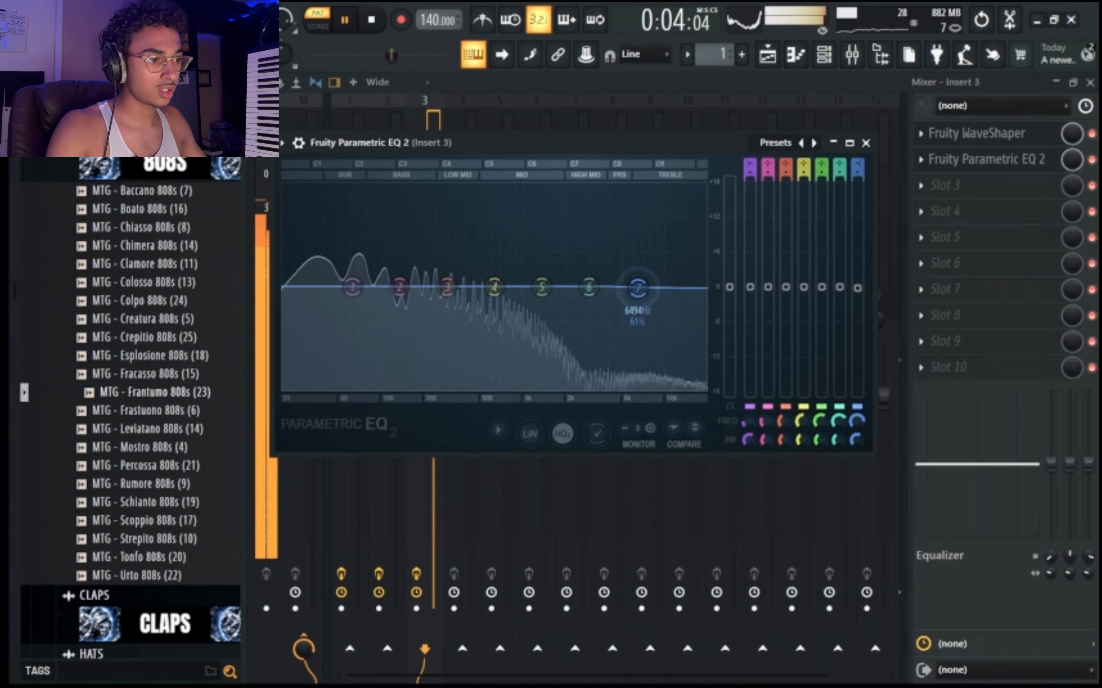
{"action": "left_click_drag", "start_coordinate": [638, 287], "coordinate": [528, 387]}
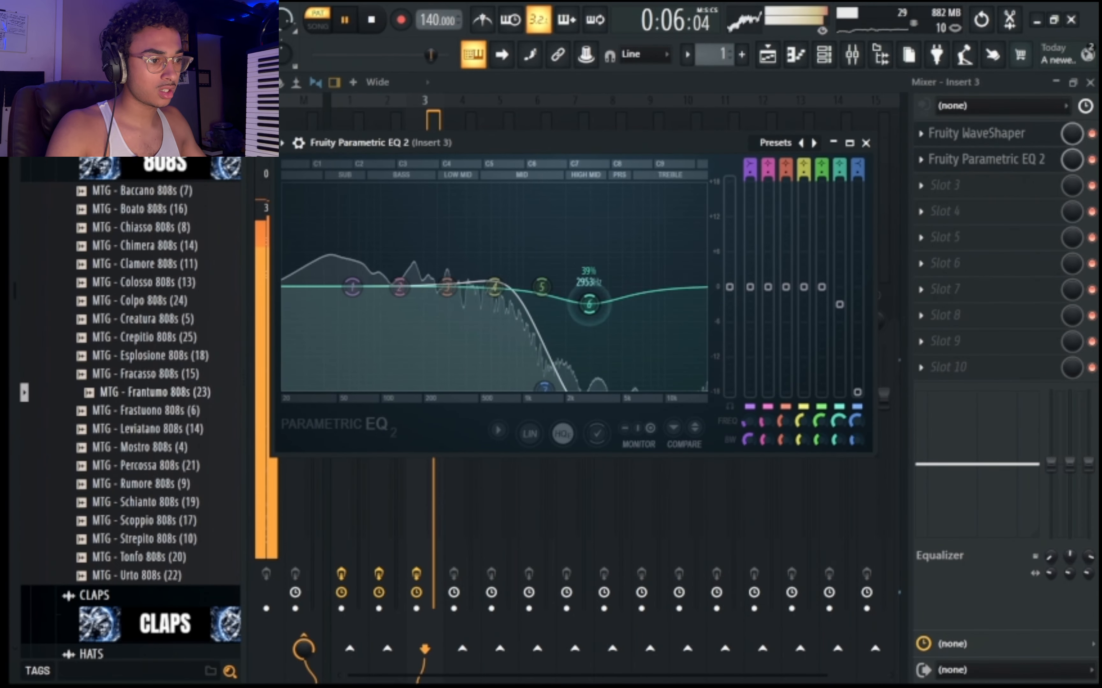
{"action": "left_click_drag", "start_coordinate": [587, 289], "coordinate": [592, 389]}
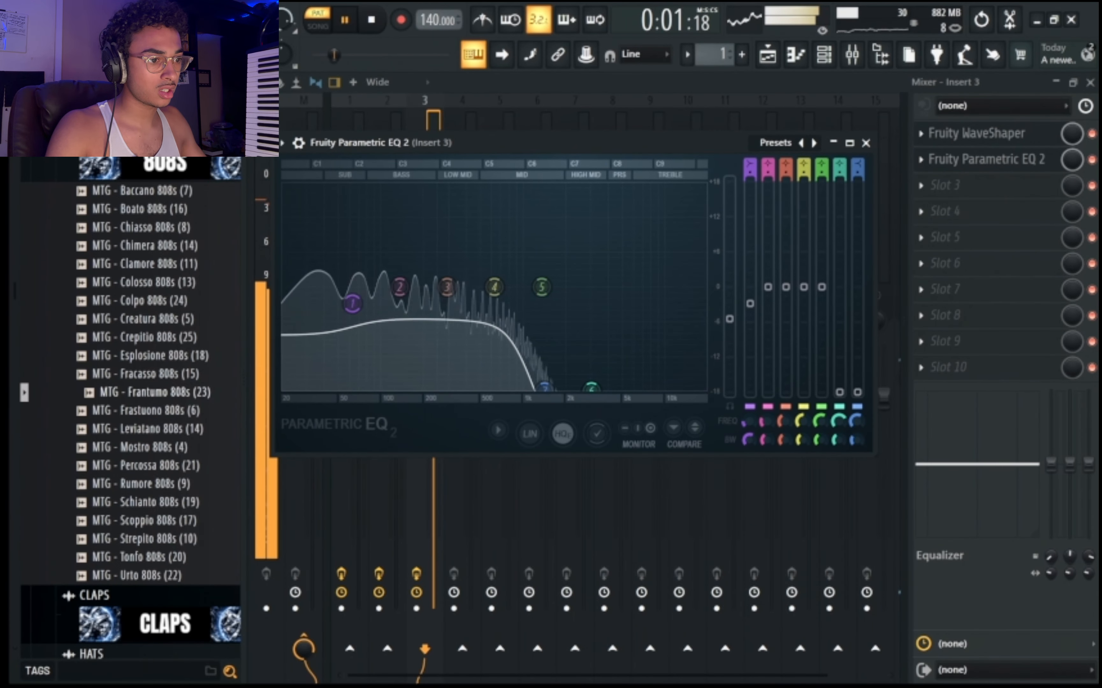
{"action": "left_click_drag", "start_coordinate": [730, 320], "coordinate": [730, 322]}
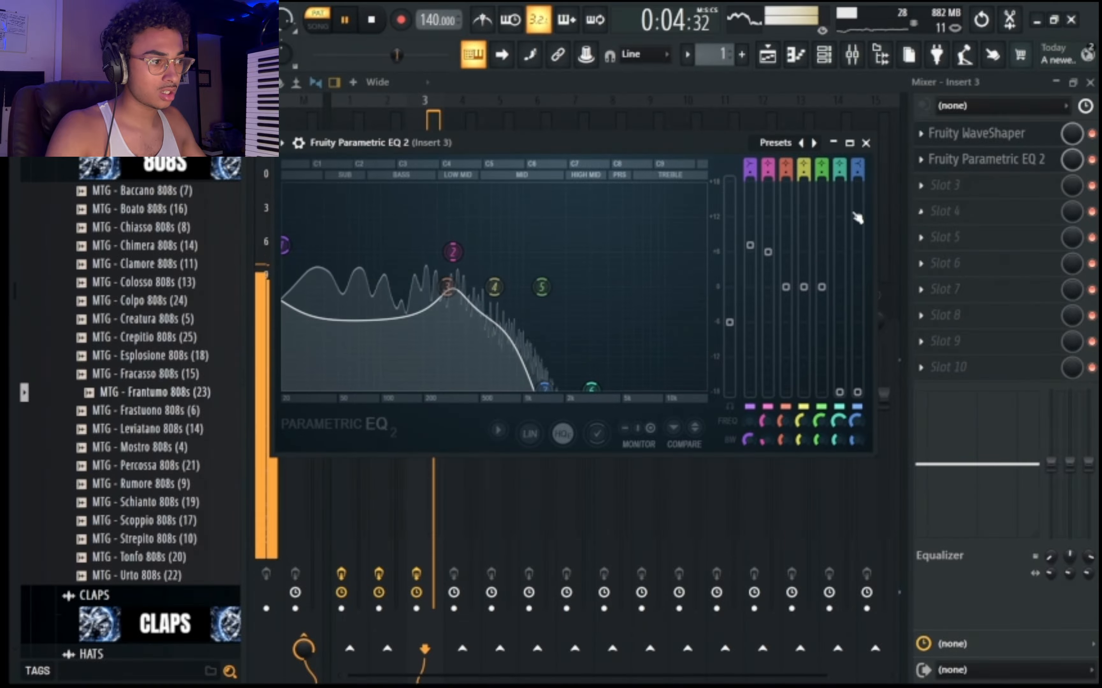
Unmute Inserts 4 to 15 in the mixer.
{"action": "left_click", "coordinate": [954, 188]}
{"action": "left_click", "coordinate": [381, 209]}
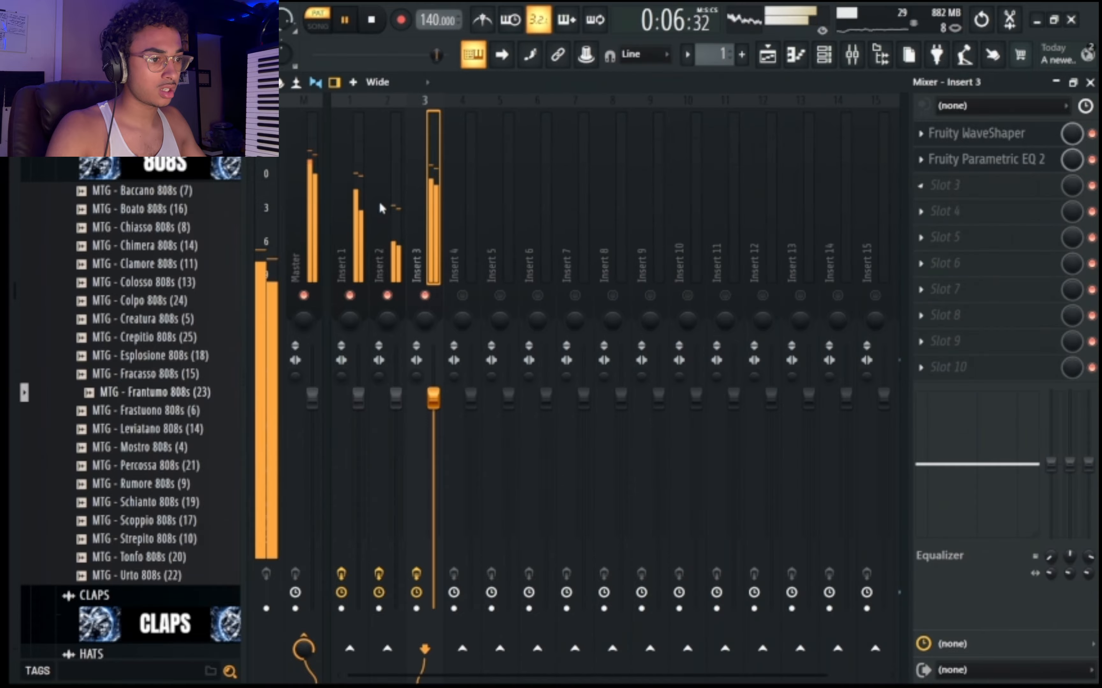
{"action": "left_click_drag", "start_coordinate": [875, 295], "coordinate": [472, 294]}
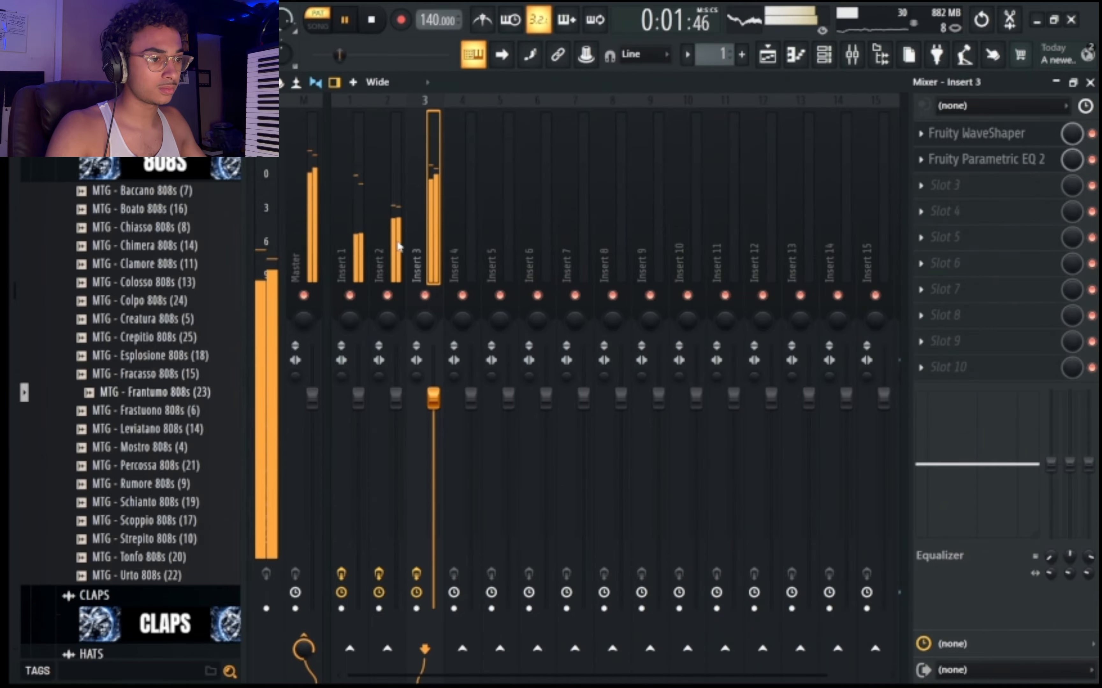
Stop playback and clone the first Toxic Biohazard channel in the channel rack.
{"action": "left_click", "coordinate": [824, 54]}
{"action": "key", "text": "space"}
{"action": "right_click", "coordinate": [500, 119]}
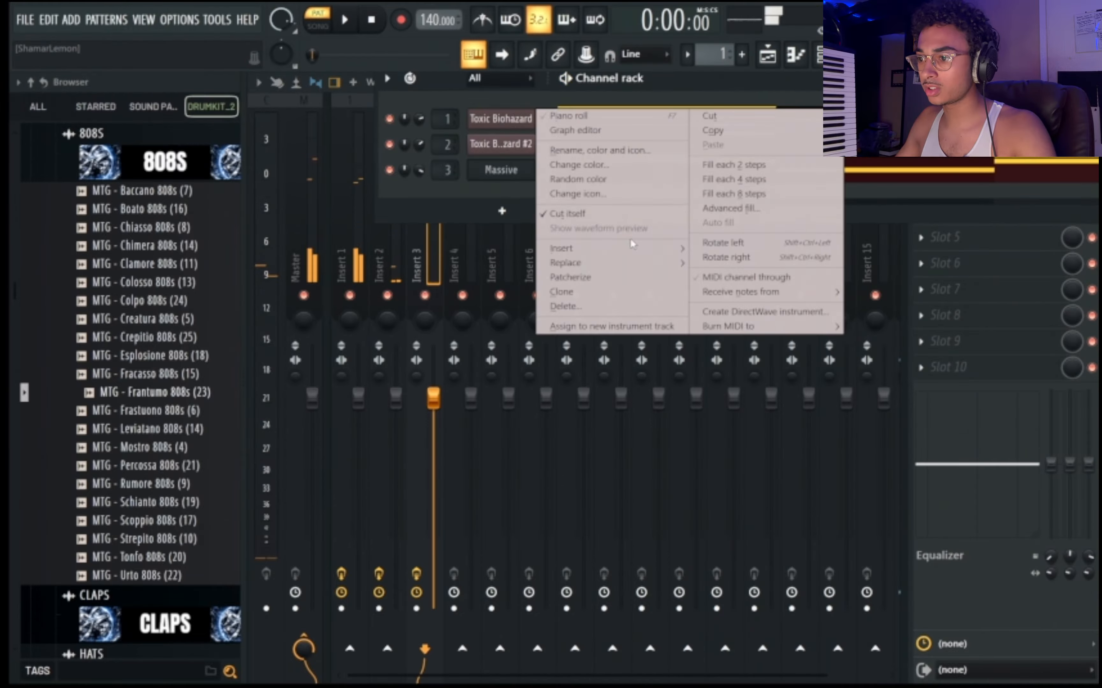
{"action": "left_click", "coordinate": [564, 291]}
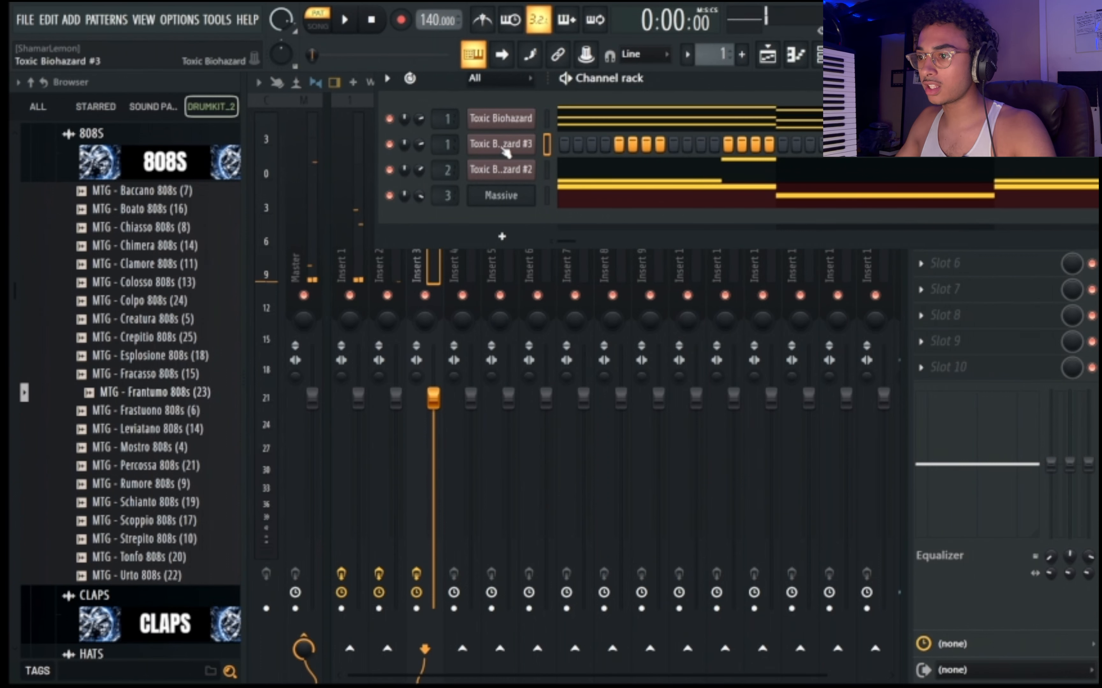
Load the PercPiano preset from the Keyboards bank into the cloned Toxic Biohazard channel.
{"action": "left_click", "coordinate": [519, 146]}
{"action": "left_click", "coordinate": [653, 246]}
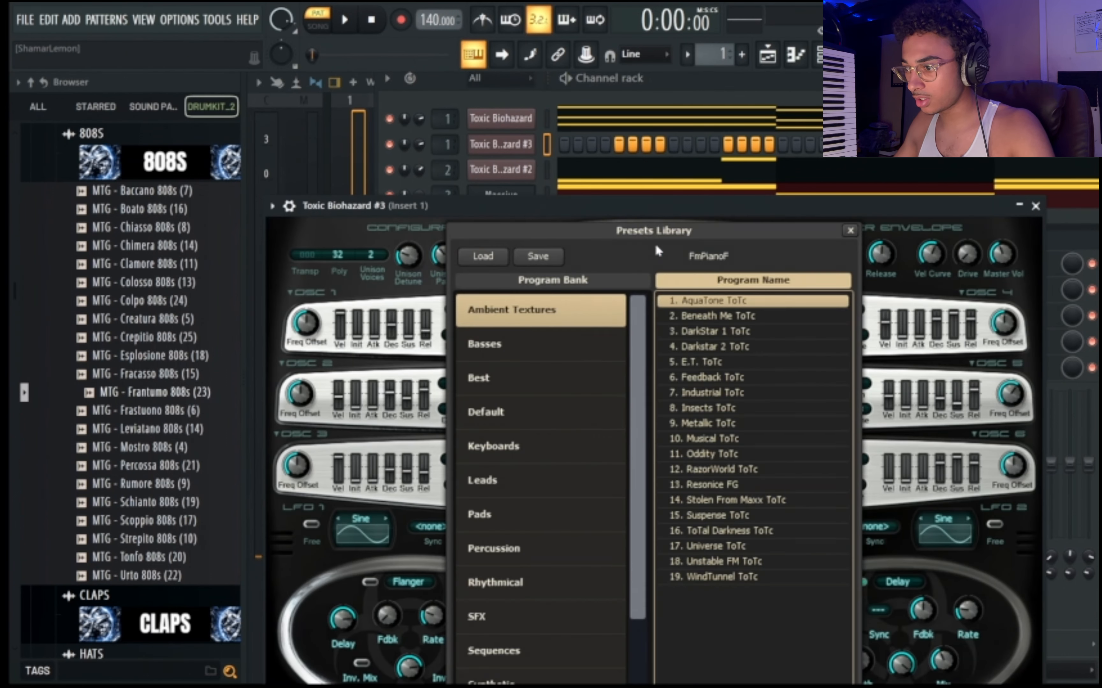
{"action": "left_click", "coordinate": [496, 447]}
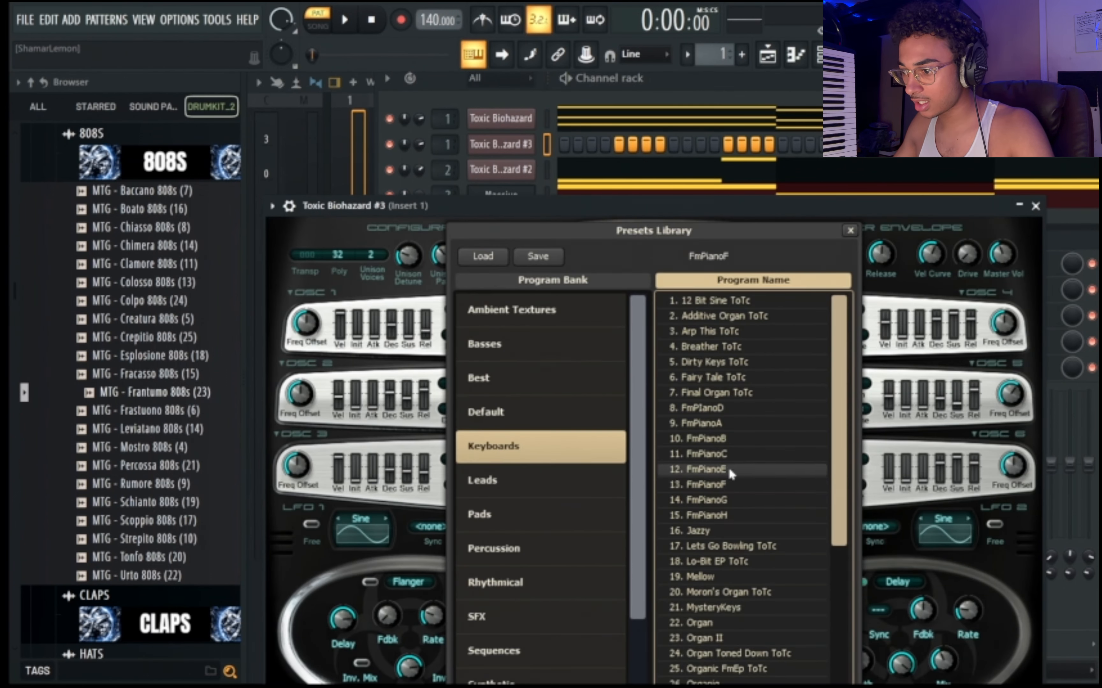
{"action": "scroll", "coordinate": [729, 467], "scroll_direction": "down", "scroll_amount": 5}
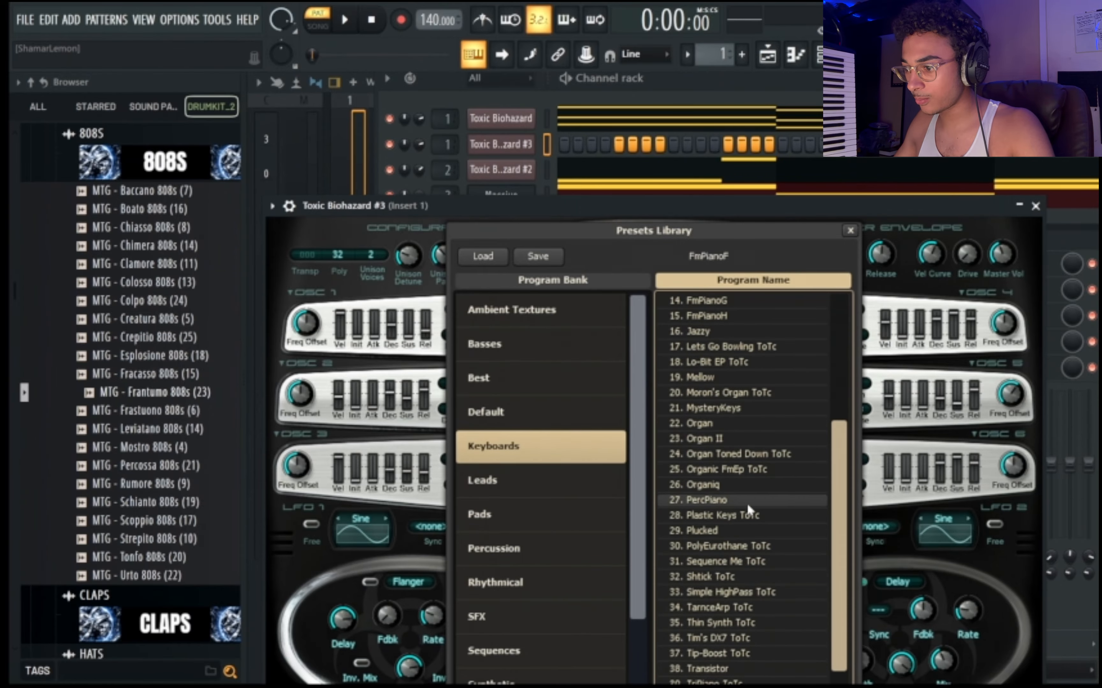
{"action": "scroll", "coordinate": [749, 504], "scroll_direction": "down", "scroll_amount": 1}
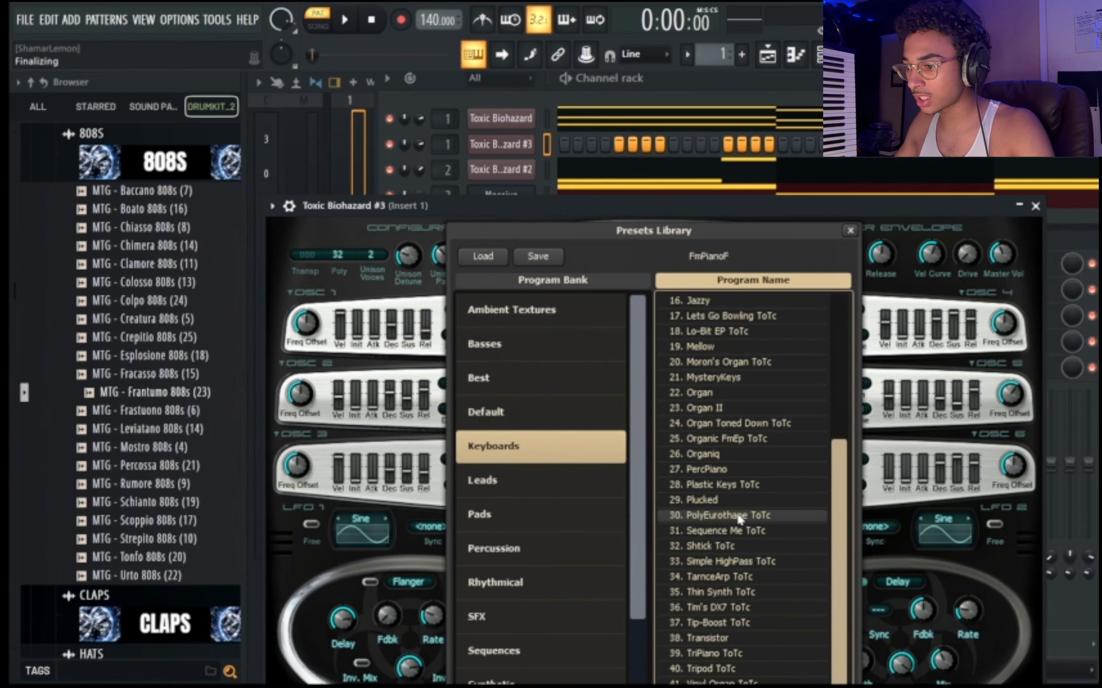
{"action": "double_click", "coordinate": [768, 468]}
Start a melody in the cloned channel's piano roll with alternating one-step G#5 and C#5 notes from the beginning of bar 1.
{"action": "left_click", "coordinate": [795, 54]}
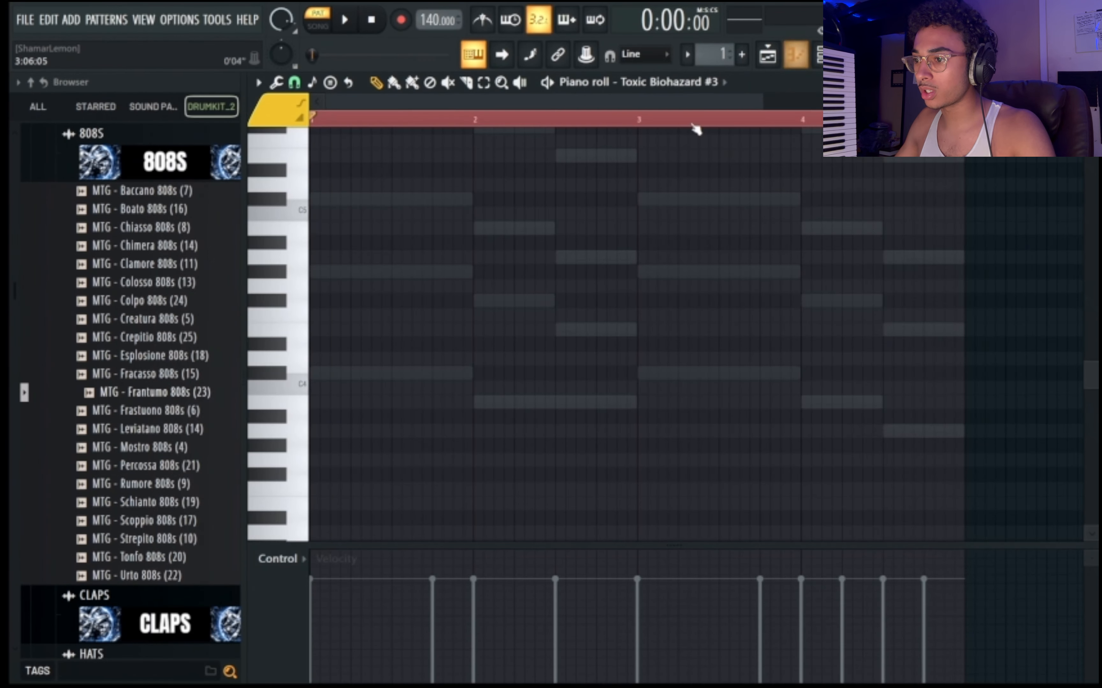
{"action": "scroll", "coordinate": [373, 321], "scroll_direction": "up", "scroll_amount": 3}
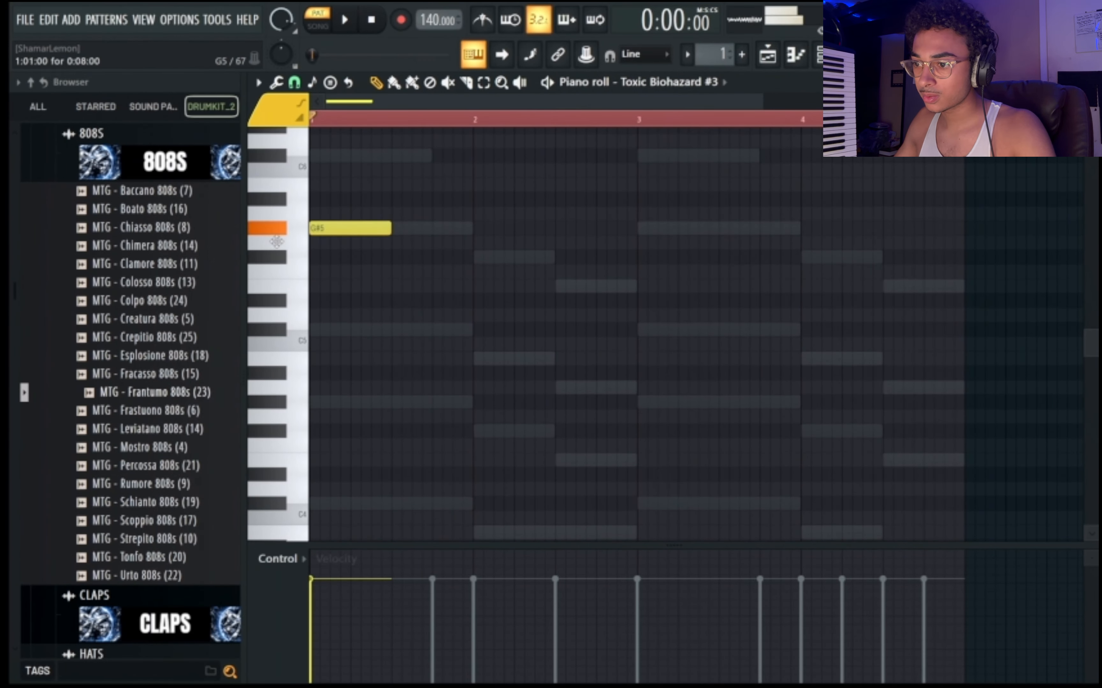
{"action": "left_click", "coordinate": [319, 226]}
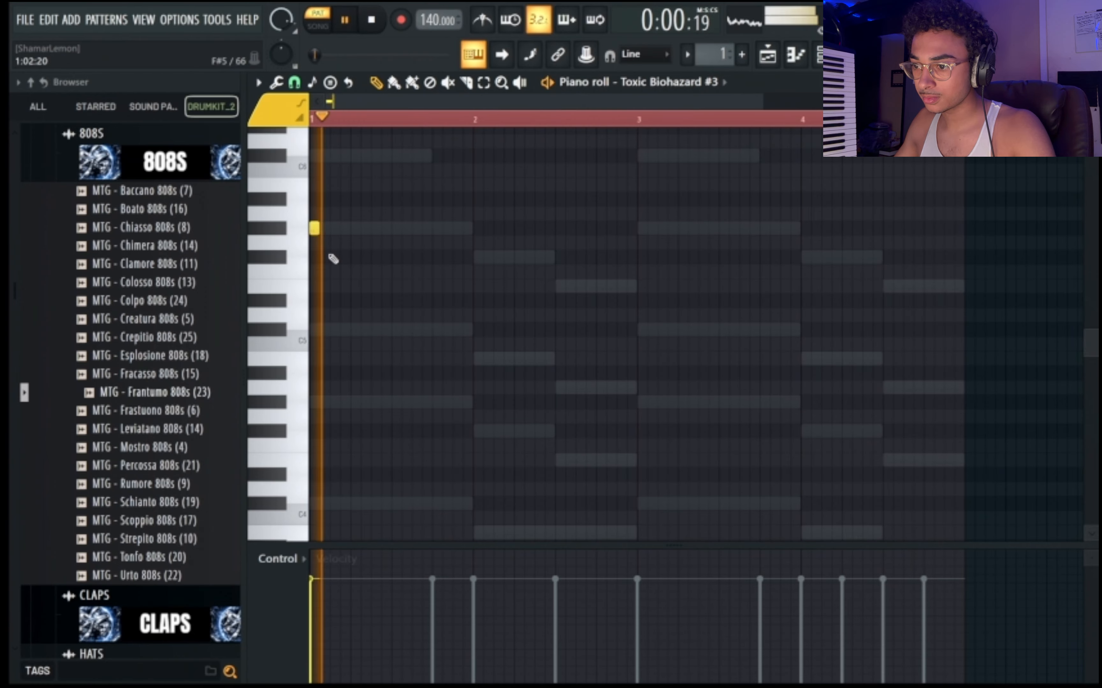
{"action": "left_click", "coordinate": [323, 332]}
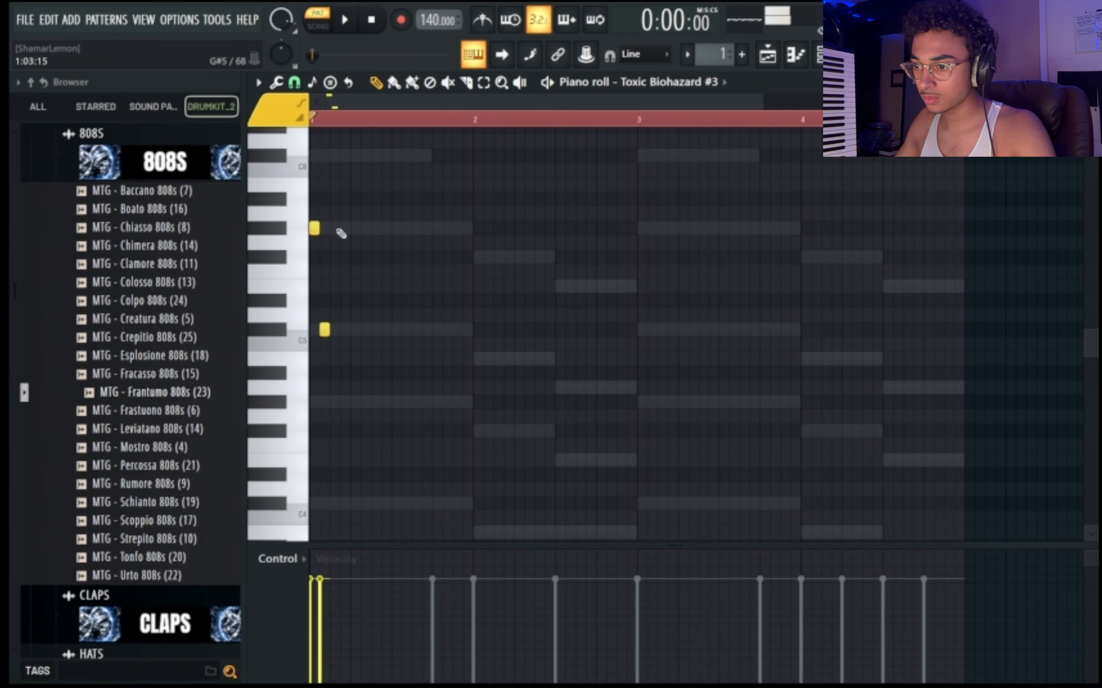
{"action": "key", "text": "space"}
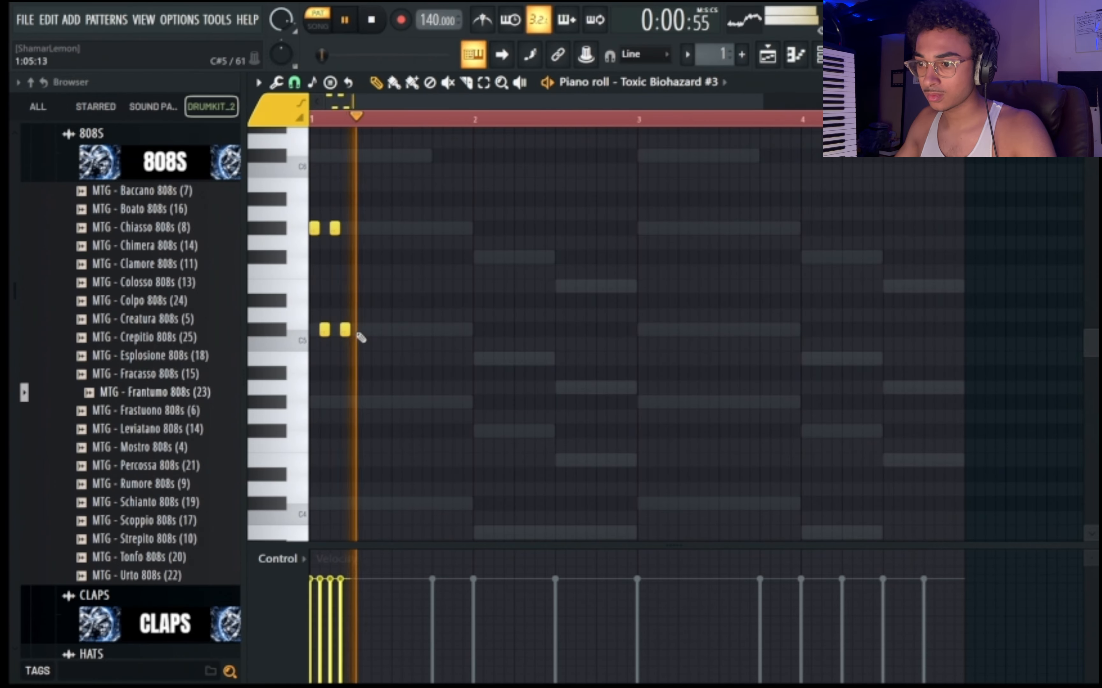
{"action": "key", "text": "space"}
Complete the half-bar pattern with G#5 on step 5 and C#5 on step 6, leaving steps 4, 7 and 8 empty.
{"action": "left_click", "coordinate": [355, 229]}
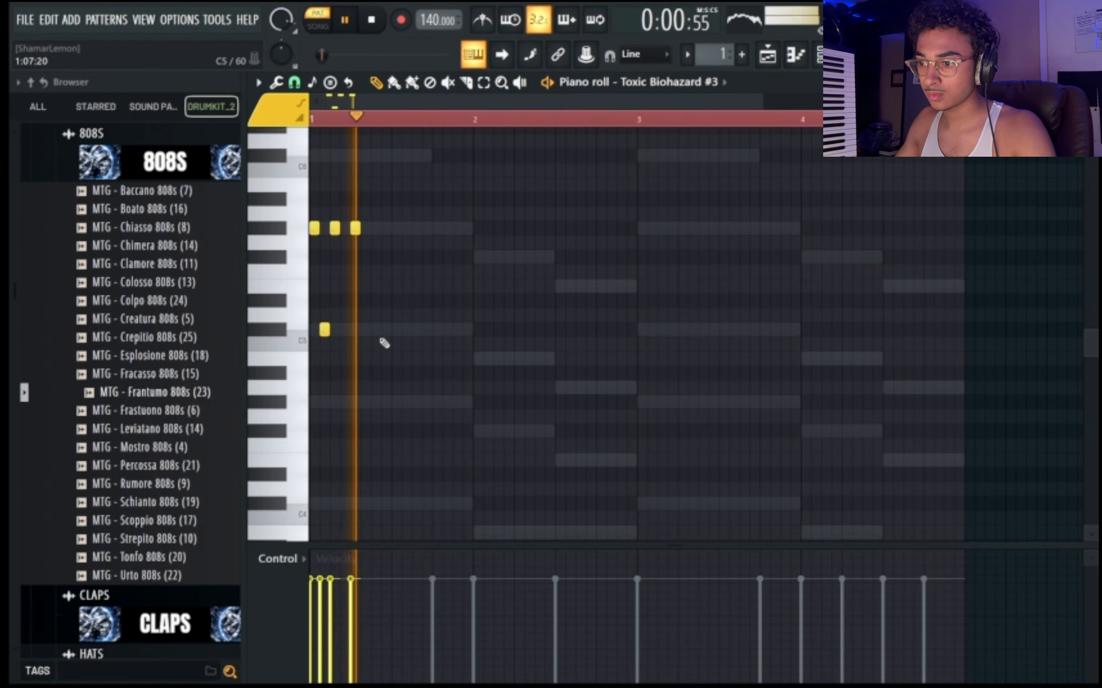
{"action": "left_click", "coordinate": [365, 330]}
{"action": "left_click", "coordinate": [376, 228]}
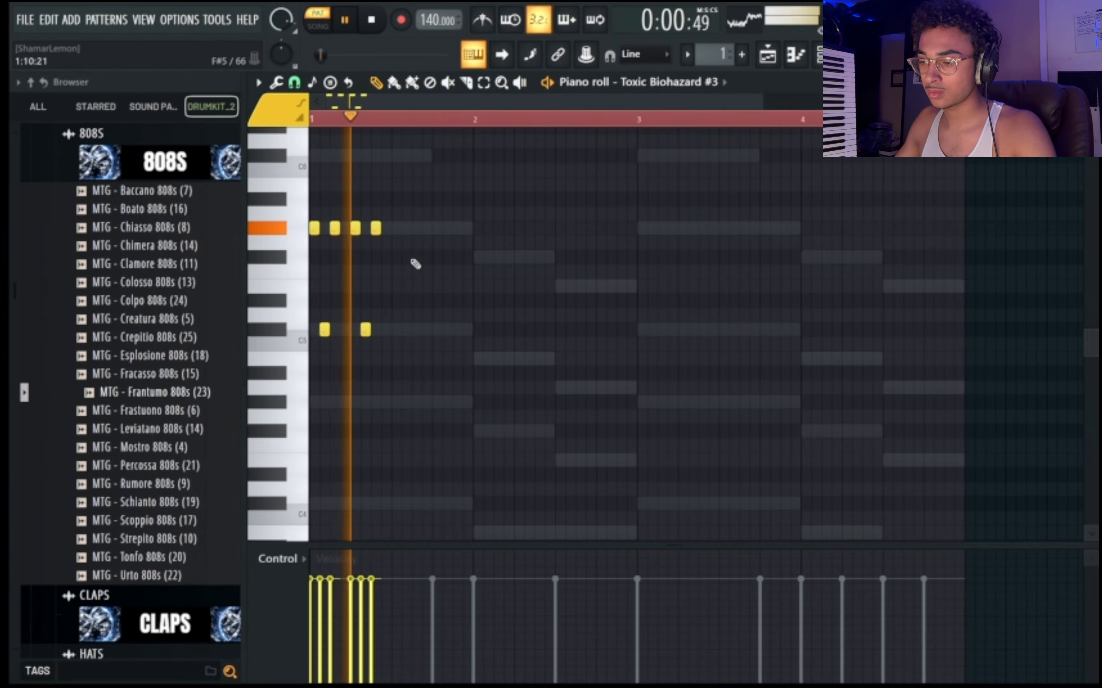
{"action": "key", "text": "space"}
{"action": "right_click", "coordinate": [376, 229]}
{"action": "key", "text": "space"}
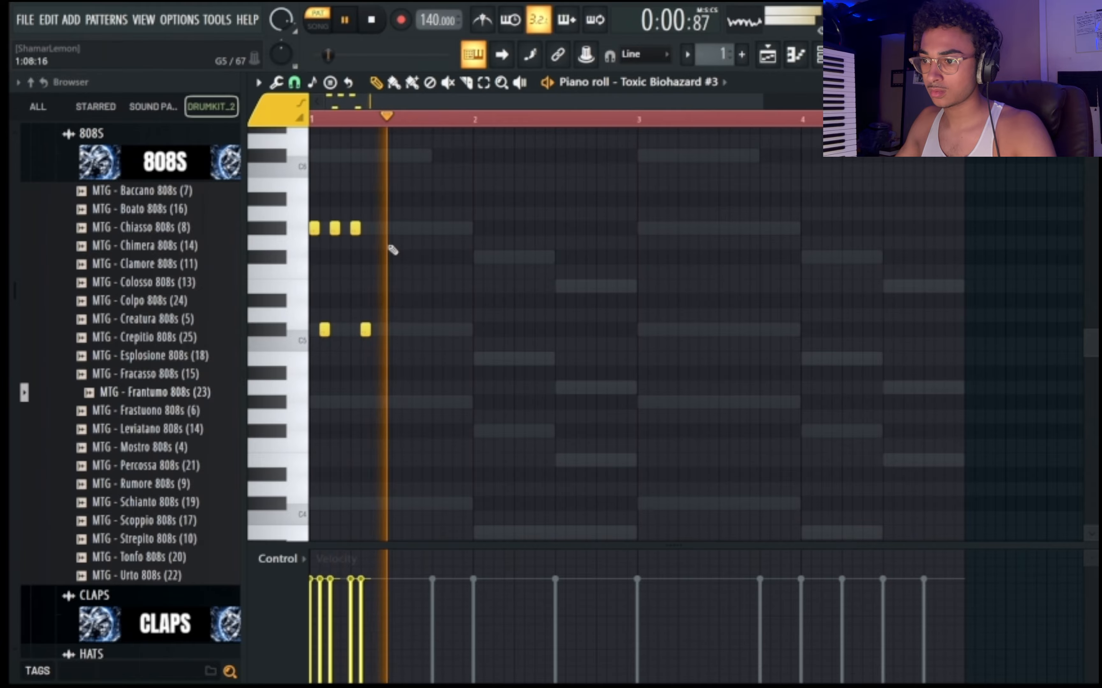
{"action": "key", "text": "space"}
Duplicate the half-bar pattern repeatedly until the G#5 and C#5 notes fill all four bars.
{"action": "key", "text": "ctrl+a"}
{"action": "left_click_drag", "start_coordinate": [351, 229], "coordinate": [594, 231]}
{"action": "left_click", "coordinate": [471, 272], "text": "ctrl"}
{"action": "key", "text": "space"}
{"action": "key", "text": "ctrl+a"}
{"action": "key", "text": "space"}
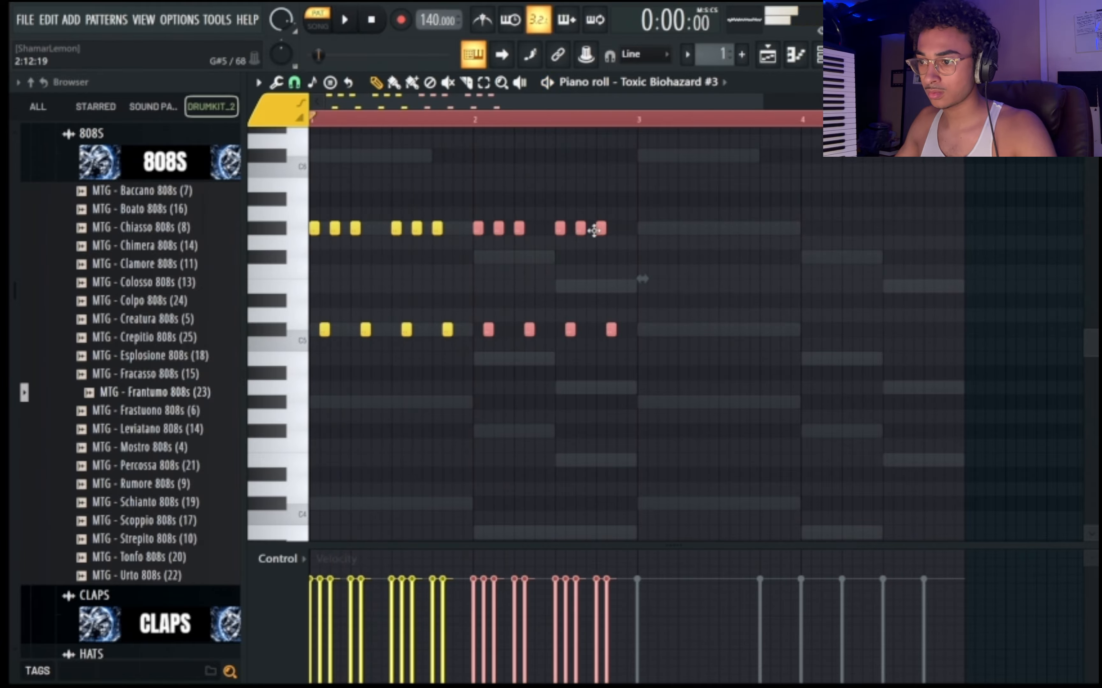
{"action": "key", "text": "space"}
{"action": "key", "text": "ctrl+a"}
{"action": "left_click_drag", "start_coordinate": [499, 229], "coordinate": [801, 231]}
{"action": "left_click", "coordinate": [718, 284], "text": "ctrl"}
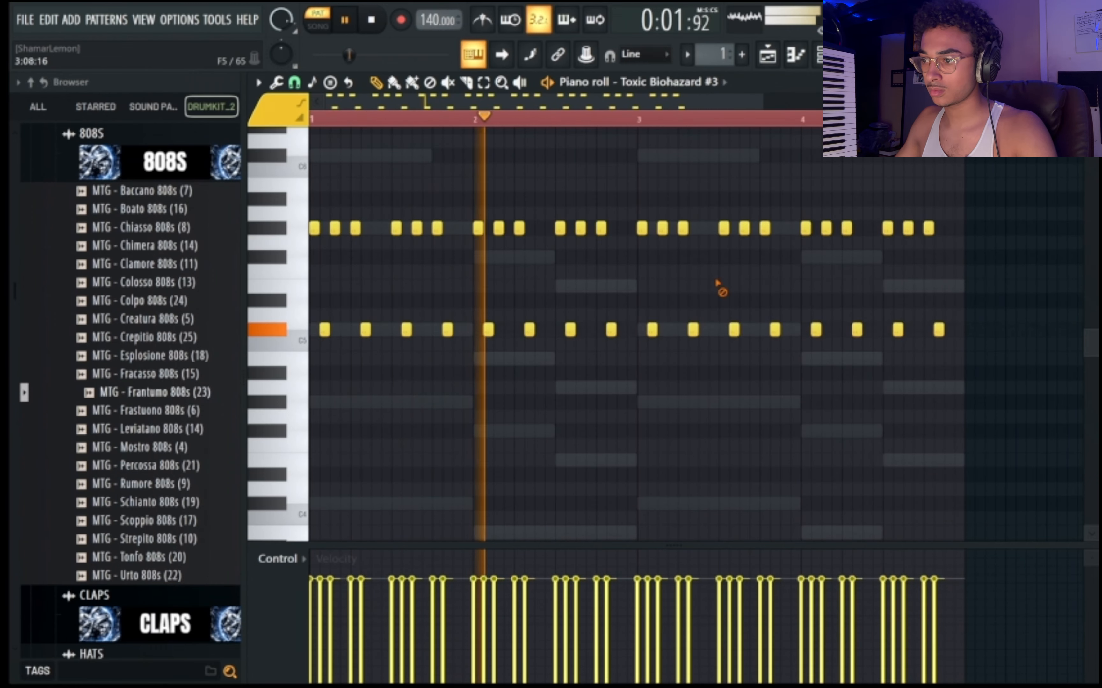
Add one-step C#6 notes on step 5 of each of the four bars and an E6 note on step 13 of bar 4.
{"action": "scroll", "coordinate": [657, 268], "scroll_direction": "up", "scroll_amount": 2}
{"action": "left_click", "coordinate": [629, 242]}
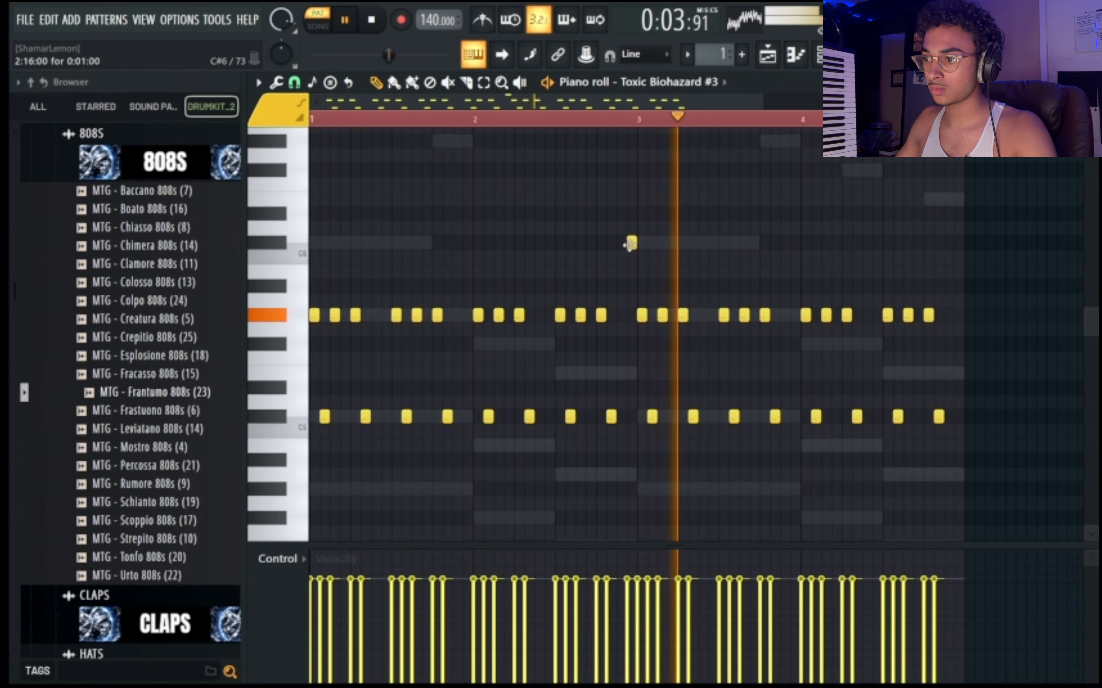
{"action": "left_click_drag", "start_coordinate": [624, 242], "coordinate": [355, 243]}
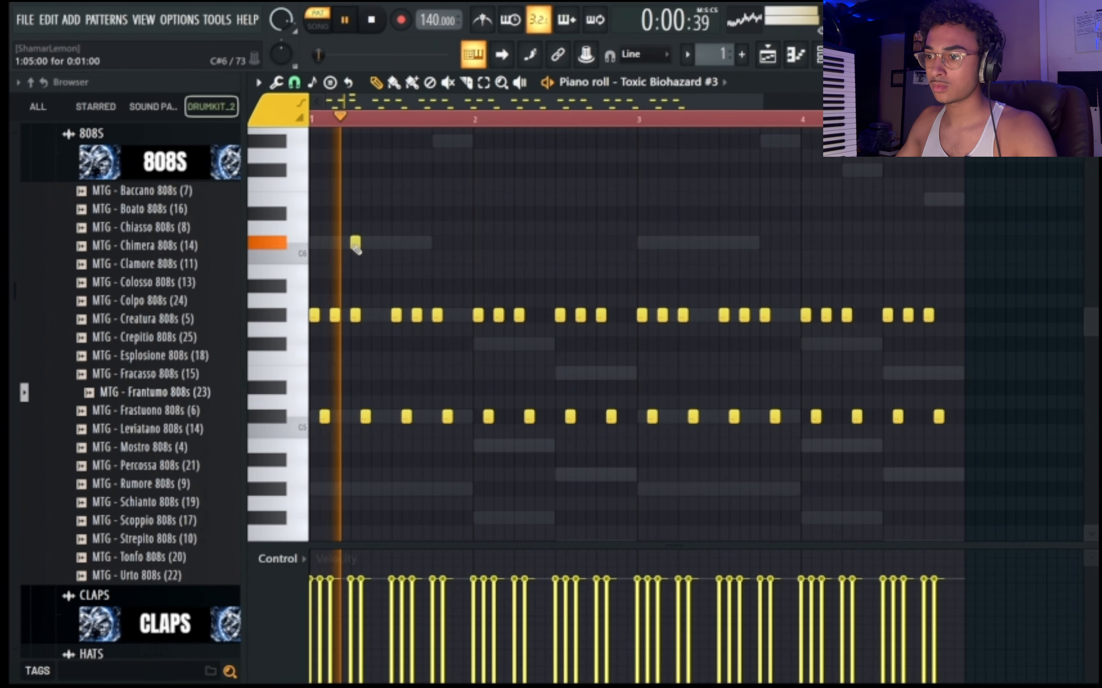
{"action": "left_click", "coordinate": [519, 242]}
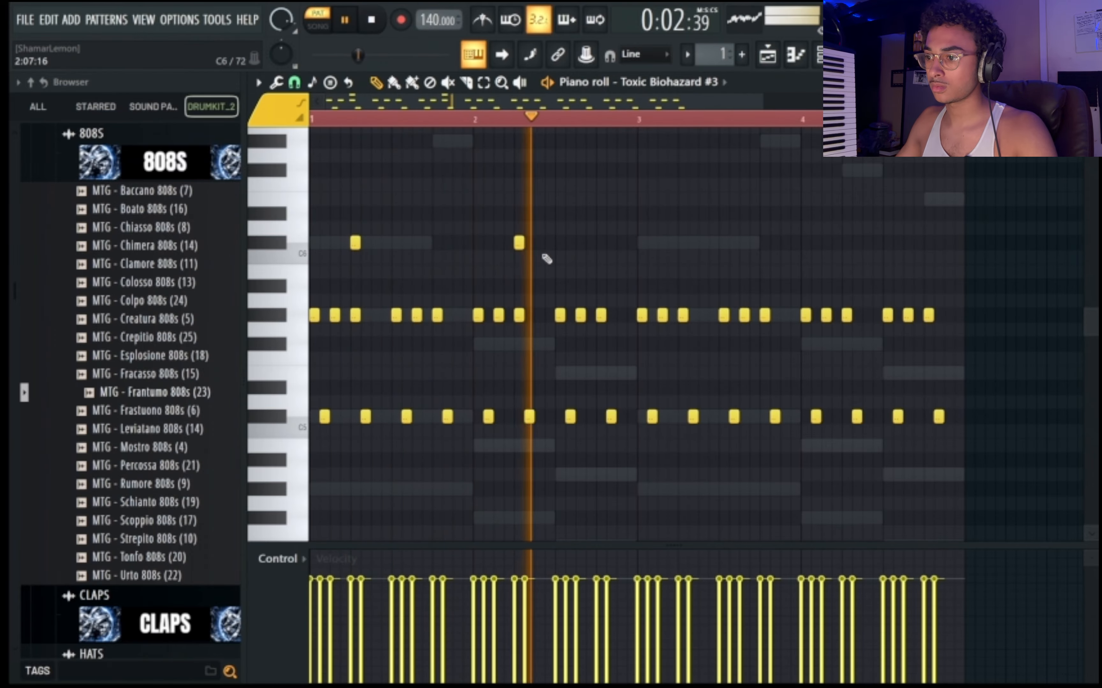
{"action": "left_click", "coordinate": [683, 243]}
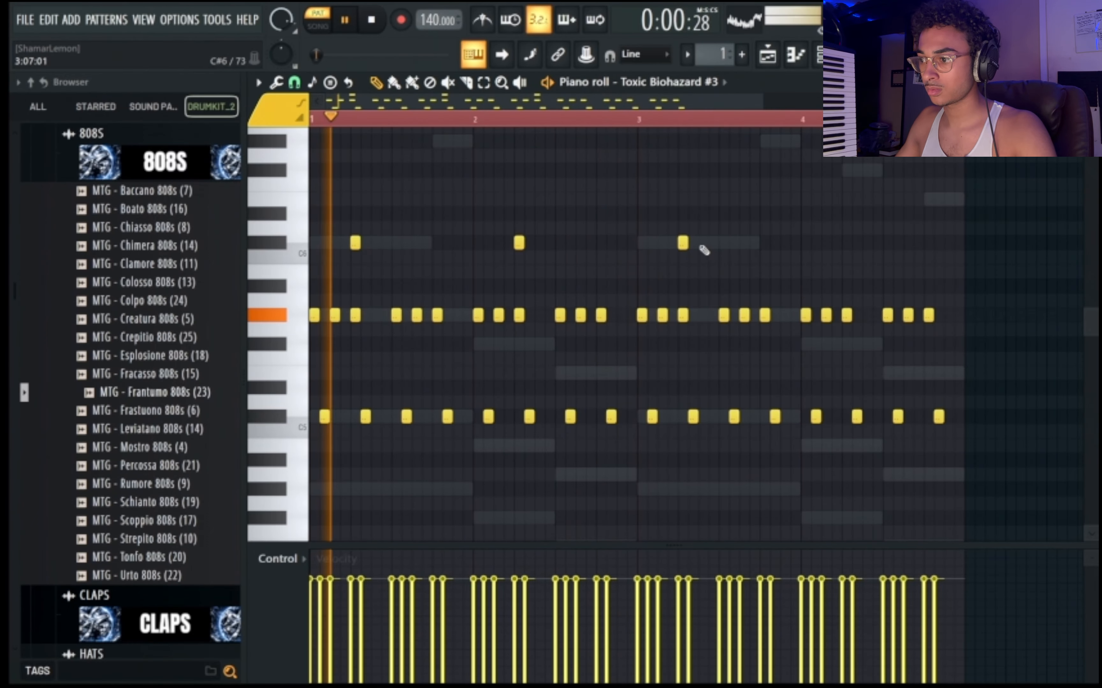
{"action": "left_click", "coordinate": [750, 243]}
{"action": "left_click_drag", "start_coordinate": [750, 242], "coordinate": [845, 243]}
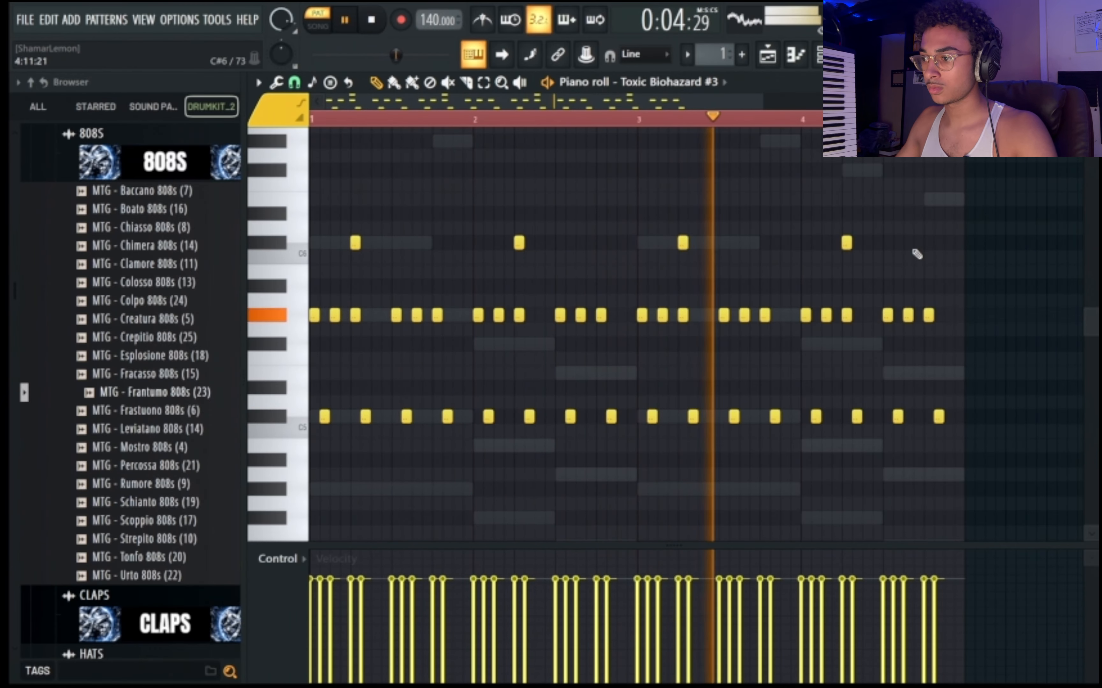
{"action": "left_click", "coordinate": [928, 199]}
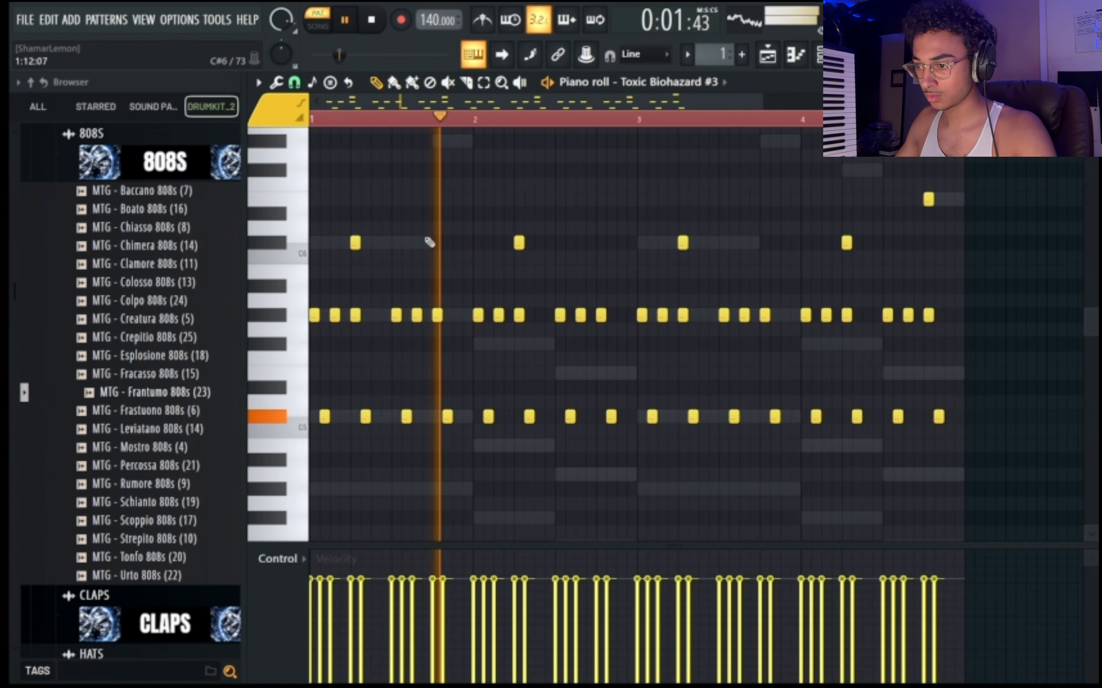
Add one-step G#6 notes on step 13 of bars 1 and 3.
{"action": "key", "text": "space"}
{"action": "left_click", "coordinate": [406, 256]}
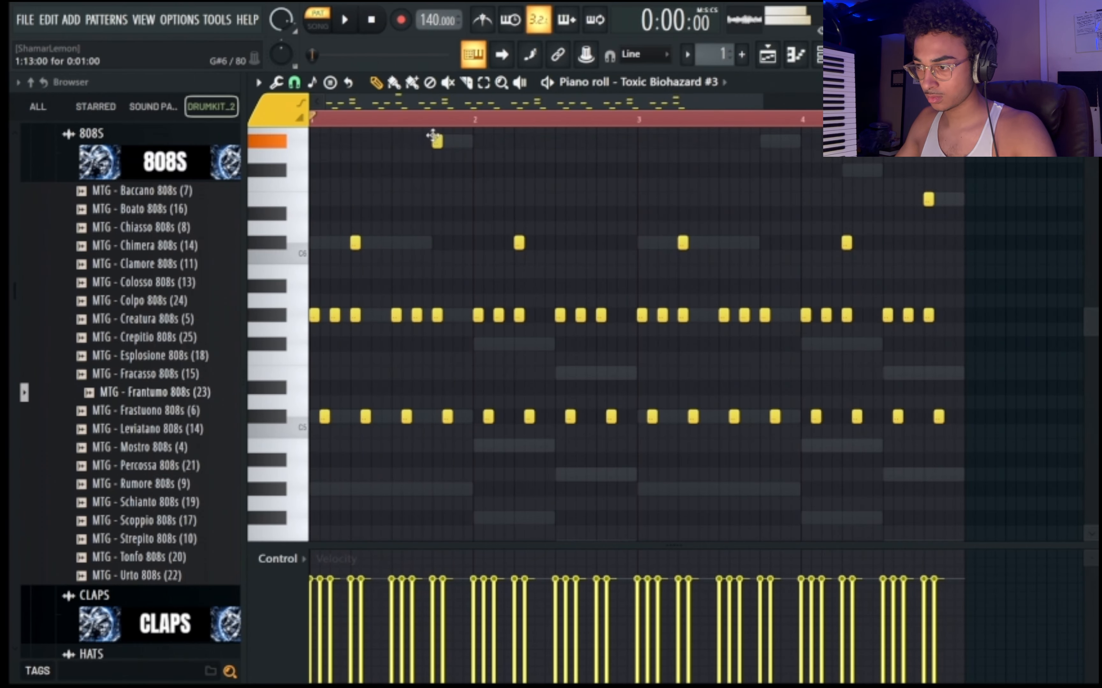
{"action": "key", "text": "space"}
{"action": "scroll", "coordinate": [537, 243], "scroll_direction": "up", "scroll_amount": 3}
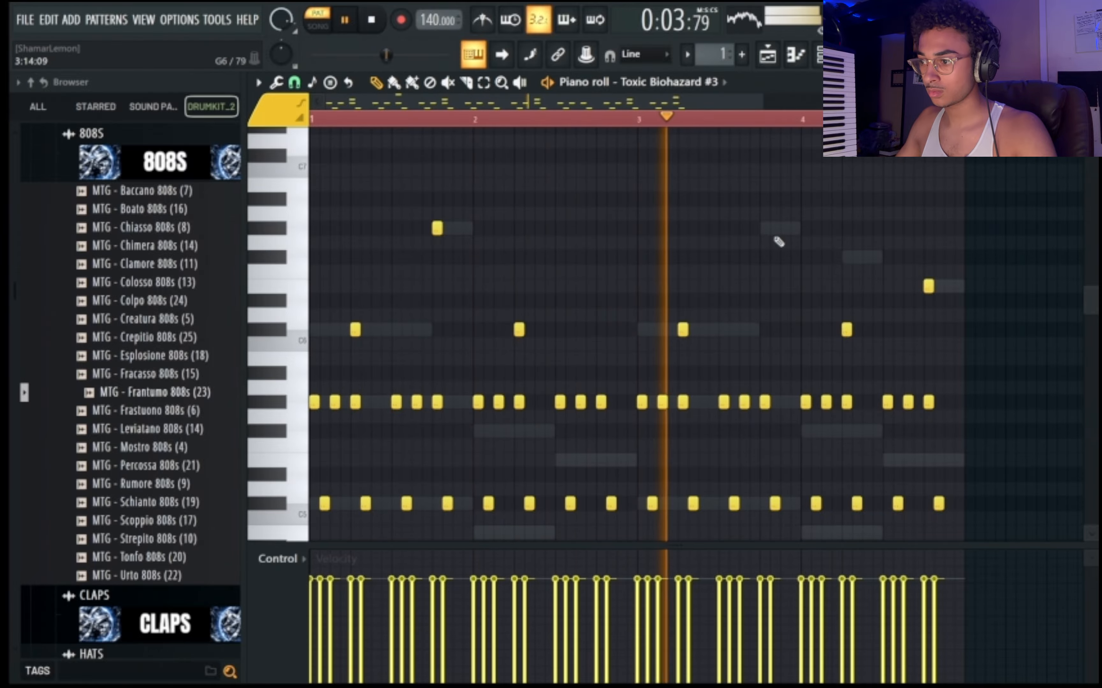
{"action": "left_click", "coordinate": [765, 228]}
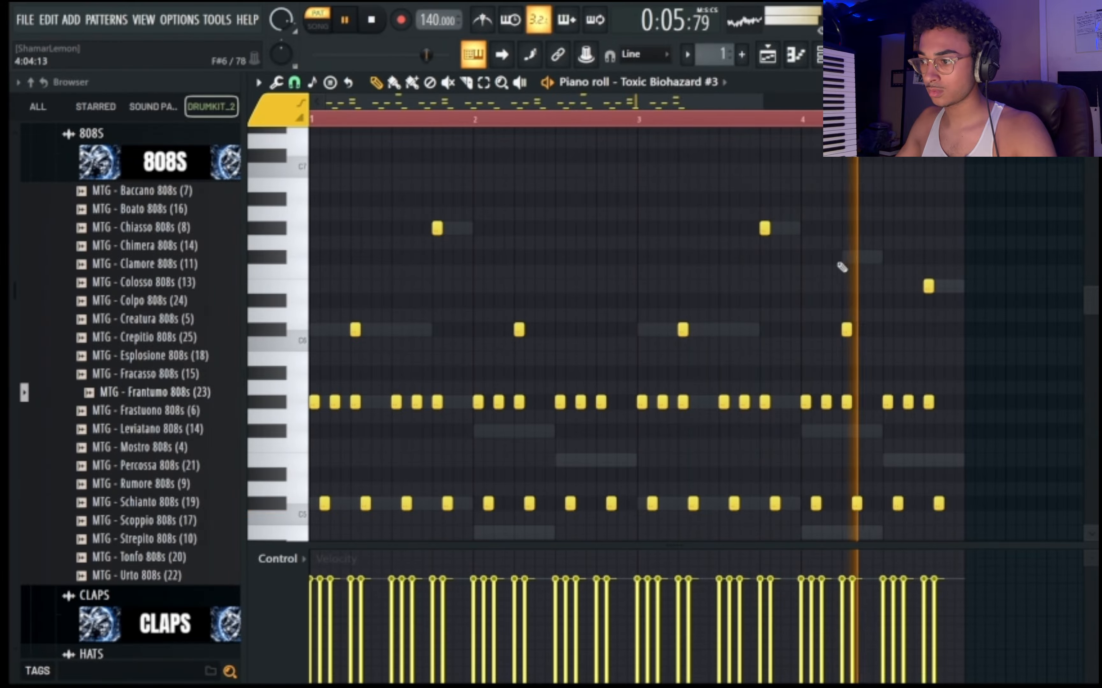
Select all four channels in the channel rack and transpose their notes up 3 semitones.
{"action": "left_click", "coordinate": [795, 54]}
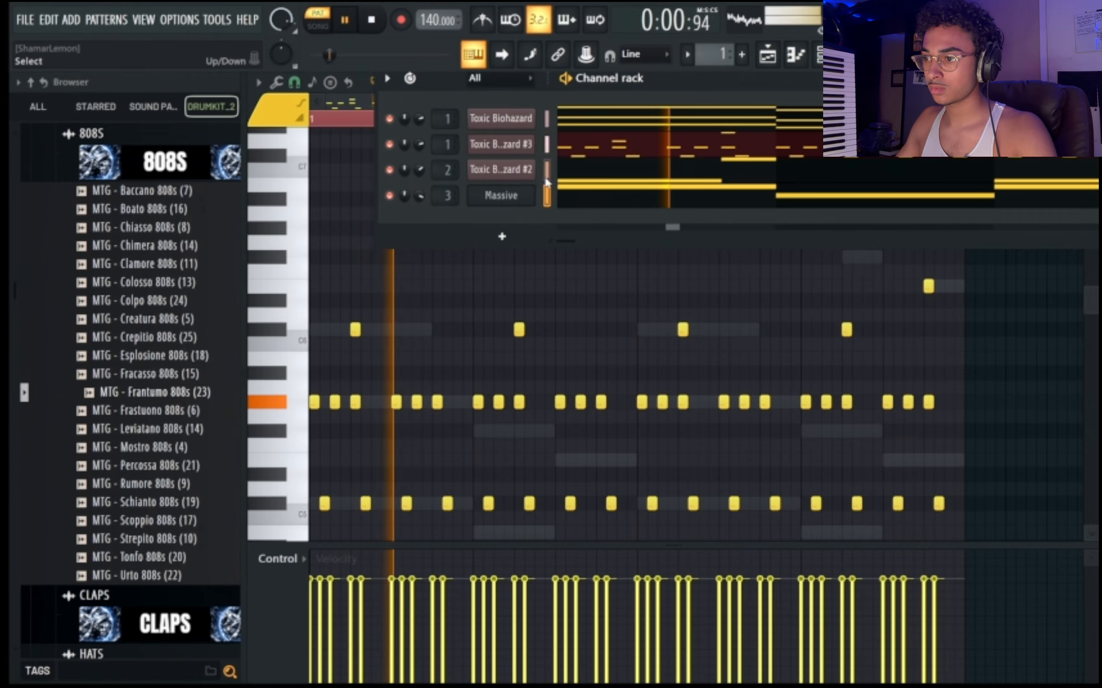
{"action": "left_click", "coordinate": [388, 79]}
{"action": "left_click", "coordinate": [435, 273]}
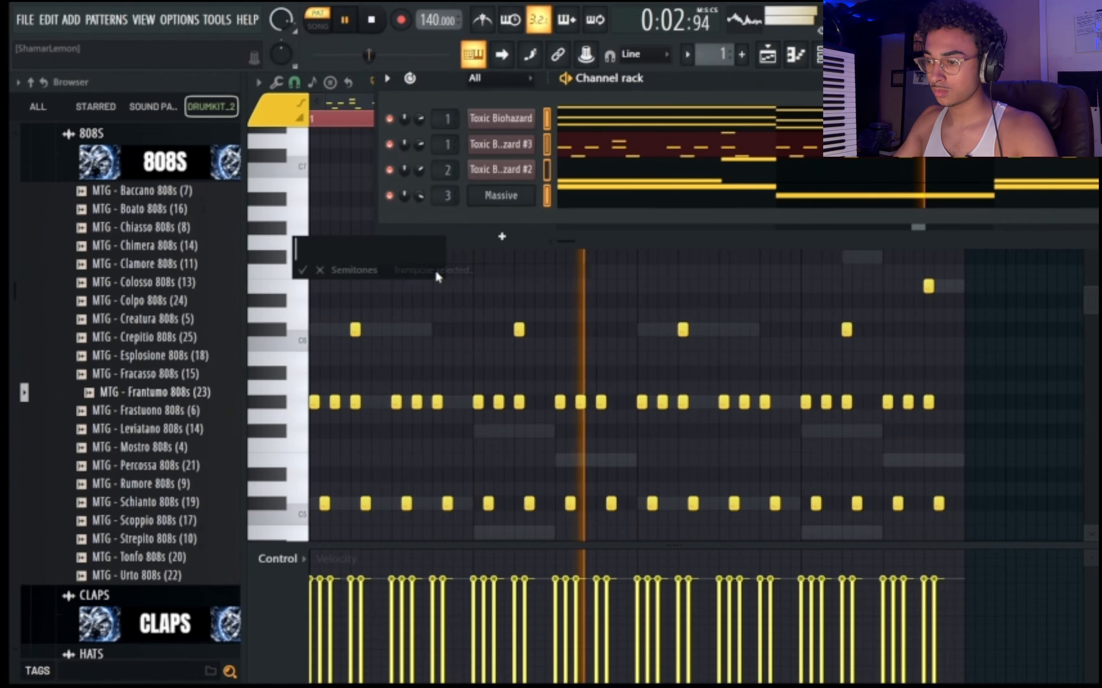
{"action": "type", "text": "3"}
{"action": "key", "text": "Return"}
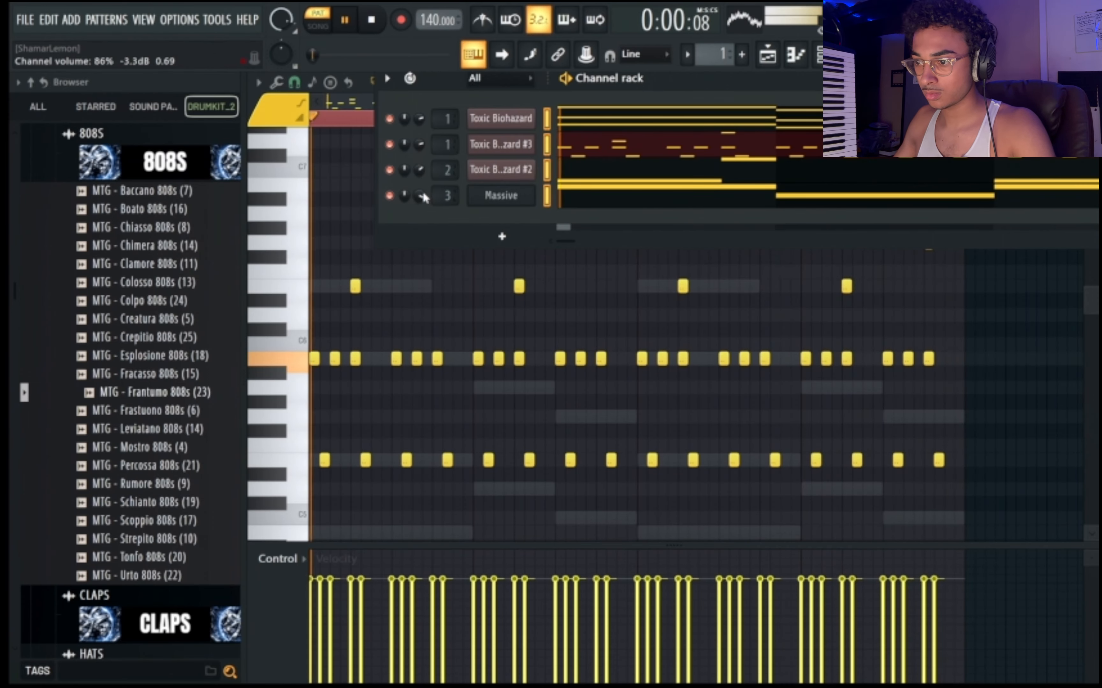
Open the High Hats folder of the drum kit and audition several high hat samples.
{"action": "scroll", "coordinate": [163, 208], "scroll_direction": "up", "scroll_amount": 2}
{"action": "left_click", "coordinate": [160, 266]}
{"action": "scroll", "coordinate": [195, 315], "scroll_direction": "down", "scroll_amount": 2}
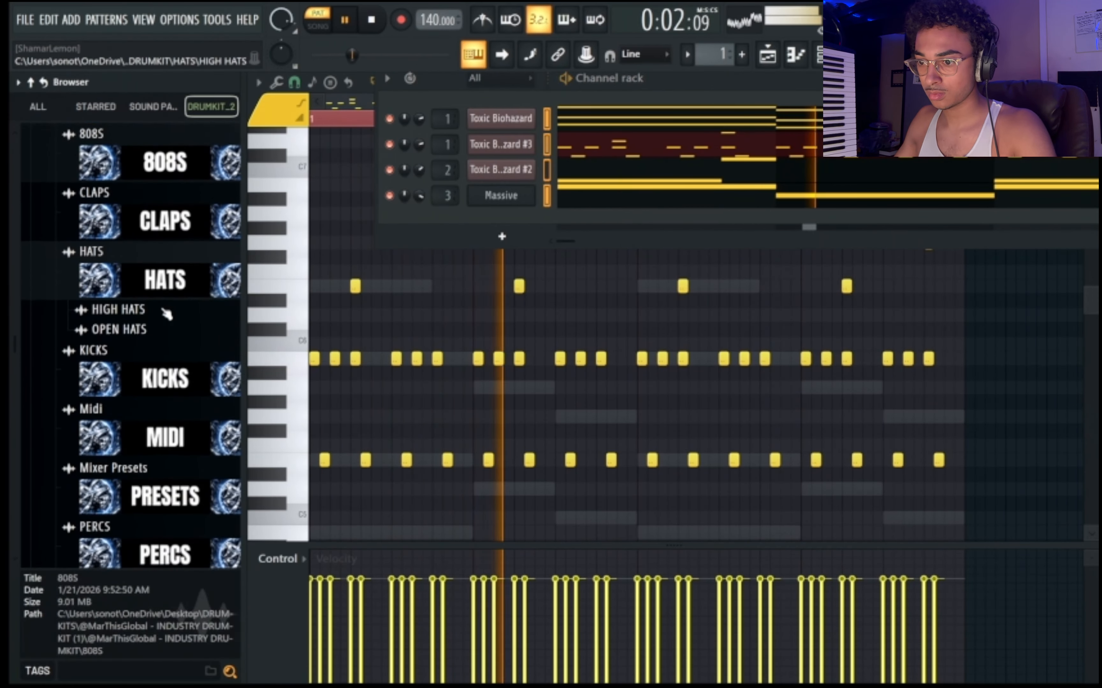
{"action": "left_click", "coordinate": [167, 313]}
{"action": "left_click", "coordinate": [154, 320]}
{"action": "left_click", "coordinate": [169, 338]}
{"action": "left_click", "coordinate": [177, 357]}
{"action": "left_click", "coordinate": [180, 375]}
{"action": "left_click", "coordinate": [185, 393]}
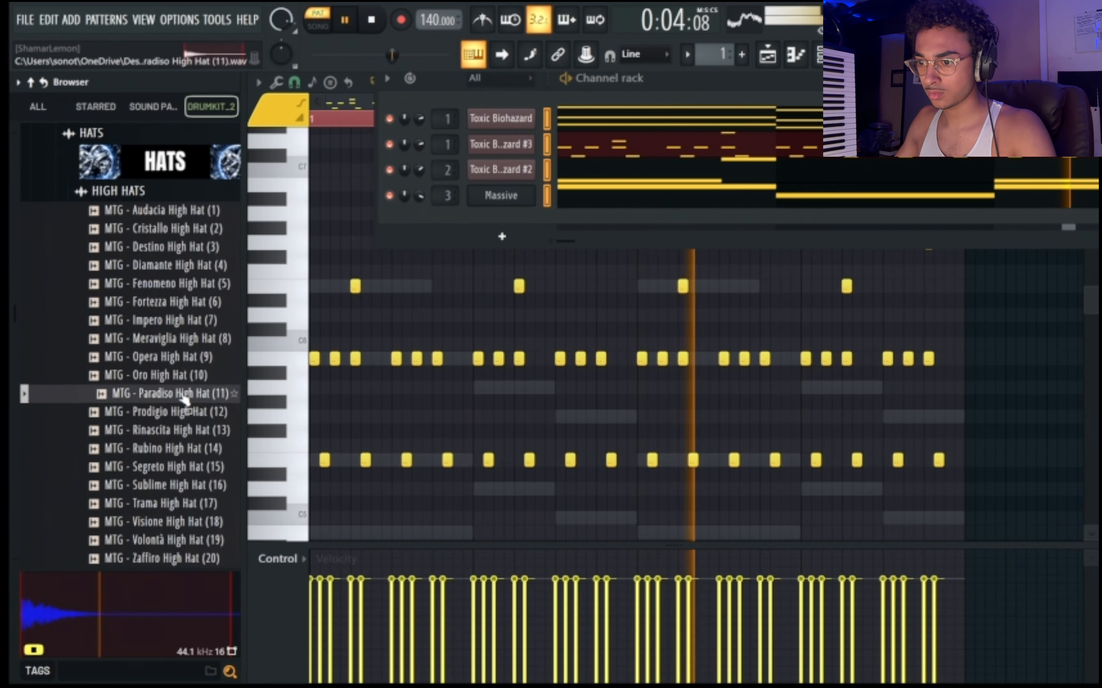
Add MTG - Oro High Hat (10) as a new channel and fill every 2 steps of its sequence.
{"action": "left_click_drag", "start_coordinate": [180, 375], "coordinate": [501, 228]}
{"action": "right_click", "coordinate": [535, 216]}
{"action": "left_click", "coordinate": [733, 269]}
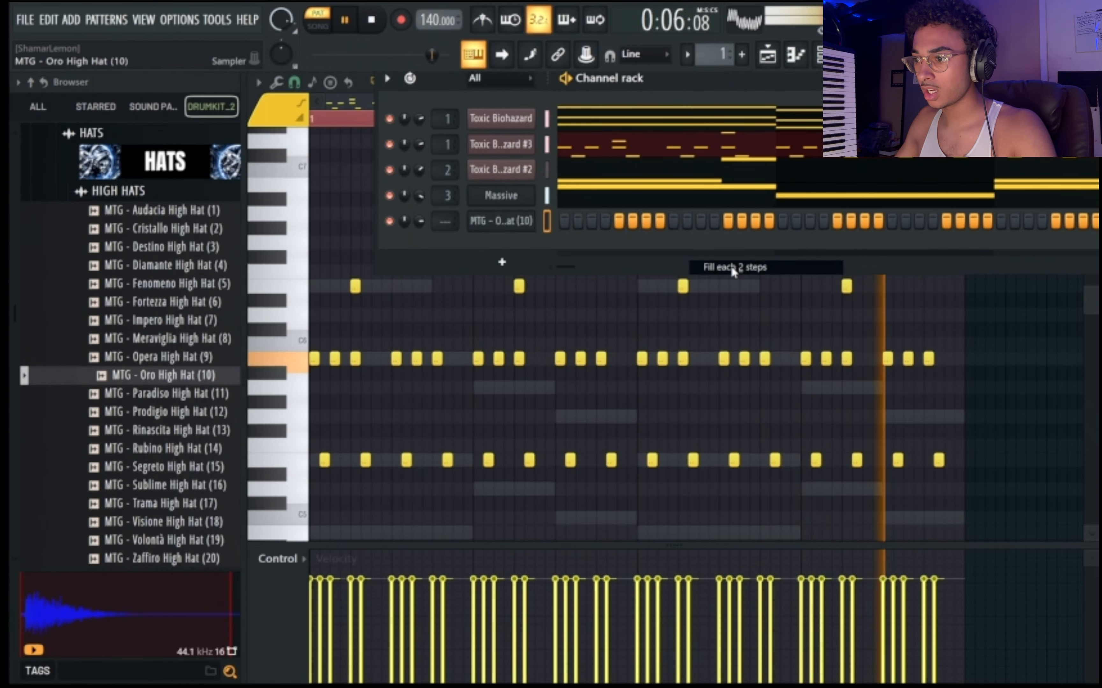
Boost the Oro High Hat sample's gain by about 6% in its Sampler settings and close them.
{"action": "left_click", "coordinate": [501, 221]}
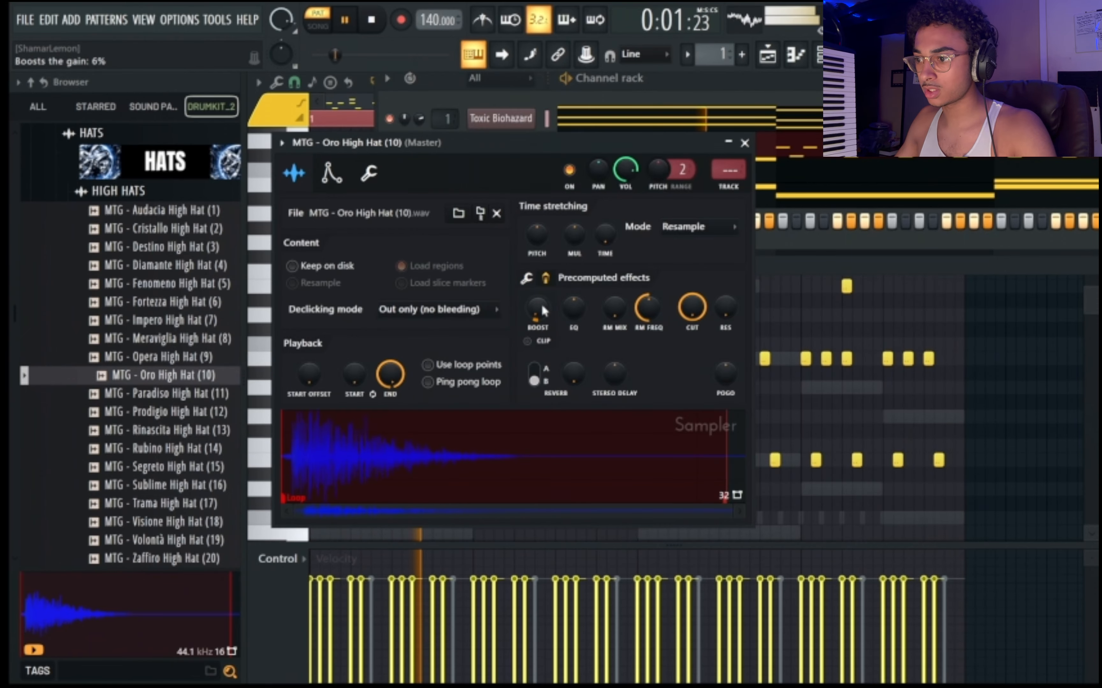
{"action": "left_click", "coordinate": [745, 142]}
{"action": "key", "text": "F6"}
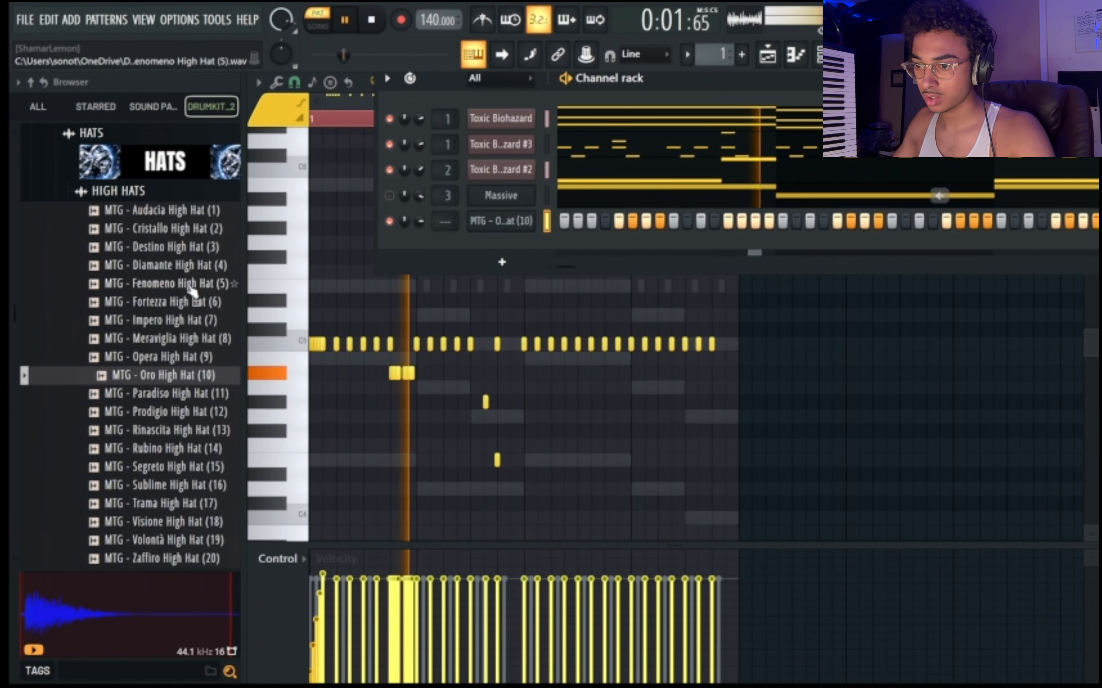
Open the drum kit's Claps folder and audition several clap samples.
{"action": "scroll", "coordinate": [191, 289], "scroll_direction": "up", "scroll_amount": 2}
{"action": "left_click", "coordinate": [169, 279]}
{"action": "left_click", "coordinate": [170, 213]}
{"action": "left_click", "coordinate": [160, 369]}
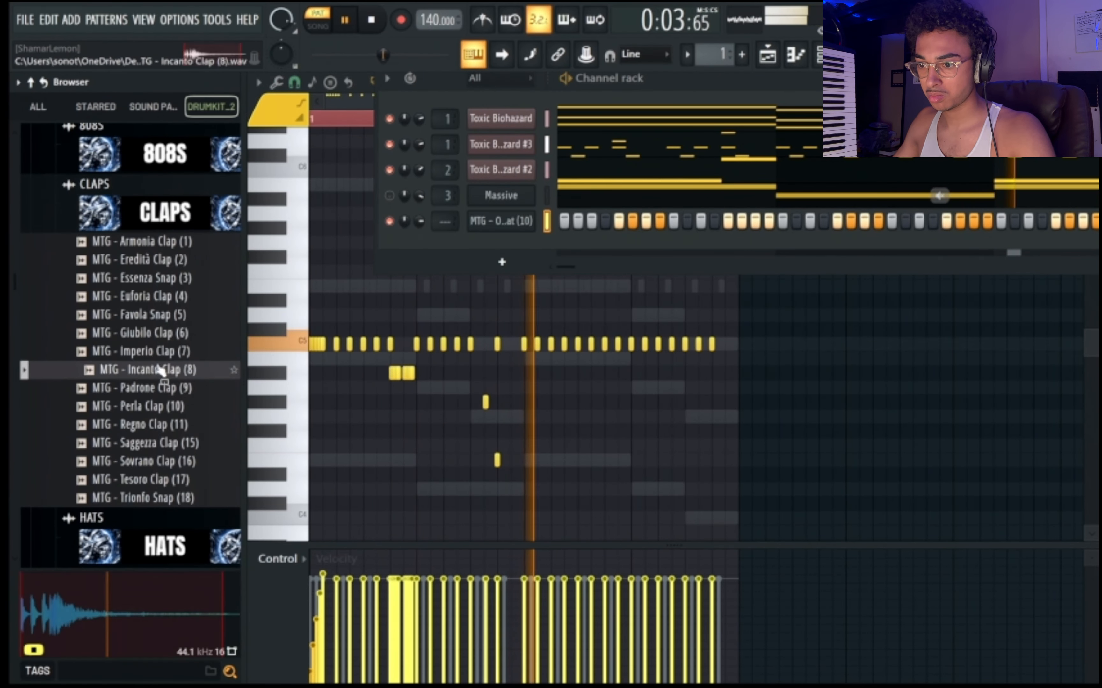
{"action": "left_click", "coordinate": [160, 410]}
{"action": "left_click", "coordinate": [156, 391]}
{"action": "left_click", "coordinate": [165, 446]}
{"action": "left_click", "coordinate": [164, 427]}
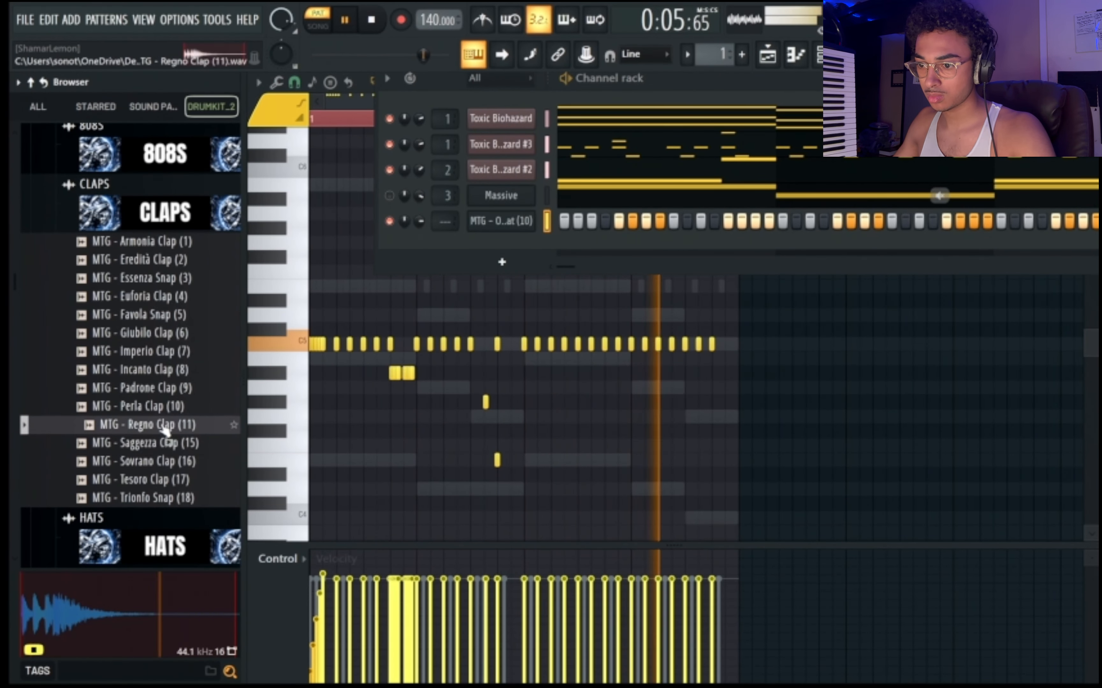
{"action": "left_click_drag", "start_coordinate": [163, 428], "coordinate": [348, 327]}
{"action": "left_click", "coordinate": [167, 448]}
{"action": "left_click", "coordinate": [165, 466]}
{"action": "left_click", "coordinate": [163, 481]}
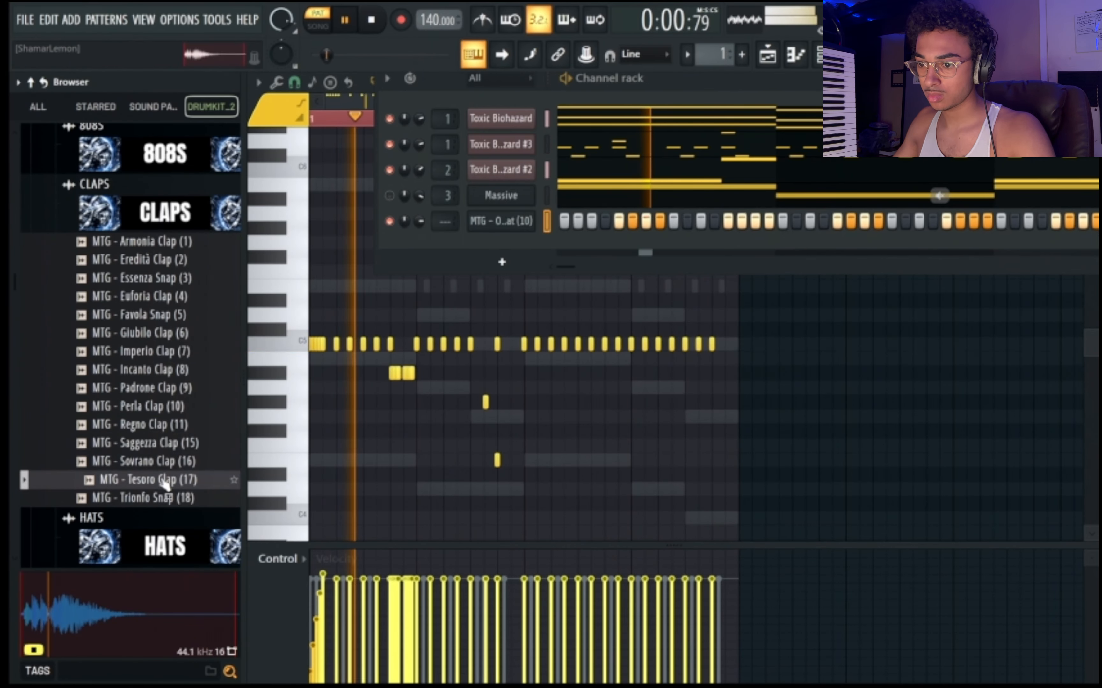
Add MTG - Tesoro Clap (17) as a new channel and boost its sample gain by about 7%.
{"action": "left_click_drag", "start_coordinate": [164, 480], "coordinate": [508, 258]}
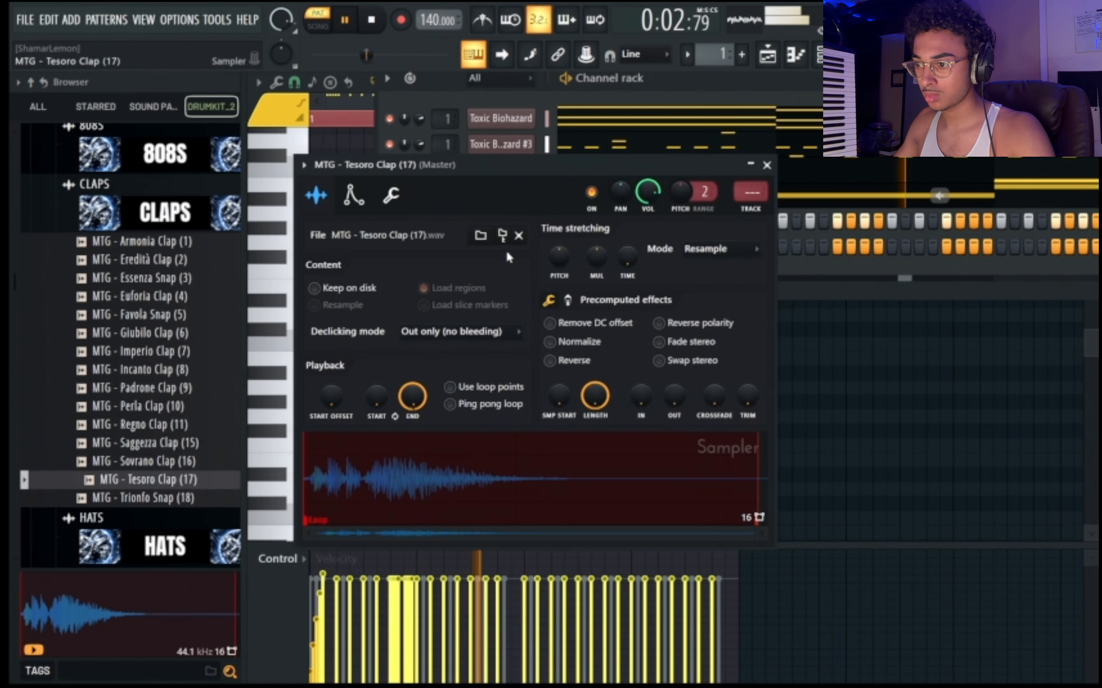
{"action": "left_click", "coordinate": [568, 300]}
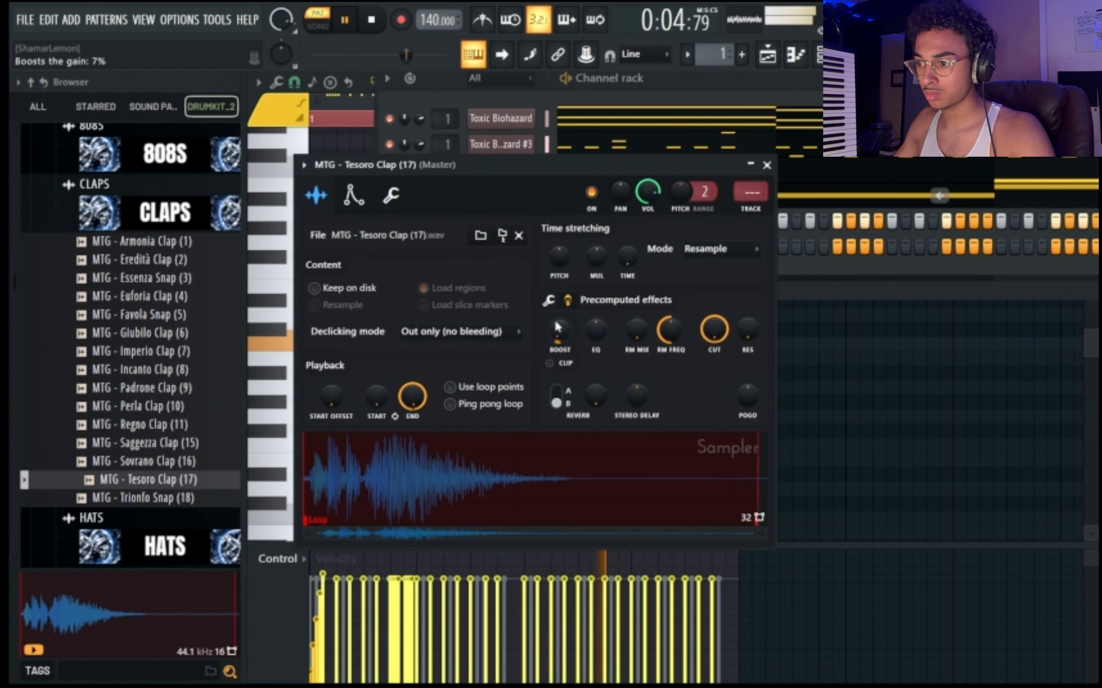
{"action": "left_click_drag", "start_coordinate": [556, 322], "coordinate": [556, 305]}
In Tesoro Clap's piano roll, set snapping to 1/2 beat and add an E5 note on beat 3 of bar 1.
{"action": "key", "text": "F7"}
{"action": "left_click", "coordinate": [712, 85]}
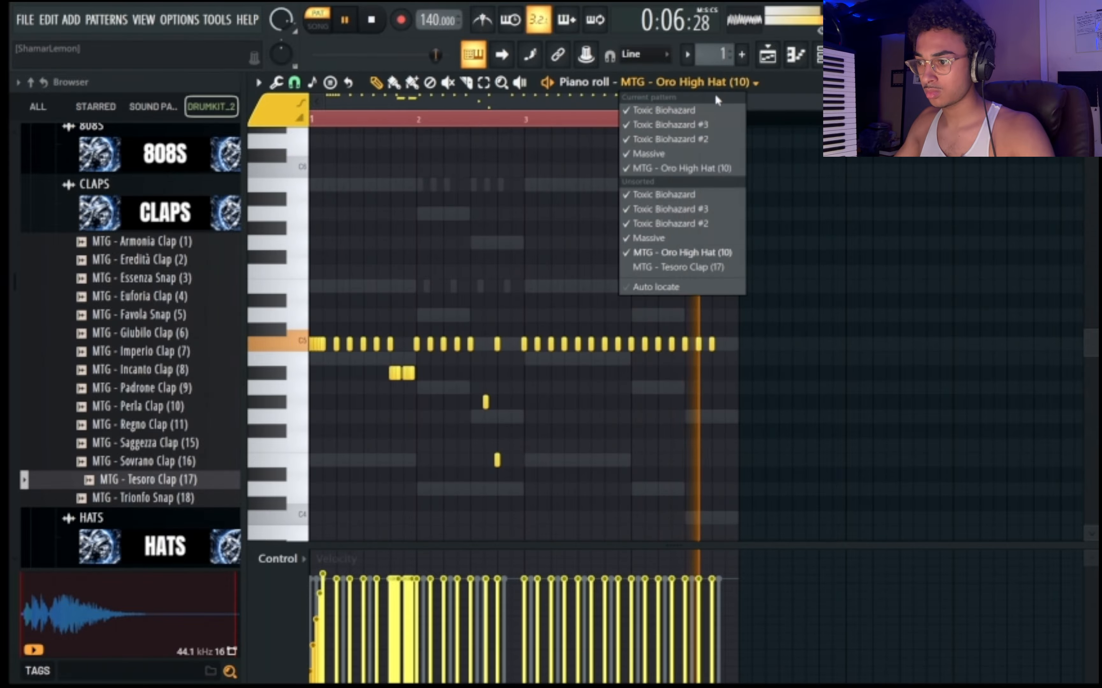
{"action": "left_click", "coordinate": [669, 267]}
{"action": "left_click", "coordinate": [293, 83]}
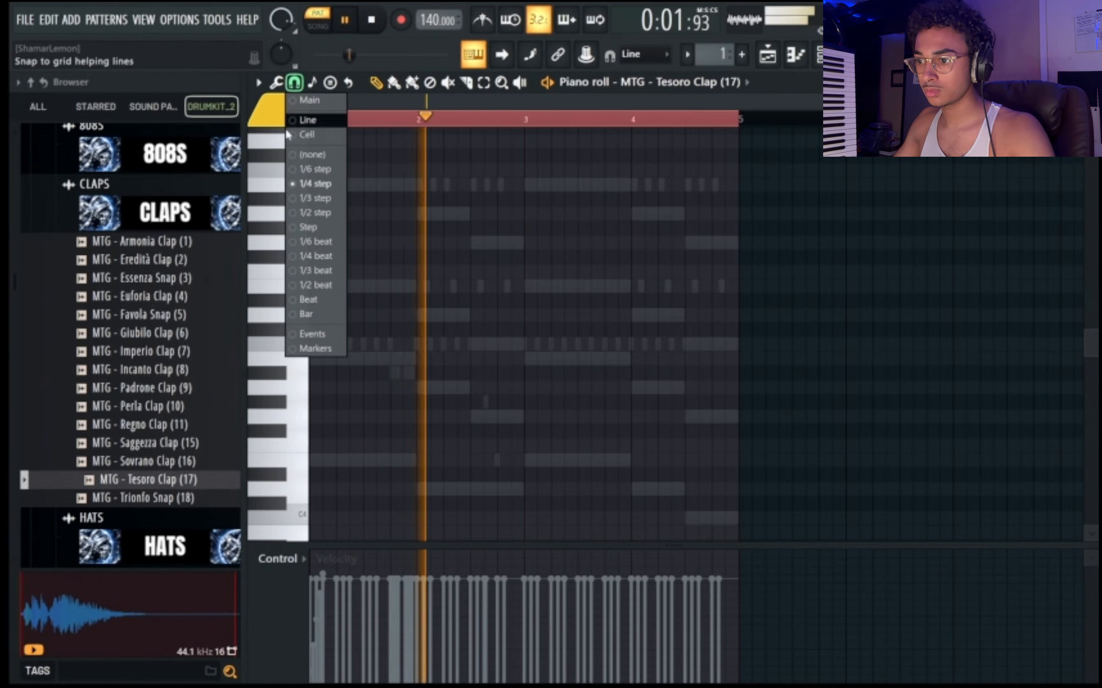
{"action": "left_click", "coordinate": [312, 284]}
{"action": "key", "text": "space"}
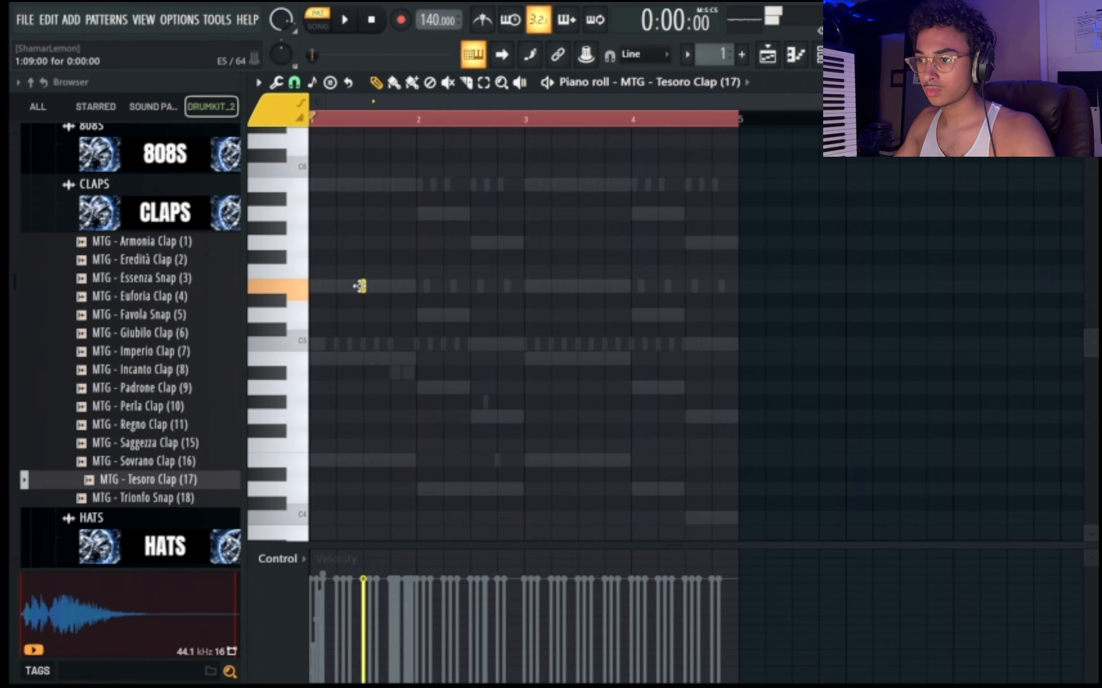
Add clap notes at E5 on beat 3 of bars 2, 3 and 4 while the pattern plays.
{"action": "key", "text": "space"}
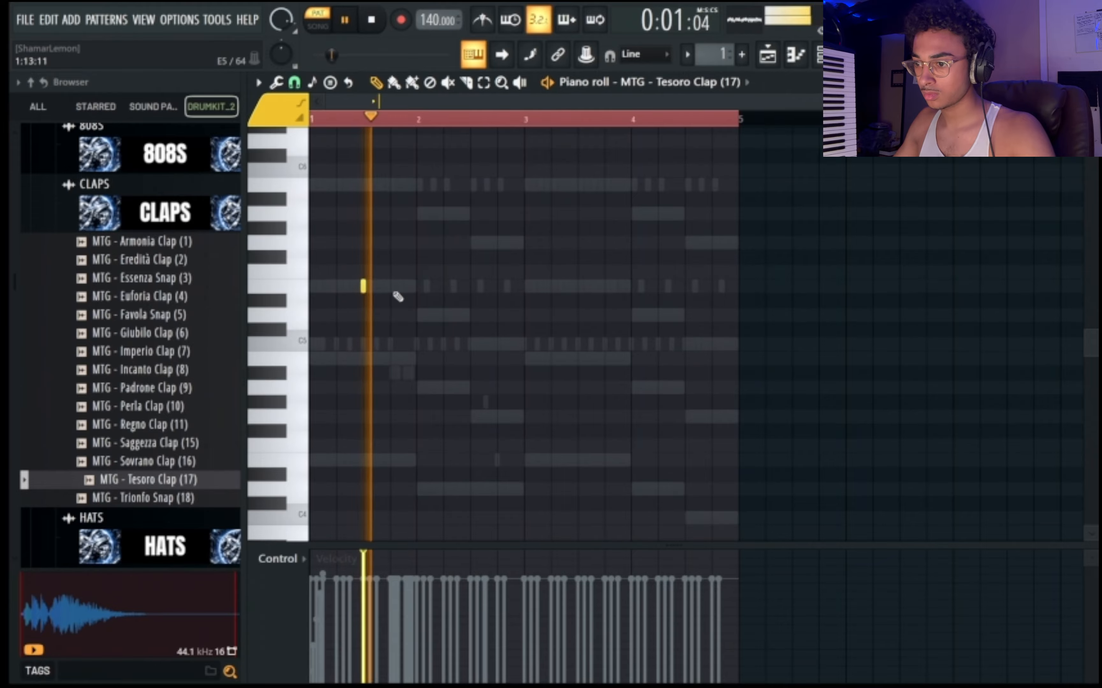
{"action": "left_click", "coordinate": [470, 286]}
{"action": "left_click", "coordinate": [605, 286]}
{"action": "left_click", "coordinate": [712, 286]}
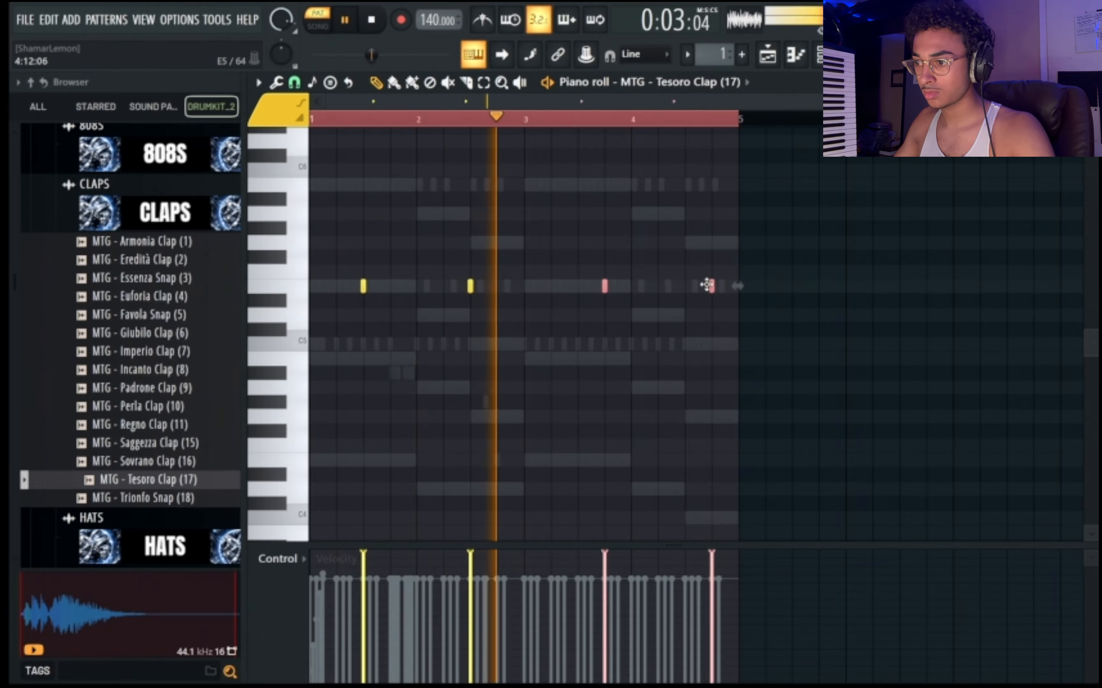
{"action": "left_click_drag", "start_coordinate": [706, 285], "coordinate": [682, 286]}
Select all four clap notes and move them down to B4.
{"action": "left_click", "coordinate": [655, 332], "text": "ctrl"}
{"action": "key", "text": "ctrl+a"}
{"action": "left_click_drag", "start_coordinate": [580, 286], "coordinate": [581, 359]}
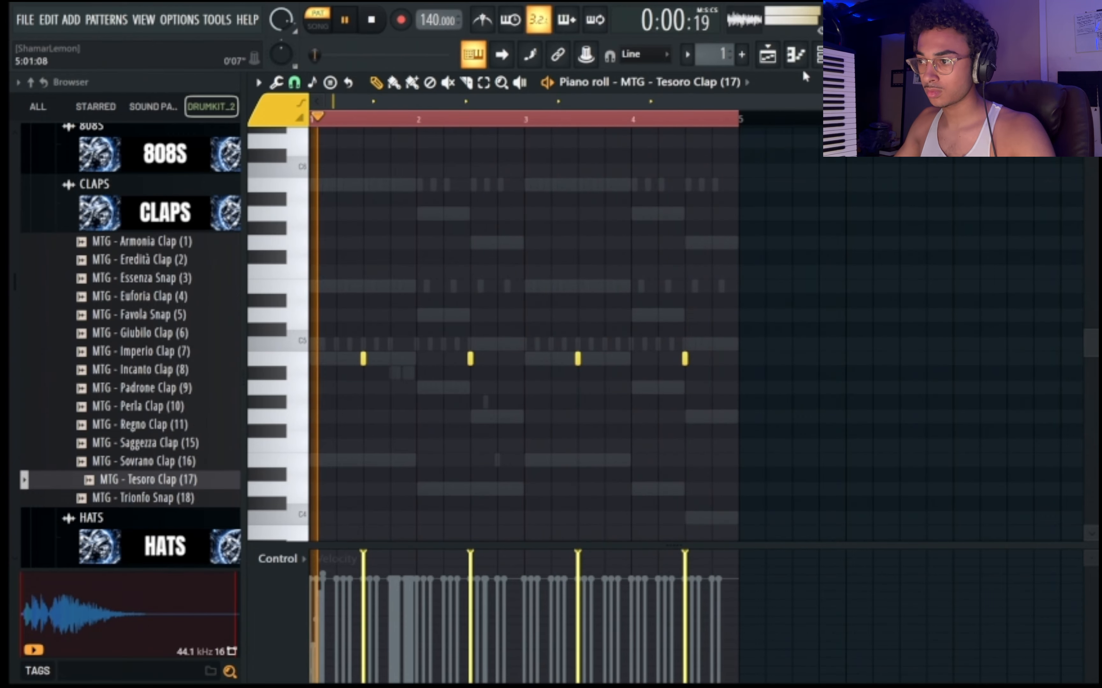
Audition other claps, replace the Tesoro Clap channel's sample with MTG - Padrone Clap (9), and collapse the Claps folder.
{"action": "left_click", "coordinate": [820, 55]}
{"action": "left_click", "coordinate": [187, 390]}
{"action": "left_click", "coordinate": [178, 373]}
{"action": "left_click_drag", "start_coordinate": [180, 387], "coordinate": [504, 250]}
{"action": "left_click", "coordinate": [137, 216]}
Unmute the Massive channel in the channel rack.
{"action": "scroll", "coordinate": [175, 295], "scroll_direction": "down", "scroll_amount": 2}
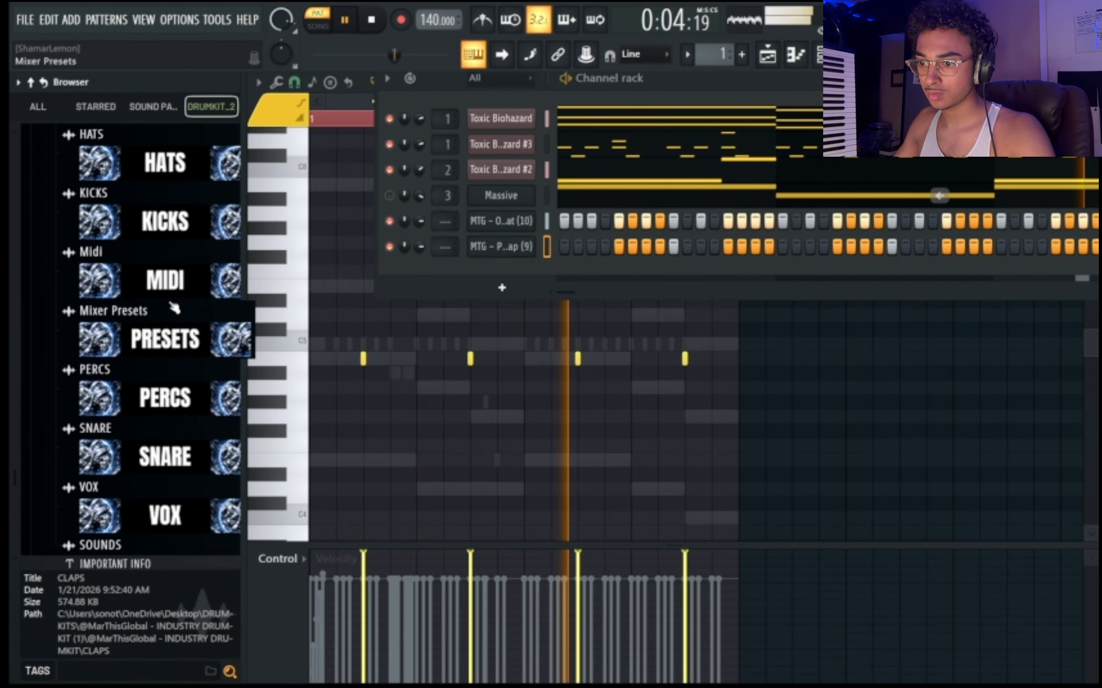
{"action": "scroll", "coordinate": [176, 295], "scroll_direction": "up", "scroll_amount": 4}
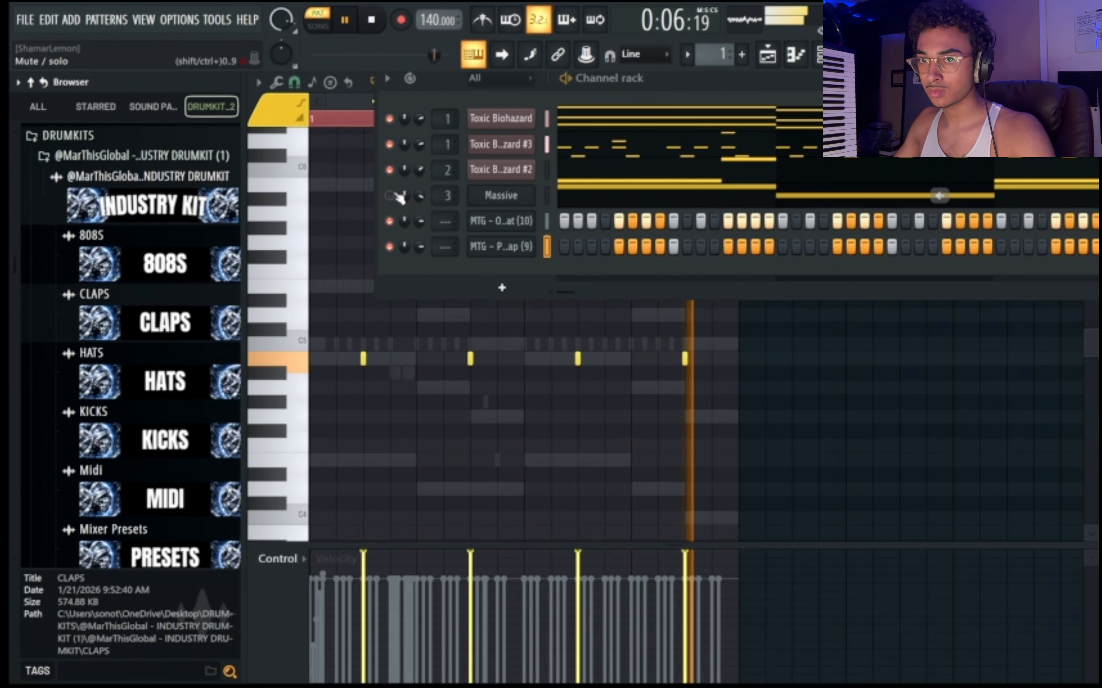
{"action": "left_click", "coordinate": [390, 196]}
Audition samples in the Percs folder, add MTG - Cowbell 2 (5) as a new channel, and collapse the folder.
{"action": "scroll", "coordinate": [168, 296], "scroll_direction": "down", "scroll_amount": 2}
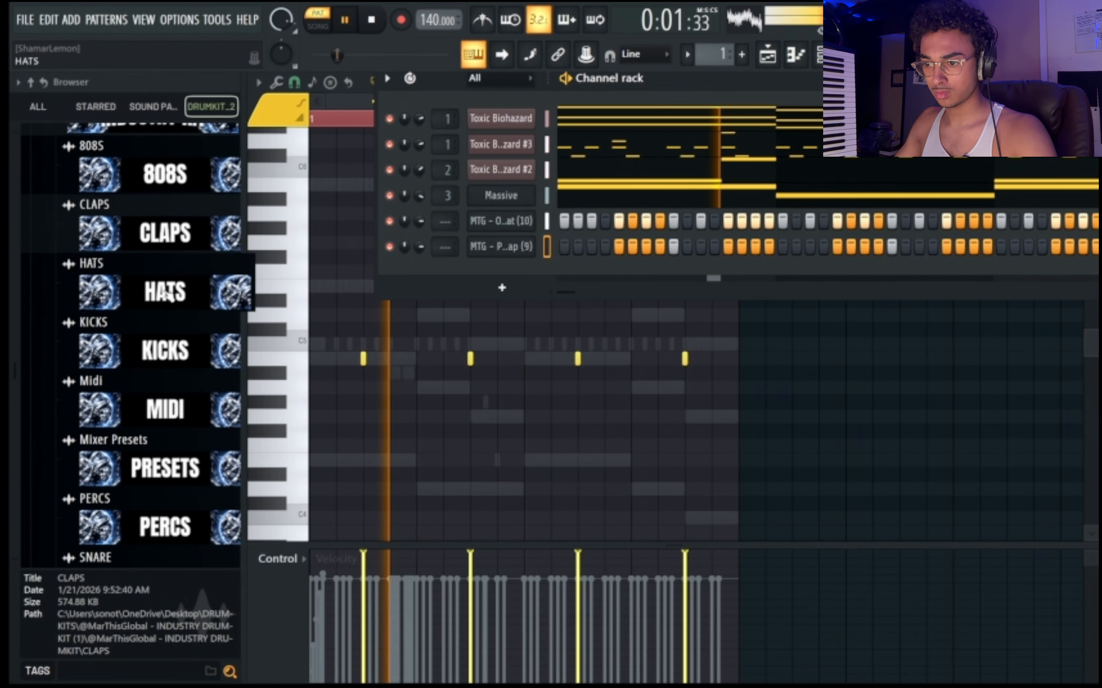
{"action": "scroll", "coordinate": [167, 296], "scroll_direction": "down", "scroll_amount": 2}
{"action": "scroll", "coordinate": [167, 296], "scroll_direction": "up", "scroll_amount": 1}
{"action": "scroll", "coordinate": [167, 296], "scroll_direction": "down", "scroll_amount": 2}
{"action": "left_click", "coordinate": [166, 345]}
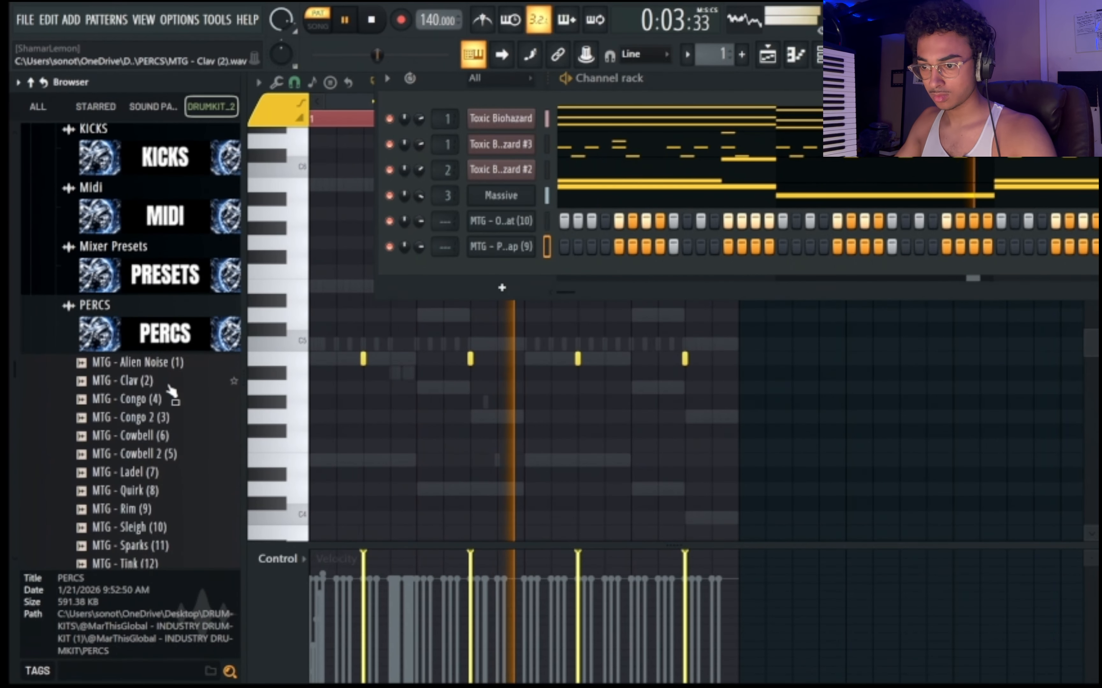
{"action": "left_click", "coordinate": [160, 364]}
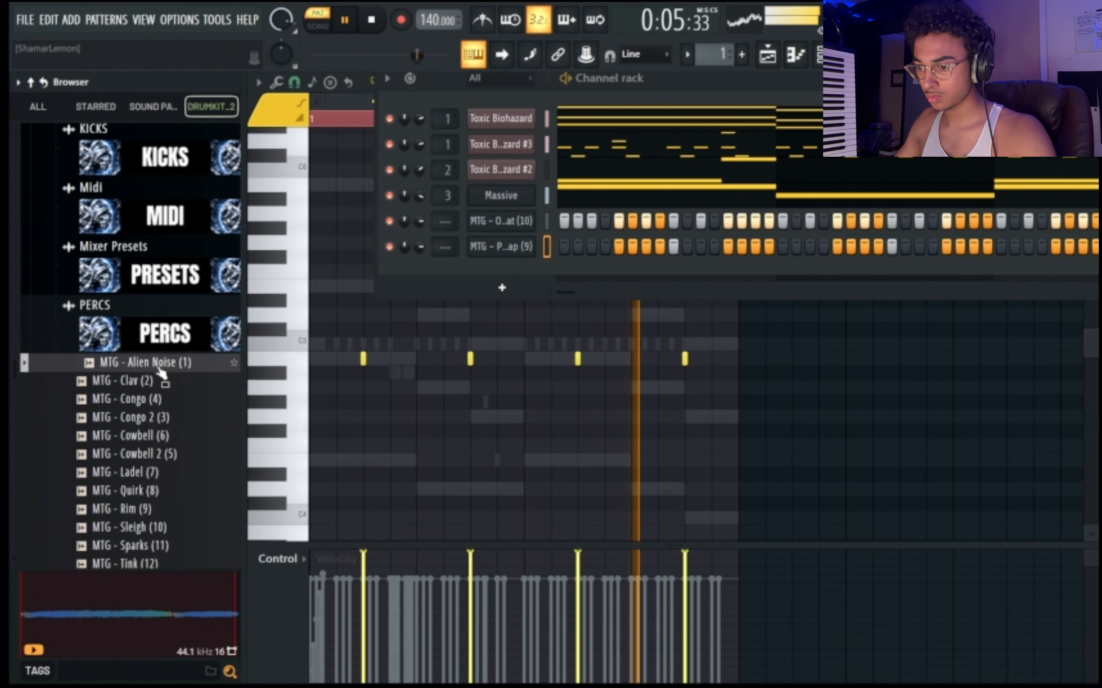
{"action": "left_click", "coordinate": [137, 454]}
{"action": "left_click_drag", "start_coordinate": [136, 453], "coordinate": [493, 280]}
{"action": "scroll", "coordinate": [167, 441], "scroll_direction": "up", "scroll_amount": 3}
{"action": "left_click", "coordinate": [168, 442]}
Audition samples in the Snare folder and add MTG - Destino Snare (4) as a new channel.
{"action": "scroll", "coordinate": [167, 441], "scroll_direction": "down", "scroll_amount": 3}
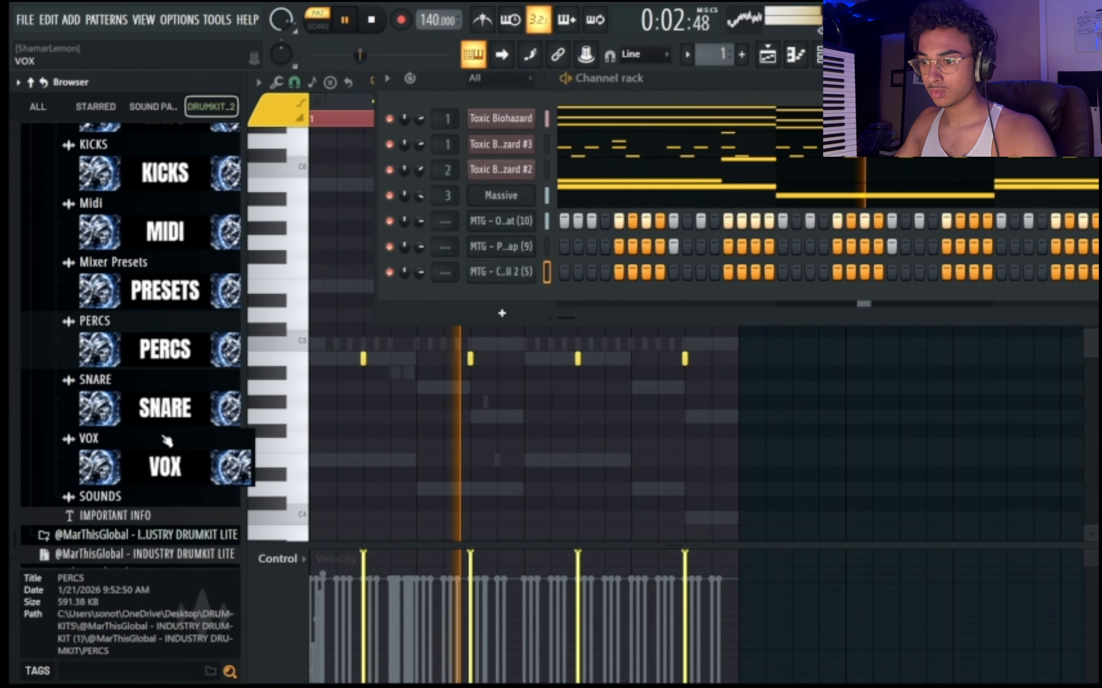
{"action": "left_click", "coordinate": [168, 409]}
{"action": "left_click", "coordinate": [171, 476]}
{"action": "left_click", "coordinate": [171, 461]}
{"action": "left_click_drag", "start_coordinate": [176, 474], "coordinate": [501, 297]}
Copy the Padrone Clap channel's notes and paste them into the Destino Snare channel.
{"action": "right_click", "coordinate": [518, 257]}
{"action": "left_click", "coordinate": [724, 260]}
{"action": "right_click", "coordinate": [519, 301]}
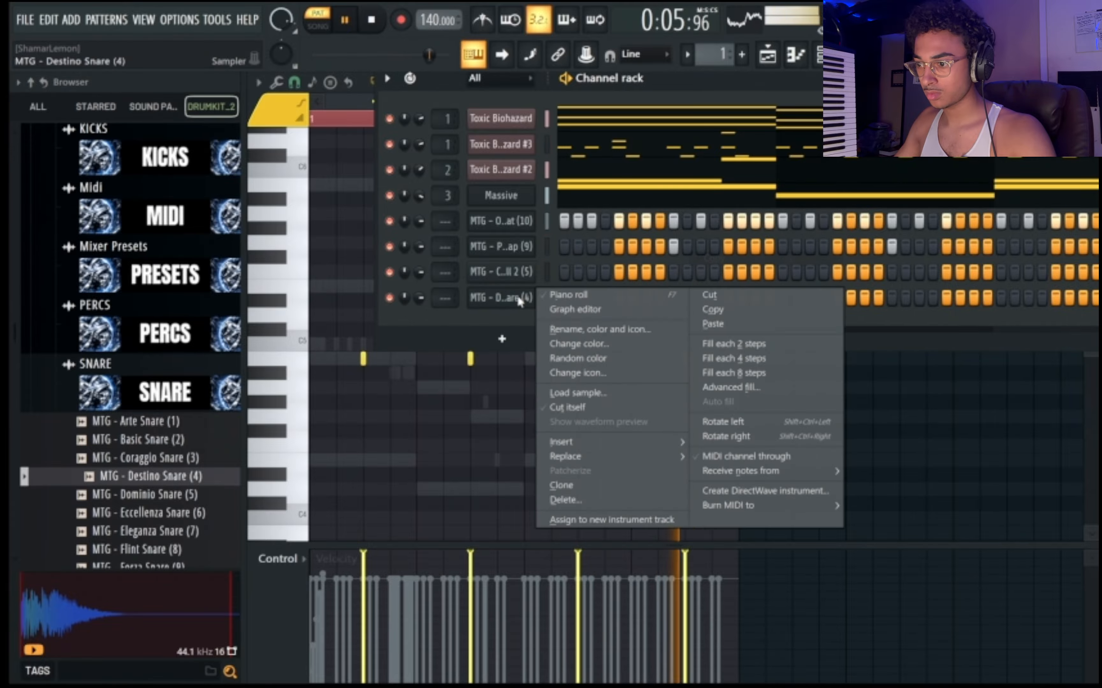
{"action": "left_click", "coordinate": [724, 325]}
Boost the Destino Snare sample's gain by 8% in its Sampler settings and return to the piano roll.
{"action": "left_click", "coordinate": [501, 298]}
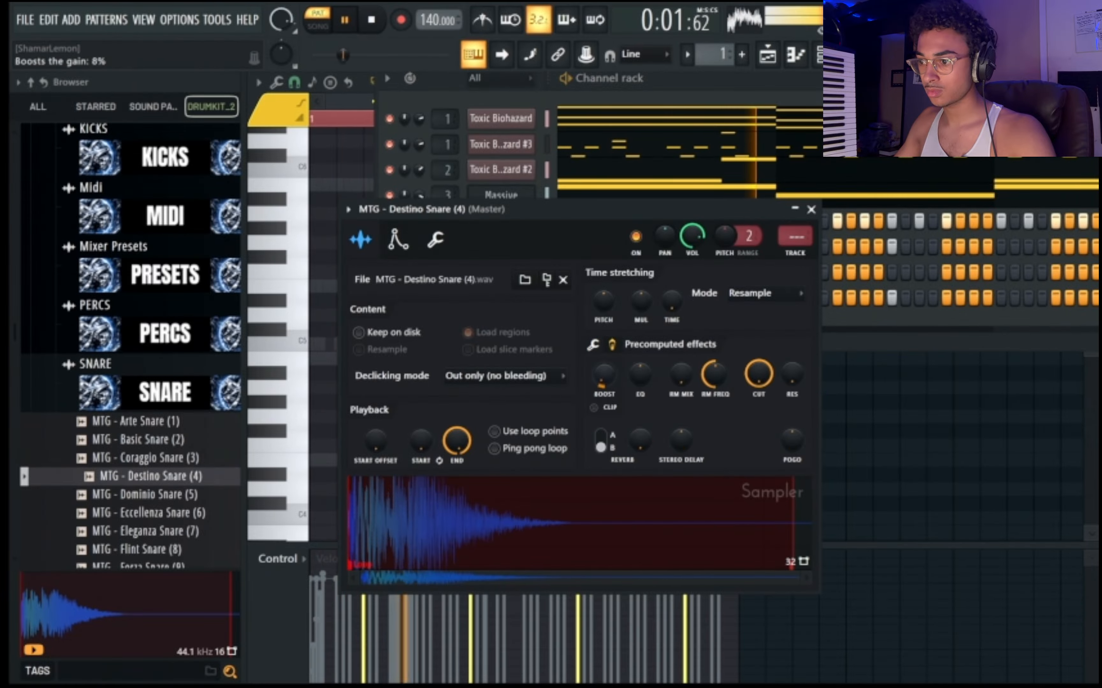
{"action": "left_click", "coordinate": [633, 101]}
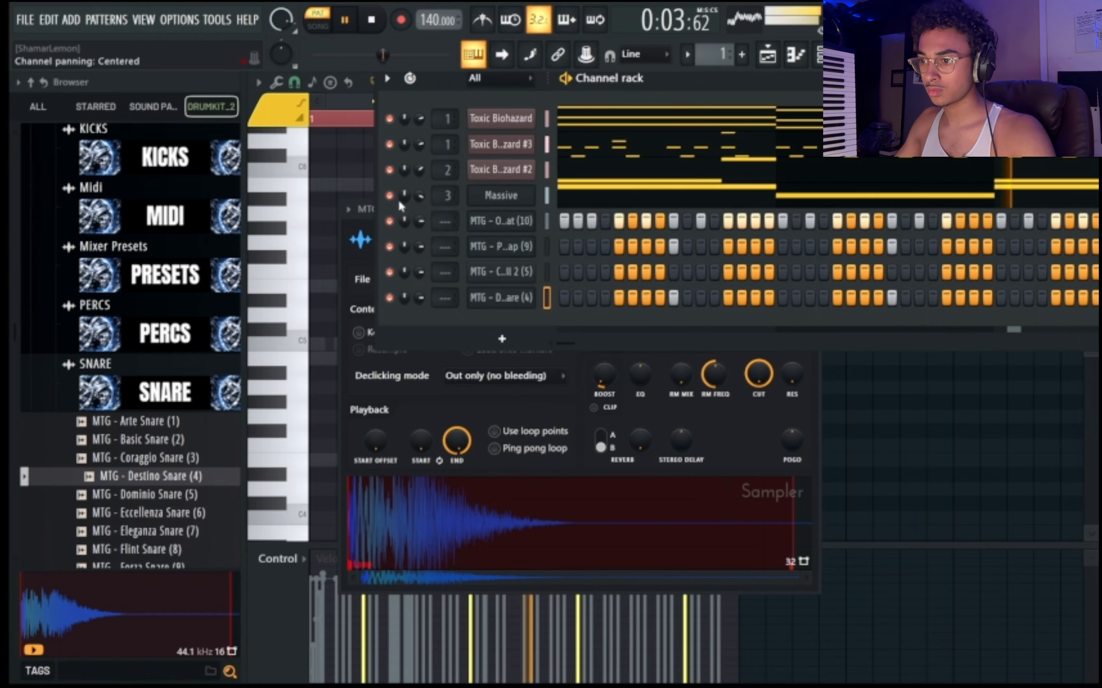
{"action": "left_click", "coordinate": [912, 387]}
In Cowbell 2's piano roll, use 1/4 beat snapping to add C5 notes on step 15 of bar 2 and steps 13 and 15 of bar 4.
{"action": "left_click", "coordinate": [690, 86]}
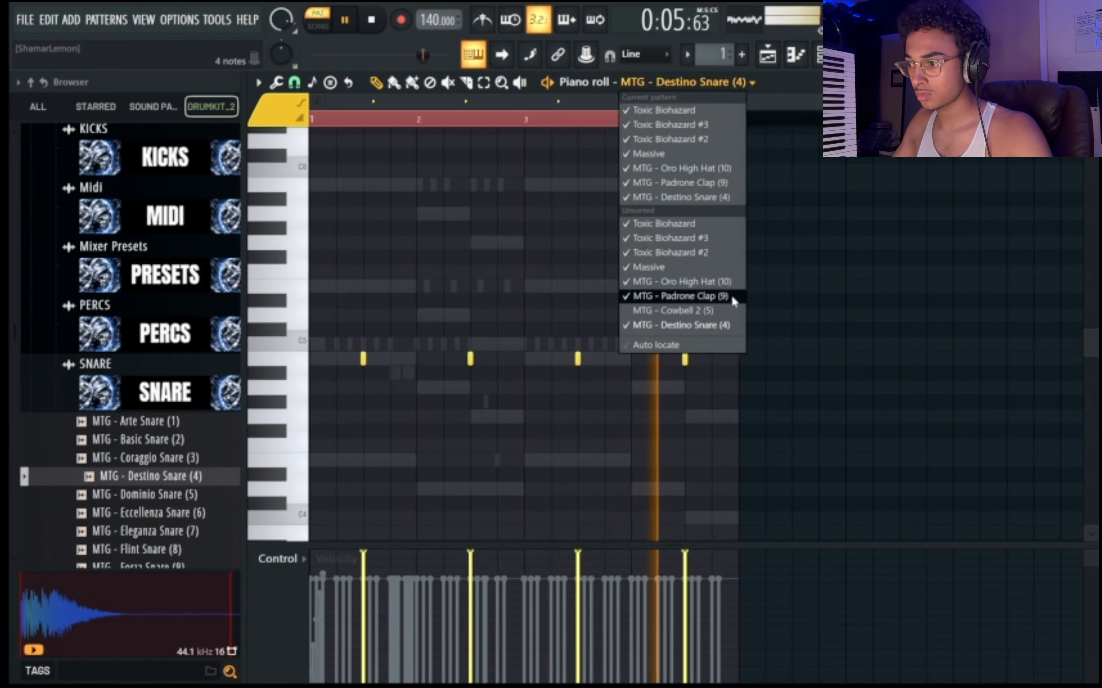
{"action": "left_click", "coordinate": [730, 311]}
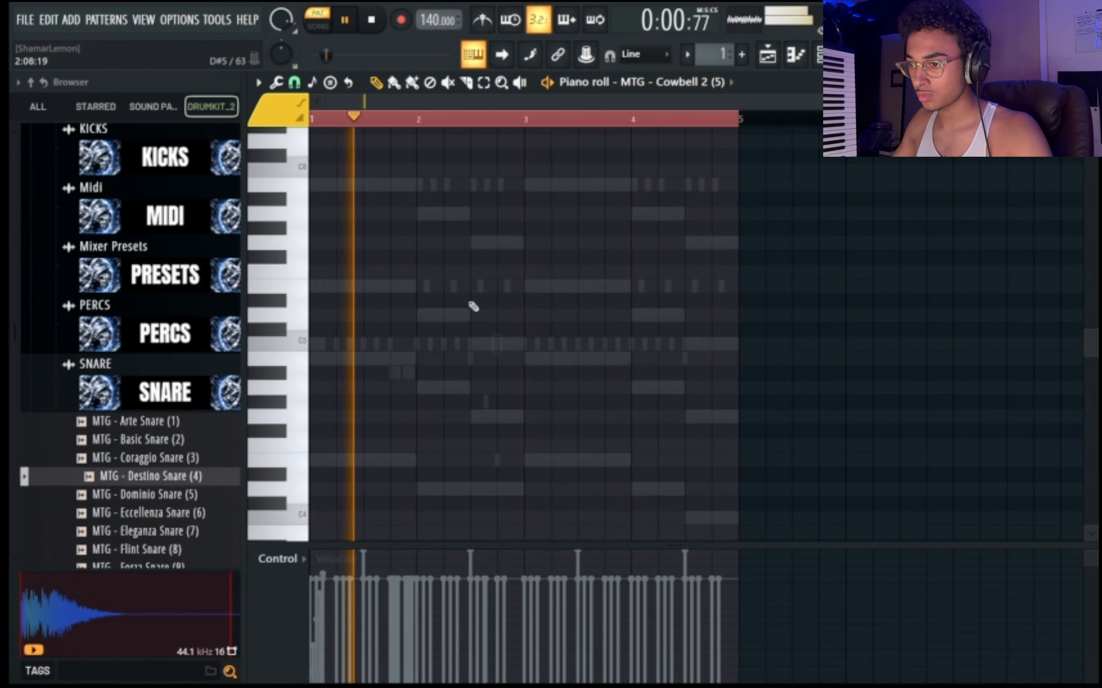
{"action": "left_click", "coordinate": [295, 82]}
{"action": "left_click", "coordinate": [335, 256]}
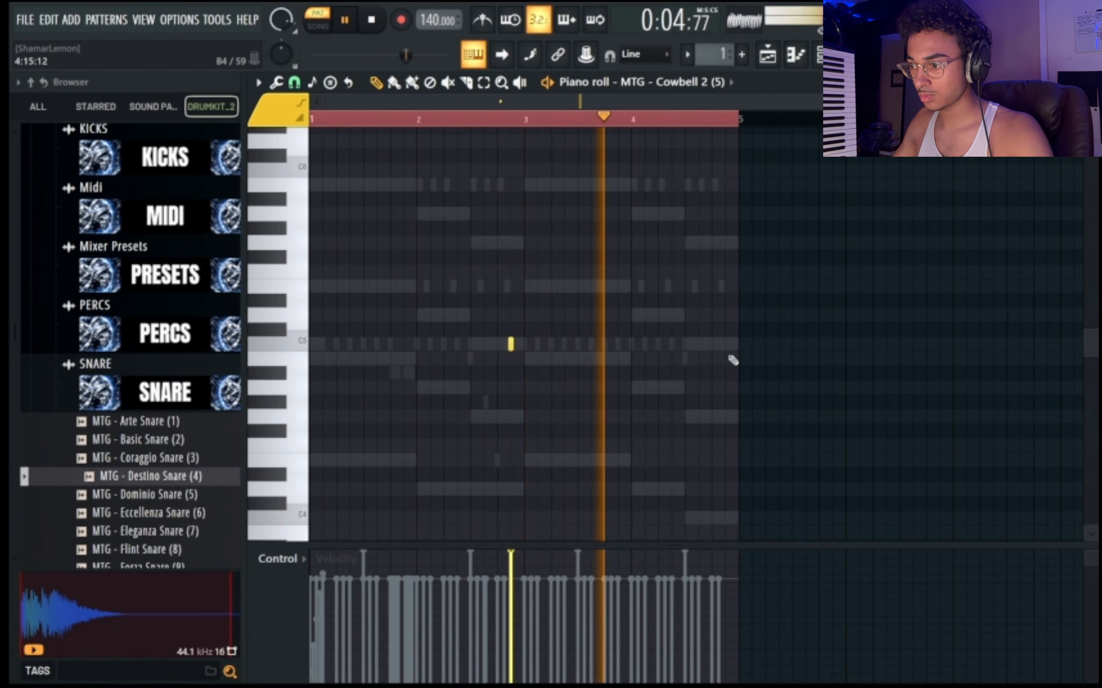
{"action": "left_click", "coordinate": [724, 344]}
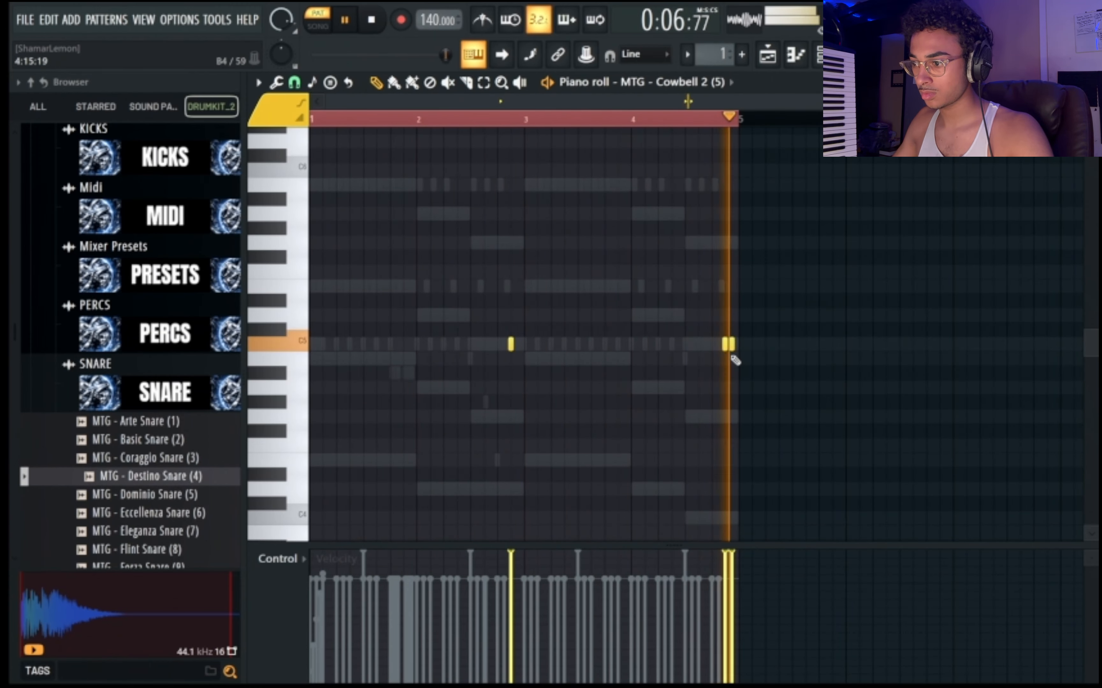
{"action": "left_click", "coordinate": [712, 344]}
Audition samples in the Open Hats folder and add MTG - Sagoma Open Hat (4) as a new channel with a hit on step 1.
{"action": "key", "text": "F6"}
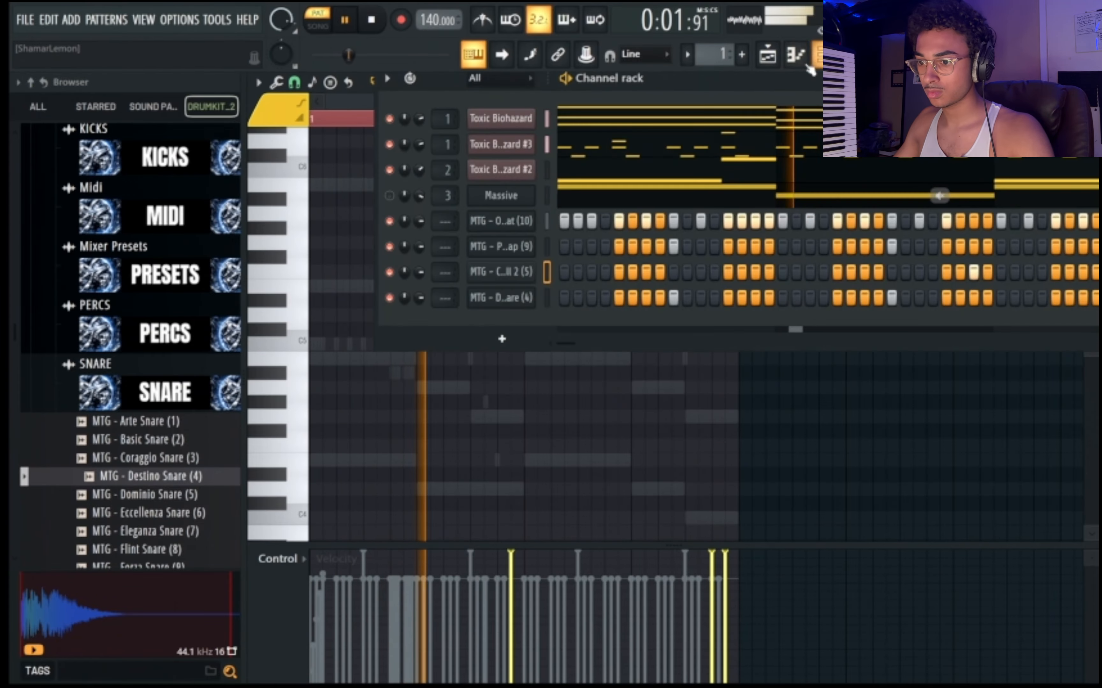
{"action": "left_click", "coordinate": [142, 392]}
{"action": "scroll", "coordinate": [168, 355], "scroll_direction": "up", "scroll_amount": 5}
{"action": "left_click", "coordinate": [164, 292]}
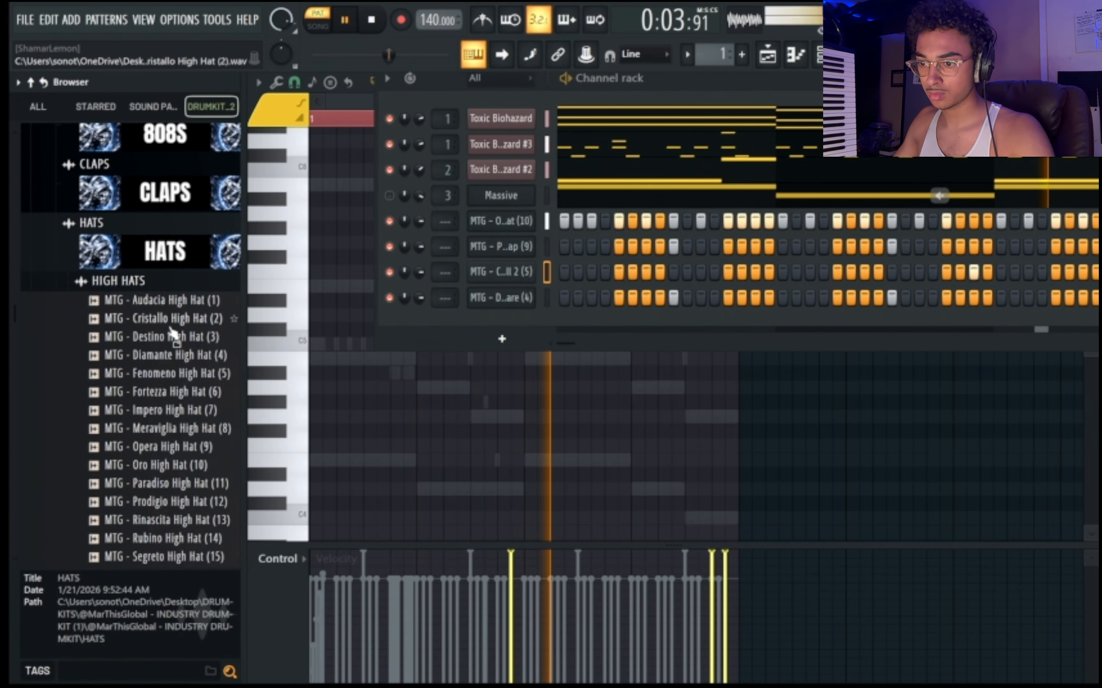
{"action": "left_click", "coordinate": [154, 191]}
{"action": "left_click", "coordinate": [137, 211]}
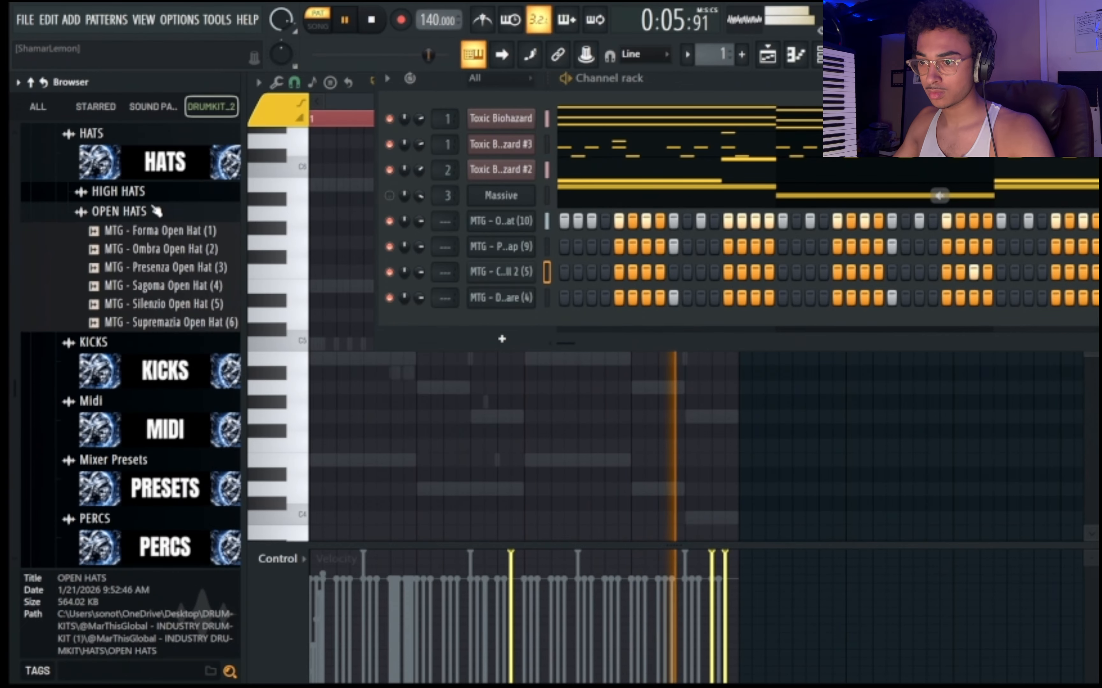
{"action": "left_click", "coordinate": [186, 304]}
{"action": "left_click", "coordinate": [184, 288]}
{"action": "left_click", "coordinate": [184, 306]}
{"action": "left_click", "coordinate": [184, 287]}
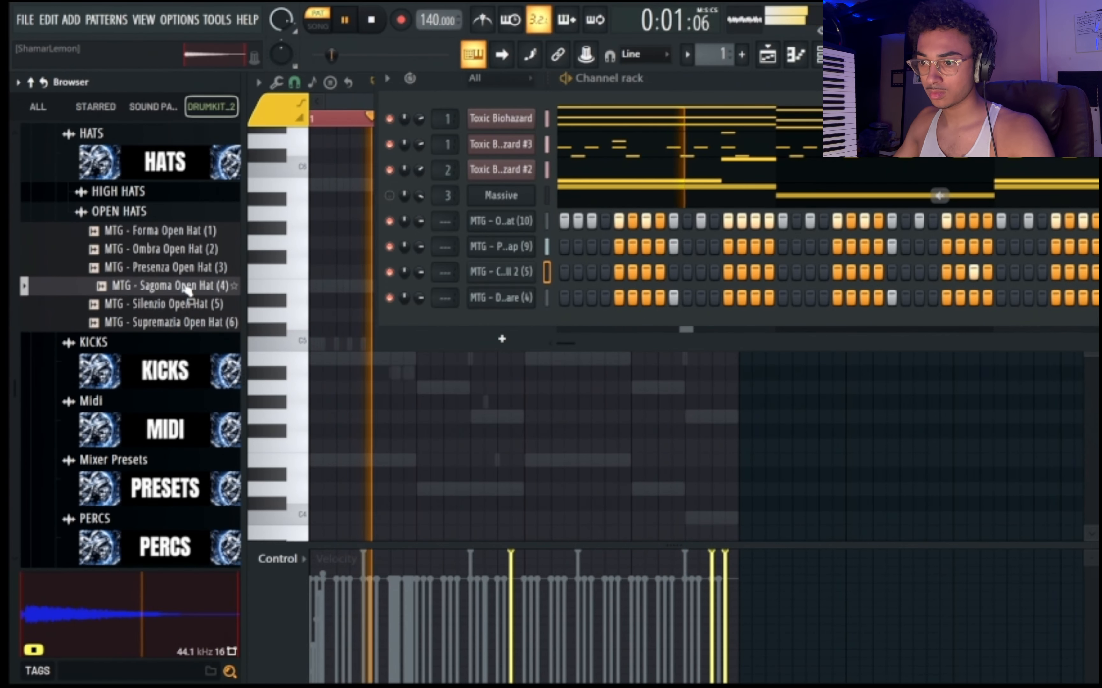
{"action": "left_click", "coordinate": [184, 272]}
{"action": "left_click_drag", "start_coordinate": [183, 286], "coordinate": [468, 327]}
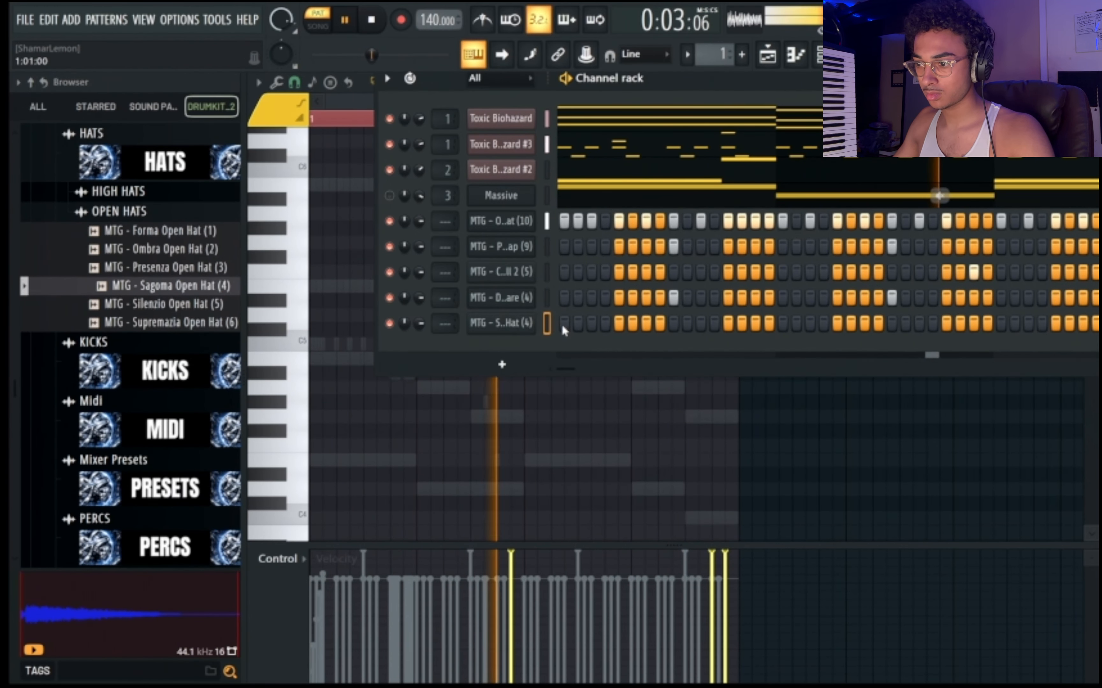
Add MTG - Colpo 808s (24) from the 808s folder as a new channel and enable its volume envelope with 3% decay time.
{"action": "left_click", "coordinate": [164, 175]}
{"action": "scroll", "coordinate": [160, 205], "scroll_direction": "up", "scroll_amount": 3}
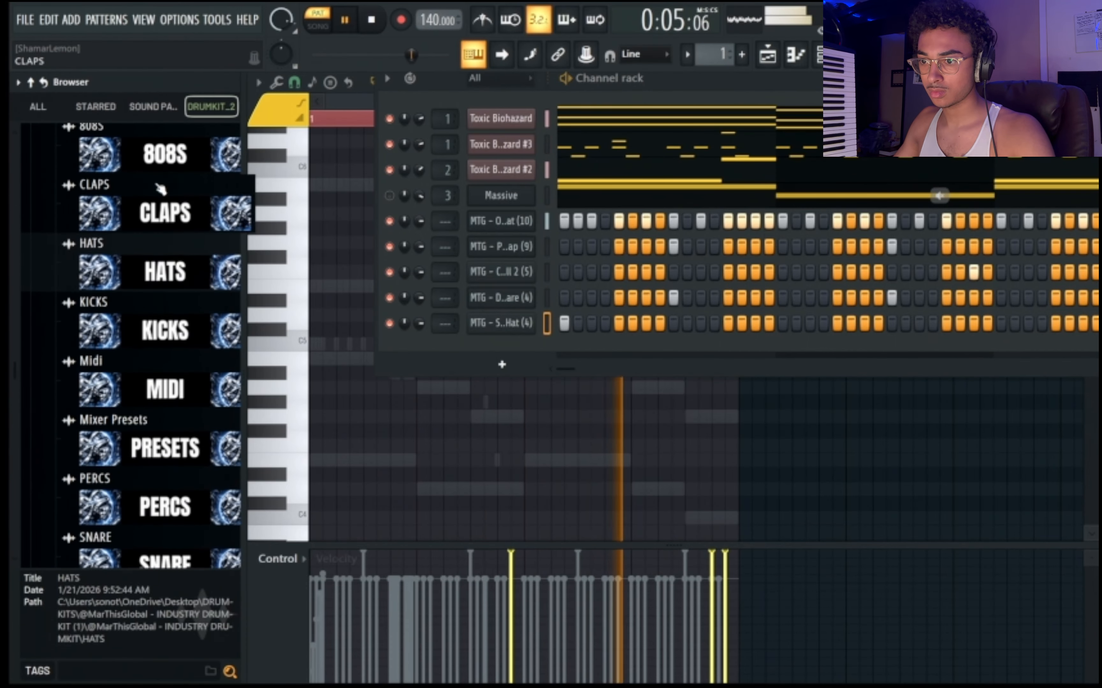
{"action": "left_click", "coordinate": [160, 163]}
{"action": "key", "text": "space"}
{"action": "left_click", "coordinate": [151, 300]}
{"action": "left_click_drag", "start_coordinate": [155, 322], "coordinate": [507, 359]}
{"action": "left_click", "coordinate": [497, 350]}
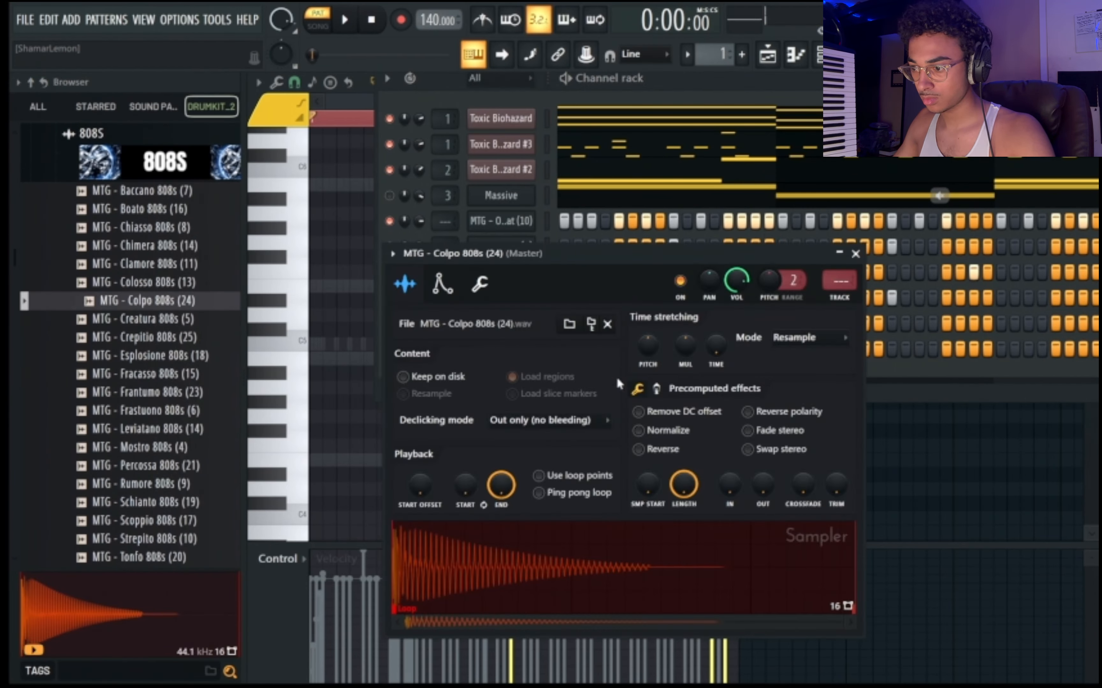
{"action": "left_click", "coordinate": [443, 284]}
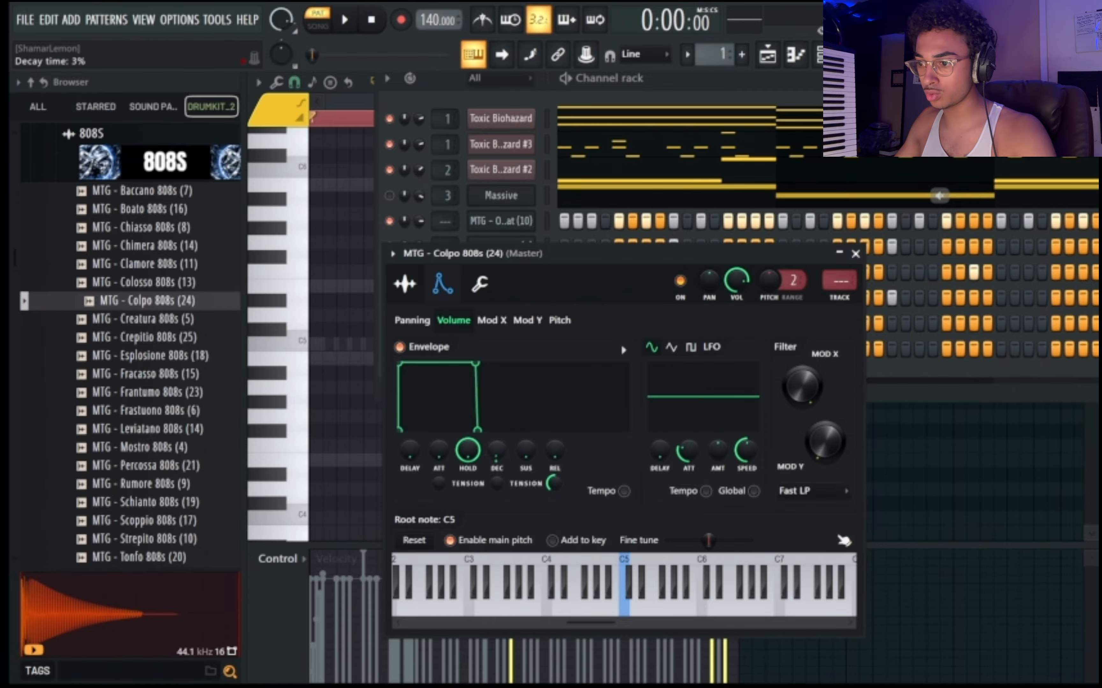
Switch the piano roll to MTG - Colpo 808s (24) and place two back-to-back E5 notes starting on steps 1 and 7 of bar 1.
{"action": "key", "text": "F7"}
{"action": "left_click", "coordinate": [687, 81]}
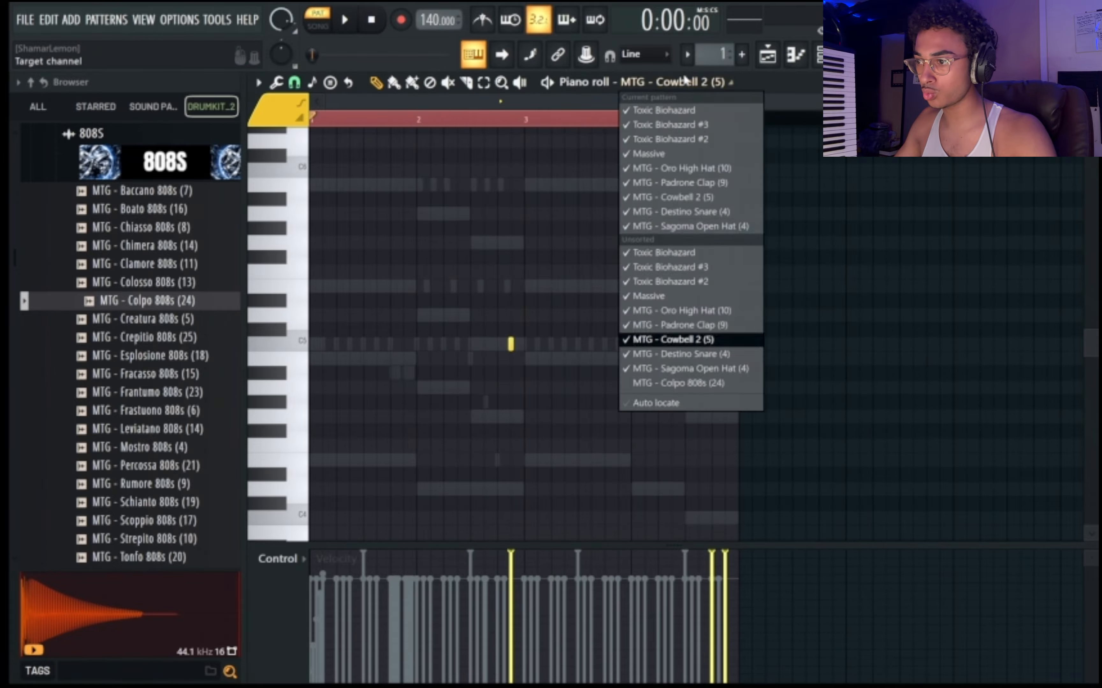
{"action": "left_click", "coordinate": [689, 383]}
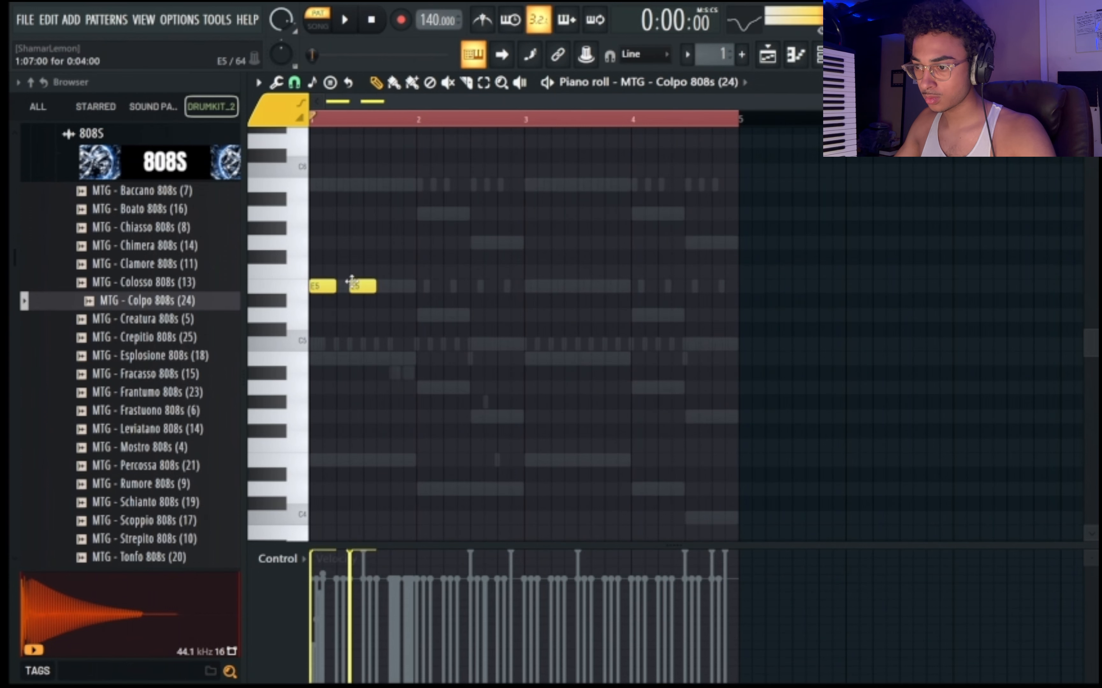
{"action": "key", "text": "space"}
{"action": "left_click", "coordinate": [403, 286]}
{"action": "right_click", "coordinate": [400, 288]}
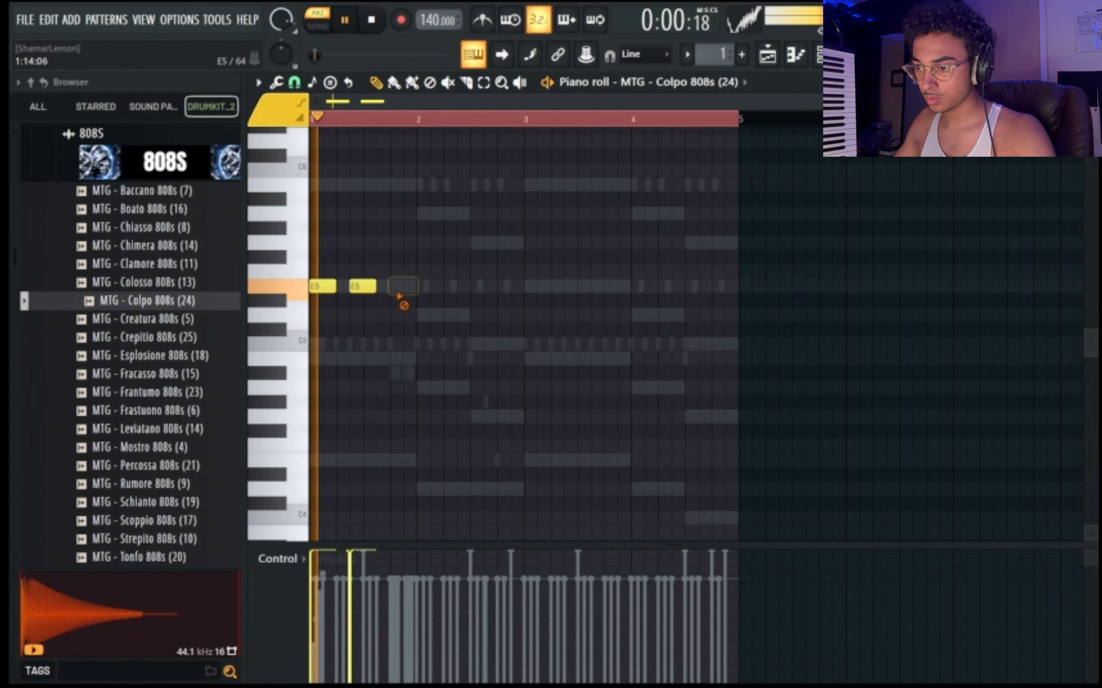
{"action": "key", "text": "space"}
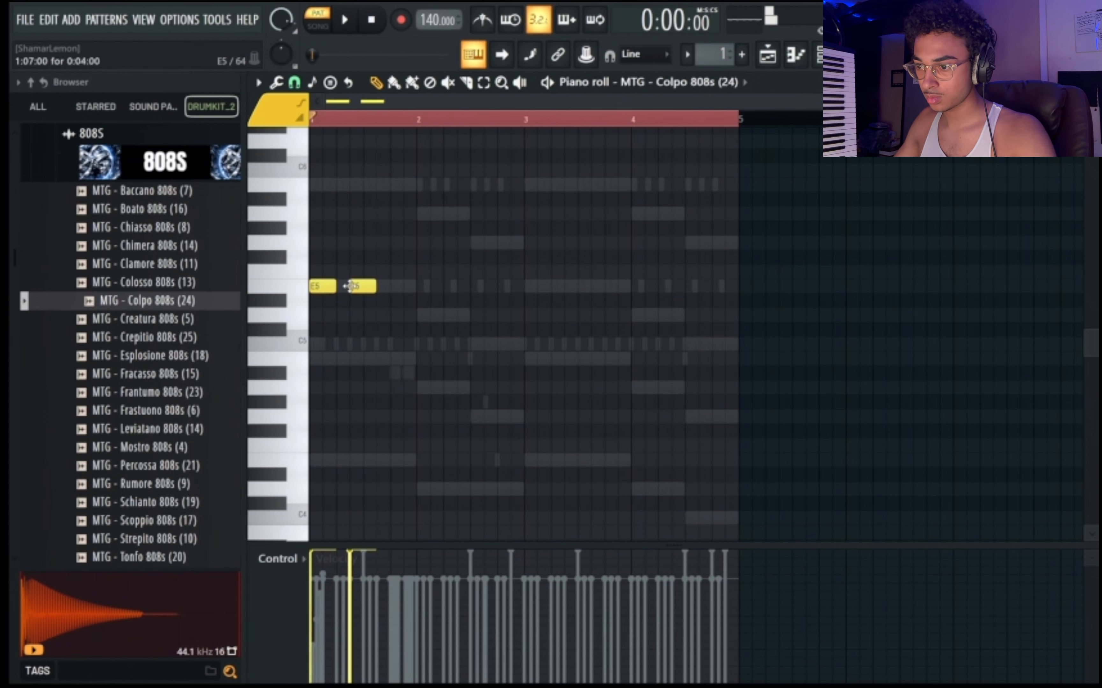
{"action": "key", "text": "space"}
{"action": "left_click", "coordinate": [374, 326], "text": "ctrl"}
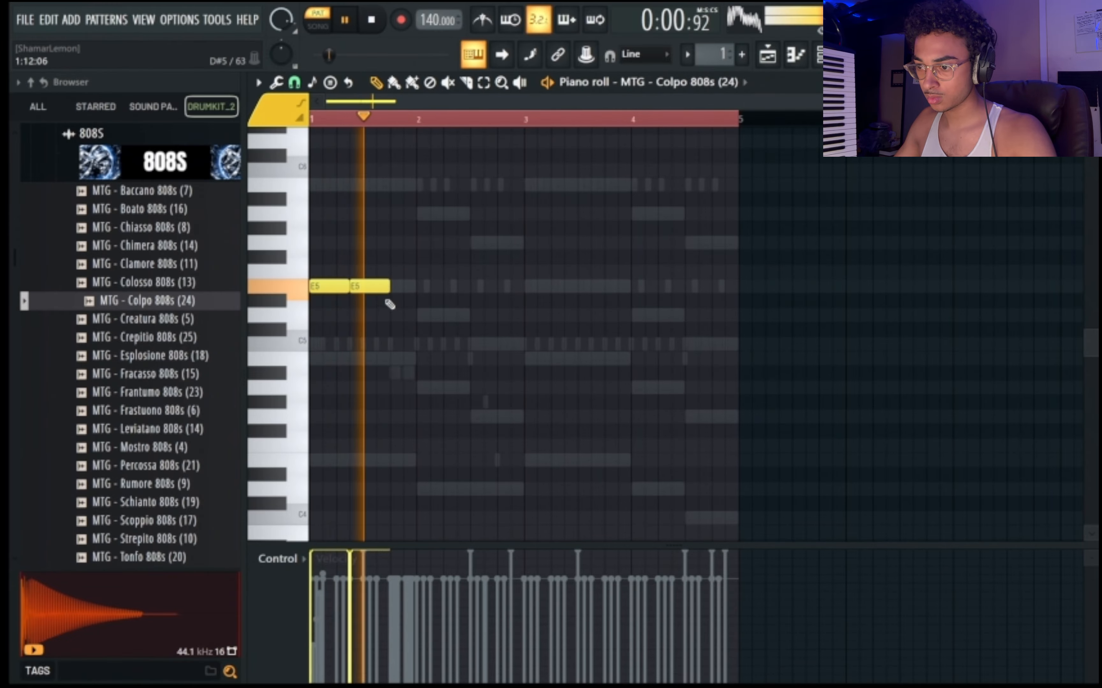
Continue the 808 line with C5 on step 11 and B4 on step 13 of bar 1, plus a C5 held to the end of bar 2.
{"action": "key", "text": "space"}
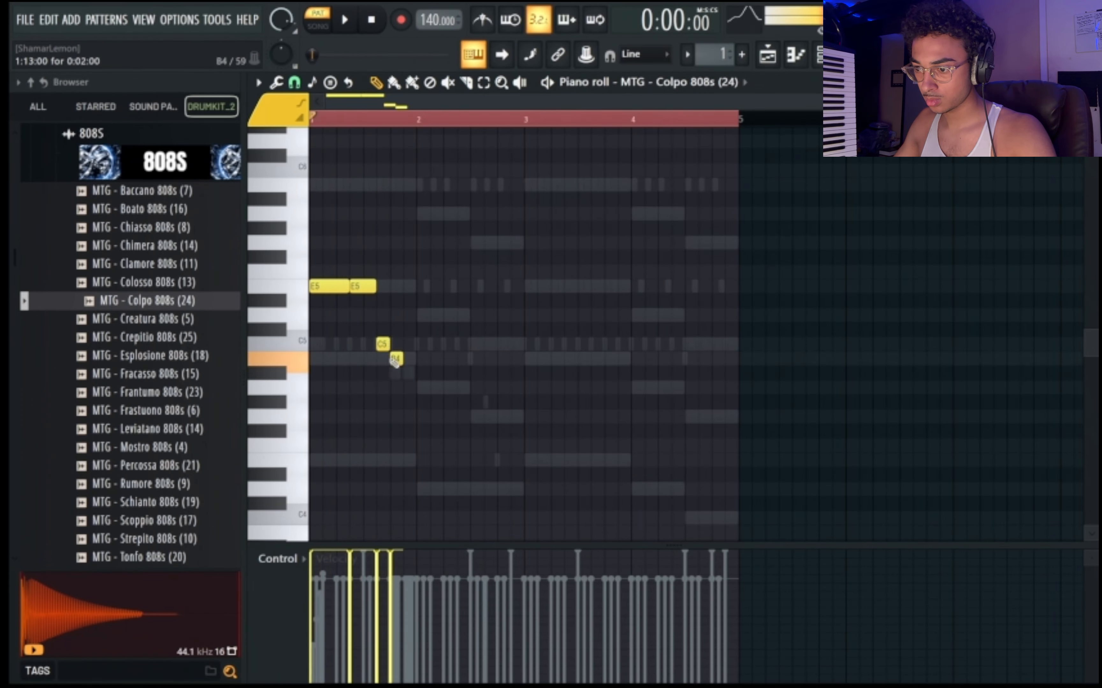
{"action": "key", "text": "space"}
{"action": "left_click_drag", "start_coordinate": [404, 358], "coordinate": [524, 344]}
{"action": "key", "text": "space"}
{"action": "key", "text": "space"}
{"action": "left_click", "coordinate": [460, 359]}
Select all the 808 notes, duplicate them and align the copy to start at bar 3.
{"action": "key", "text": "ctrl+a"}
{"action": "key", "text": "ctrl+b"}
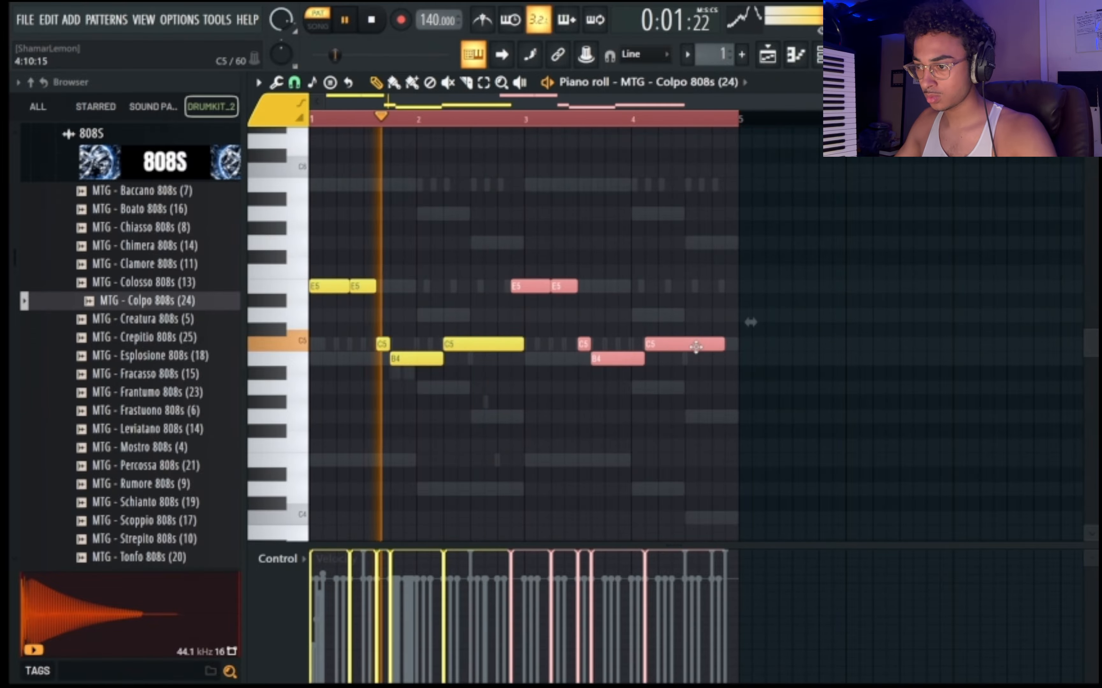
{"action": "left_click", "coordinate": [607, 388], "text": "ctrl"}
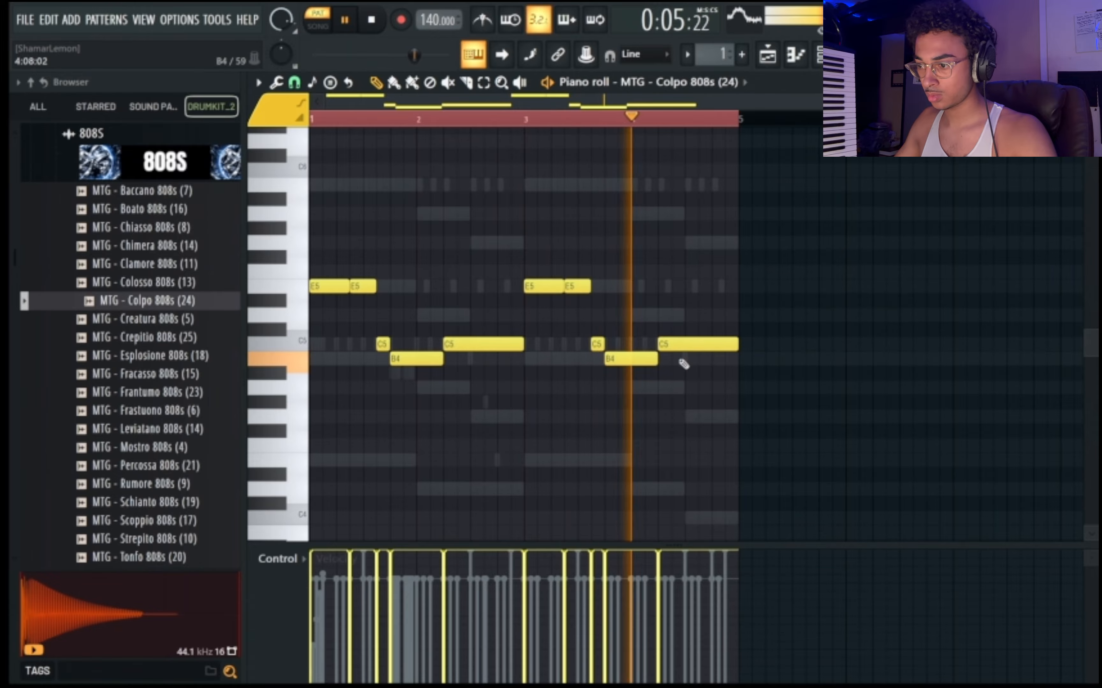
Lower the 808's last bar 4 note to B4, shorten it, and add B5 notes on steps 11 and 15 of that bar.
{"action": "key", "text": "space"}
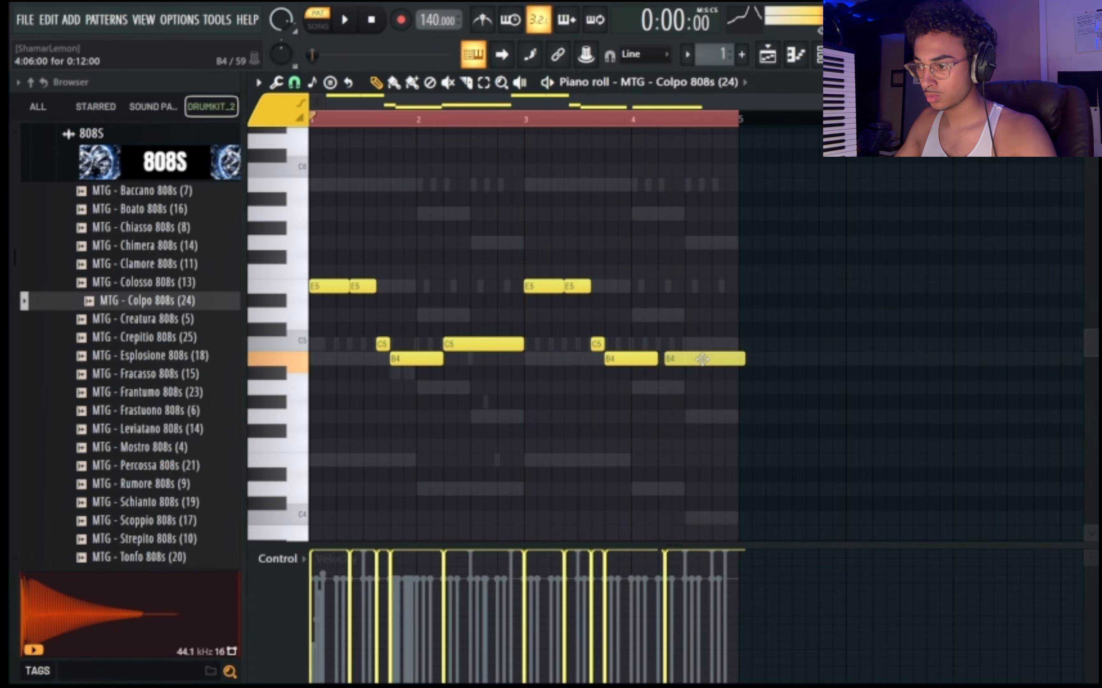
{"action": "left_click_drag", "start_coordinate": [733, 361], "coordinate": [718, 178]}
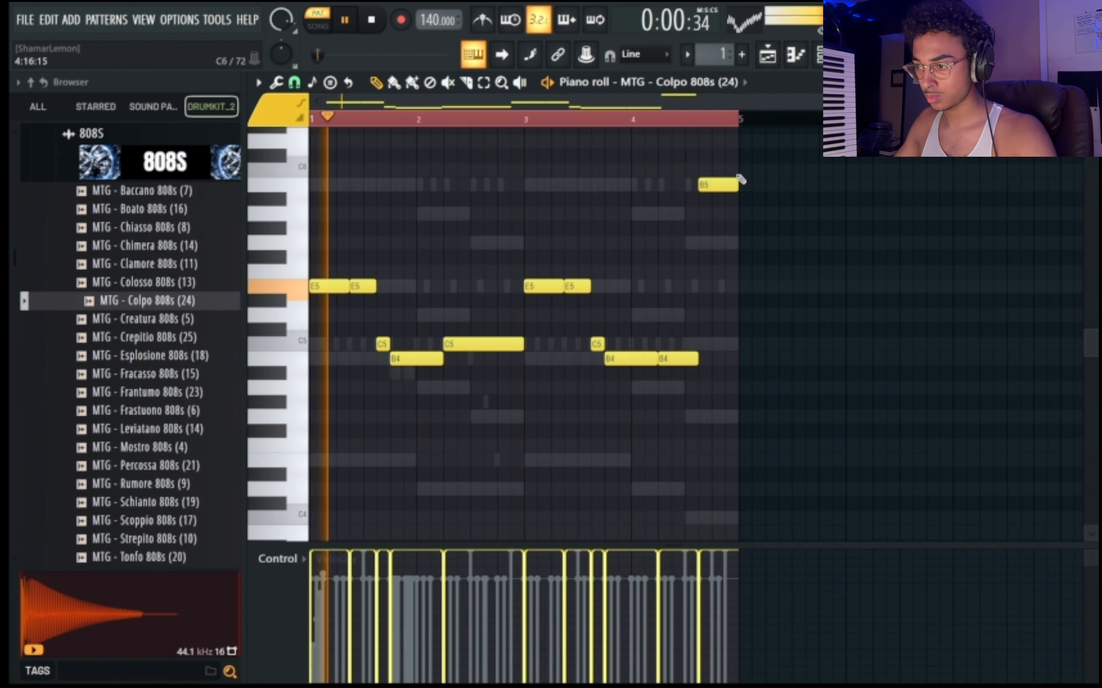
{"action": "mouse_move", "coordinate": [737, 184]}
{"action": "left_mouse_down"}
{"action": "mouse_move", "coordinate": [723, 182]}
{"action": "mouse_move", "coordinate": [738, 185]}
{"action": "left_mouse_up"}
{"action": "left_click", "coordinate": [729, 182]}
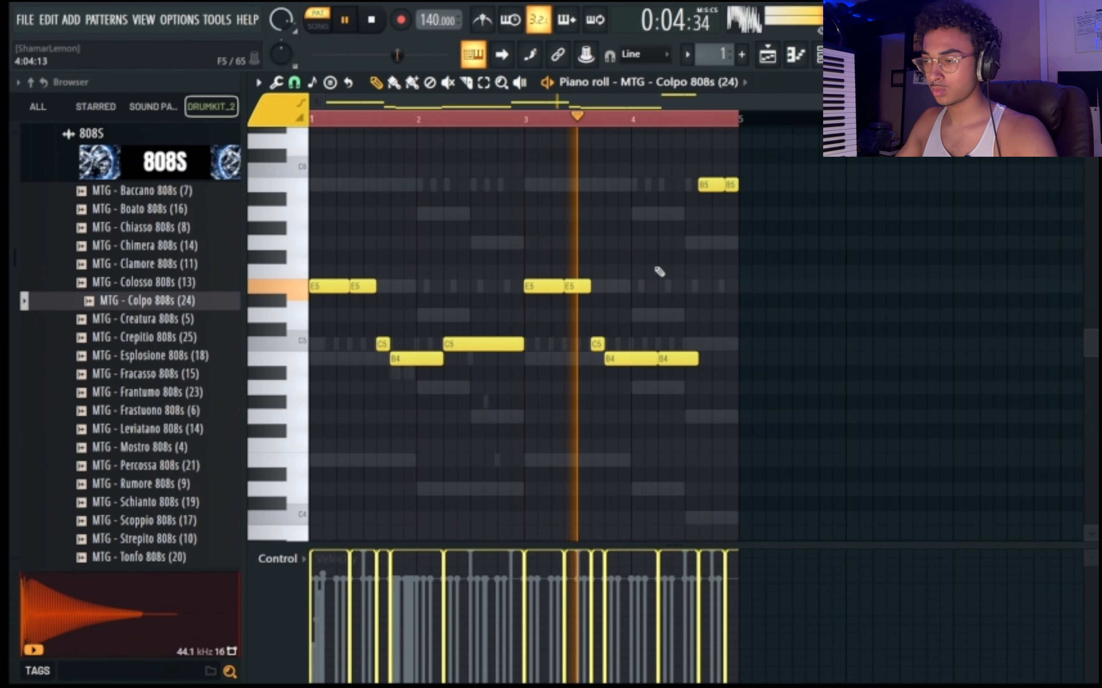
Bring up the channel rack and collapse the 808S folder in the sample browser.
{"action": "key", "text": "F6"}
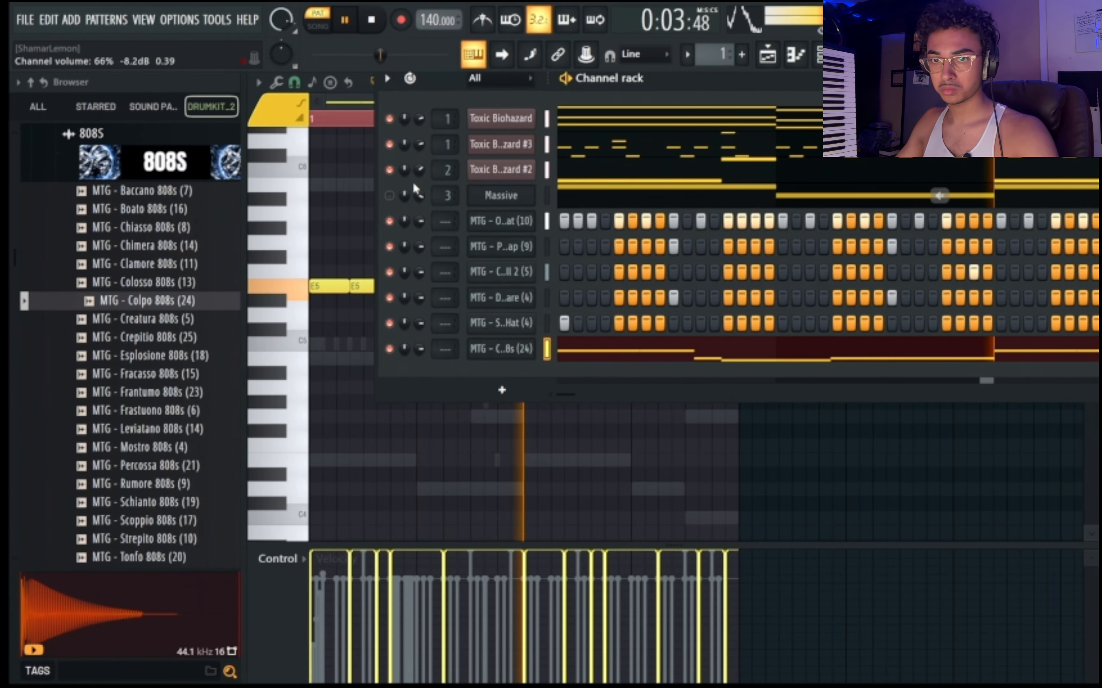
{"action": "left_click", "coordinate": [150, 163]}
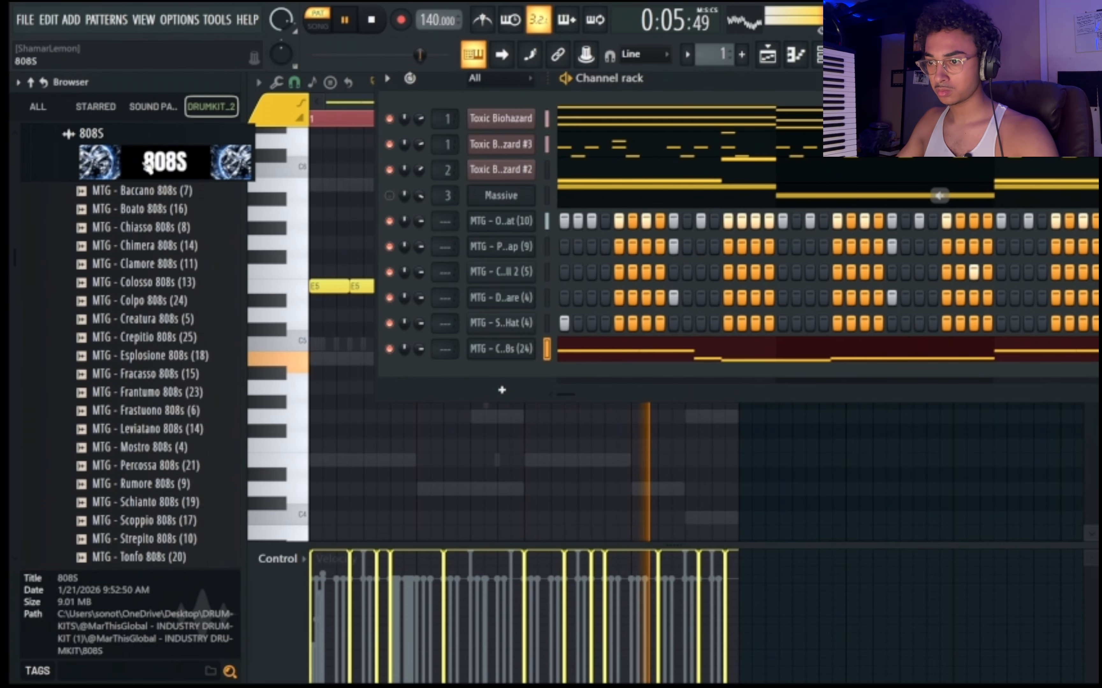
{"action": "scroll", "coordinate": [167, 275], "scroll_direction": "up", "scroll_amount": 3}
{"action": "scroll", "coordinate": [169, 281], "scroll_direction": "down", "scroll_amount": 2}
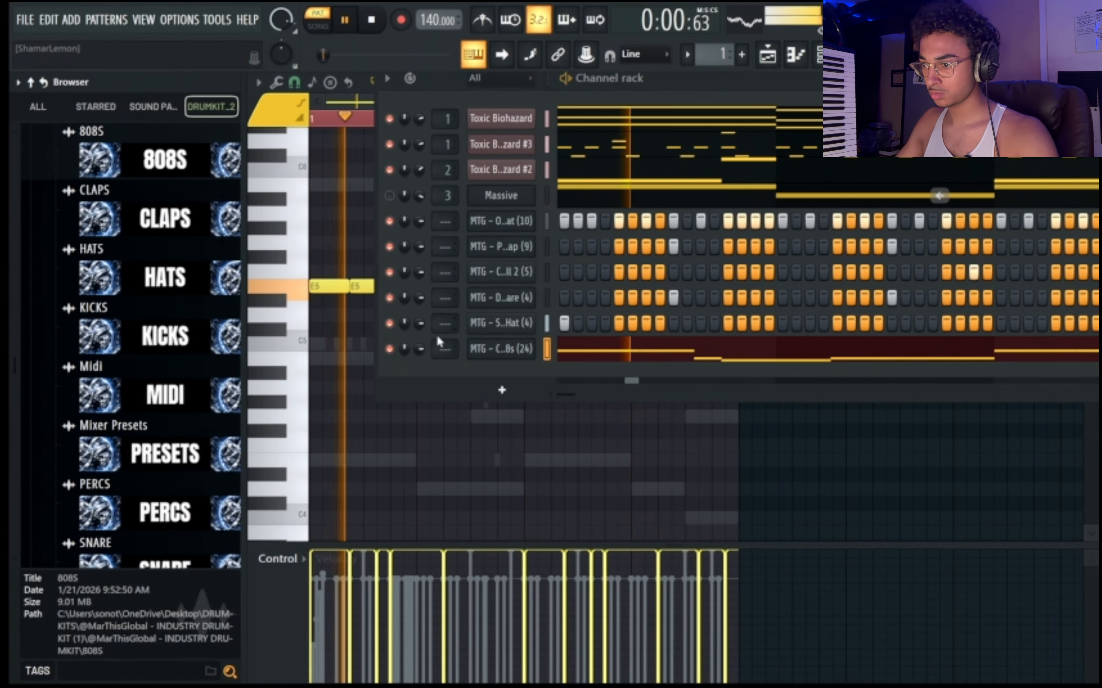
Try routing the MTG - Colpo 808s (24) channel to mixer track 3.
{"action": "left_click_drag", "start_coordinate": [448, 347], "coordinate": [448, 349]}
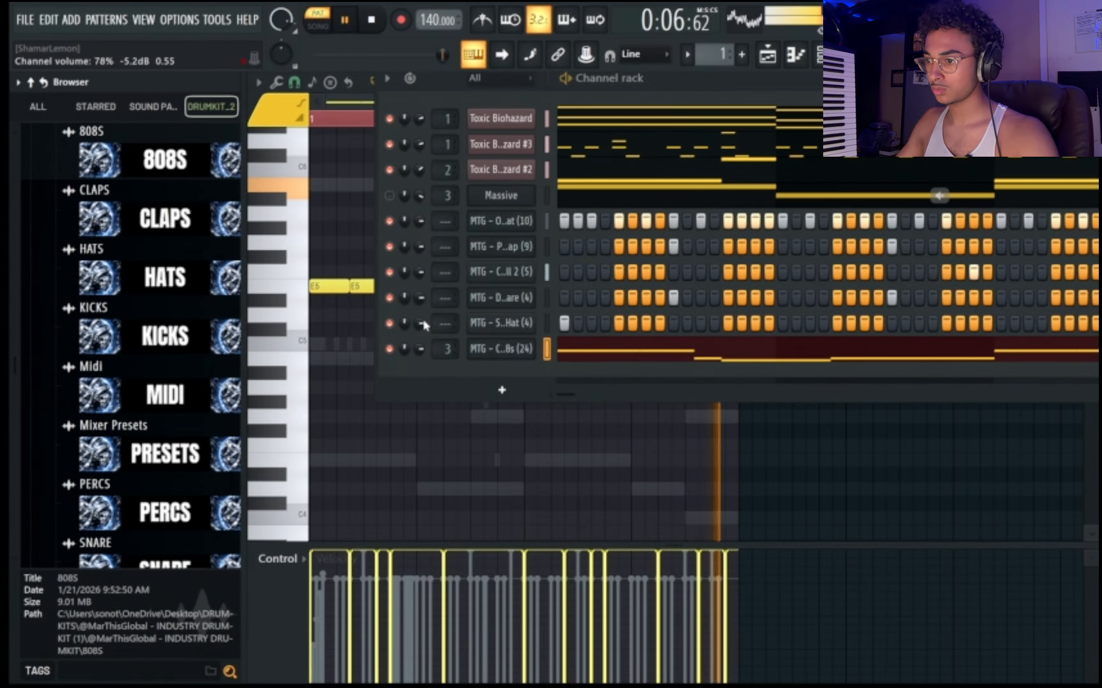
{"action": "left_click_drag", "start_coordinate": [451, 347], "coordinate": [454, 350]}
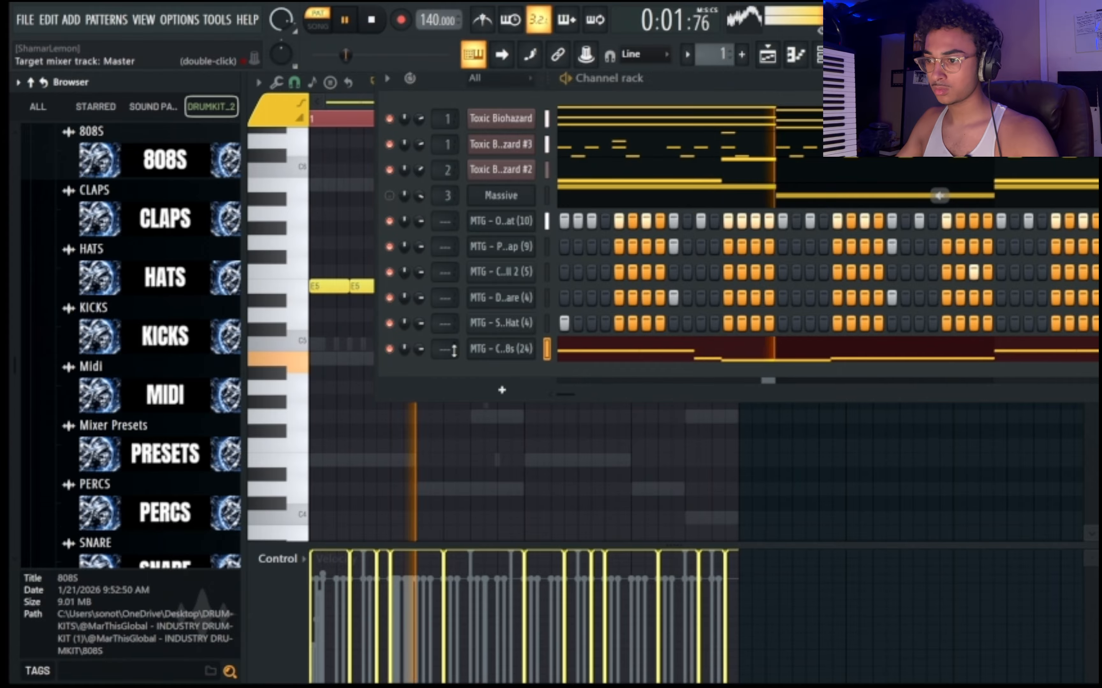
Look through the remaining drum kit folders, including VOX, and collapse the INDUSTRY DRUMKIT folder.
{"action": "scroll", "coordinate": [164, 381], "scroll_direction": "down", "scroll_amount": 3}
{"action": "scroll", "coordinate": [190, 357], "scroll_direction": "up", "scroll_amount": 2}
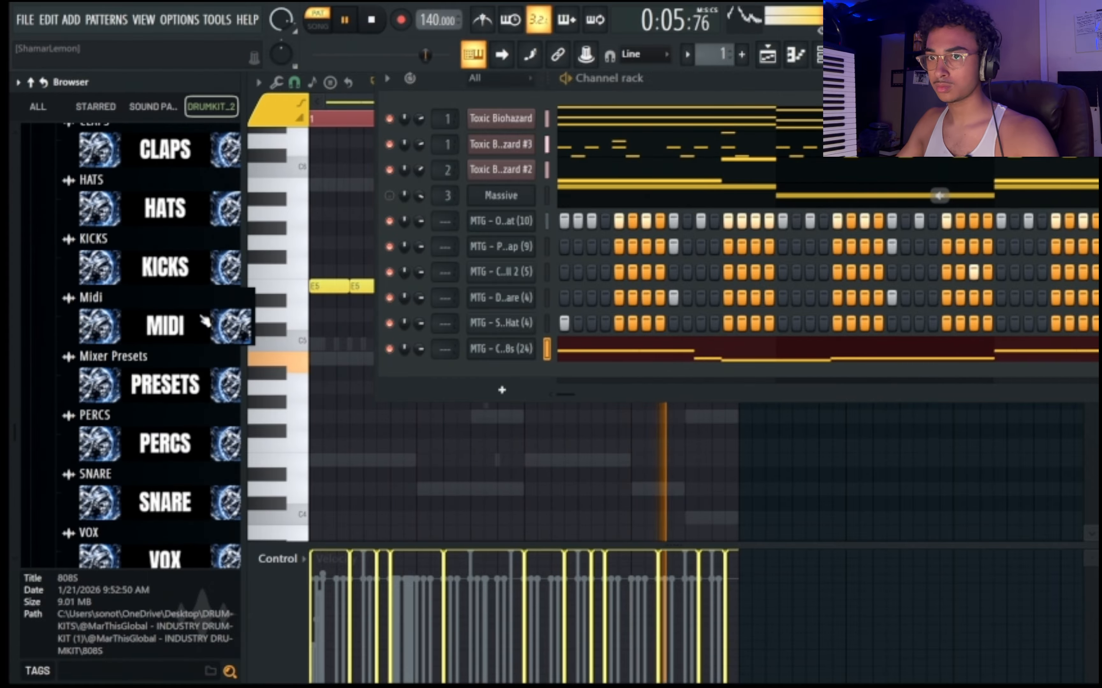
{"action": "scroll", "coordinate": [199, 320], "scroll_direction": "down", "scroll_amount": 2}
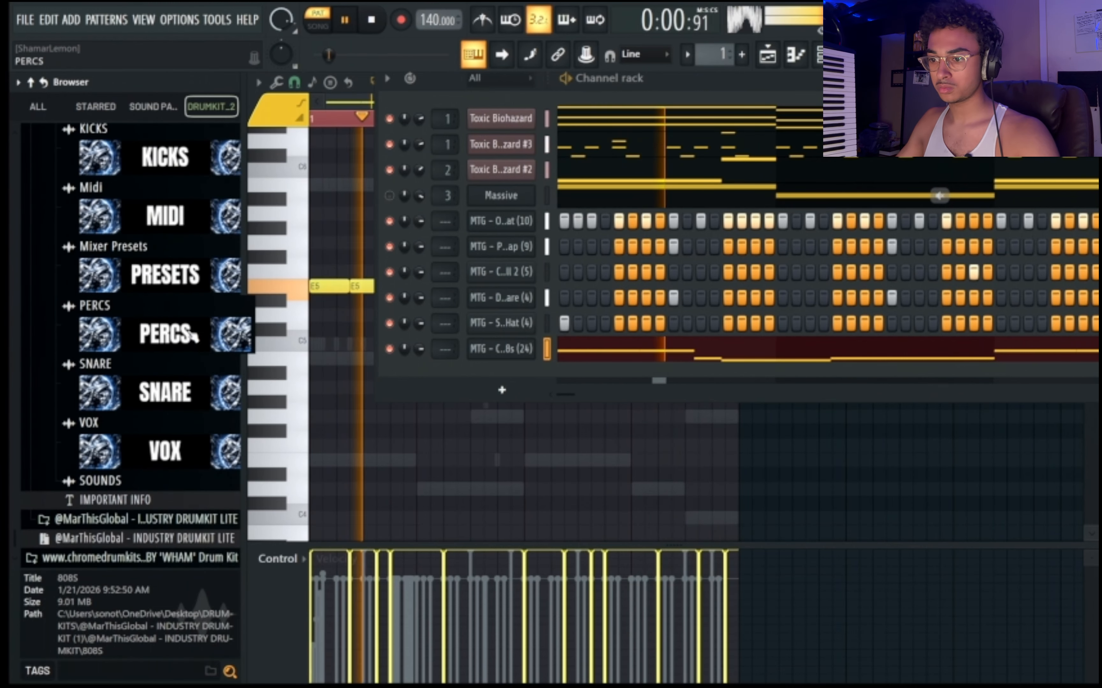
{"action": "left_click", "coordinate": [204, 451]}
{"action": "scroll", "coordinate": [202, 448], "scroll_direction": "down", "scroll_amount": 2}
{"action": "scroll", "coordinate": [185, 403], "scroll_direction": "up", "scroll_amount": 2}
{"action": "left_click", "coordinate": [202, 442]}
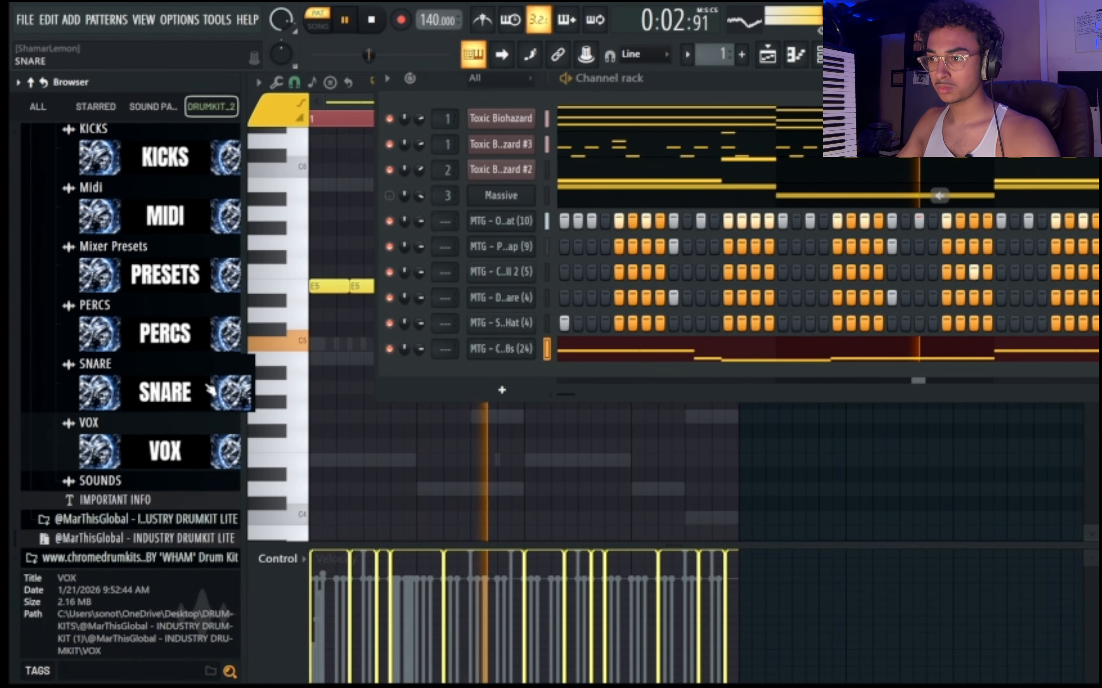
{"action": "scroll", "coordinate": [227, 378], "scroll_direction": "up", "scroll_amount": 4}
{"action": "scroll", "coordinate": [116, 273], "scroll_direction": "up", "scroll_amount": 3}
{"action": "left_click", "coordinate": [152, 313]}
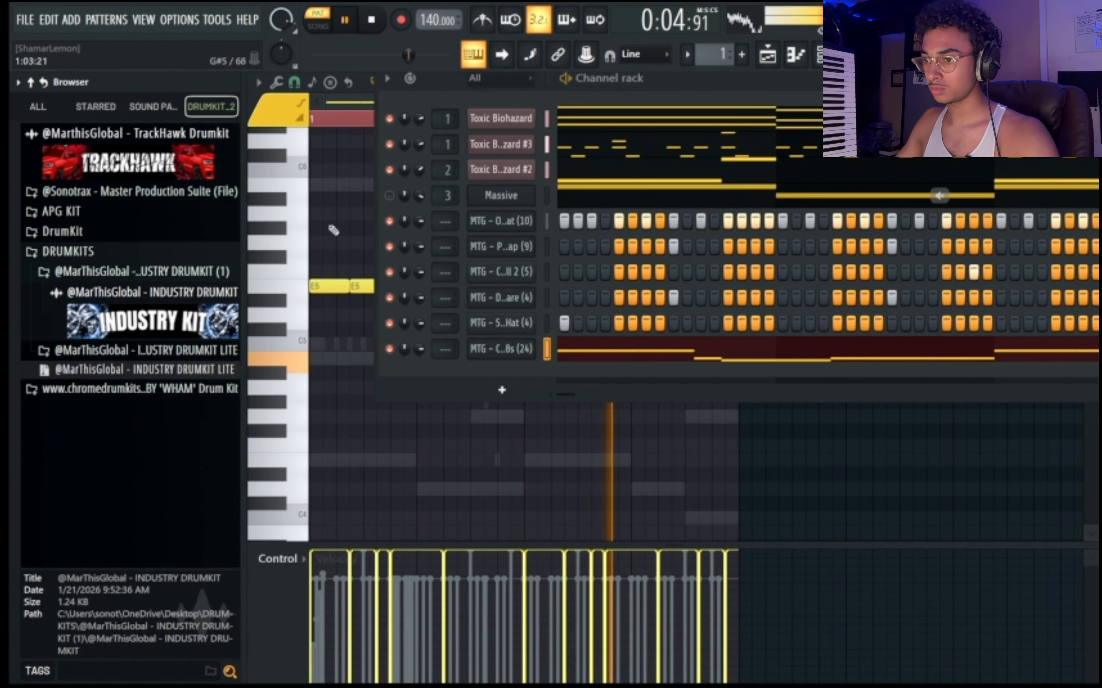
Show the playlist and split Pattern 1 by channel.
{"action": "left_click", "coordinate": [777, 60]}
{"action": "right_click", "coordinate": [324, 145]}
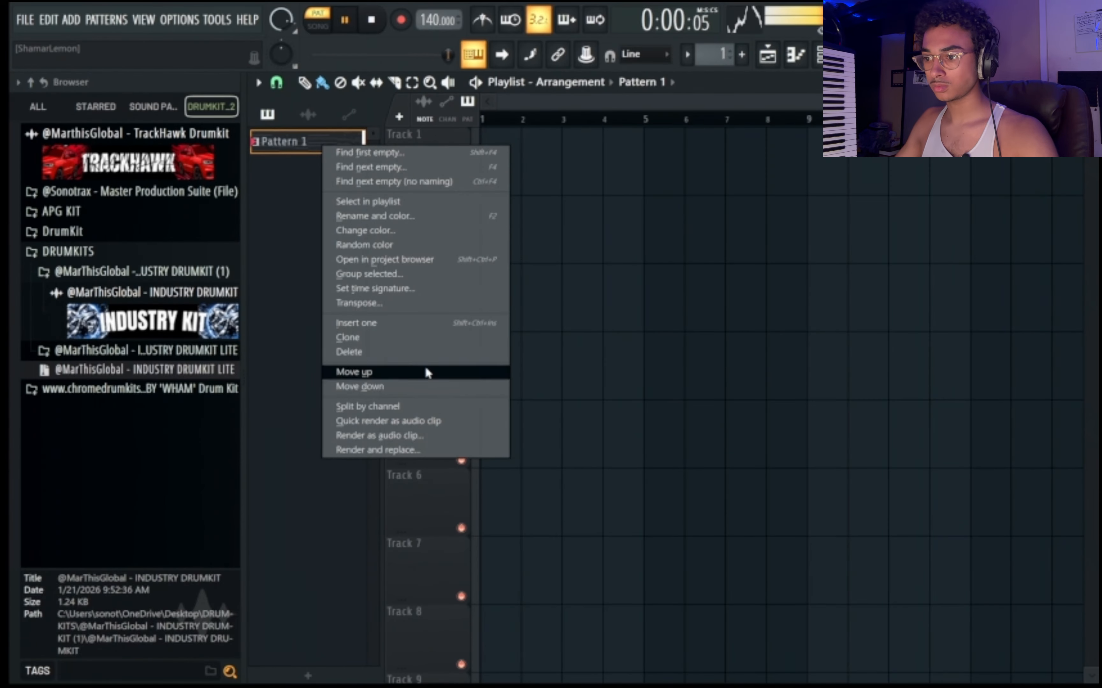
{"action": "left_click", "coordinate": [408, 406]}
{"action": "key", "text": "space"}
Place Toxic Biohazard clips on Track 1 at bars 1, 5 and 9.
{"action": "left_click", "coordinate": [332, 144]}
{"action": "left_click", "coordinate": [614, 159]}
{"action": "left_click_drag", "start_coordinate": [696, 159], "coordinate": [576, 159]}
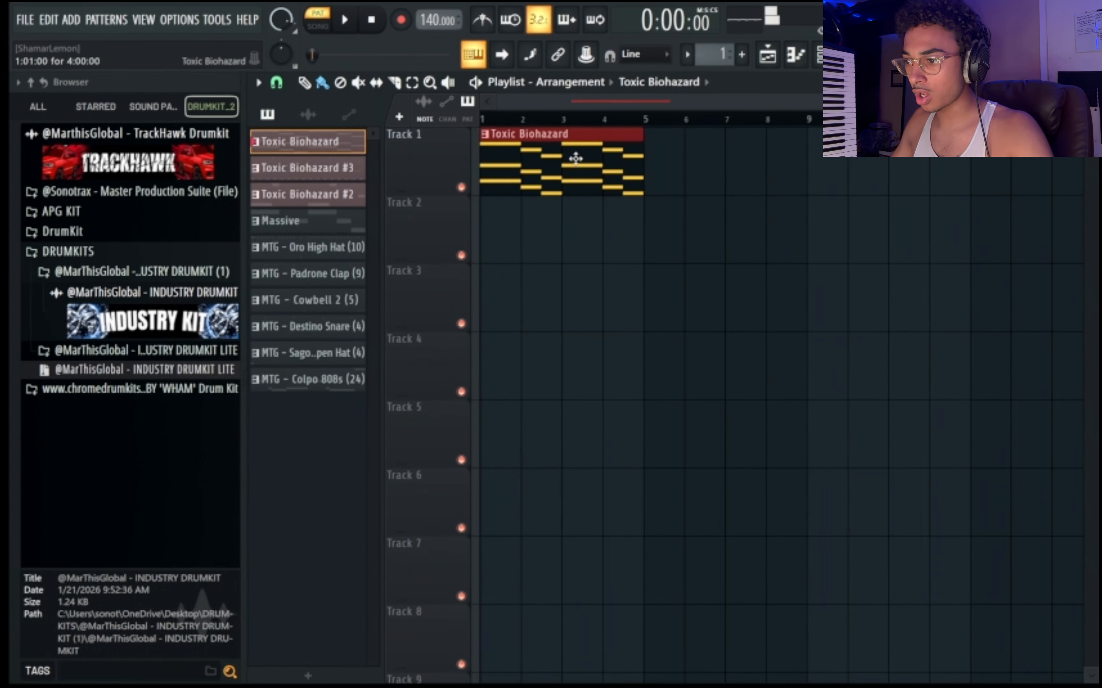
{"action": "left_click_drag", "start_coordinate": [681, 177], "coordinate": [989, 173]}
{"action": "left_click_drag", "start_coordinate": [673, 167], "coordinate": [869, 167]}
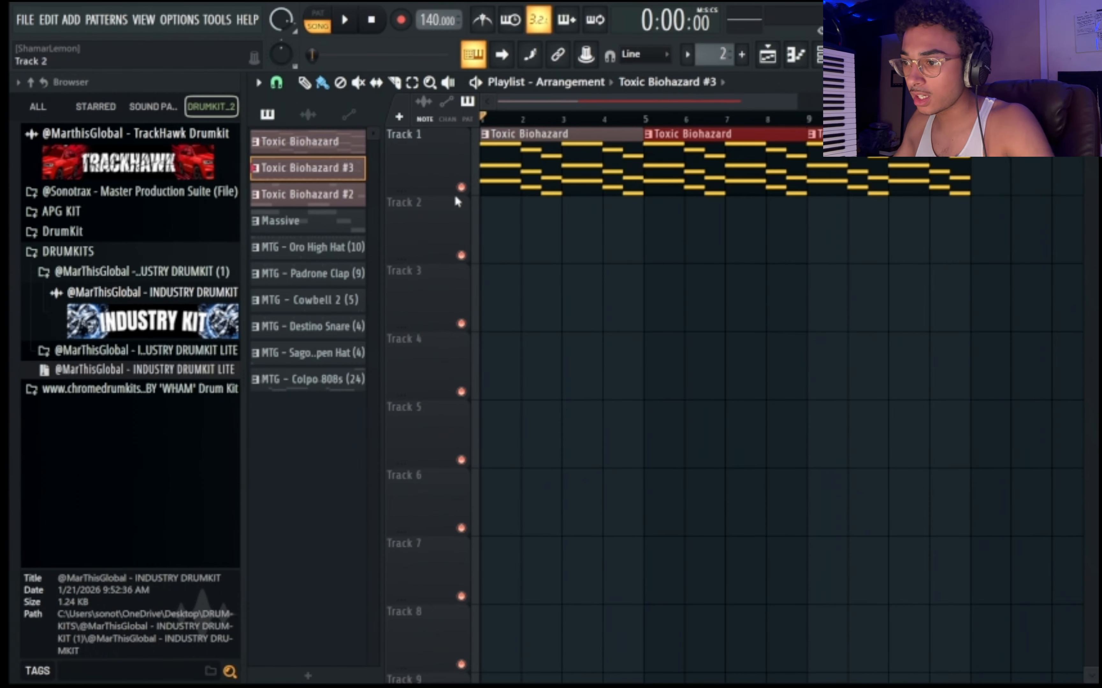
Place Toxic Biohazard #3 clips on Track 2 at bars 1, 5 and 9.
{"action": "left_click_drag", "start_coordinate": [548, 236], "coordinate": [501, 231]}
{"action": "left_click", "coordinate": [646, 241]}
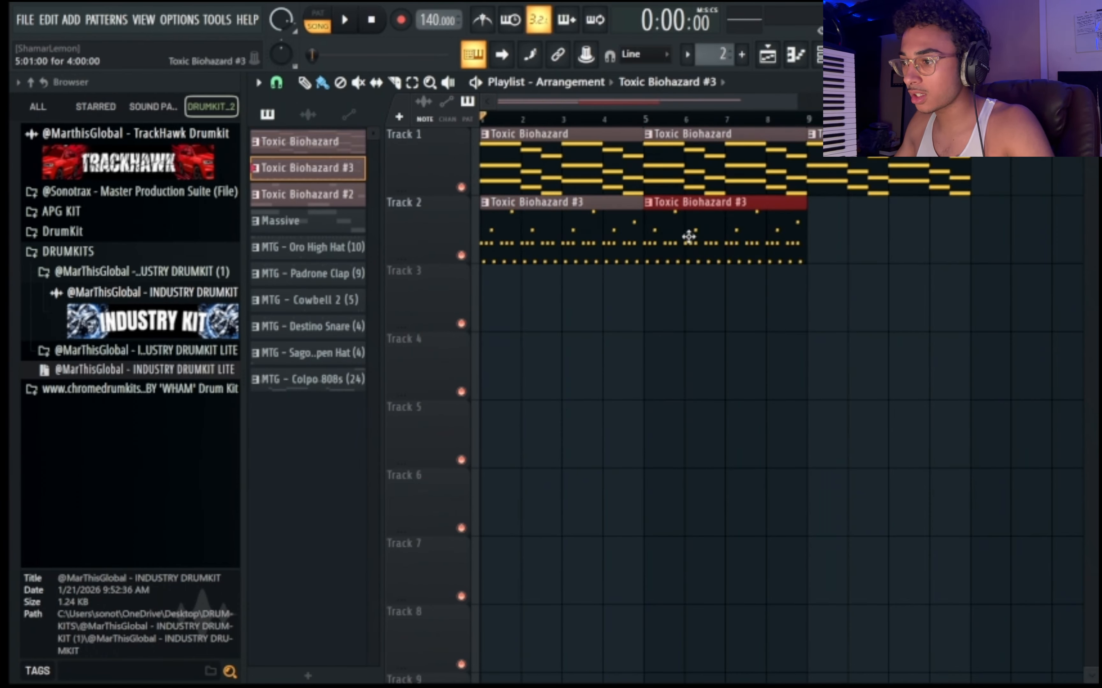
{"action": "left_click", "coordinate": [824, 229]}
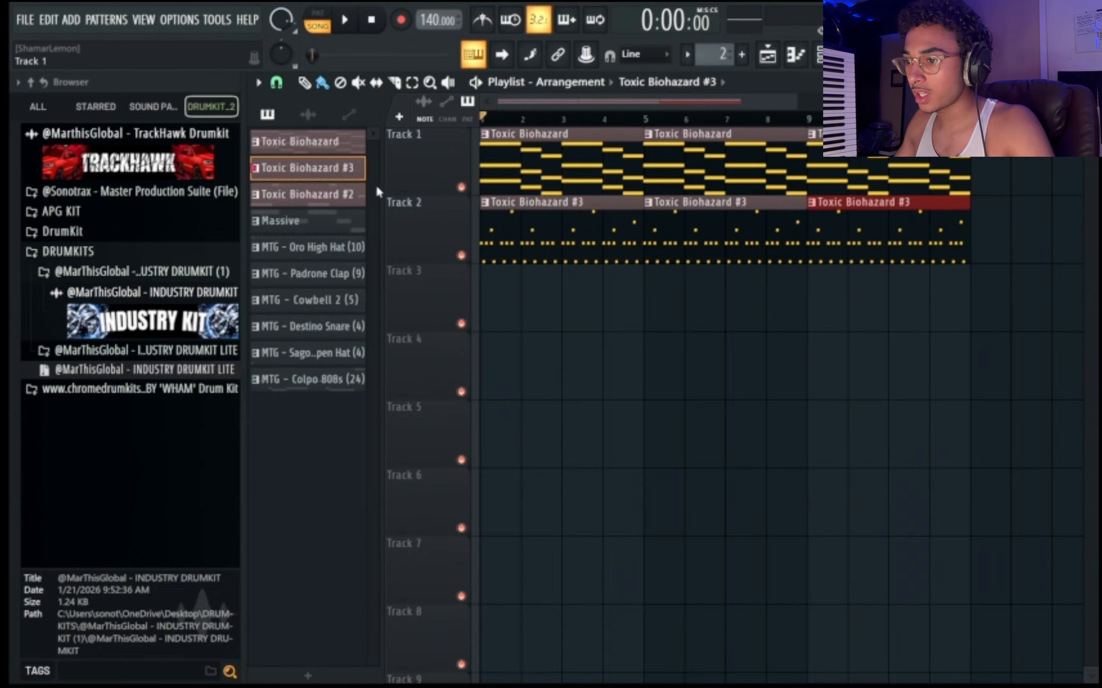
Place a Toxic Biohazard #2 clip at bar 1 of Track 3 and unmute the Massive channel.
{"action": "left_click", "coordinate": [524, 292]}
{"action": "left_click", "coordinate": [796, 55]}
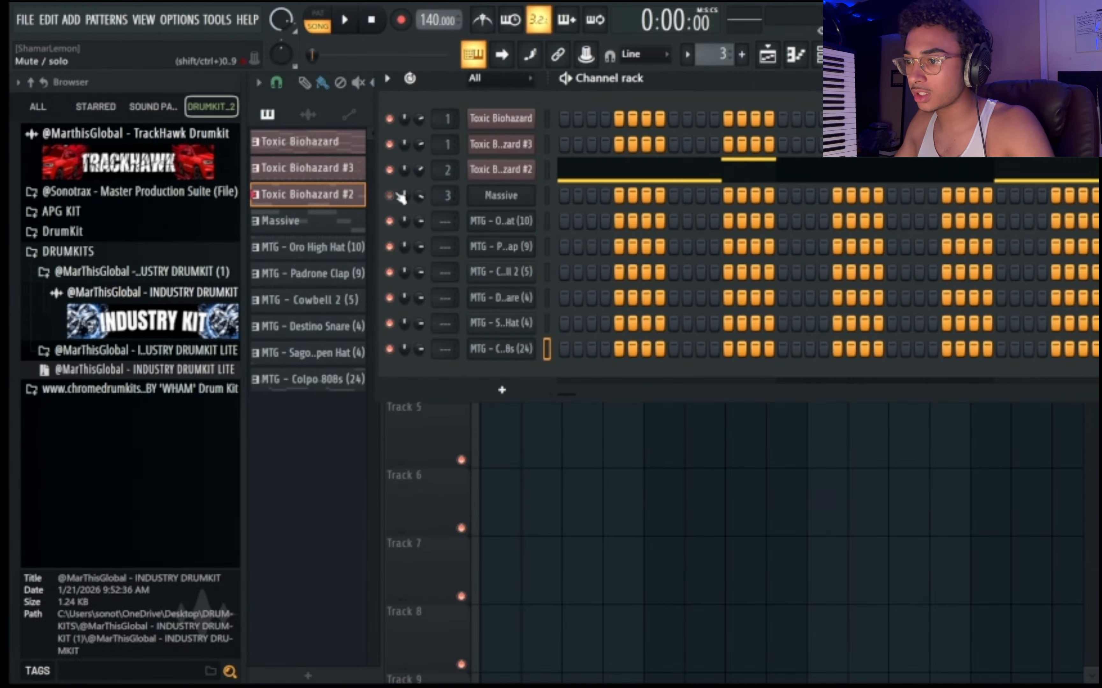
{"action": "right_click", "coordinate": [622, 493]}
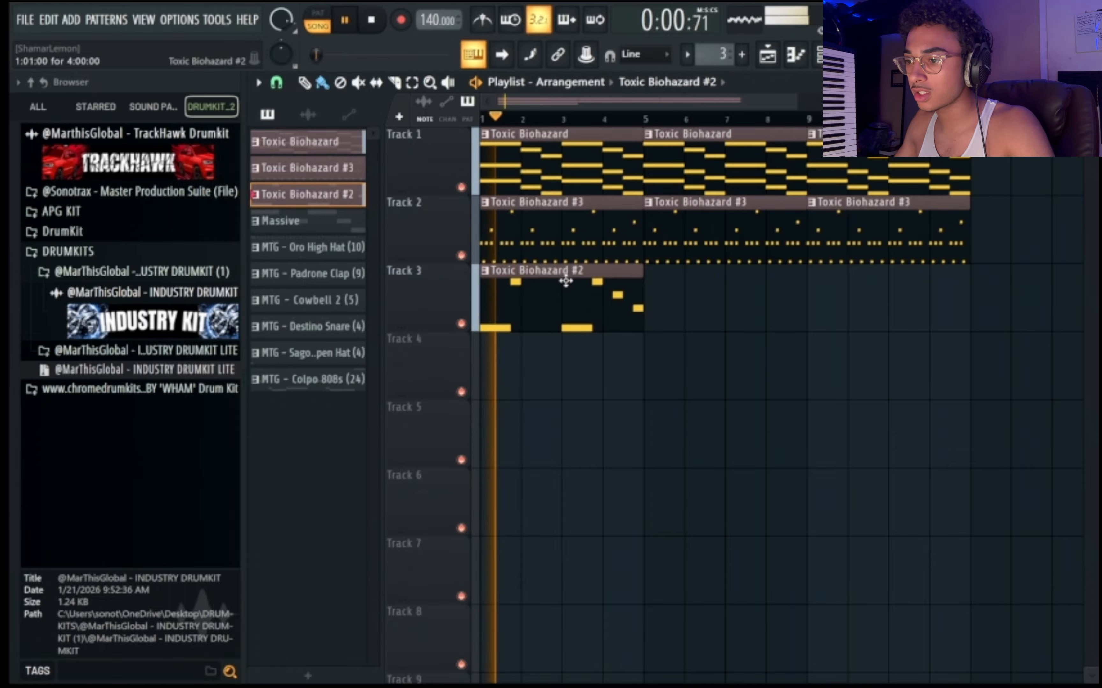
Select the drum channels from MTG - Oro High Hat (10) down and route them to mixer tracks starting at Insert 4.
{"action": "left_click", "coordinate": [796, 54]}
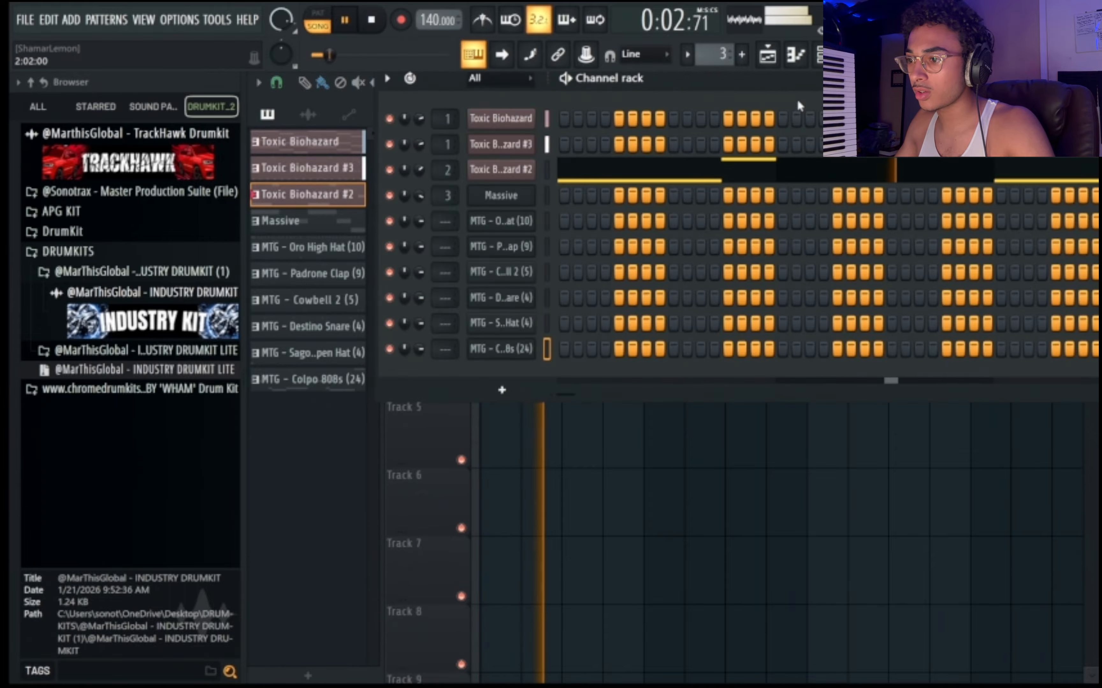
{"action": "left_click", "coordinate": [768, 54]}
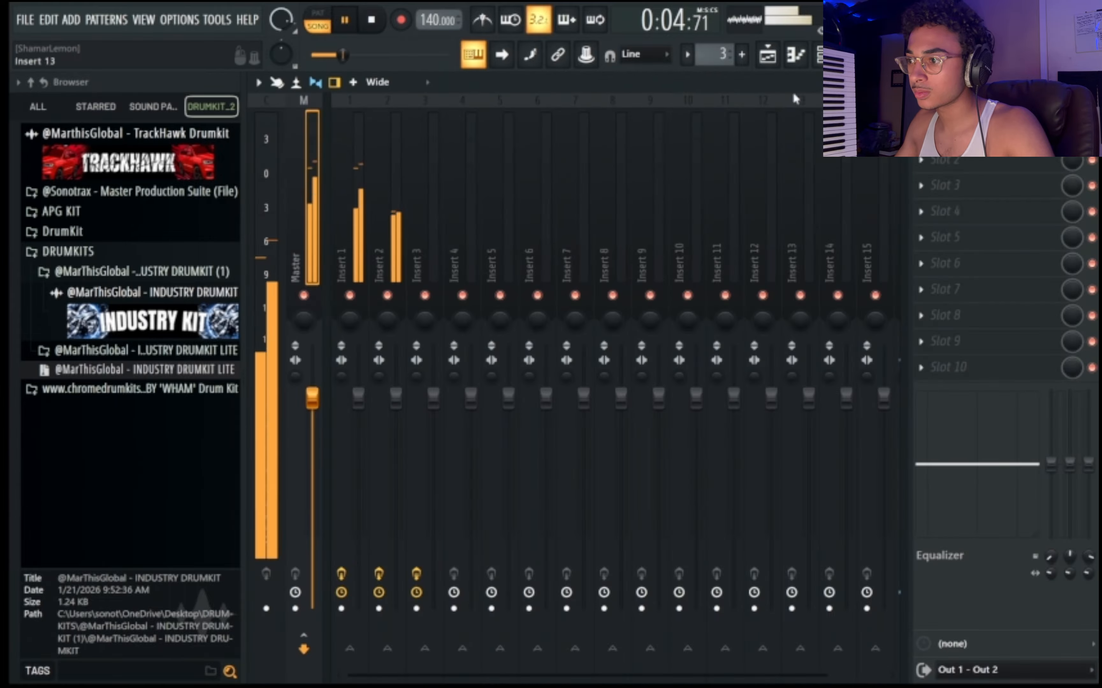
{"action": "key", "text": "space"}
{"action": "left_click", "coordinate": [824, 55]}
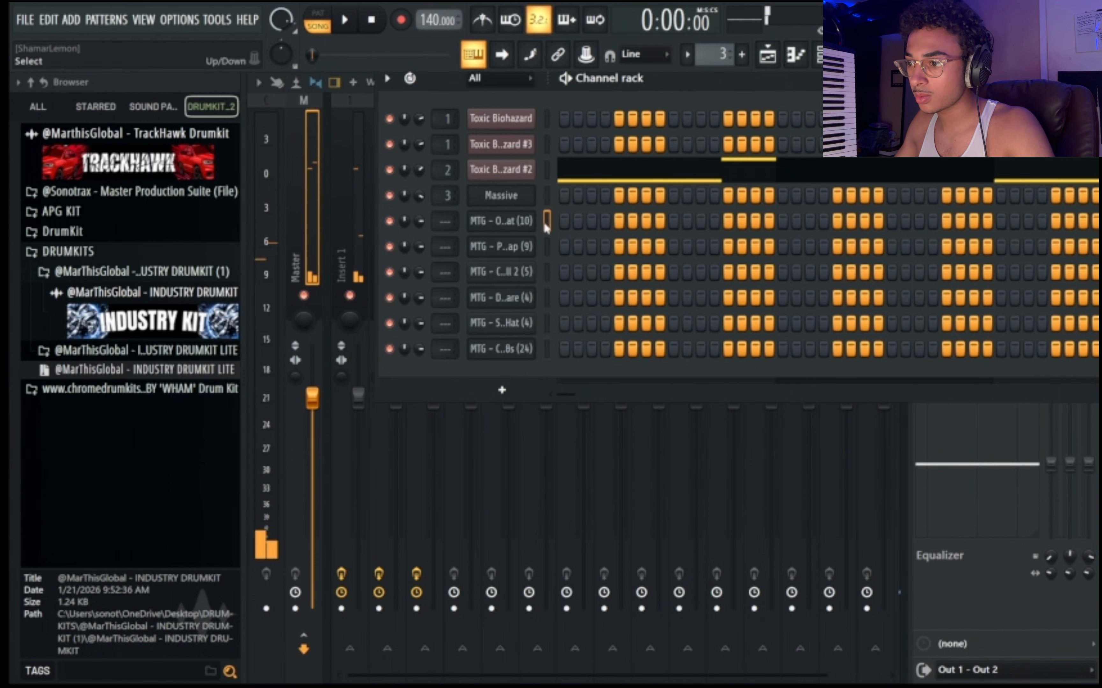
{"action": "left_click", "coordinate": [347, 220]}
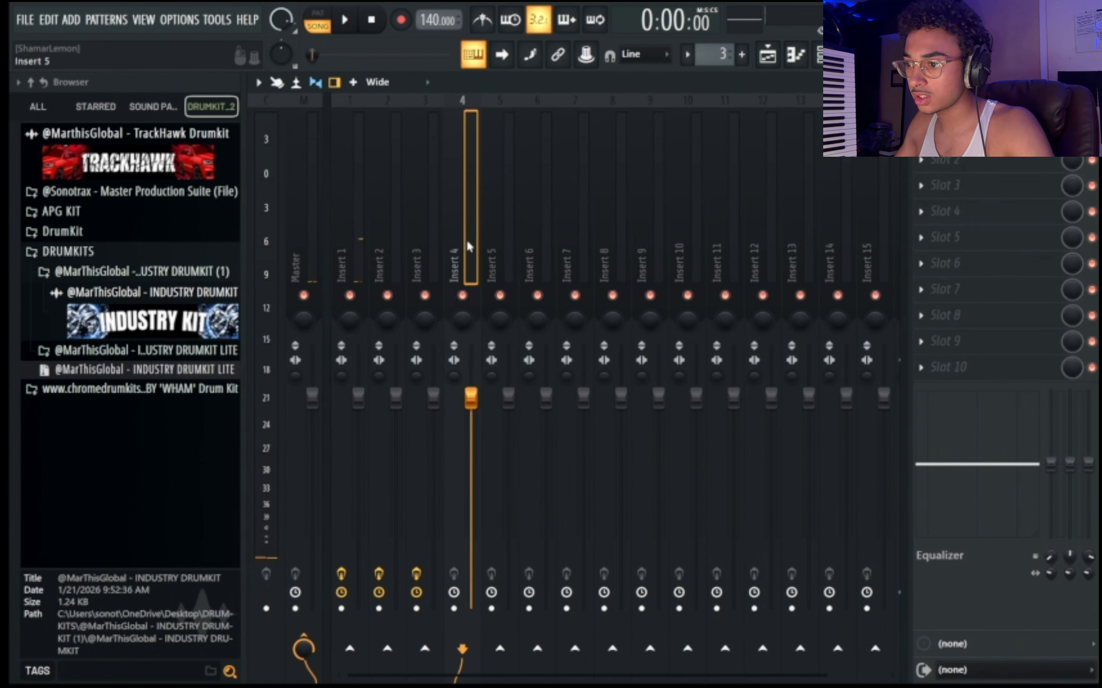
{"action": "left_click", "coordinate": [269, 87]}
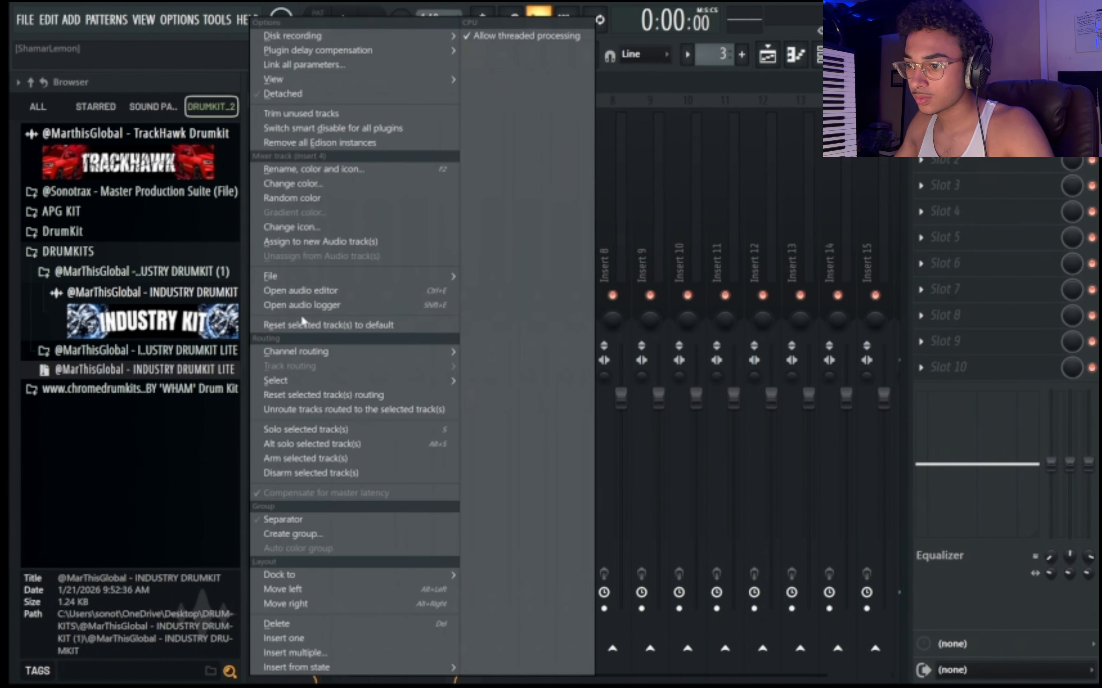
{"action": "mouse_move", "coordinate": [323, 355]}
{"action": "left_click", "coordinate": [542, 366]}
{"action": "key", "text": "space"}
Return to the playlist and pick the Massive pattern.
{"action": "left_click", "coordinate": [768, 55]}
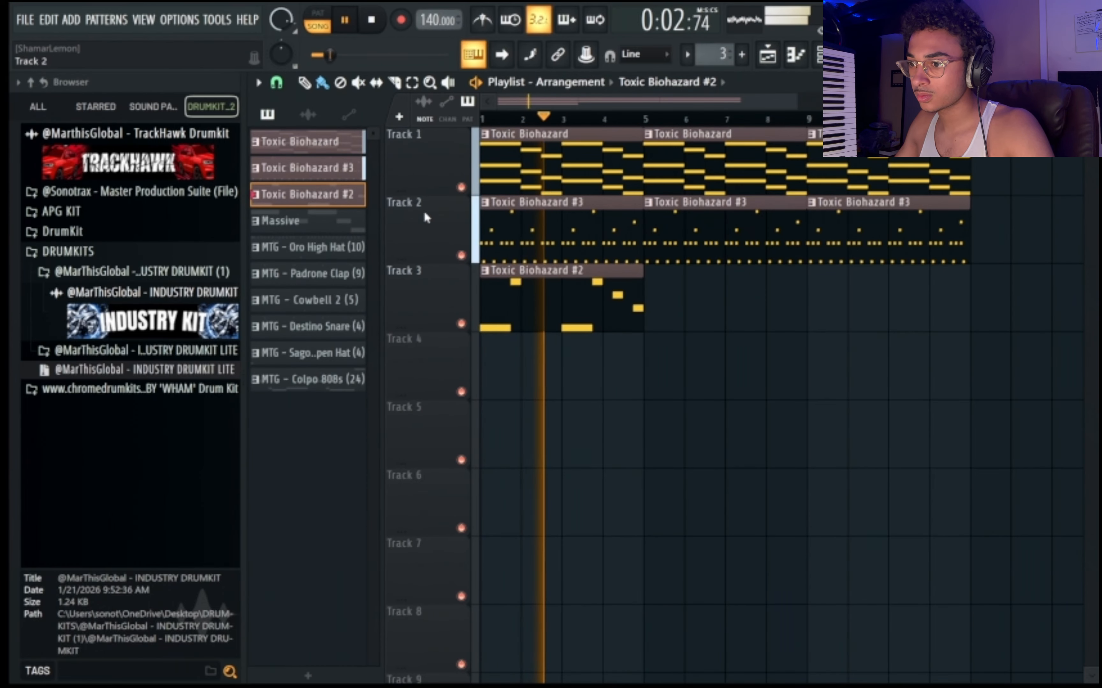
{"action": "left_click", "coordinate": [292, 221]}
{"action": "left_click_drag", "start_coordinate": [652, 374], "coordinate": [849, 378]}
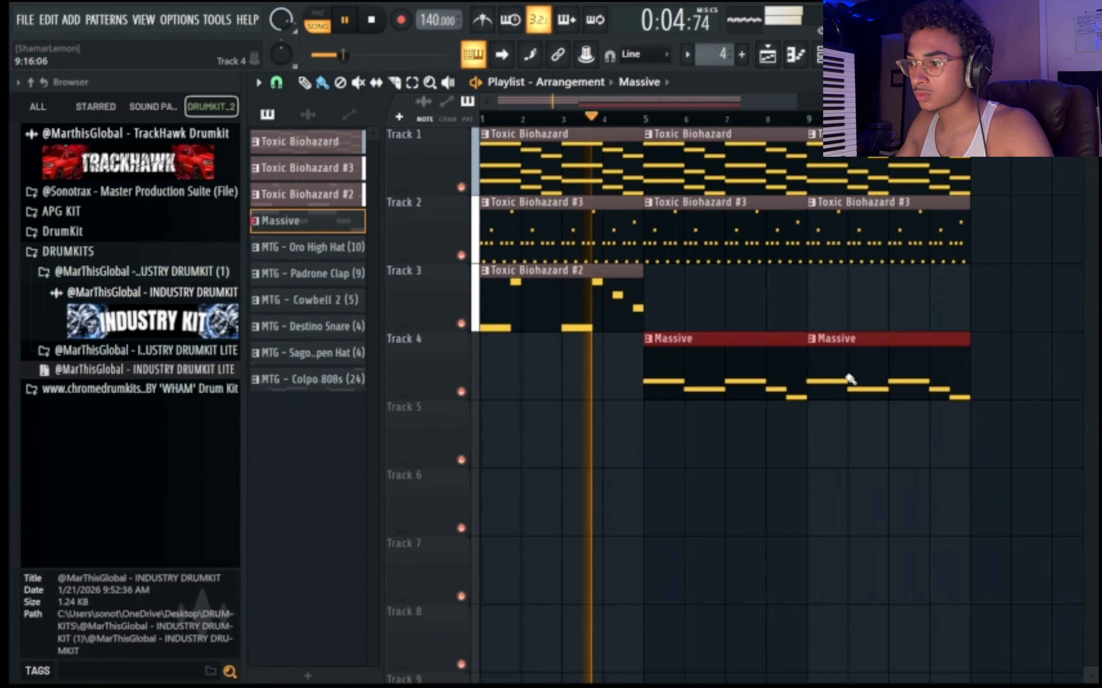
{"action": "right_click", "coordinate": [849, 379]}
{"action": "right_click", "coordinate": [737, 372]}
Place a Massive clip at bar 1 of Track 4.
{"action": "key", "text": "space"}
{"action": "left_click", "coordinate": [493, 376]}
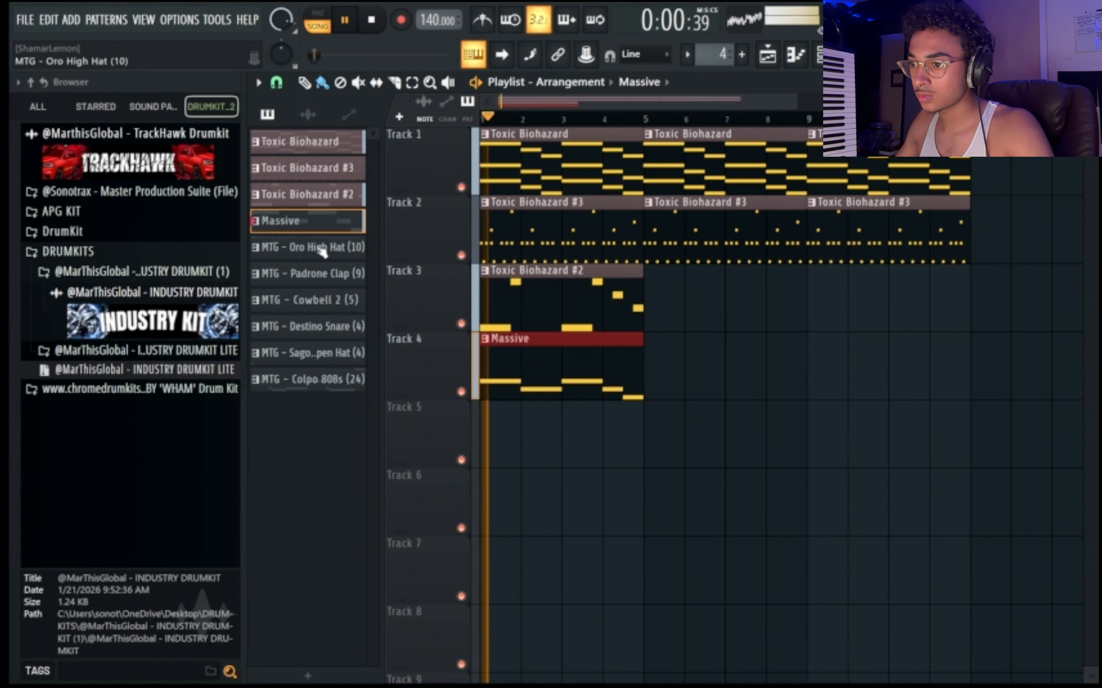
Place three MTG - Oro High Hat (10) clips back to back on Track 5, starting at bars 1, 5 and 9.
{"action": "left_click", "coordinate": [322, 249]}
{"action": "left_click_drag", "start_coordinate": [494, 426], "coordinate": [879, 450]}
{"action": "scroll", "coordinate": [724, 406], "scroll_direction": "down", "scroll_amount": 2}
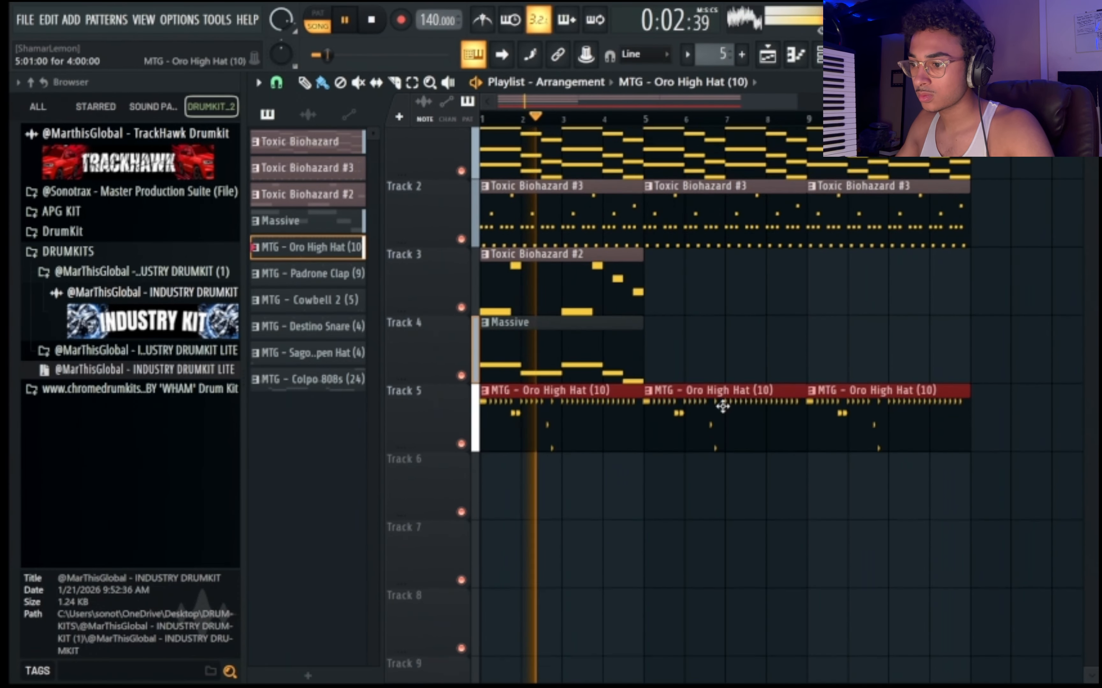
Fill bars 1 to 12 with three MTG - Padrone Clap (9) clips on Track 6 and three MTG - Cowbell 2 (5) clips on Track 7.
{"action": "left_click", "coordinate": [328, 275]}
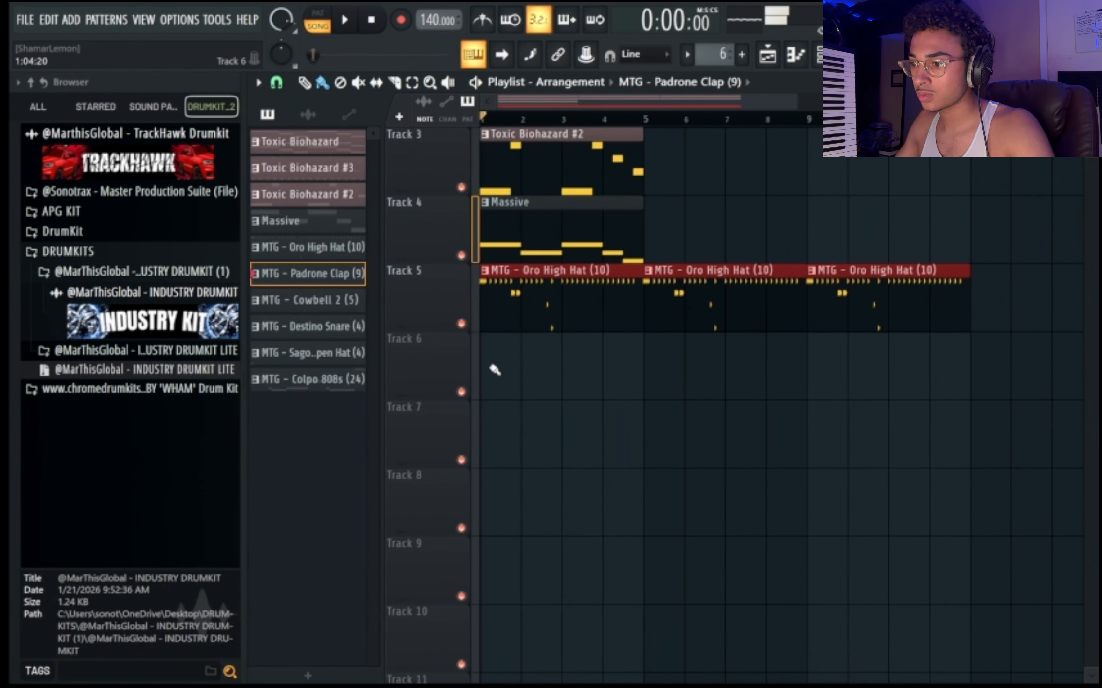
{"action": "left_click_drag", "start_coordinate": [494, 369], "coordinate": [796, 384]}
{"action": "left_click", "coordinate": [314, 300]}
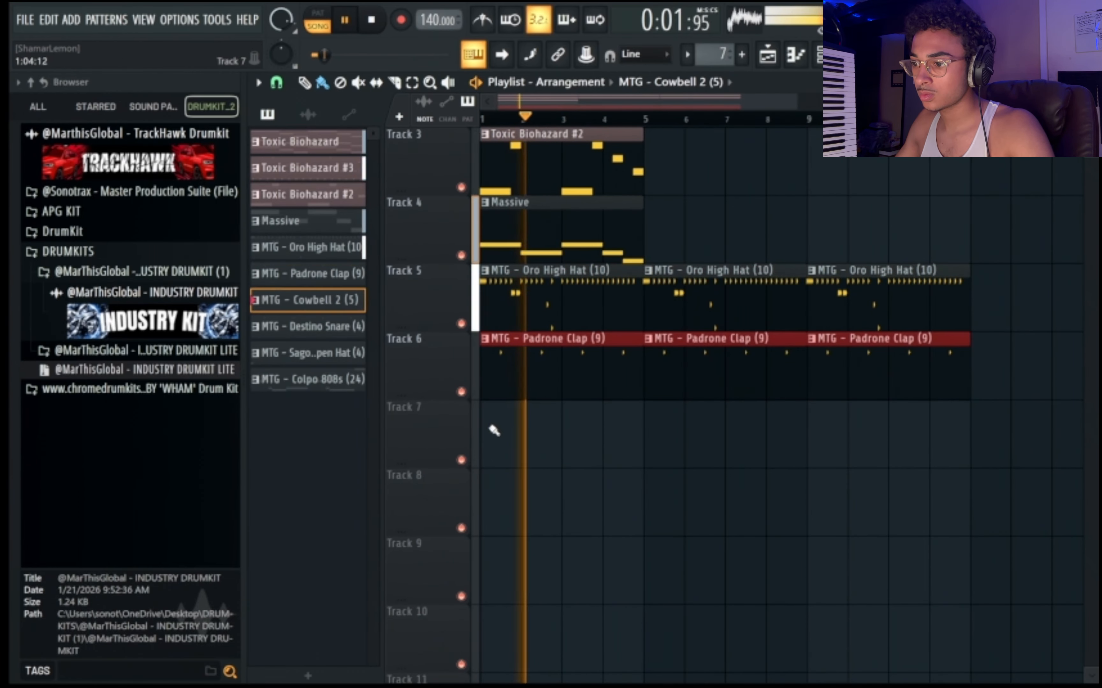
{"action": "left_click_drag", "start_coordinate": [492, 430], "coordinate": [813, 439]}
{"action": "key", "text": "space"}
Set the playlist snap to 1/4 beat.
{"action": "scroll", "coordinate": [635, 363], "scroll_direction": "up", "scroll_amount": 2}
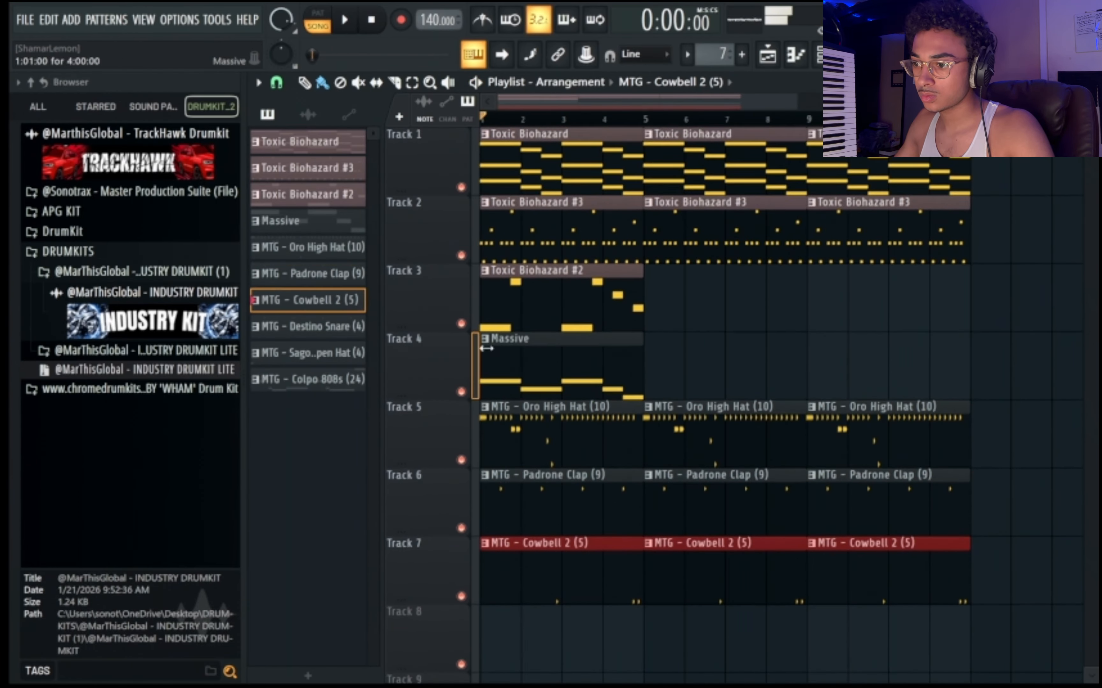
{"action": "left_click", "coordinate": [286, 83]}
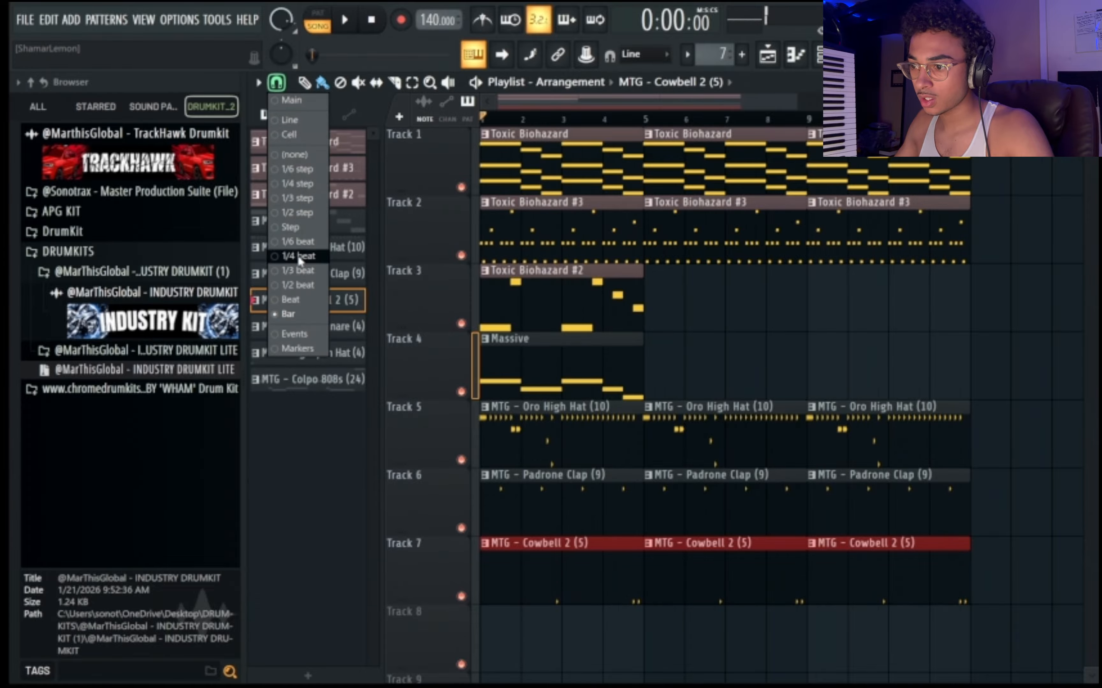
{"action": "left_click", "coordinate": [298, 256]}
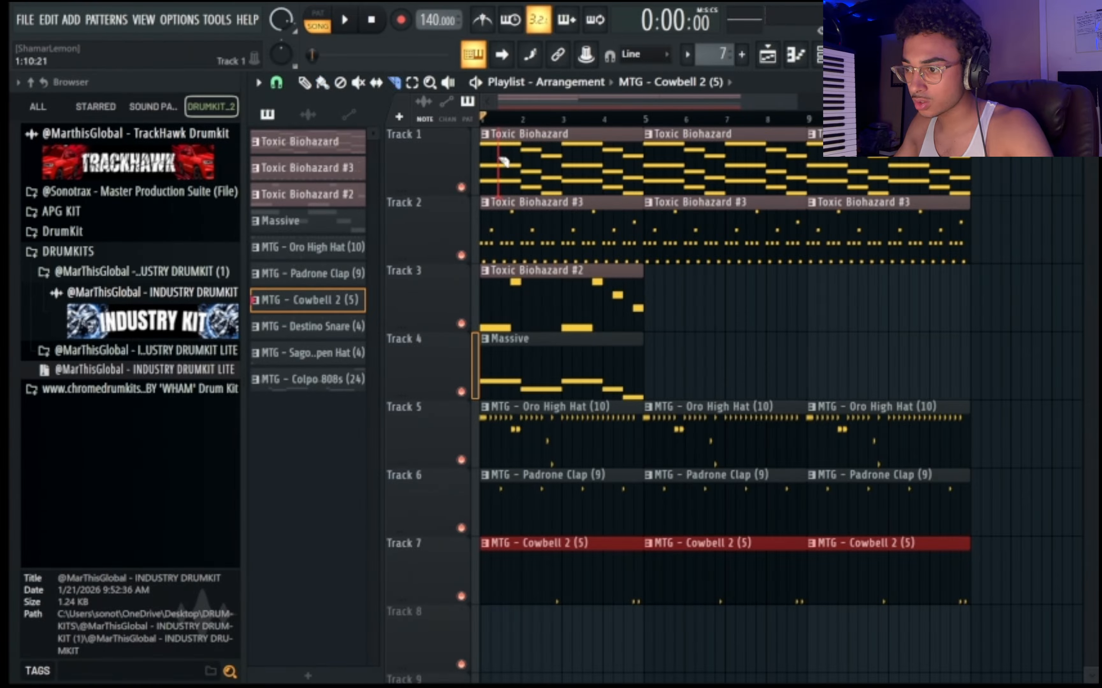
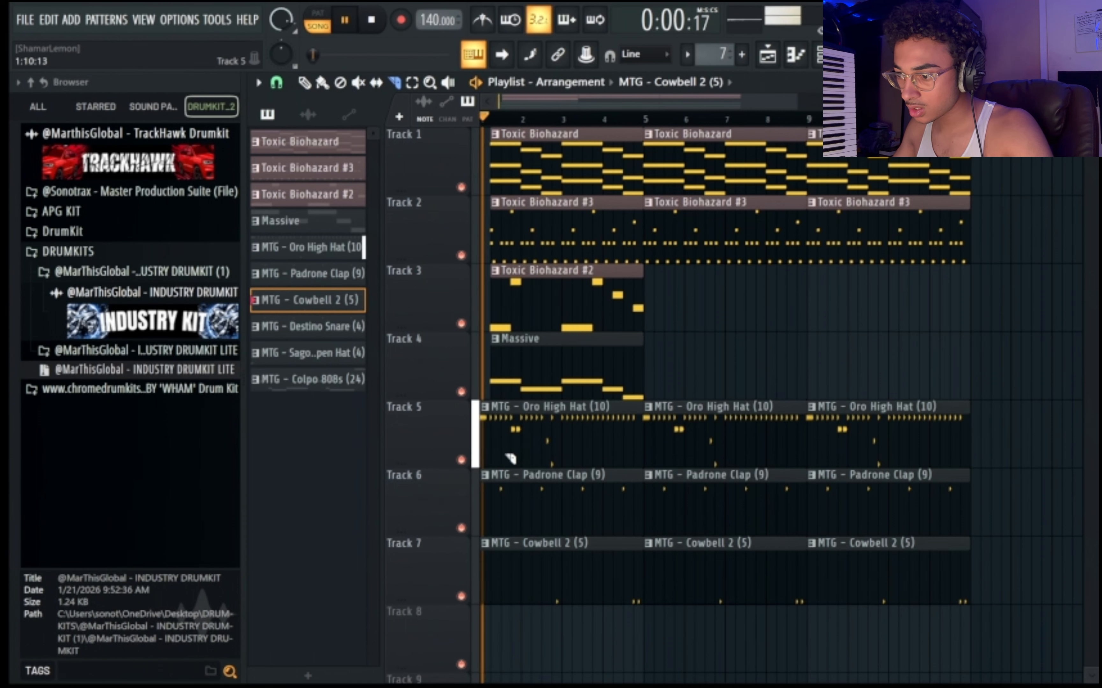
Try cutting off the start of the melody clips on Tracks 1 to 4, preview the intro, and undo the cut.
{"action": "key", "text": "space"}
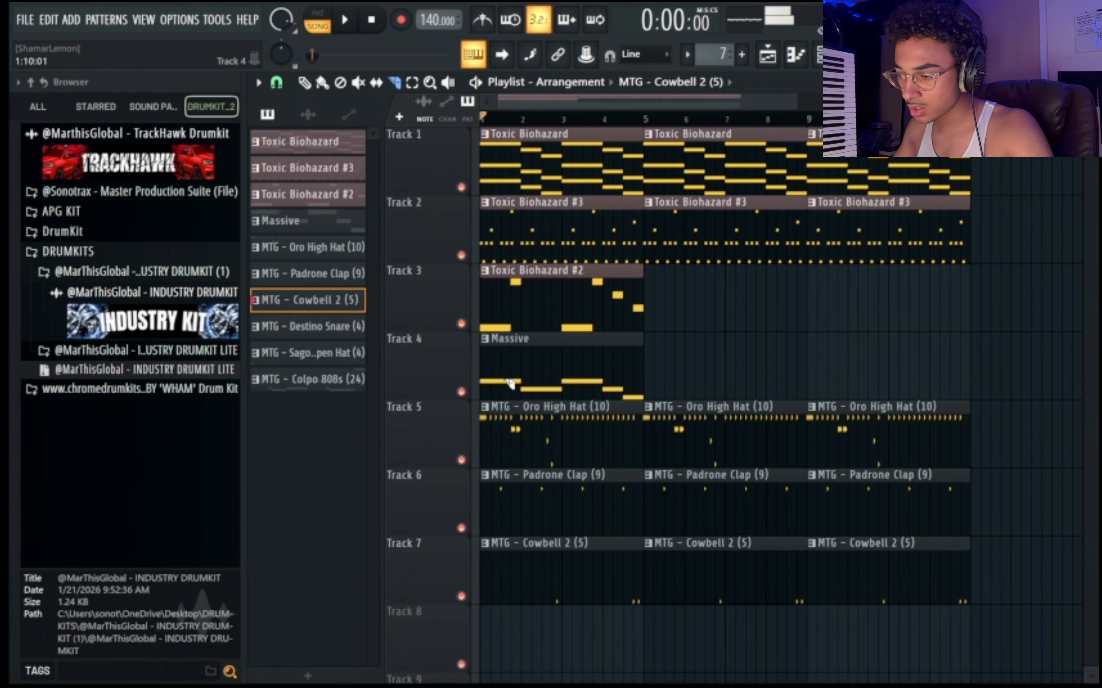
{"action": "scroll", "coordinate": [514, 121], "scroll_direction": "up", "scroll_amount": 8}
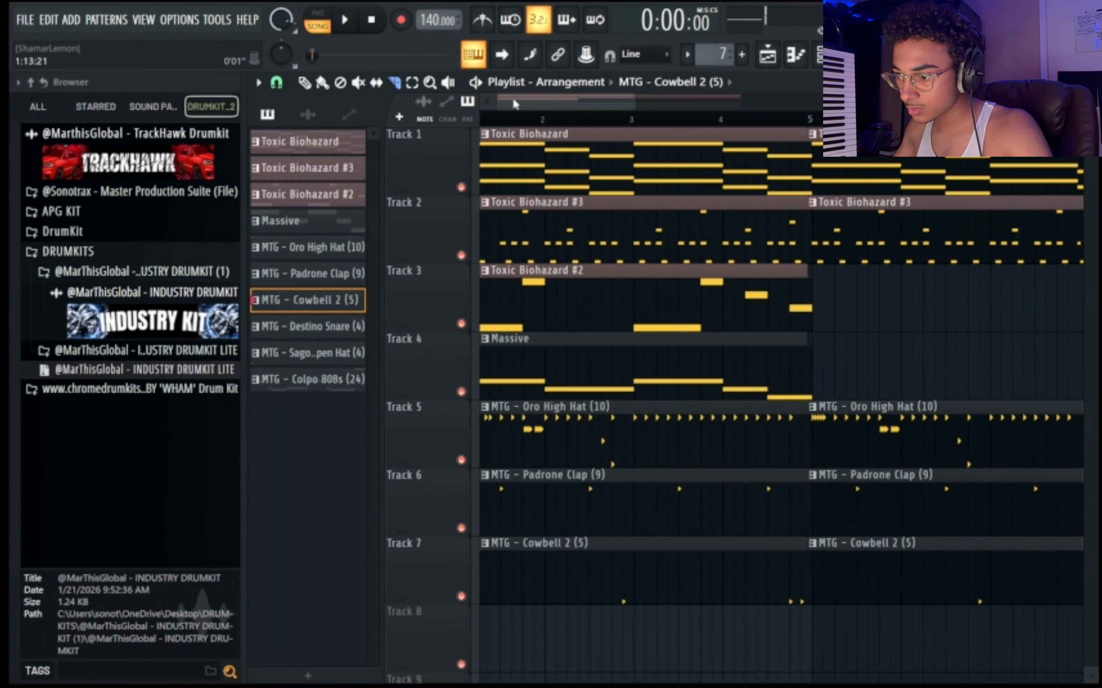
{"action": "scroll", "coordinate": [535, 114], "scroll_direction": "up", "scroll_amount": 3}
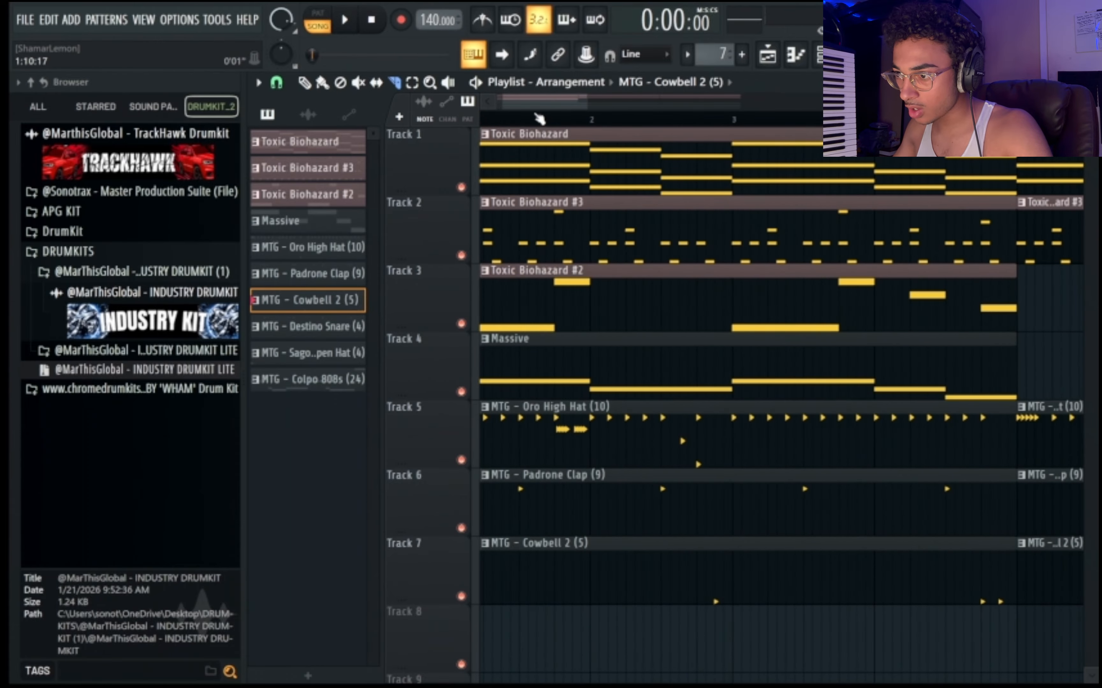
{"action": "key", "text": "space"}
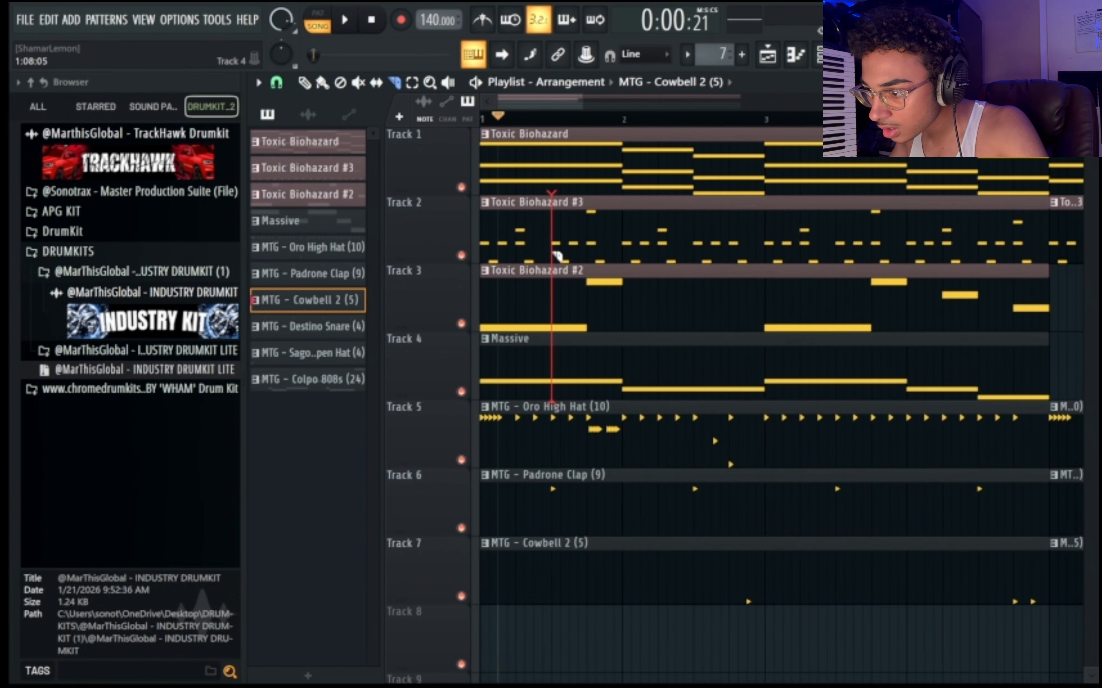
{"action": "left_click_drag", "start_coordinate": [545, 169], "coordinate": [544, 169]}
{"action": "key", "text": "space"}
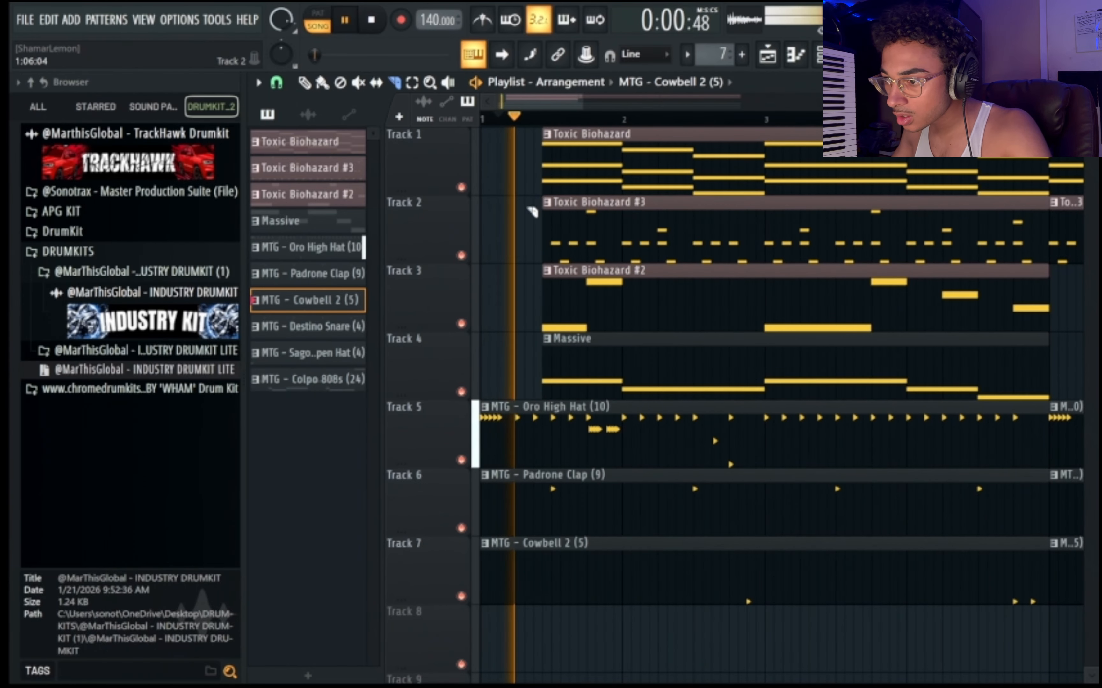
{"action": "left_click_drag", "start_coordinate": [512, 118], "coordinate": [481, 119]}
{"action": "key", "text": "space"}
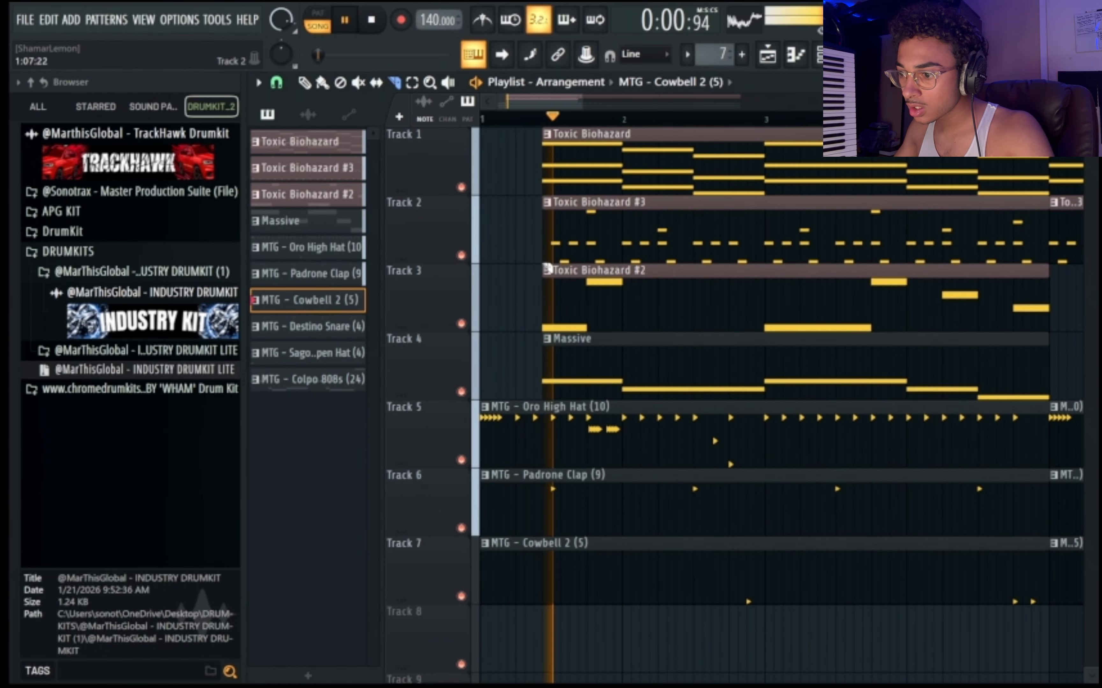
{"action": "key", "text": "ctrl+z"}
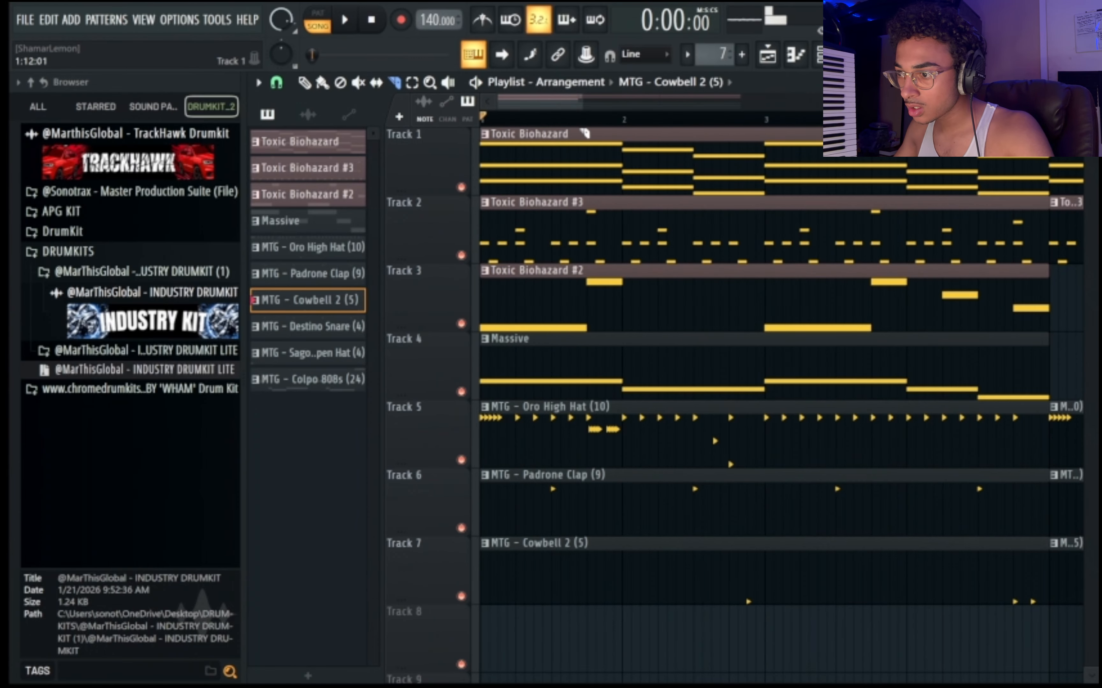
Move all playlist clips on Tracks 1 to 7 two bars later so the arrangement starts at bar 3, and deselect them.
{"action": "scroll", "coordinate": [583, 122], "scroll_direction": "down", "scroll_amount": 6}
{"action": "key", "text": "ctrl+a"}
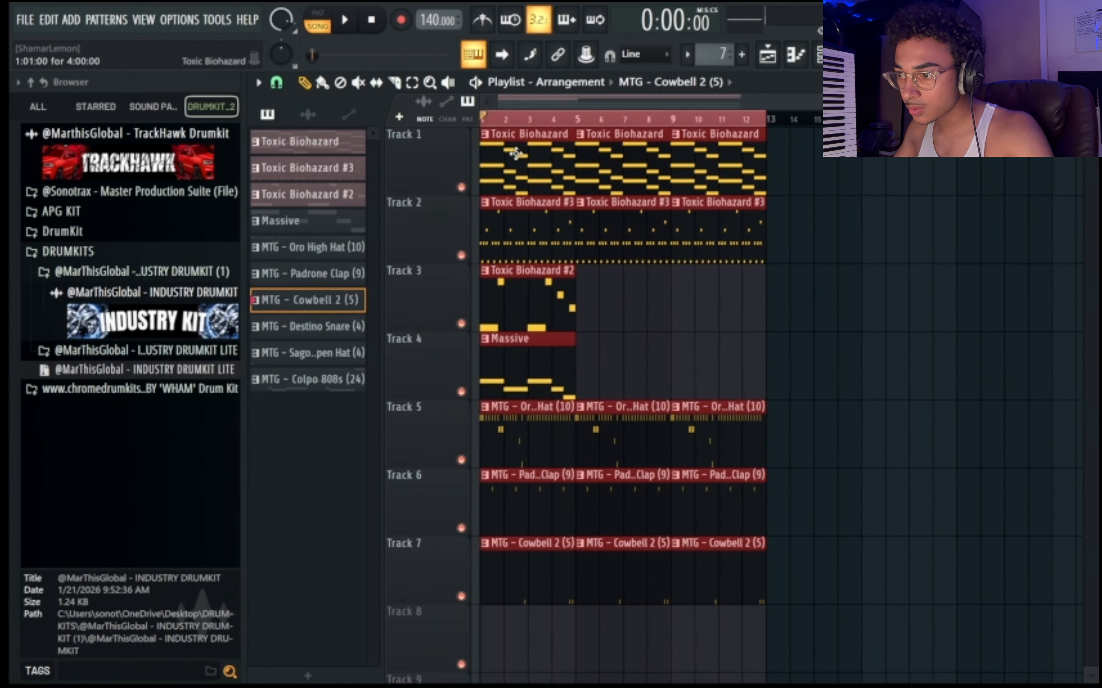
{"action": "left_click_drag", "start_coordinate": [516, 154], "coordinate": [564, 155]}
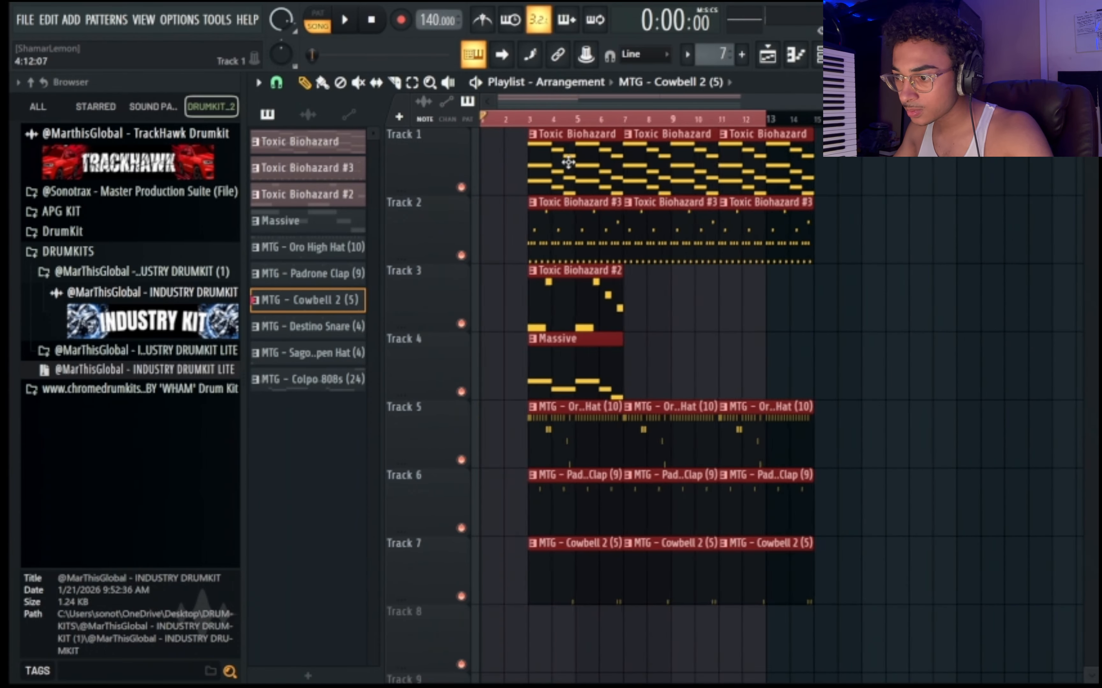
{"action": "left_click", "coordinate": [650, 282]}
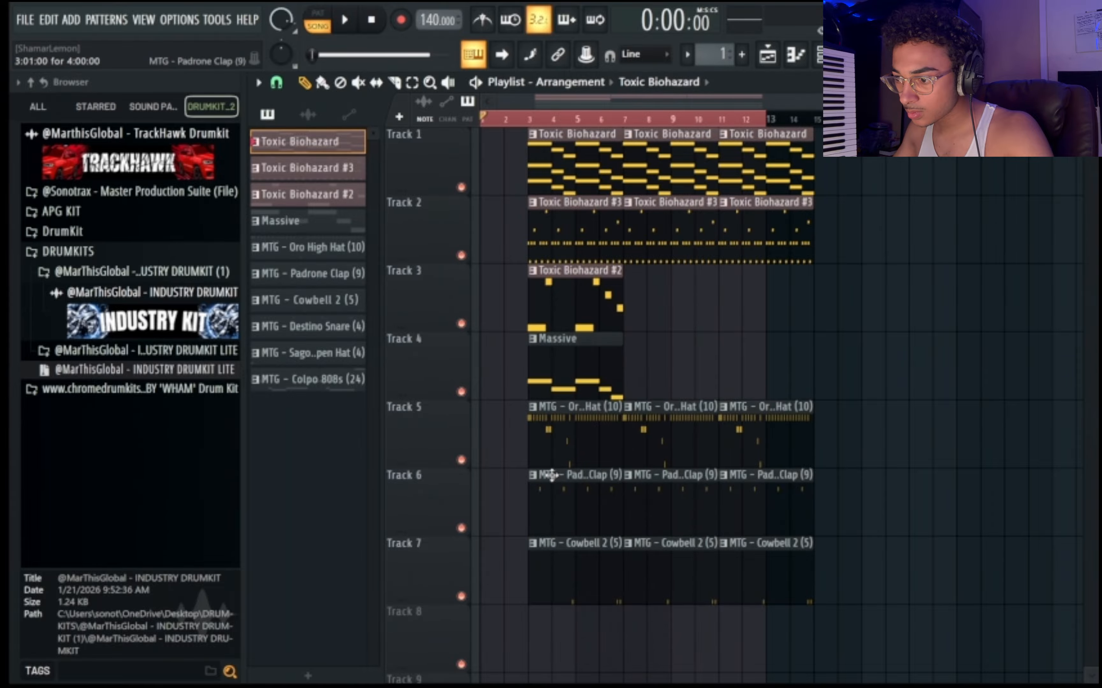
{"action": "left_click", "coordinate": [544, 451]}
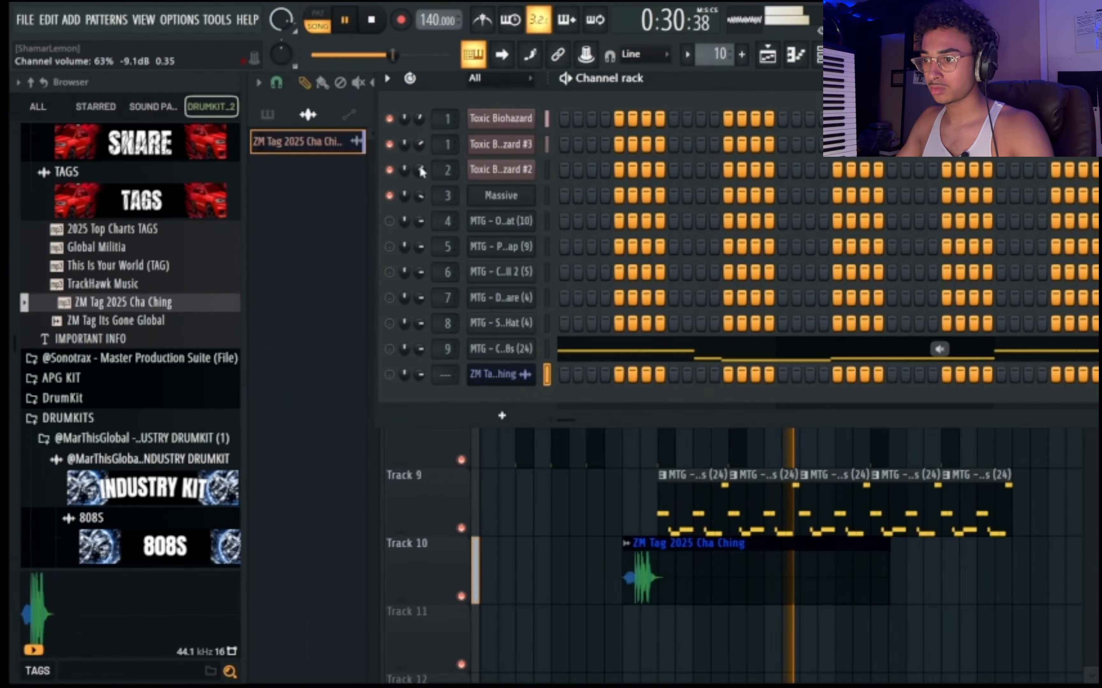
Adjust the channel volumes during playback and unmute the remaining channels, from the clap through the 808 and the ZM tag.
{"action": "left_click", "coordinate": [390, 245]}
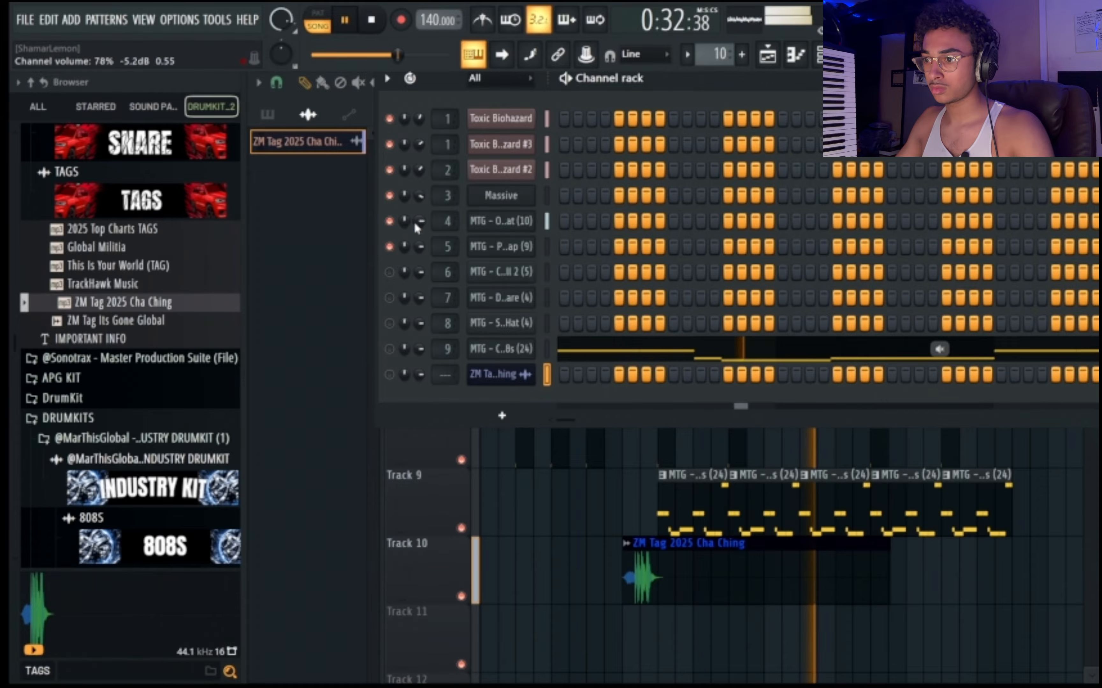
{"action": "left_click_drag", "start_coordinate": [420, 171], "coordinate": [422, 152]}
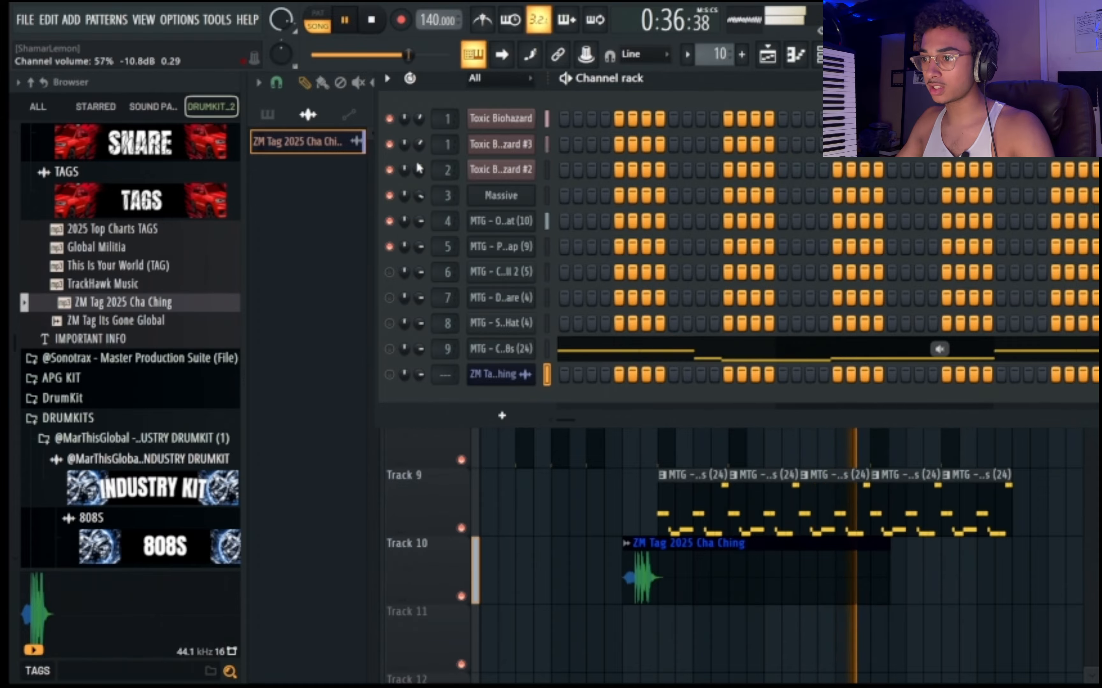
{"action": "left_click_drag", "start_coordinate": [413, 211], "coordinate": [423, 227]}
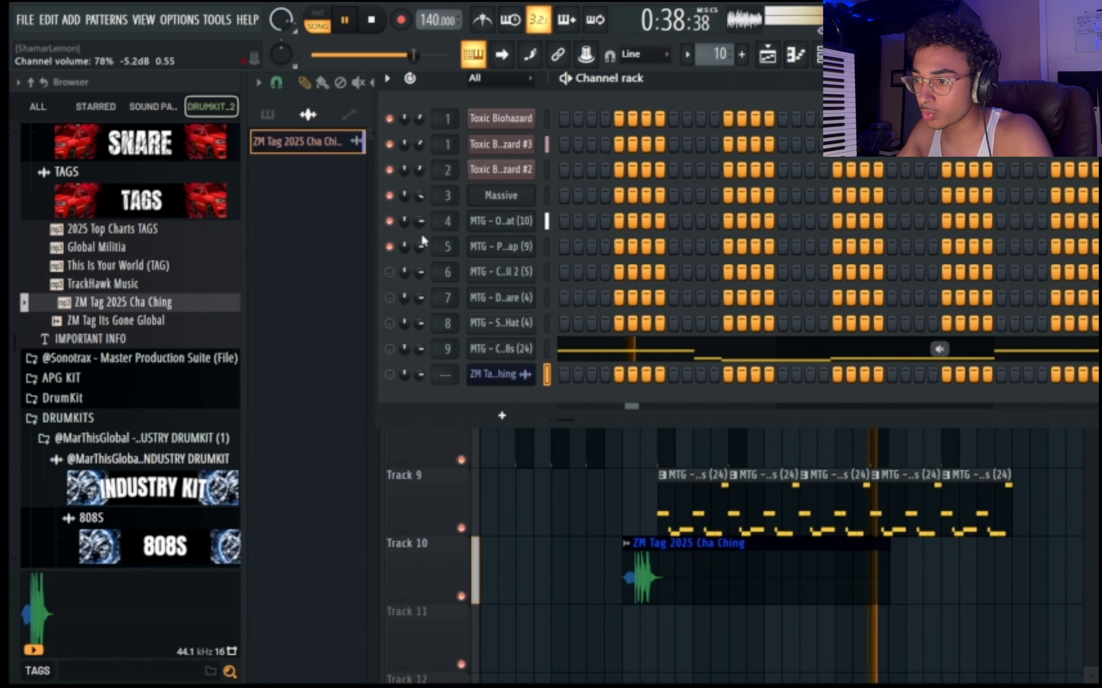
{"action": "left_click_drag", "start_coordinate": [390, 272], "coordinate": [394, 381]}
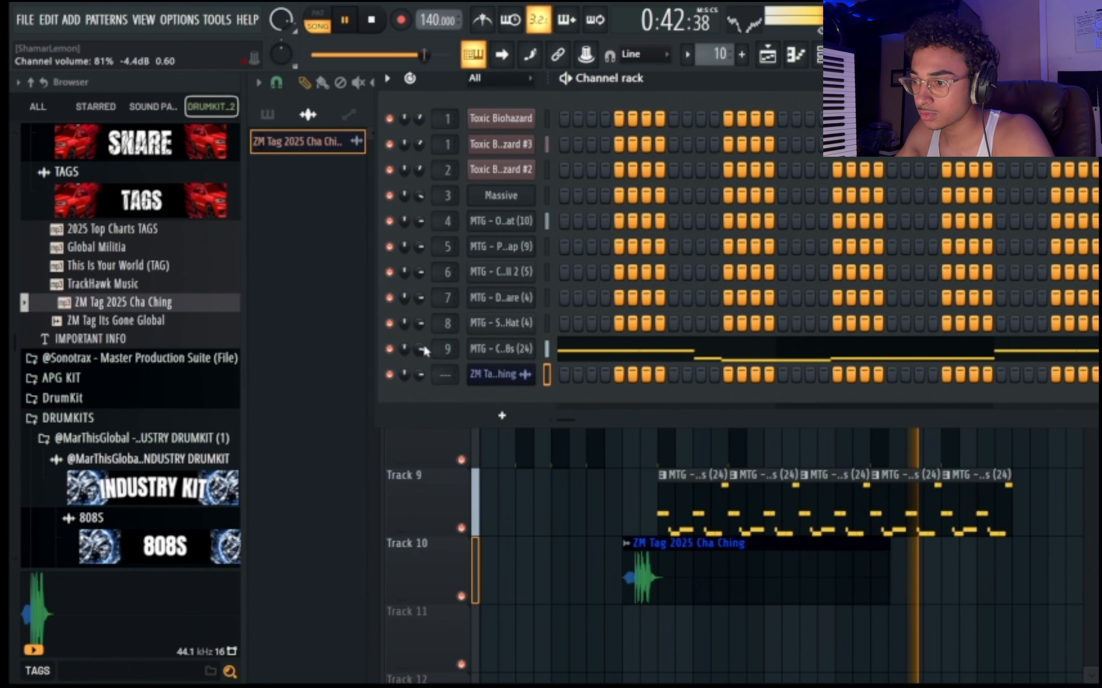
Load Fruity Parametric EQ 2 in the first effect slot of the MTG - Colpo 808s (24) mixer track.
{"action": "left_click", "coordinate": [501, 348]}
{"action": "left_click", "coordinate": [405, 284]}
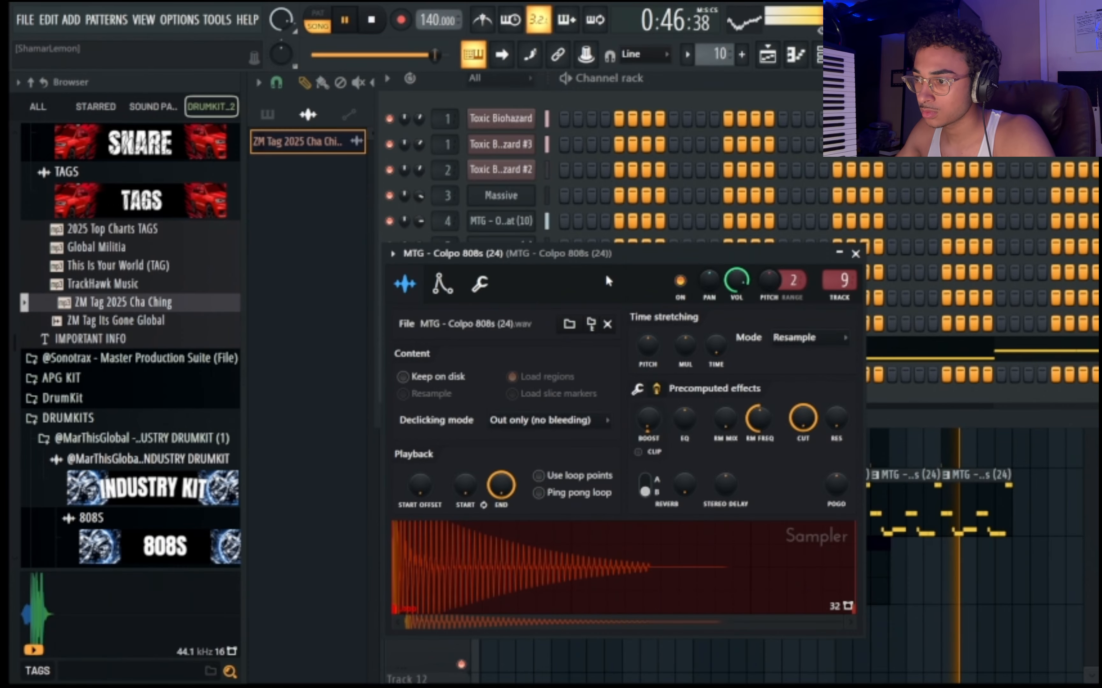
{"action": "left_click", "coordinate": [693, 96]}
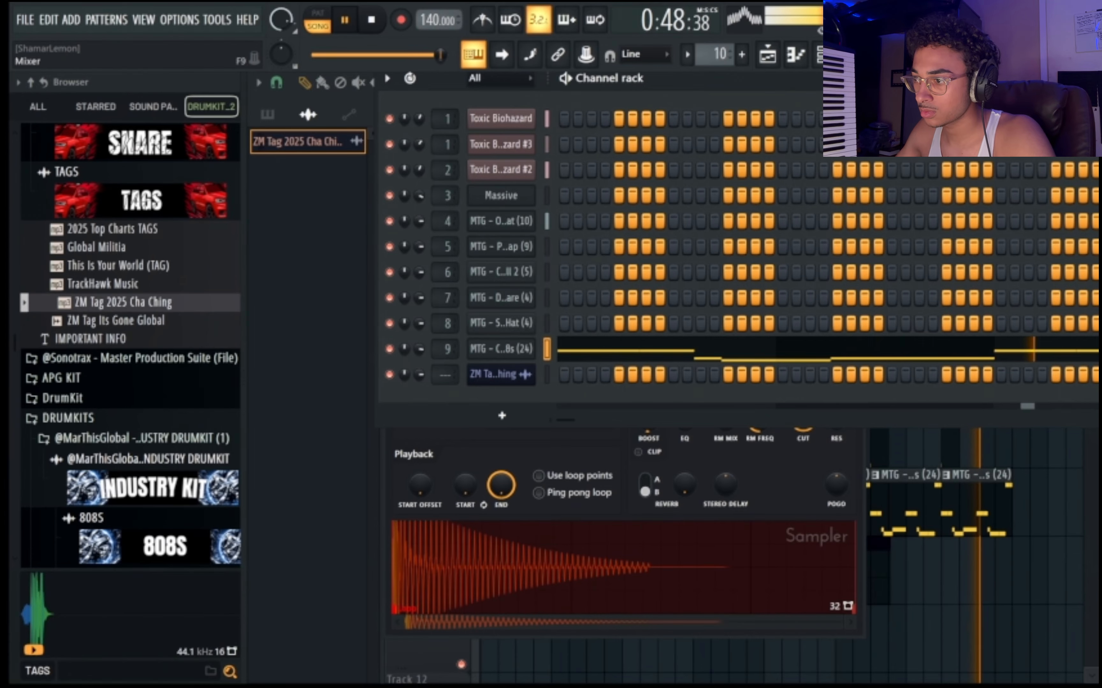
{"action": "key", "text": "F9"}
{"action": "left_click", "coordinate": [950, 160]}
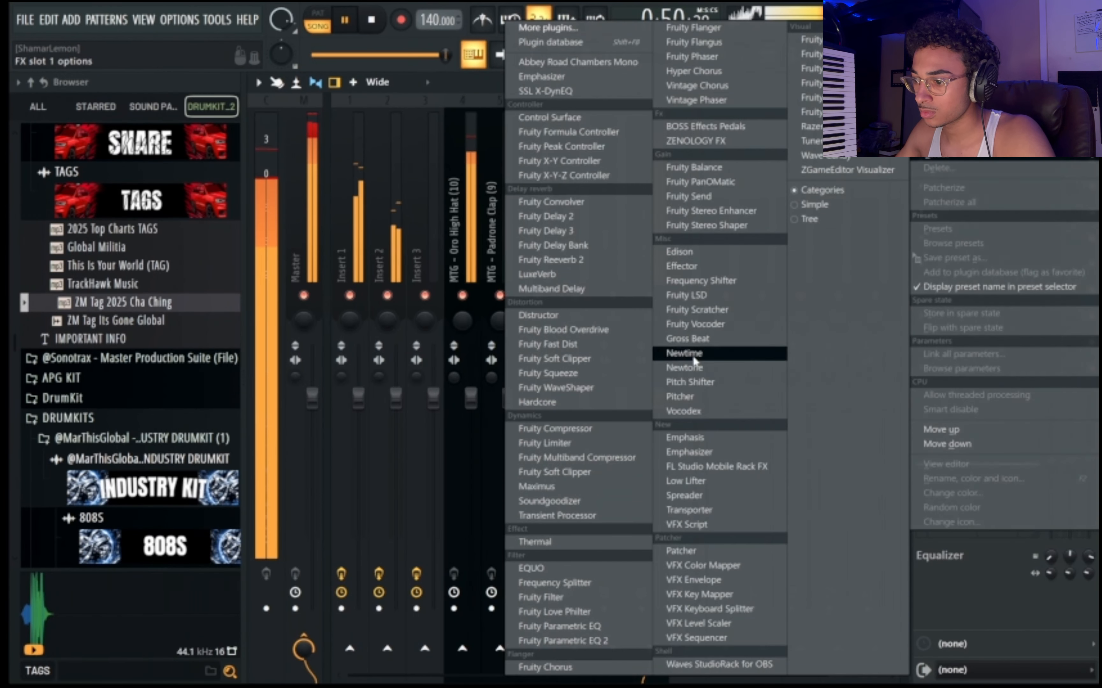
{"action": "left_click", "coordinate": [564, 639]}
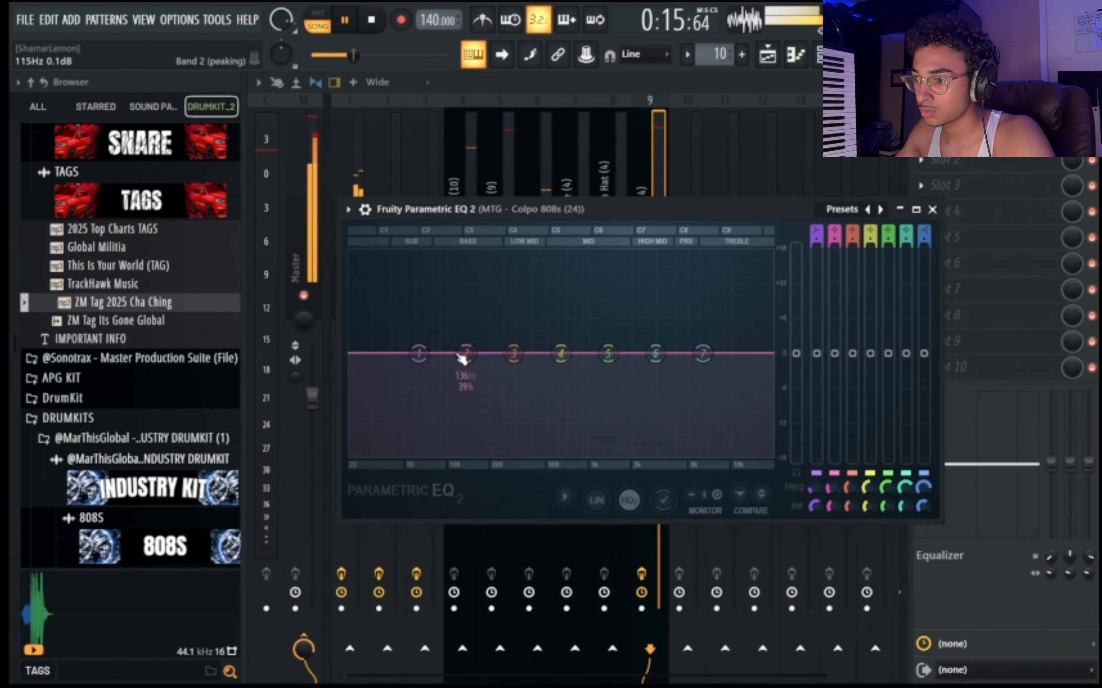
Shape the 808's EQ by cutting the lowest frequencies, boosting band 3 near 200 Hz, and rolling off the highs with bands 6 and 7.
{"action": "left_click_drag", "start_coordinate": [387, 364], "coordinate": [390, 455]}
{"action": "left_click_drag", "start_coordinate": [466, 352], "coordinate": [424, 365]}
{"action": "left_click_drag", "start_coordinate": [513, 353], "coordinate": [496, 309]}
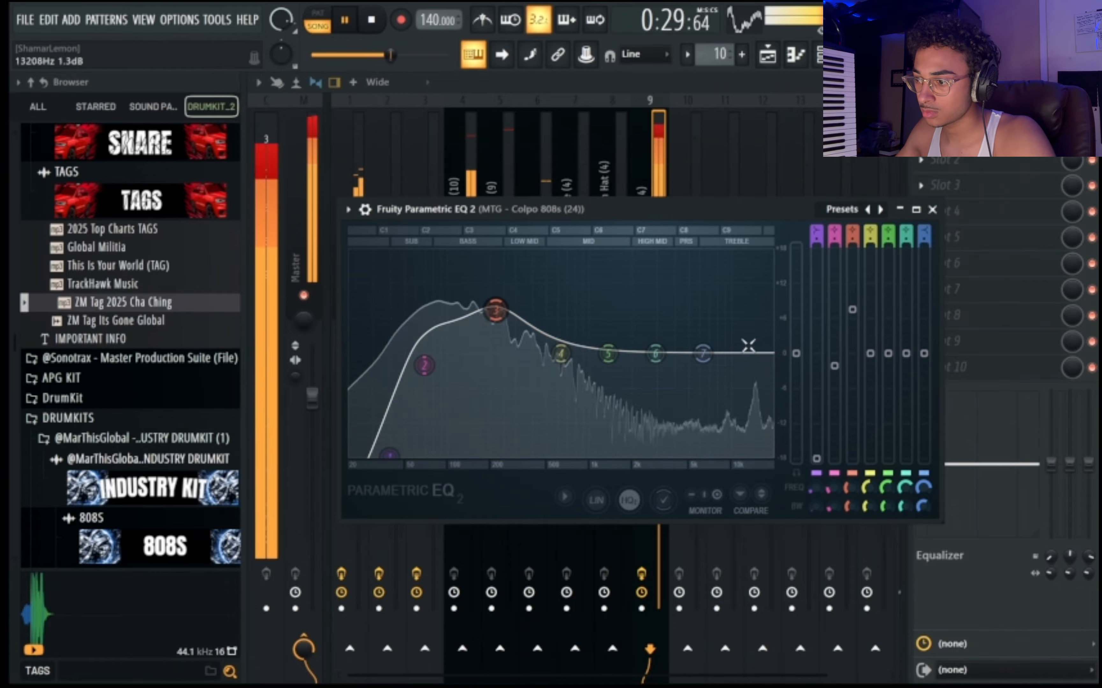
{"action": "left_click_drag", "start_coordinate": [797, 353], "coordinate": [796, 365]}
{"action": "left_click_drag", "start_coordinate": [703, 354], "coordinate": [655, 460]}
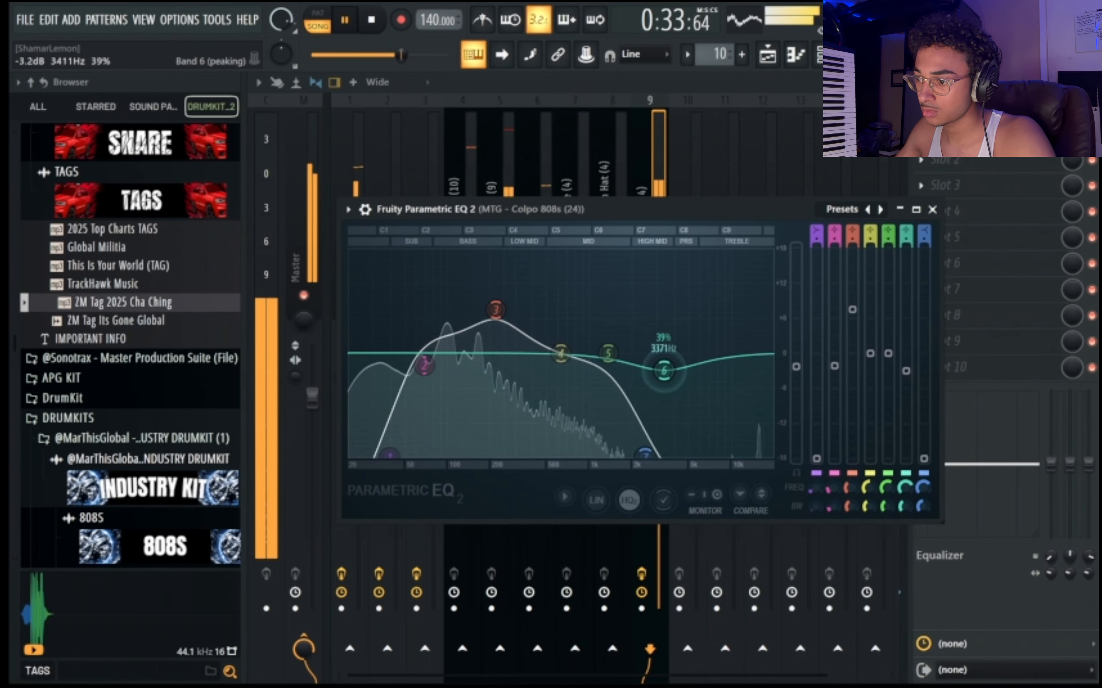
{"action": "left_click_drag", "start_coordinate": [655, 353], "coordinate": [668, 456]}
Load Fruity WaveShaper in the second effect slot of the 808 track and apply its Soft clip 1 preset.
{"action": "left_click", "coordinate": [1037, 164]}
{"action": "mouse_move", "coordinate": [937, 179]}
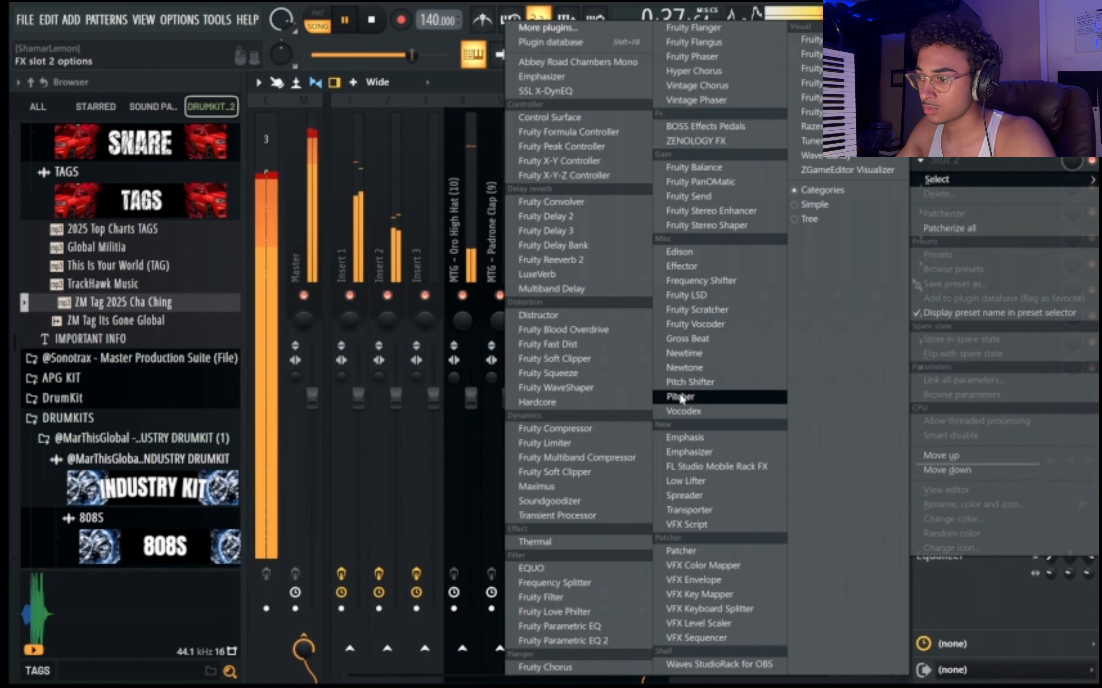
{"action": "left_click", "coordinate": [573, 388]}
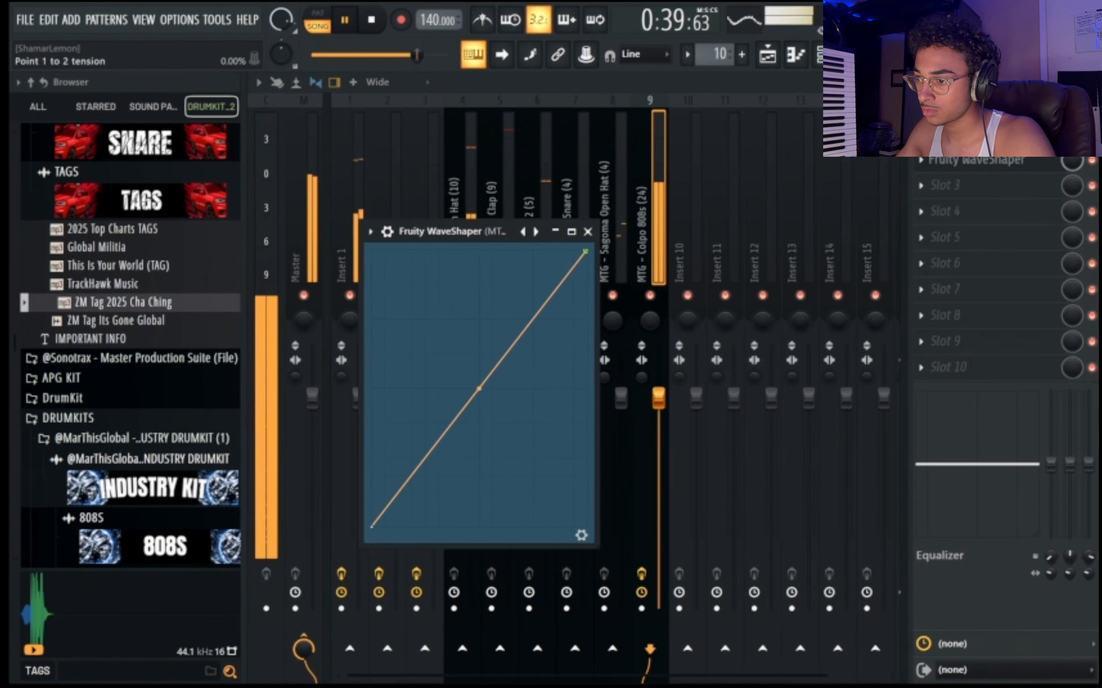
{"action": "left_click_drag", "start_coordinate": [479, 389], "coordinate": [478, 333]}
{"action": "left_click", "coordinate": [371, 231]}
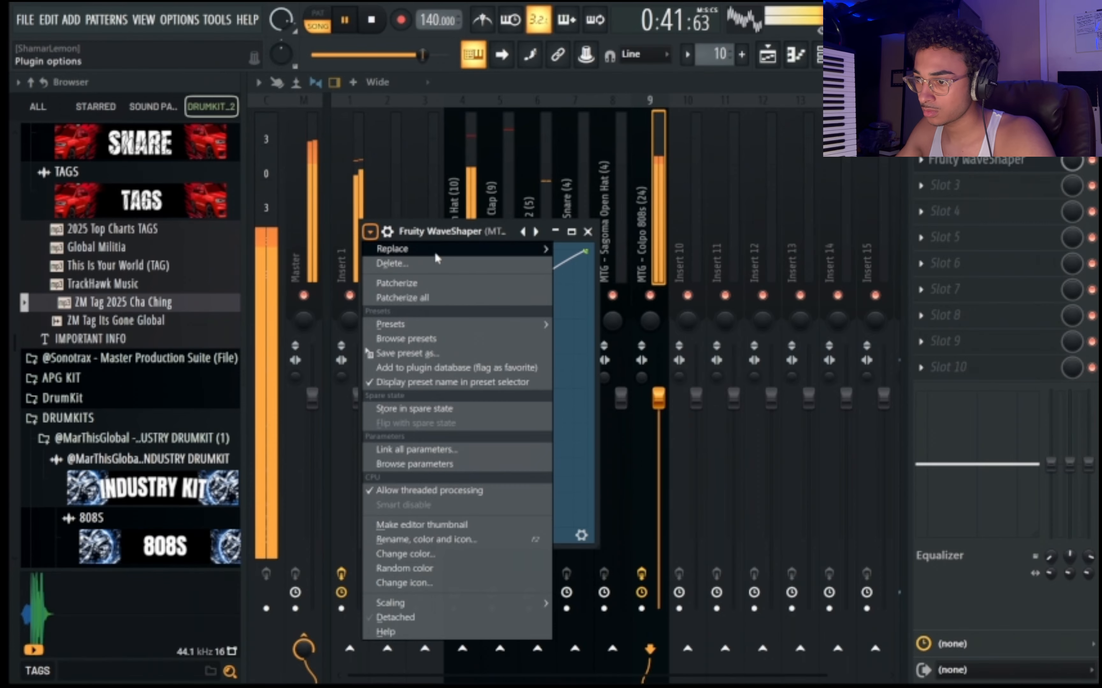
{"action": "mouse_move", "coordinate": [460, 329]}
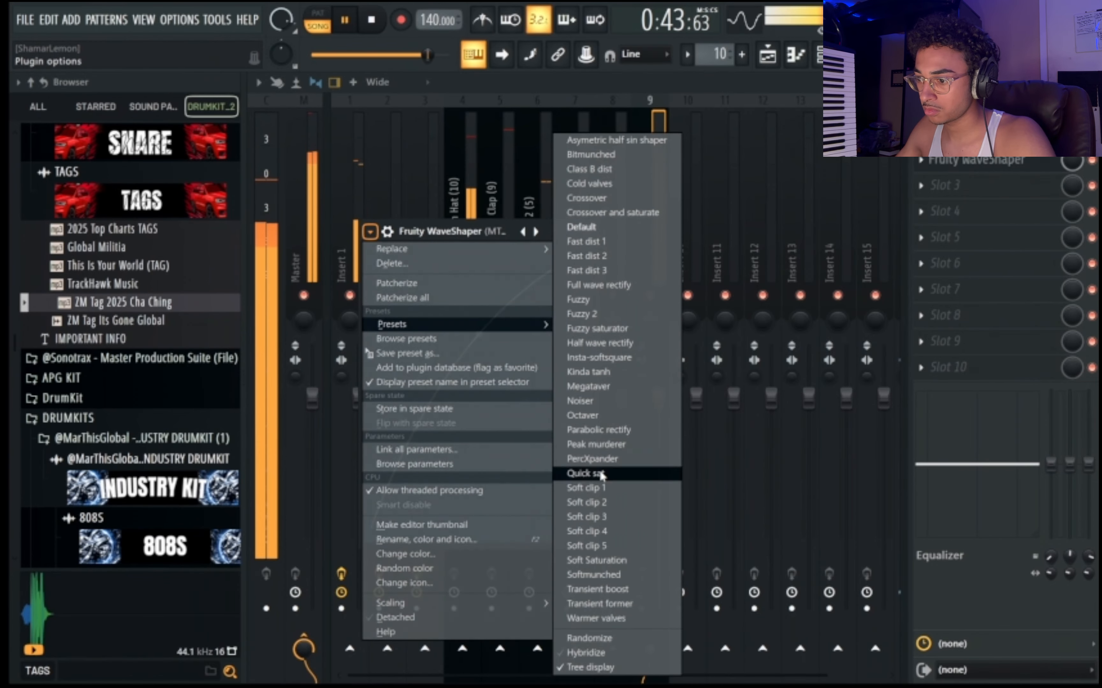
{"action": "left_click", "coordinate": [596, 488]}
Bend the WaveShaper curve upward, raise the pre amp, and slightly reduce the post gain.
{"action": "left_click_drag", "start_coordinate": [473, 404], "coordinate": [472, 397]}
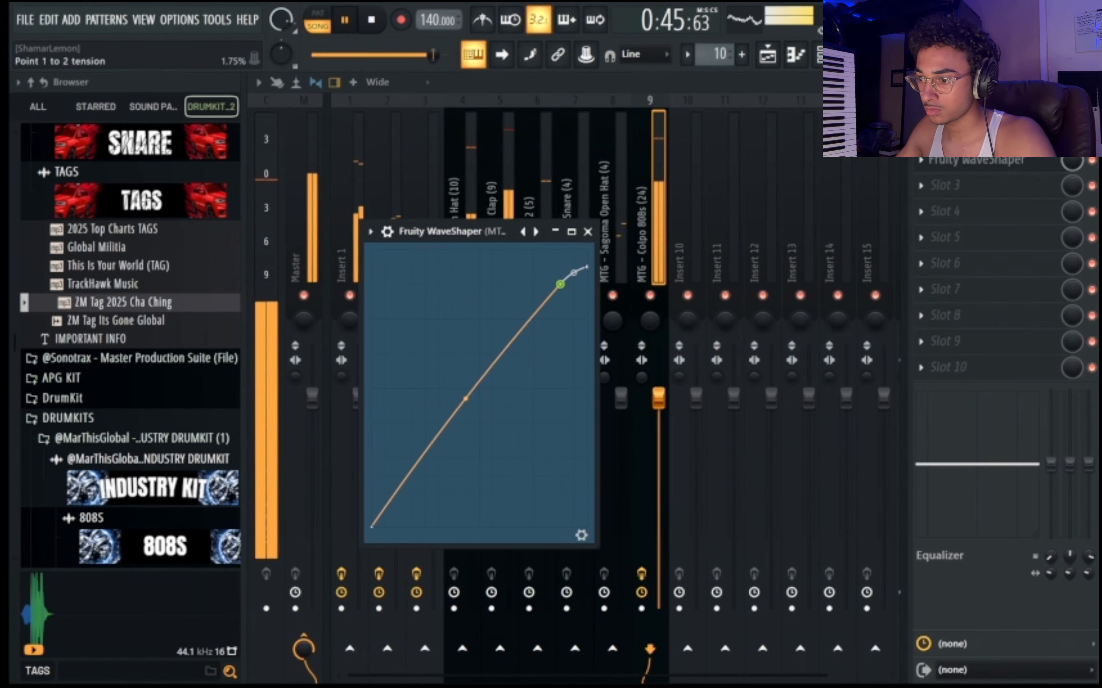
{"action": "left_click", "coordinate": [582, 536]}
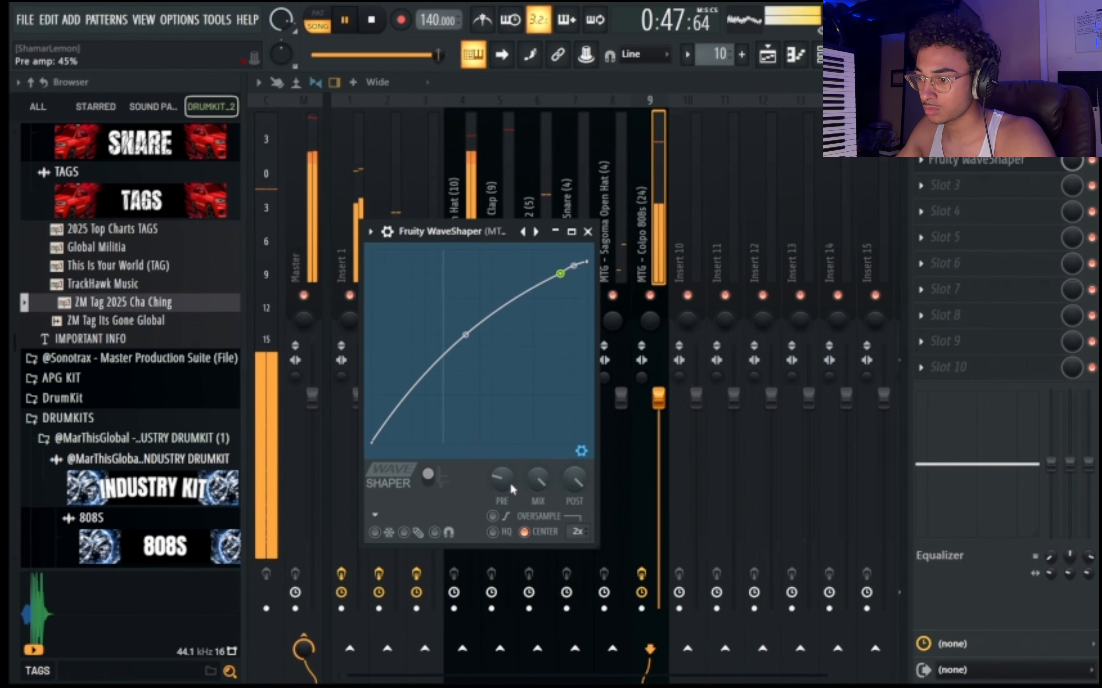
{"action": "left_click_drag", "start_coordinate": [503, 479], "coordinate": [503, 474]}
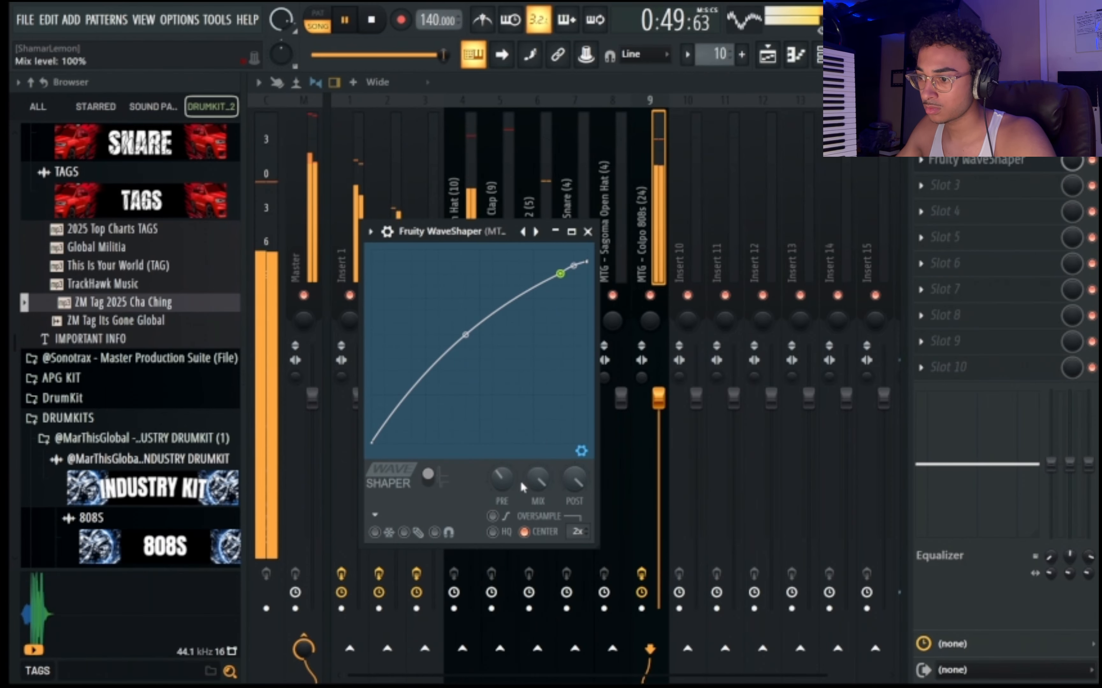
{"action": "left_click_drag", "start_coordinate": [575, 479], "coordinate": [574, 476]}
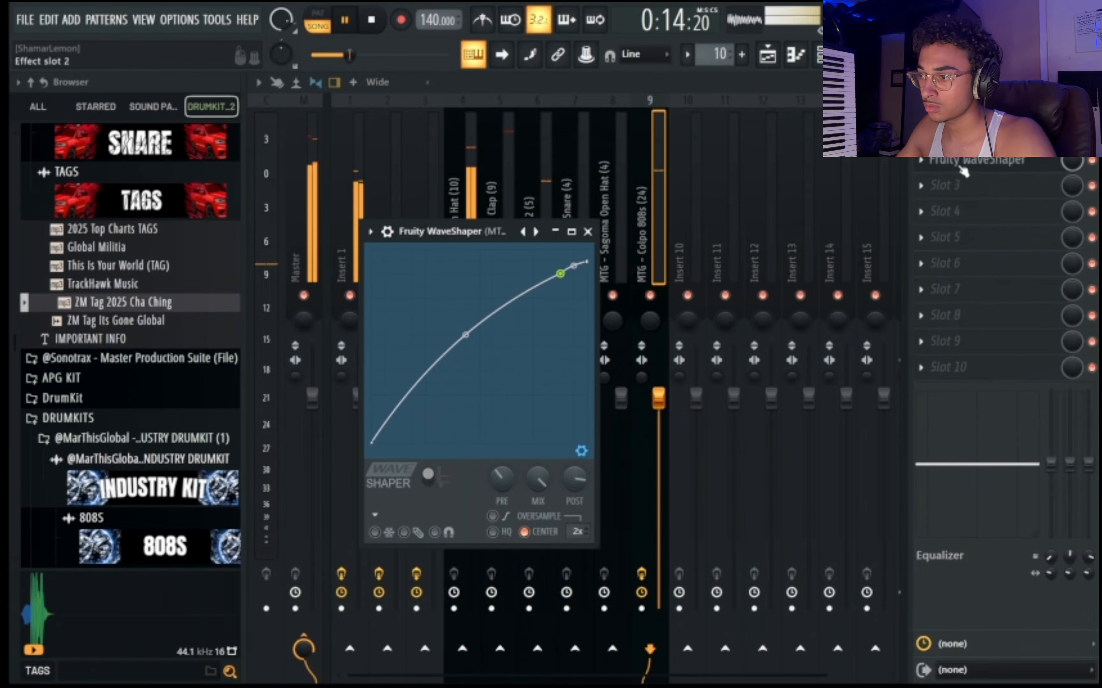
Load Fruity Fast Dist in the third effect slot of the 808 track, lower its mix, and set the pre amp to 65%.
{"action": "left_click", "coordinate": [961, 183]}
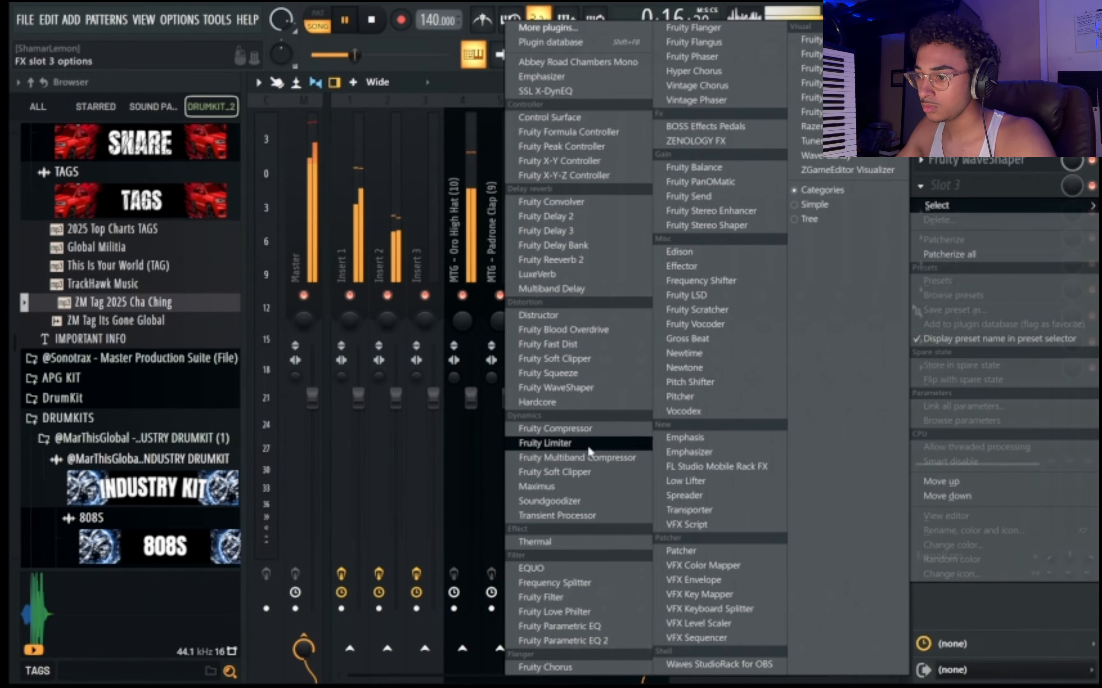
{"action": "left_click", "coordinate": [514, 345]}
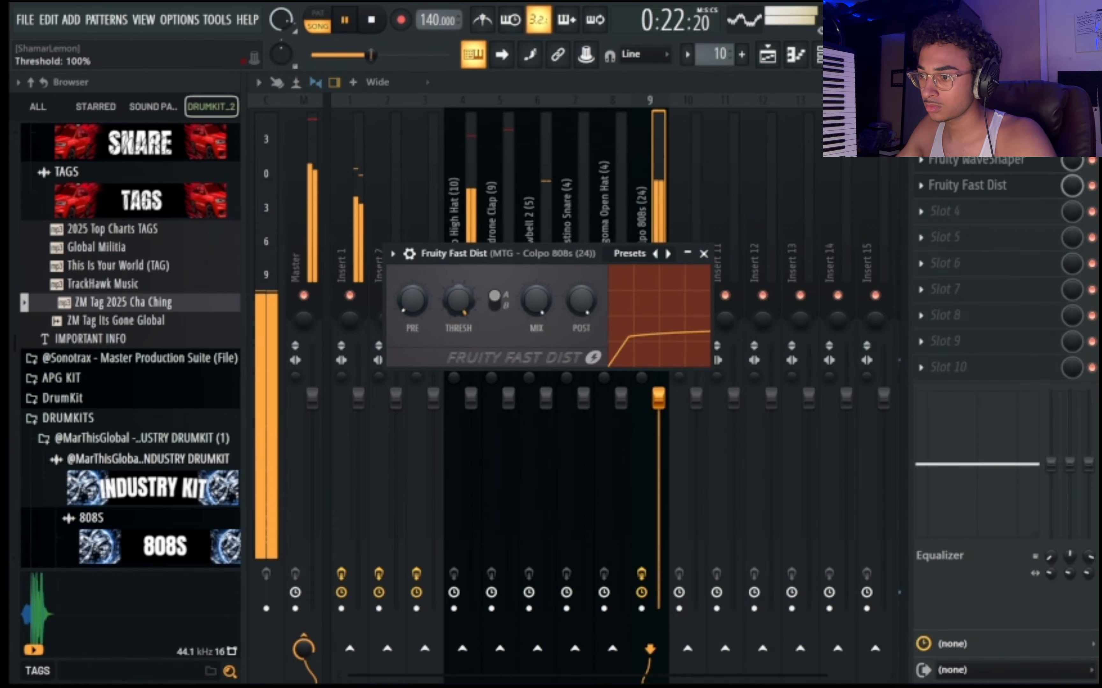
{"action": "left_click_drag", "start_coordinate": [537, 299], "coordinate": [537, 331]}
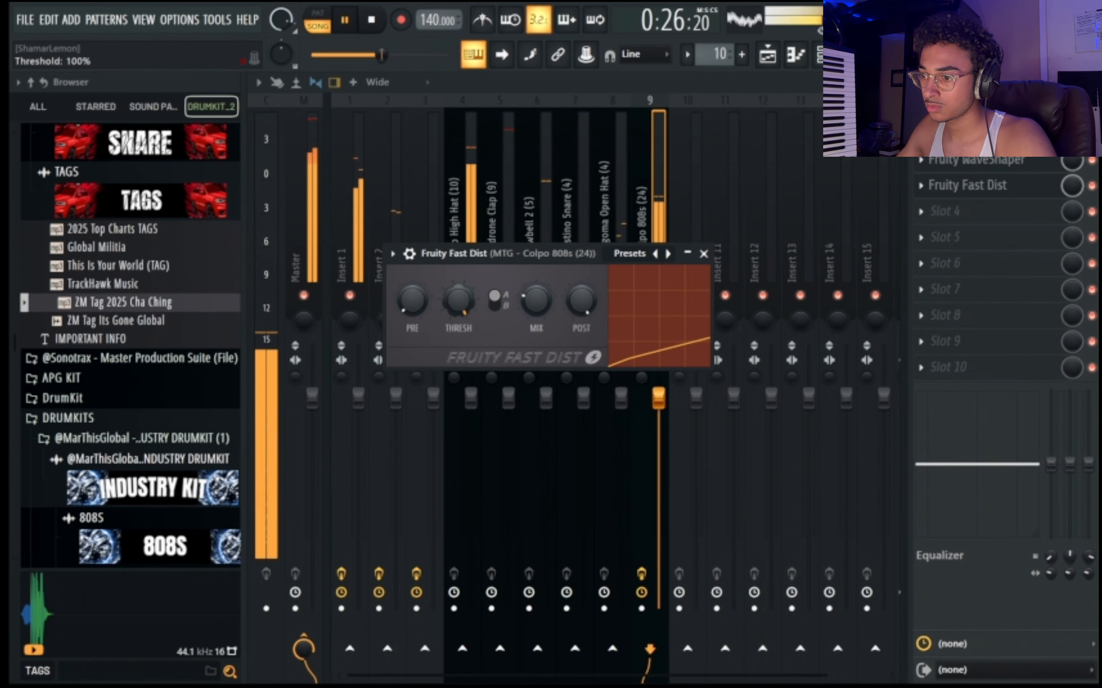
{"action": "left_click_drag", "start_coordinate": [412, 300], "coordinate": [412, 286]}
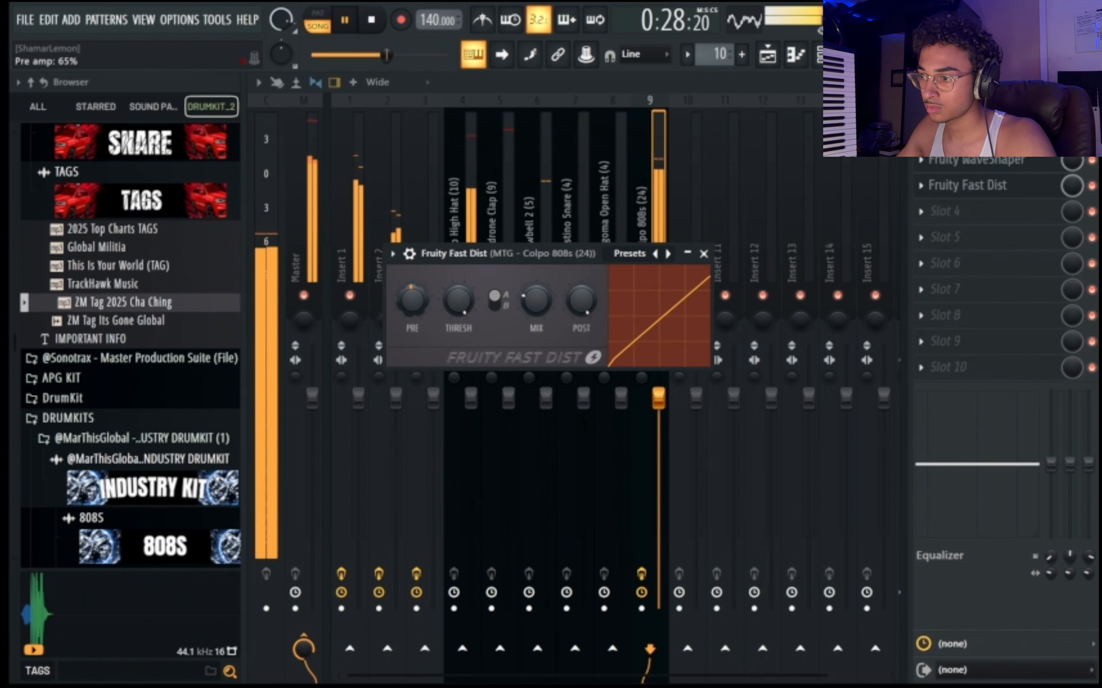
Check the hi-hat and master levels in the mixer and return to the channel rack to balance the drum volumes.
{"action": "left_click", "coordinate": [443, 224]}
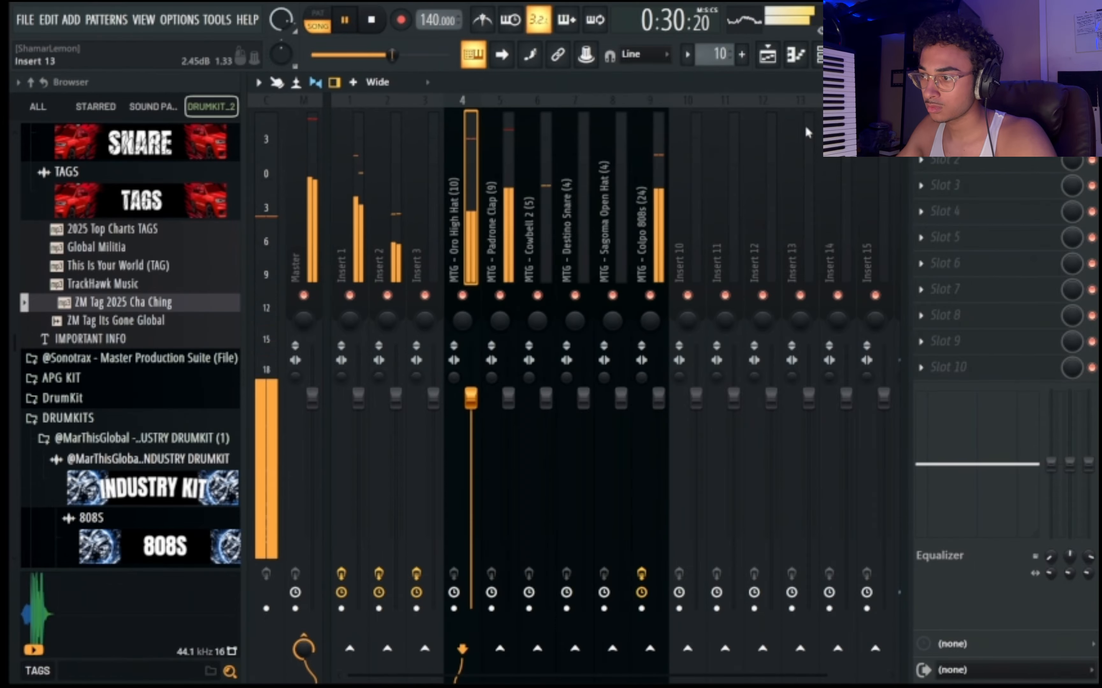
{"action": "key", "text": "F6"}
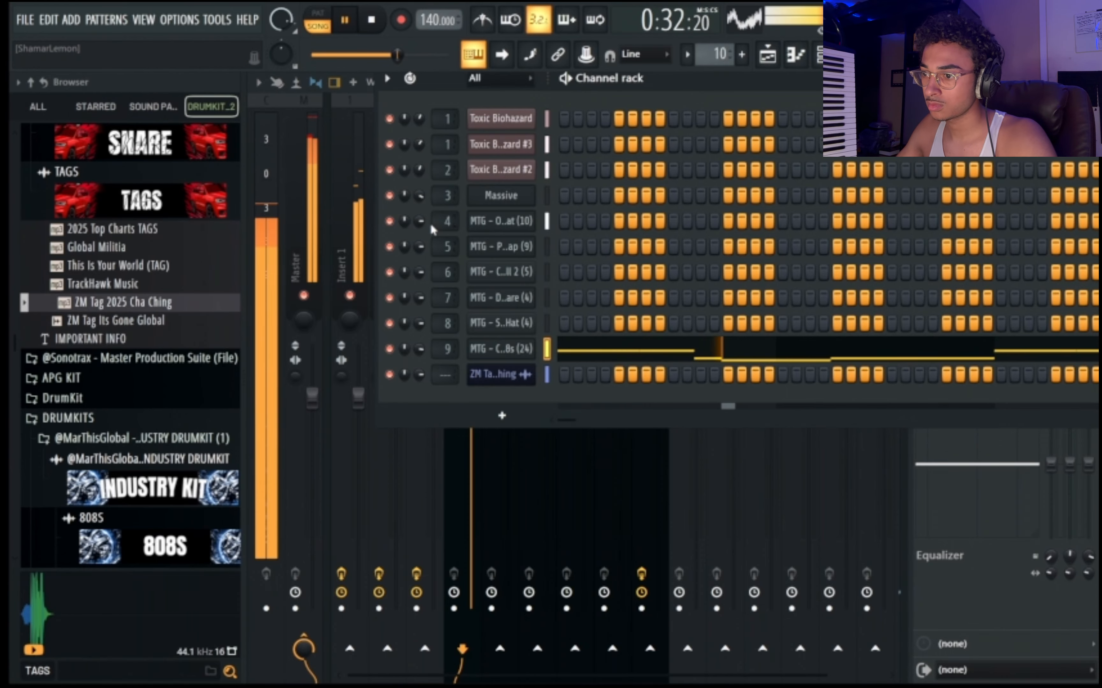
{"action": "key", "text": "F6"}
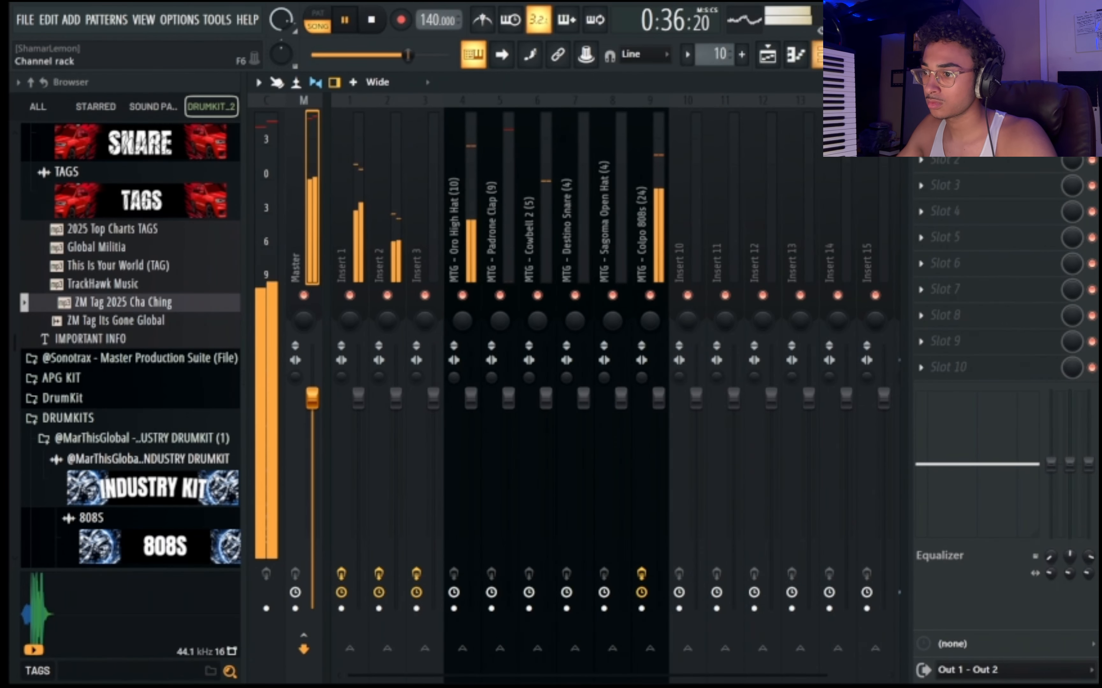
{"action": "key", "text": "F6"}
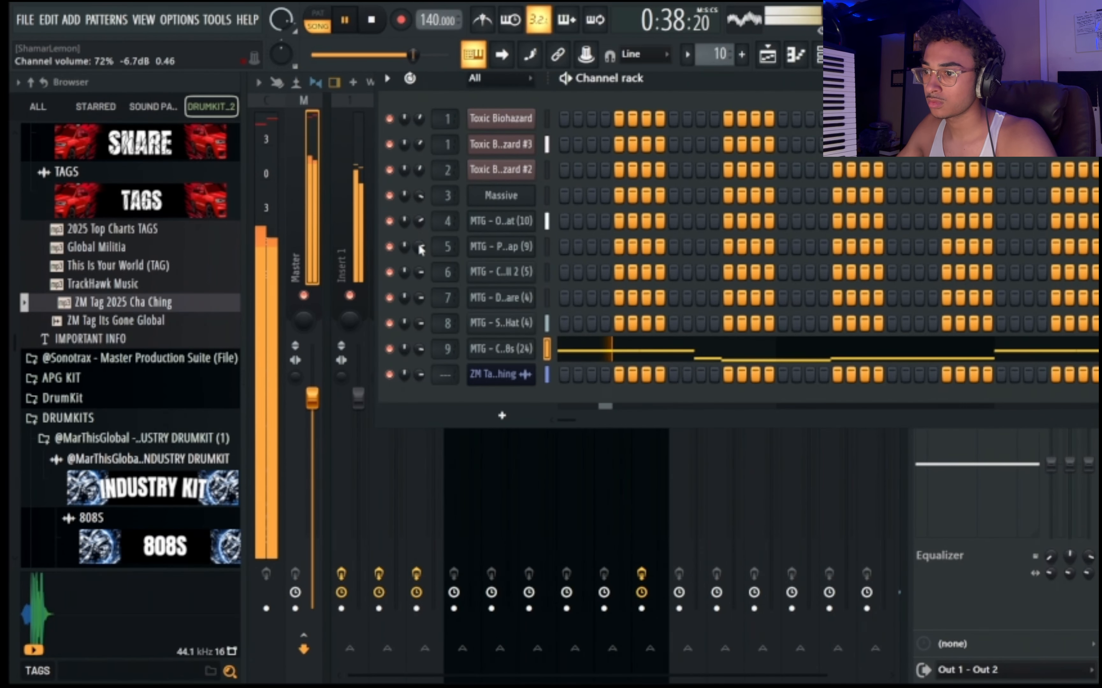